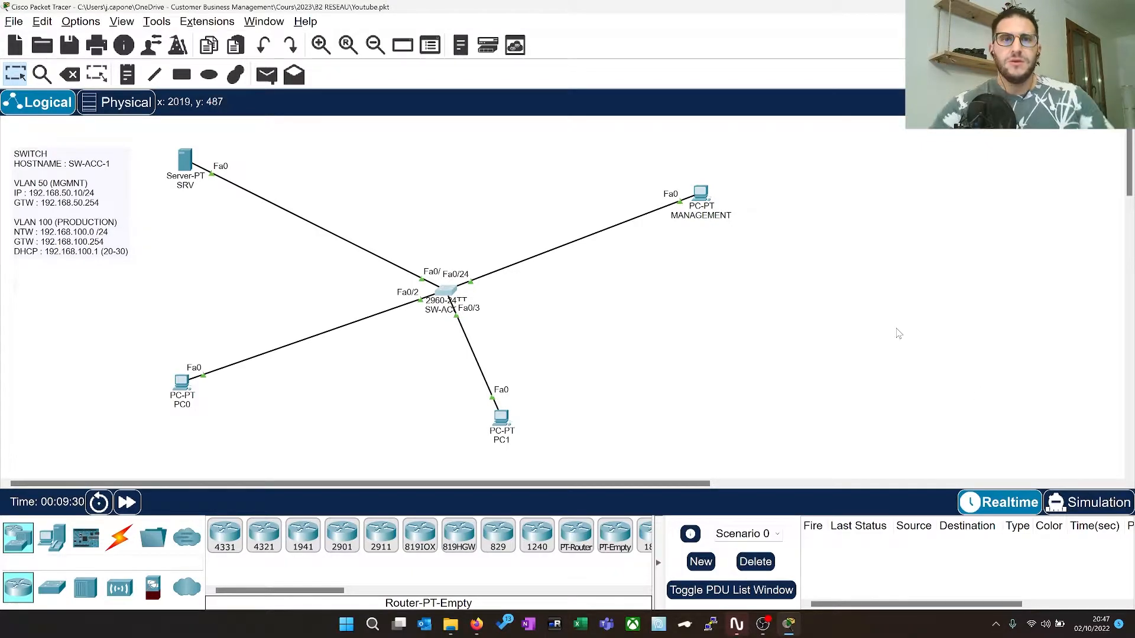
Set the MANAGEMENT PC's IPv4 default gateway to 192.168.50.254 and move the PC lower in the topology
{"action": "left_click", "coordinate": [700, 191]}
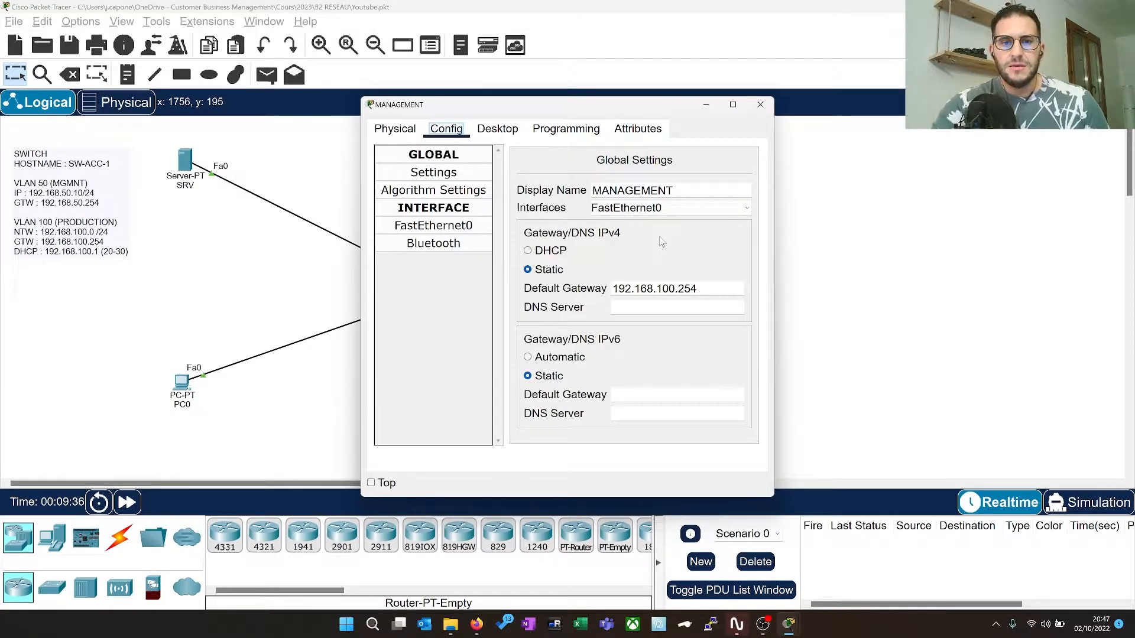
{"action": "left_click_drag", "start_coordinate": [630, 107], "coordinate": [547, 112]}
{"action": "left_click", "coordinate": [359, 232]}
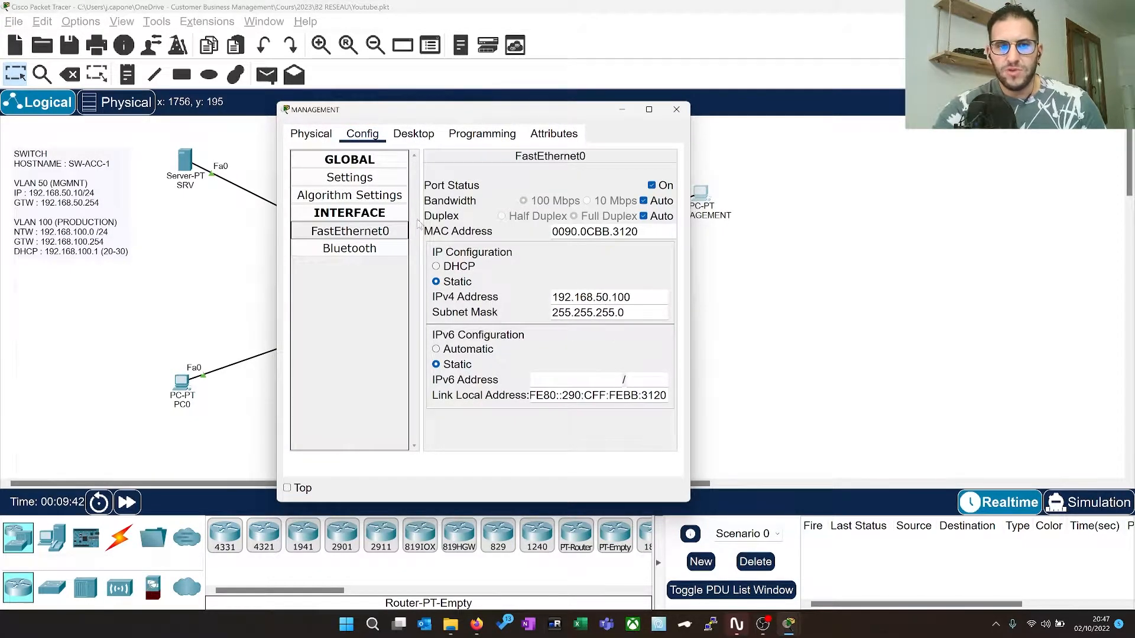
{"action": "left_click", "coordinate": [349, 177]}
{"action": "left_click", "coordinate": [573, 294]}
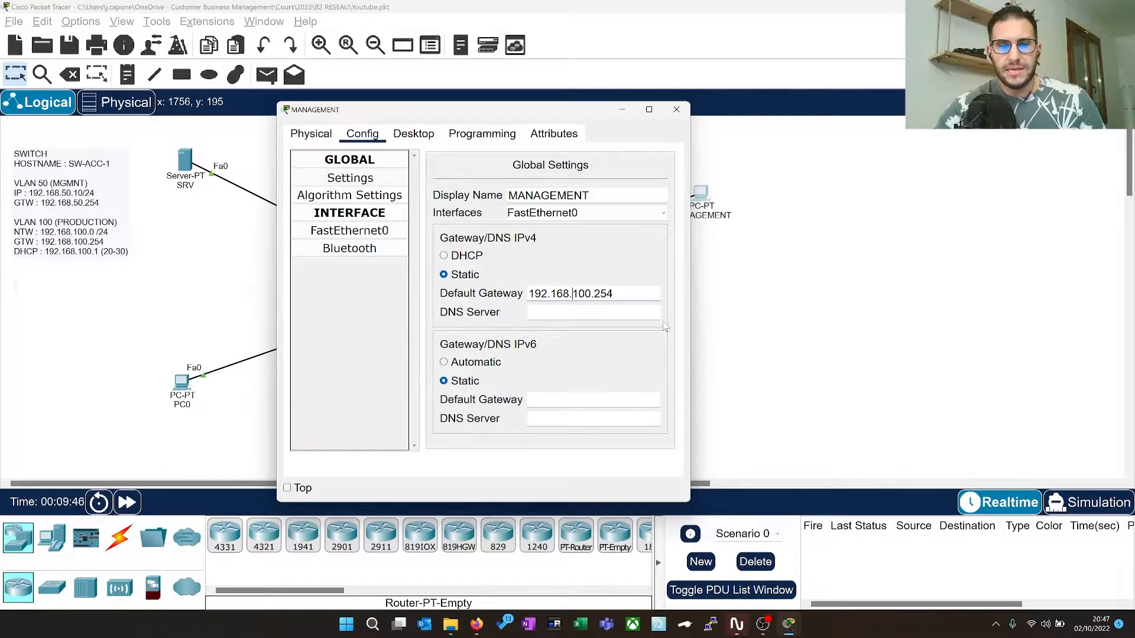
{"action": "key", "text": "BackSpace"}
{"action": "key", "text": "BackSpace"}
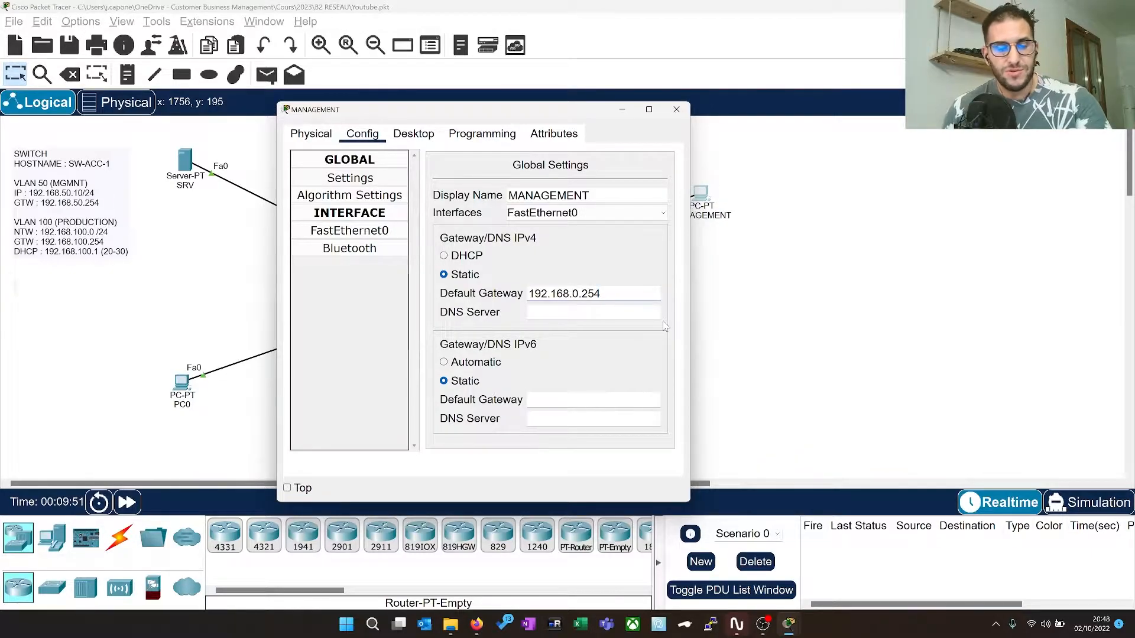
{"action": "type", "text": "5"}
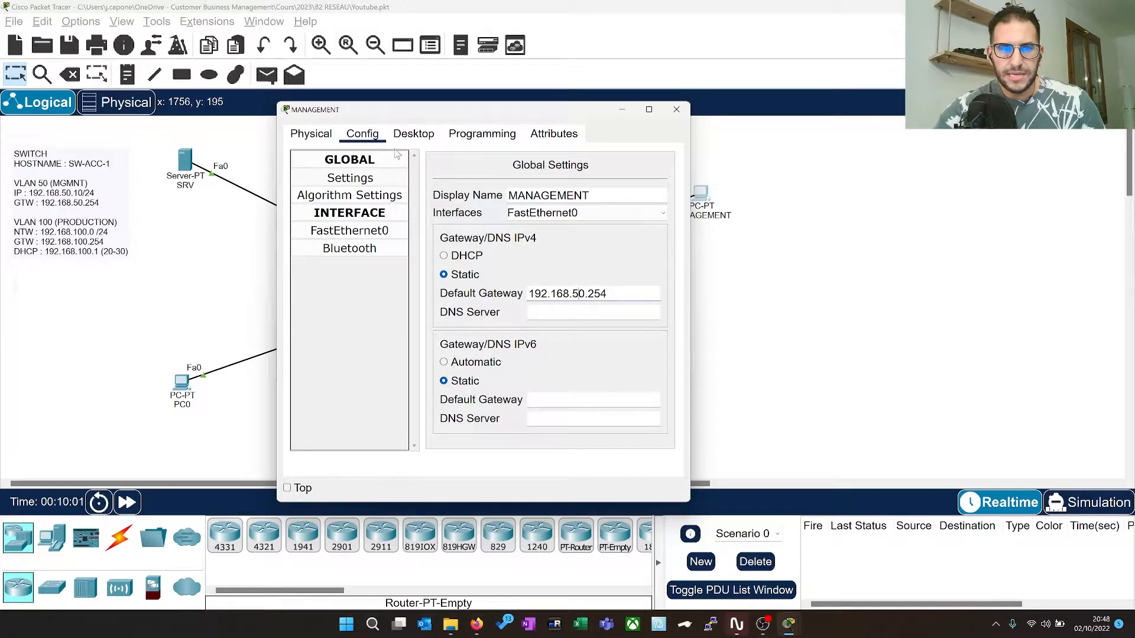
{"action": "left_click", "coordinate": [379, 231]}
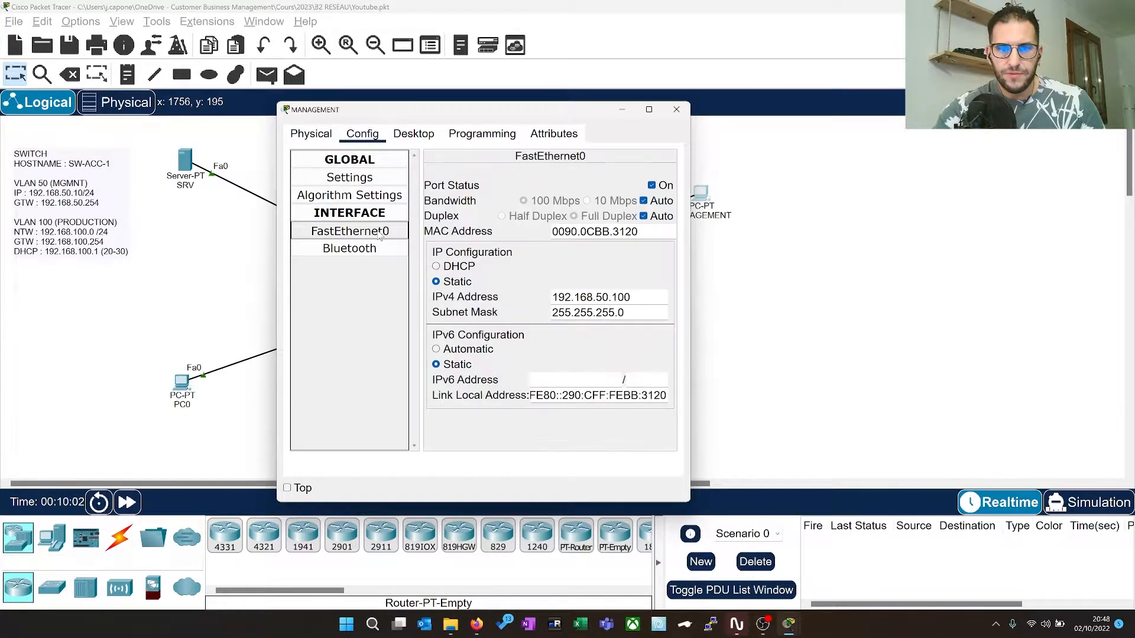
{"action": "left_click", "coordinate": [676, 109]}
{"action": "left_click_drag", "start_coordinate": [701, 192], "coordinate": [730, 305]}
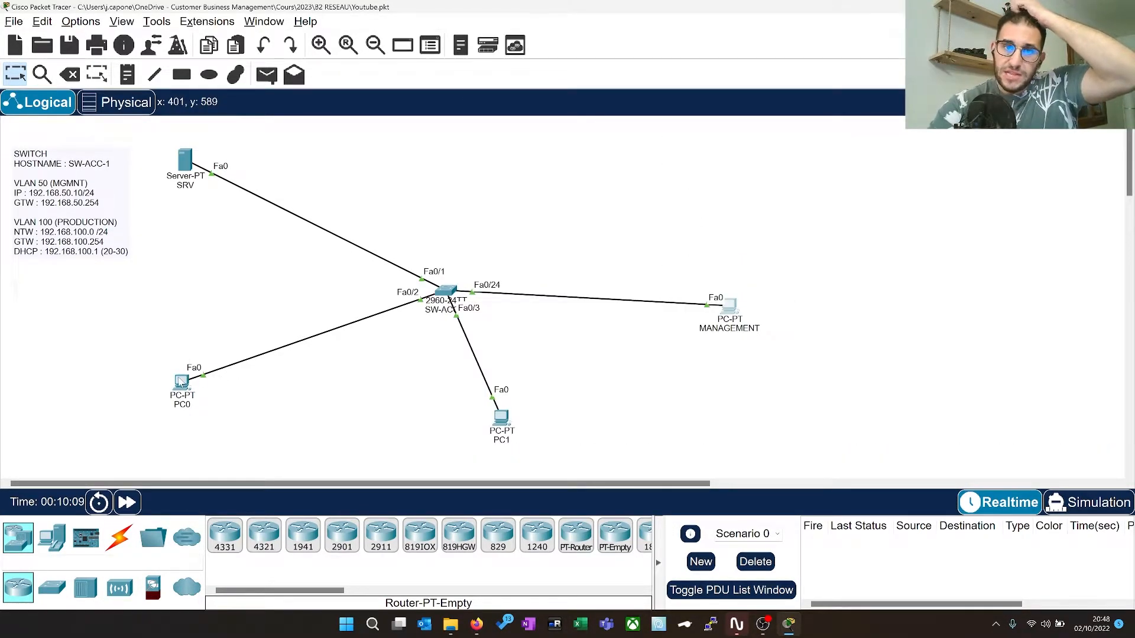
Add a Router-PT-Empty to the workspace above the switch
{"action": "mouse_move", "coordinate": [181, 381]}
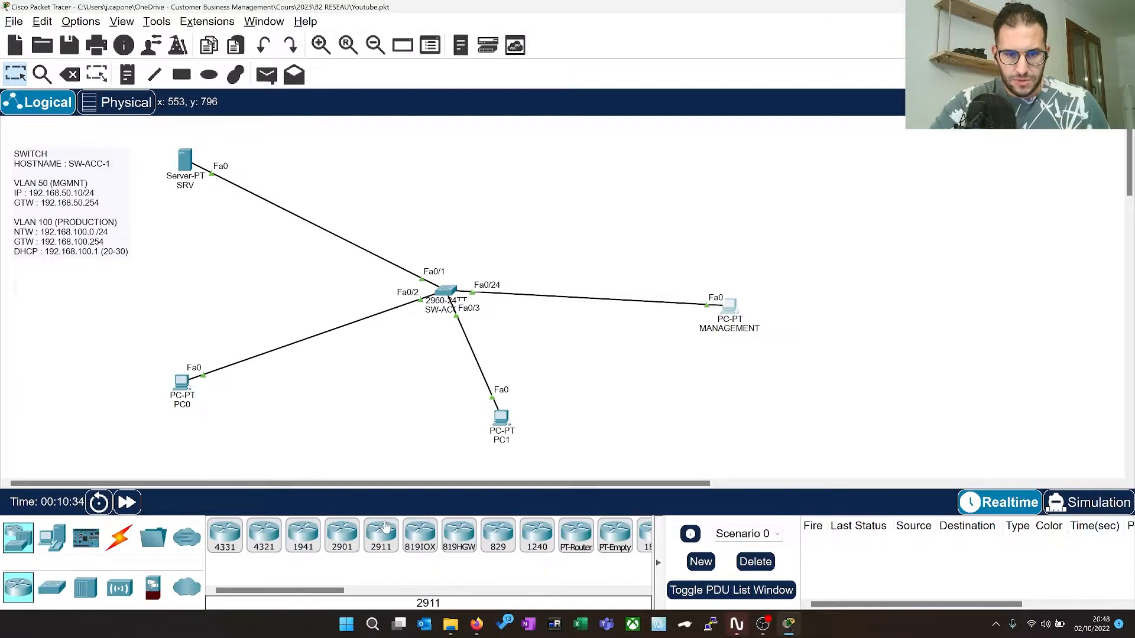
{"action": "left_click_drag", "start_coordinate": [306, 591], "coordinate": [335, 598]}
{"action": "left_click_drag", "start_coordinate": [519, 541], "coordinate": [550, 195]}
Rename the new router as Gateway and shift it slightly higher in the topology
{"action": "left_click", "coordinate": [543, 204]}
{"action": "left_click_drag", "start_coordinate": [459, 213], "coordinate": [450, 220]}
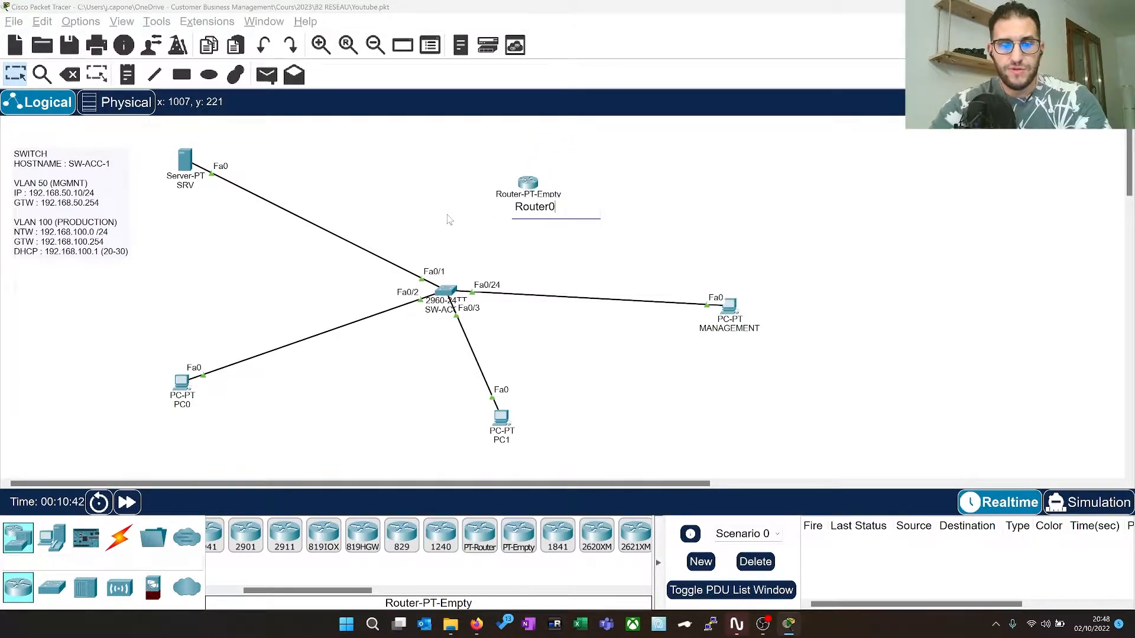
{"action": "key", "text": "BackSpace"}
{"action": "key", "text": "BackSpace"}
{"action": "key", "text": "BackSpace"}
{"action": "key", "text": "BackSpace"}
{"action": "key", "text": "BackSpace"}
{"action": "key", "text": "BackSpace"}
{"action": "type", "text": "Gatewa"}
{"action": "key", "text": "BackSpace"}
{"action": "type", "text": "way"}
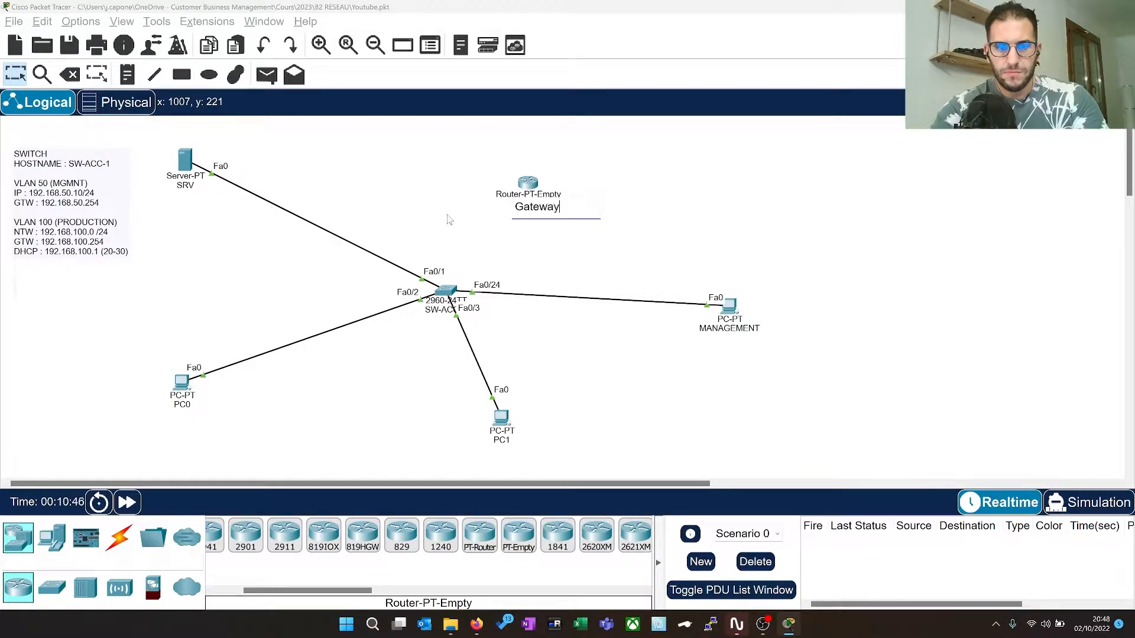
{"action": "key", "text": "Return"}
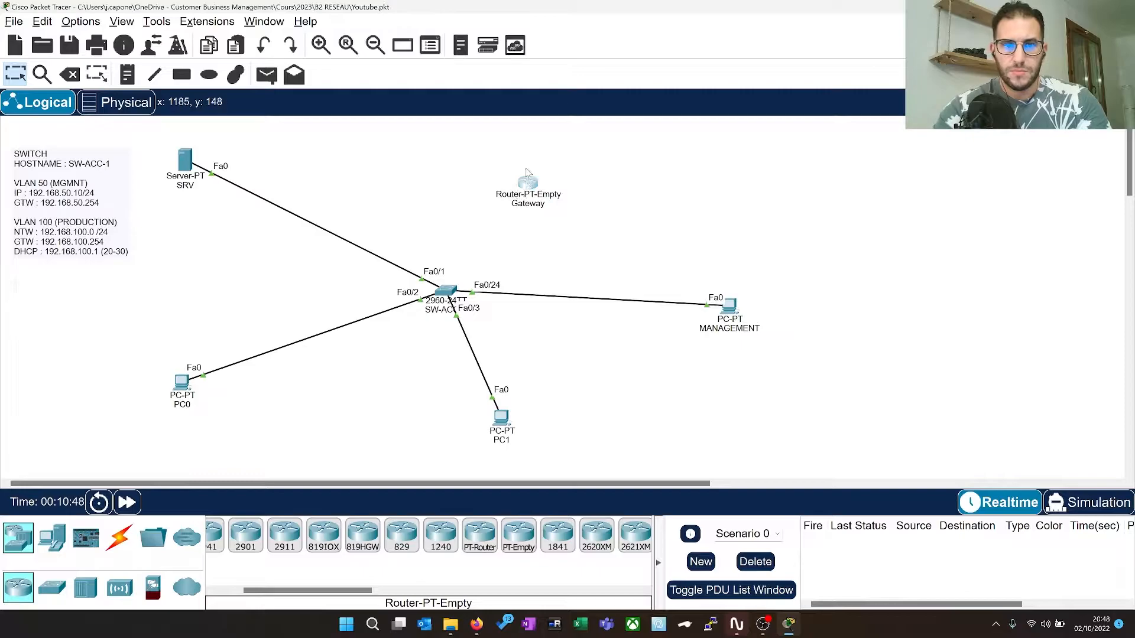
{"action": "left_click_drag", "start_coordinate": [525, 185], "coordinate": [528, 159]}
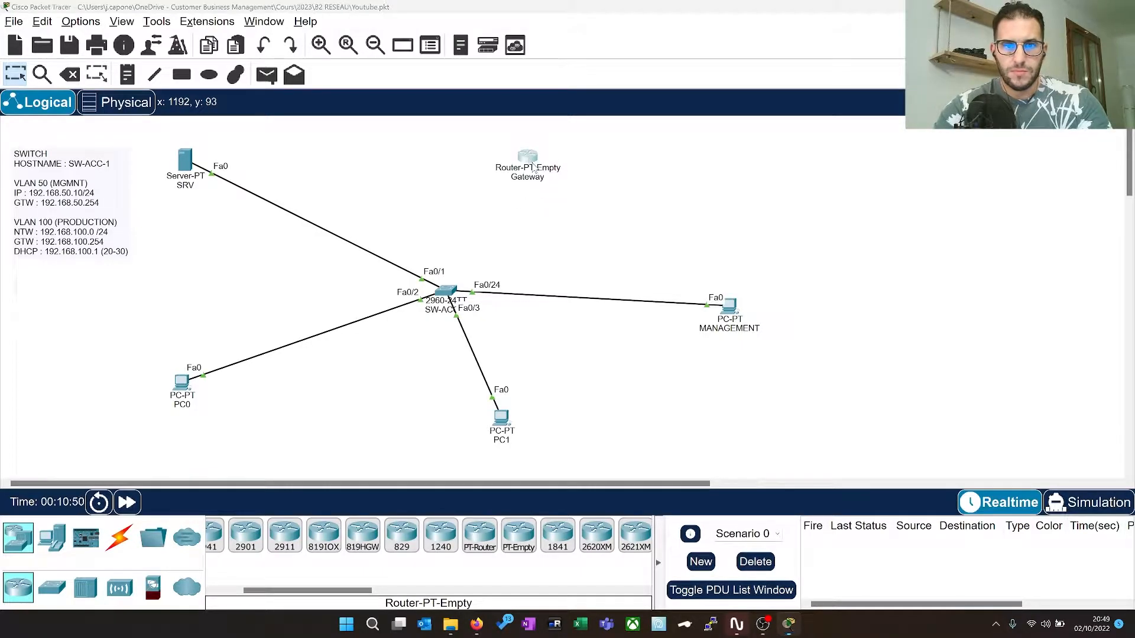
Install two PT-ROUTER-NM-1CGE Gigabit Ethernet modules in the two slots of the Gateway router nearest its power supply
{"action": "left_click", "coordinate": [528, 157]}
{"action": "left_click_drag", "start_coordinate": [774, 204], "coordinate": [874, 203]}
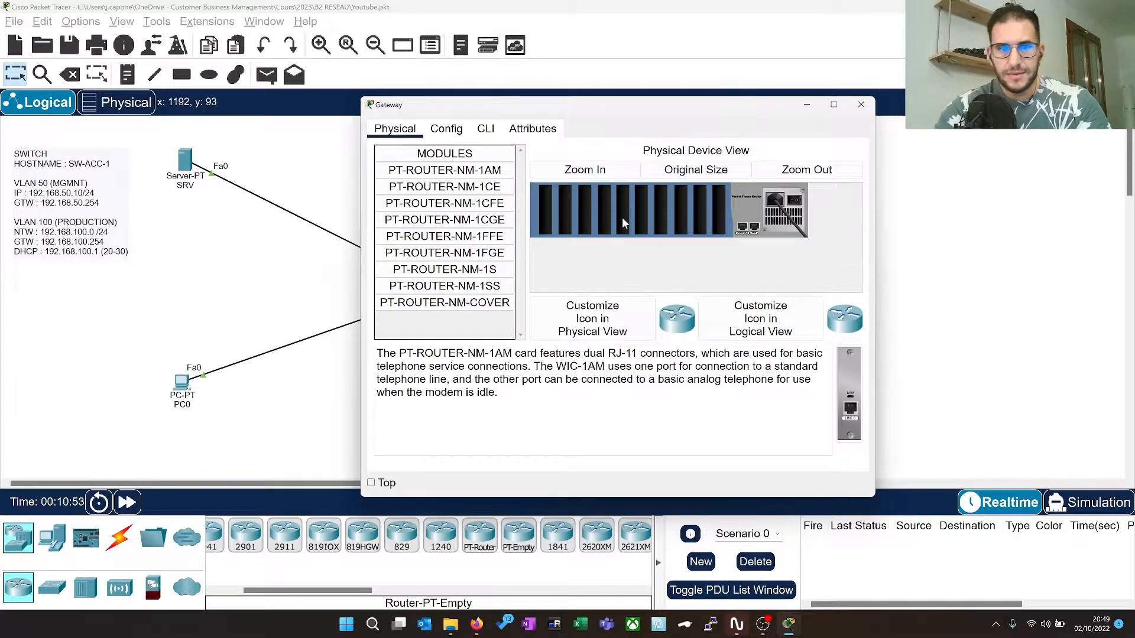
{"action": "left_click", "coordinate": [472, 205]}
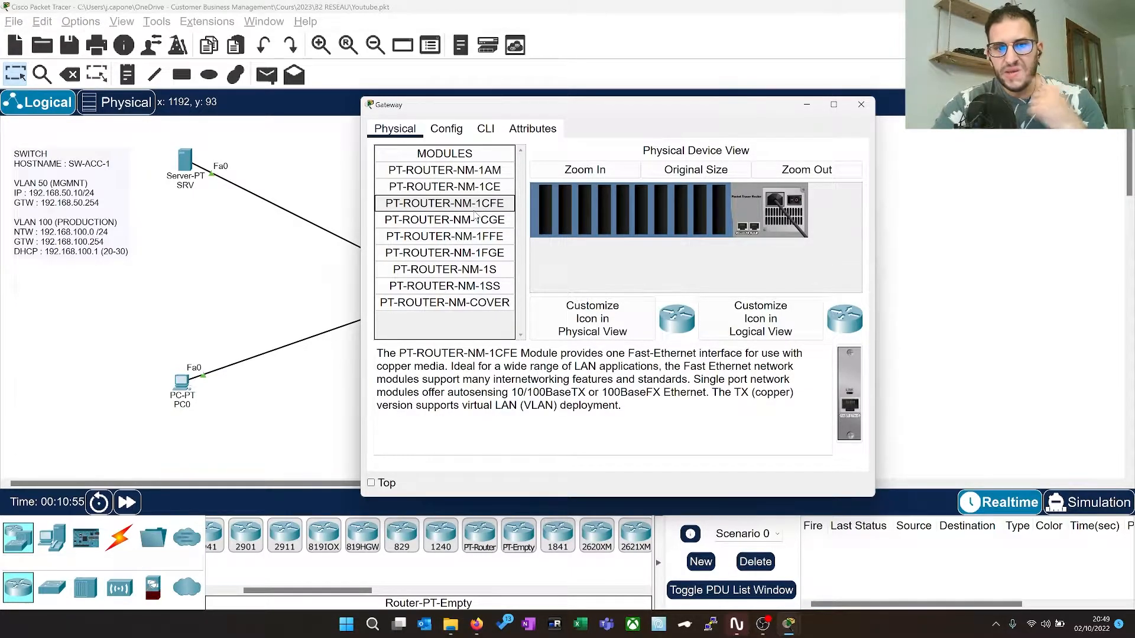
{"action": "left_click", "coordinate": [474, 220]}
{"action": "left_click_drag", "start_coordinate": [850, 393], "coordinate": [719, 213]}
{"action": "left_click_drag", "start_coordinate": [477, 221], "coordinate": [703, 217]}
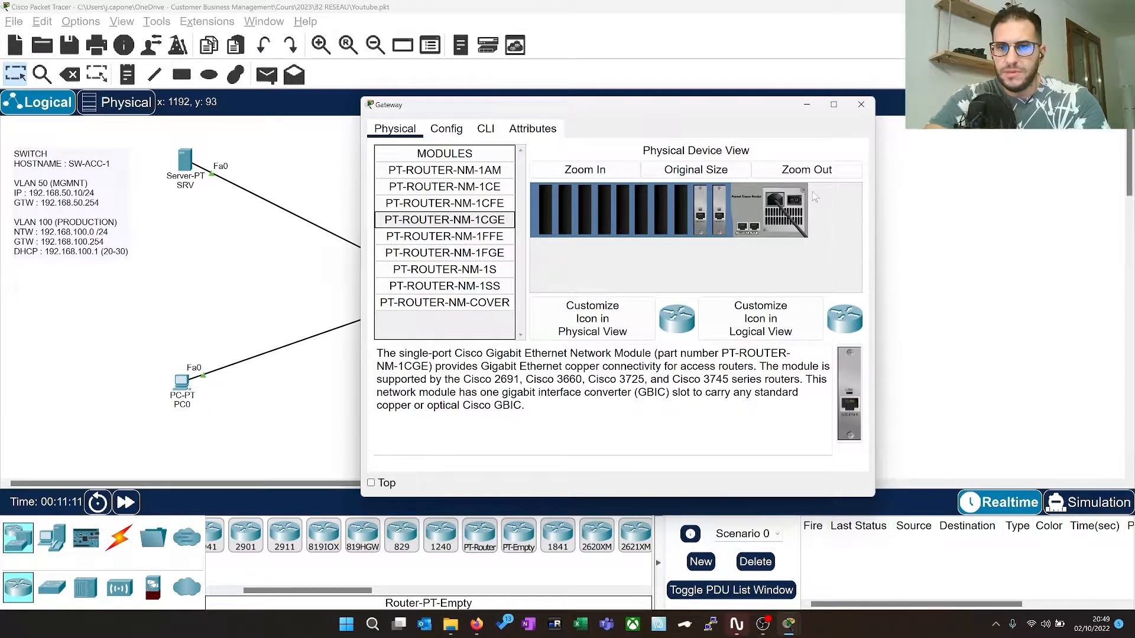
{"action": "left_click", "coordinate": [855, 106]}
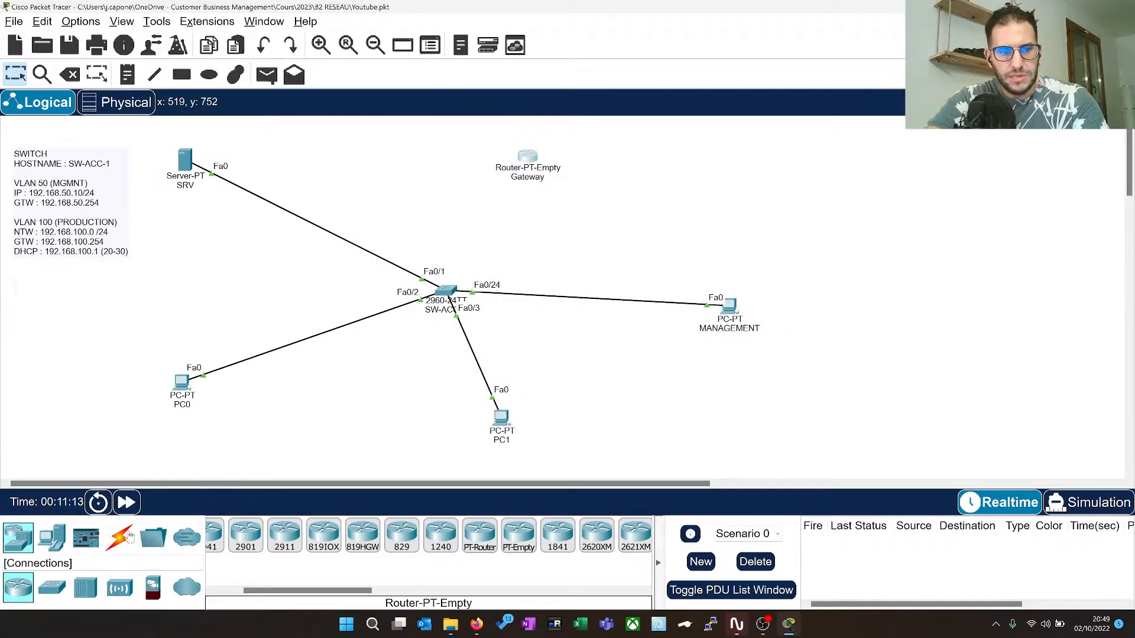
Fast-forward the simulation time several times
{"action": "left_click", "coordinate": [129, 505]}
{"action": "left_click", "coordinate": [129, 505]}
{"action": "left_click", "coordinate": [129, 505]}
{"action": "left_click", "coordinate": [129, 505]}
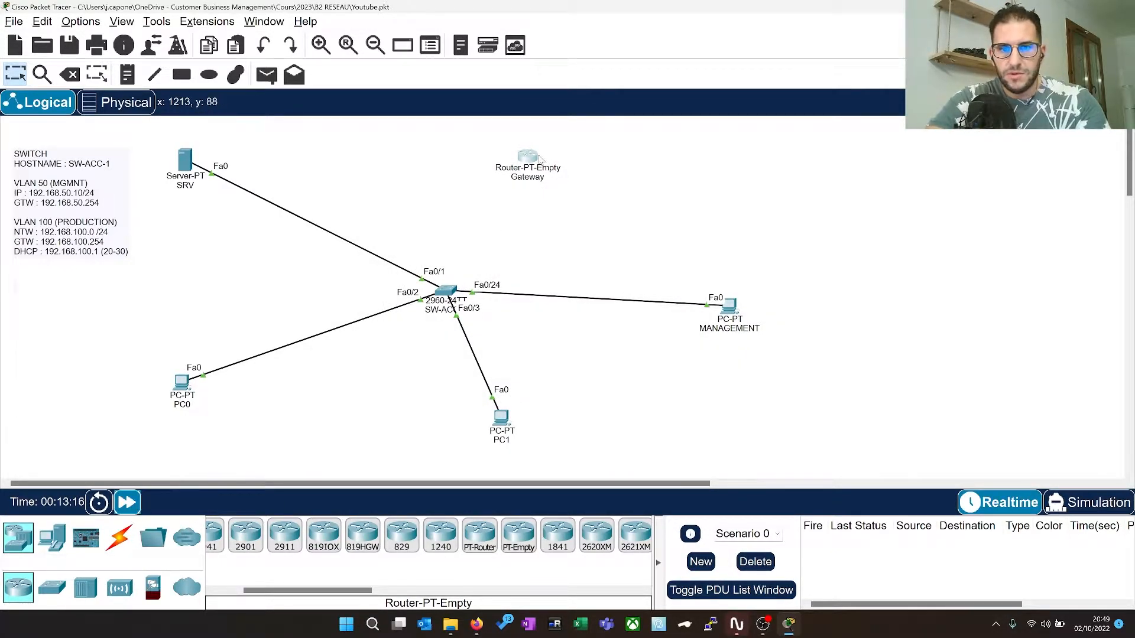
Add a PC beside the Gateway router and name it Google
{"action": "mouse_move", "coordinate": [540, 160]}
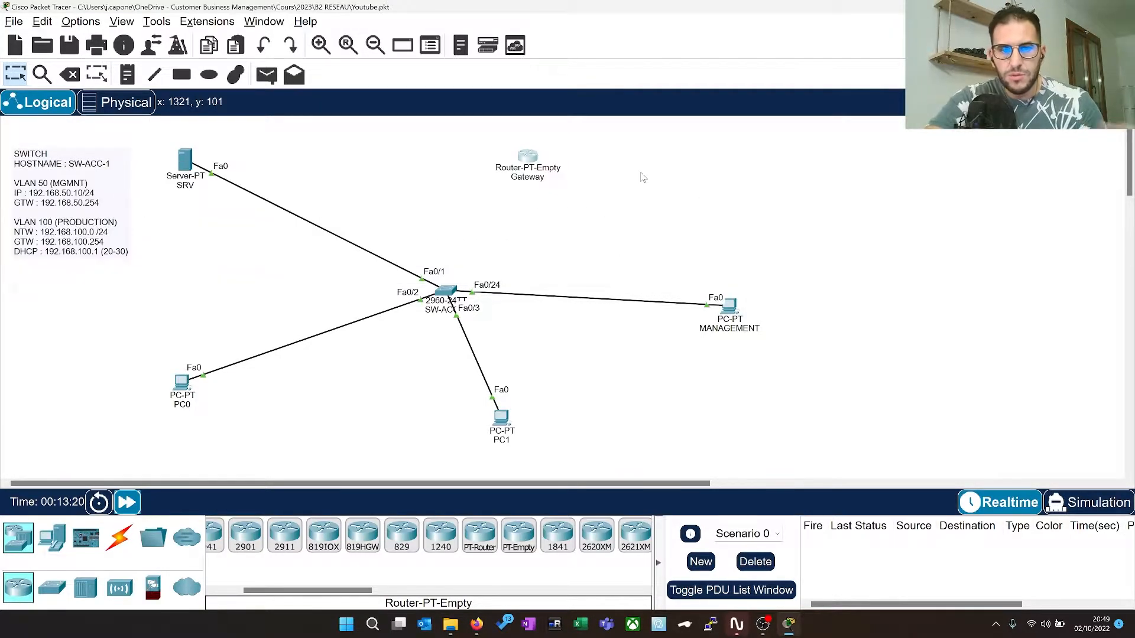
{"action": "left_click", "coordinate": [51, 537]}
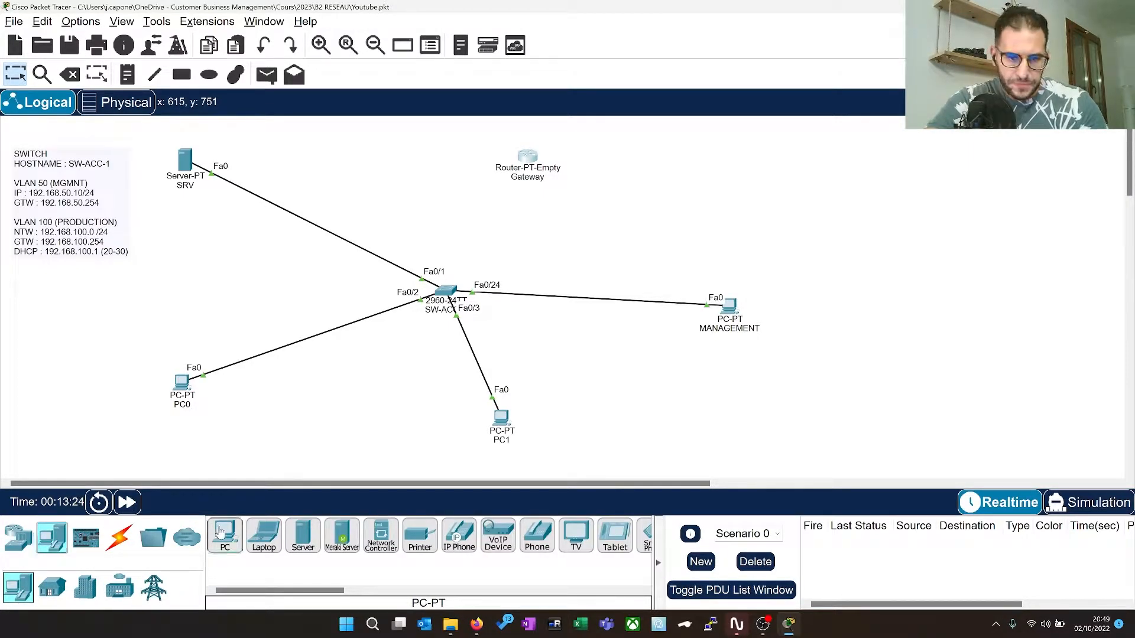
{"action": "left_click_drag", "start_coordinate": [231, 535], "coordinate": [648, 146]}
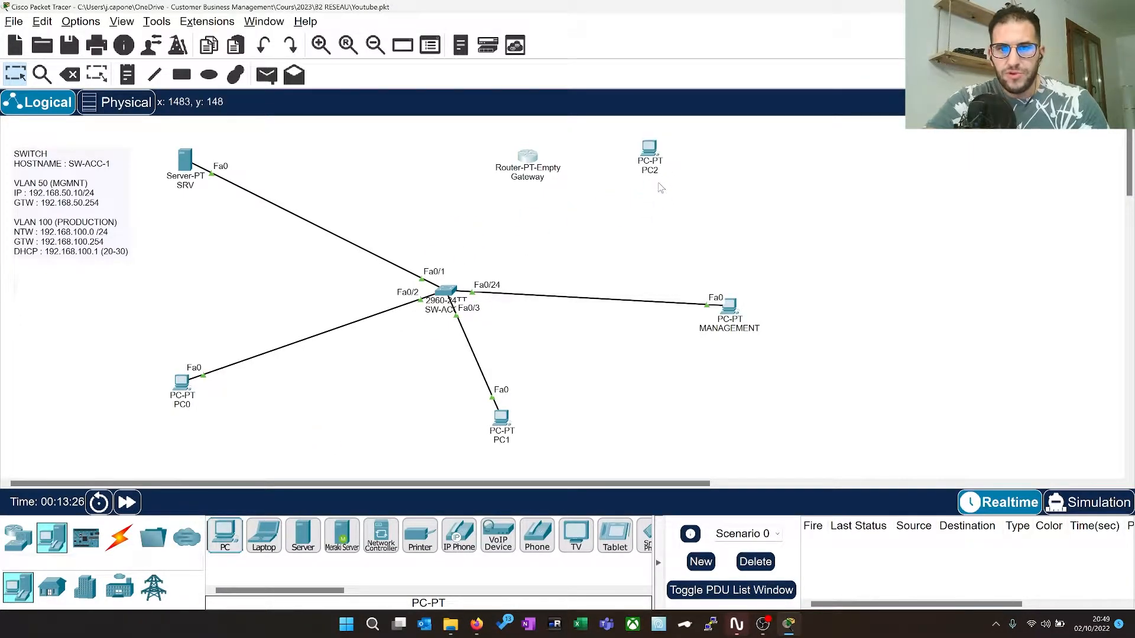
{"action": "left_click", "coordinate": [649, 168]}
{"action": "key", "text": "BackSpace"}
{"action": "key", "text": "BackSpace"}
{"action": "key", "text": "BackSpace"}
{"action": "type", "text": "GOoo"}
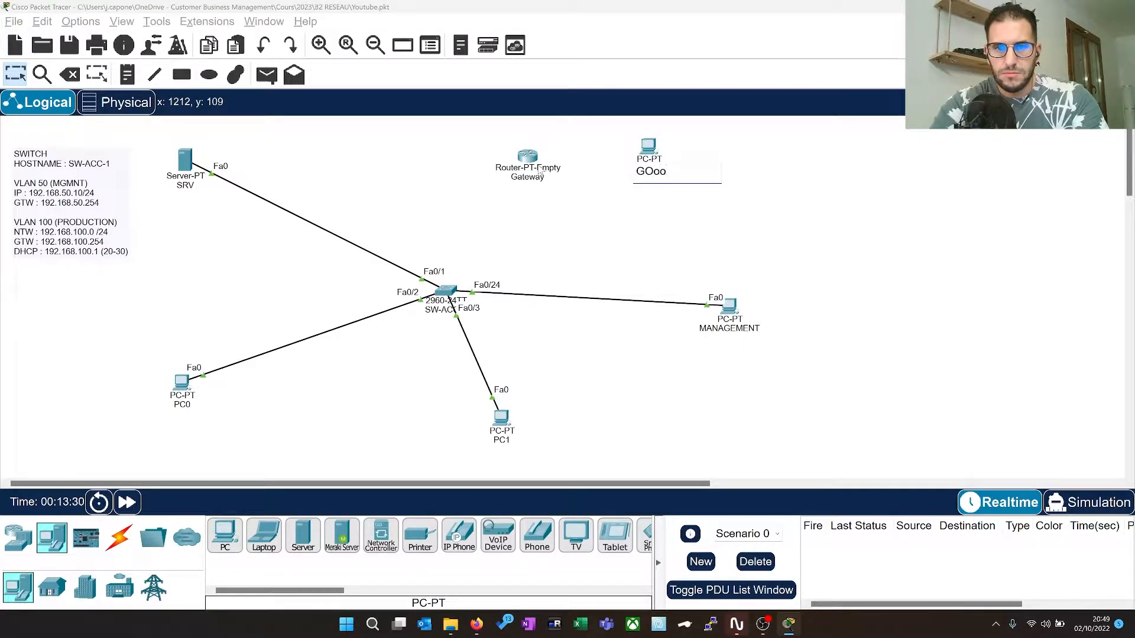
{"action": "key", "text": "BackSpace"}
{"action": "key", "text": "BackSpace"}
{"action": "key", "text": "BackSpace"}
{"action": "type", "text": "oogle"}
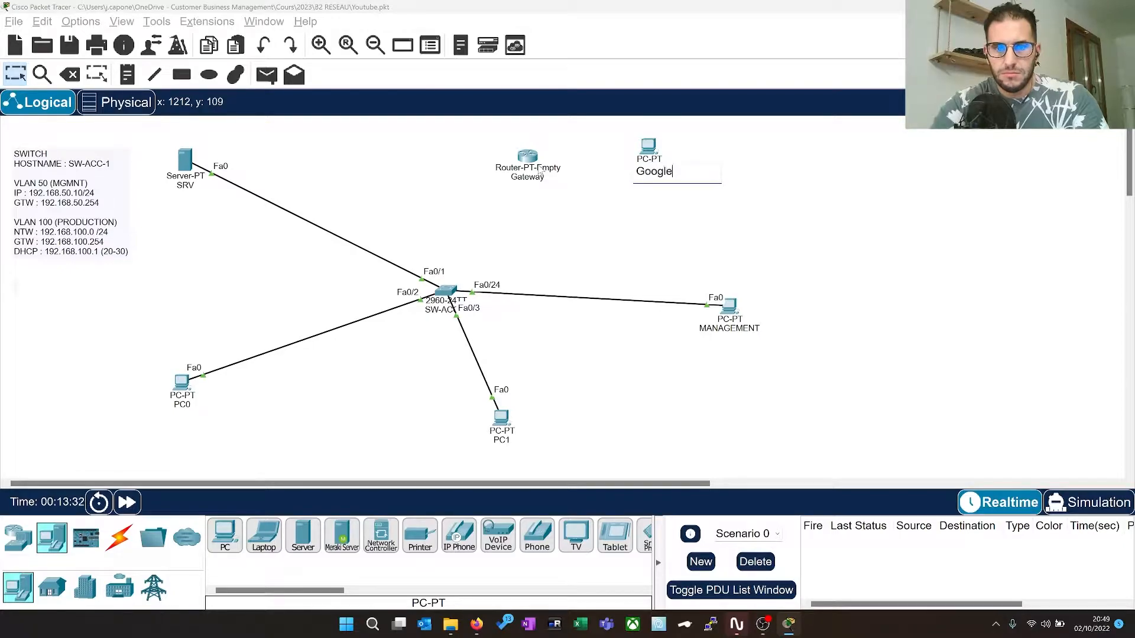
{"action": "key", "text": "Return"}
Give the Google PC's FastEthernet0 interface the static IPv4 address 8.8.8.8 with subnet mask 255.255.255.0
{"action": "left_click", "coordinate": [647, 156]}
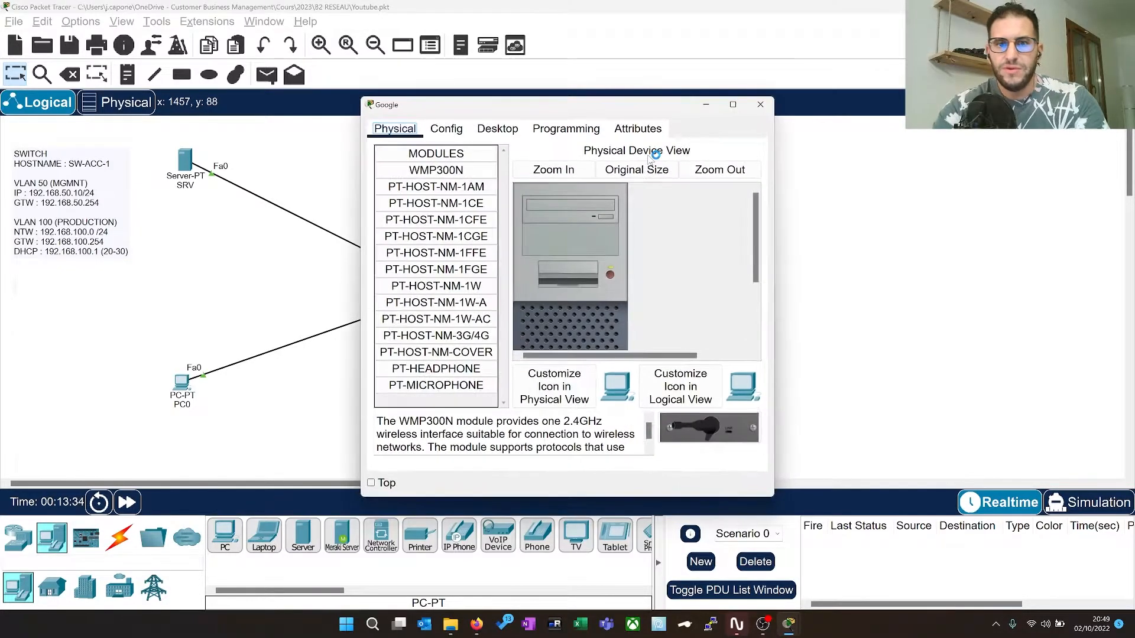
{"action": "left_click", "coordinate": [443, 134]}
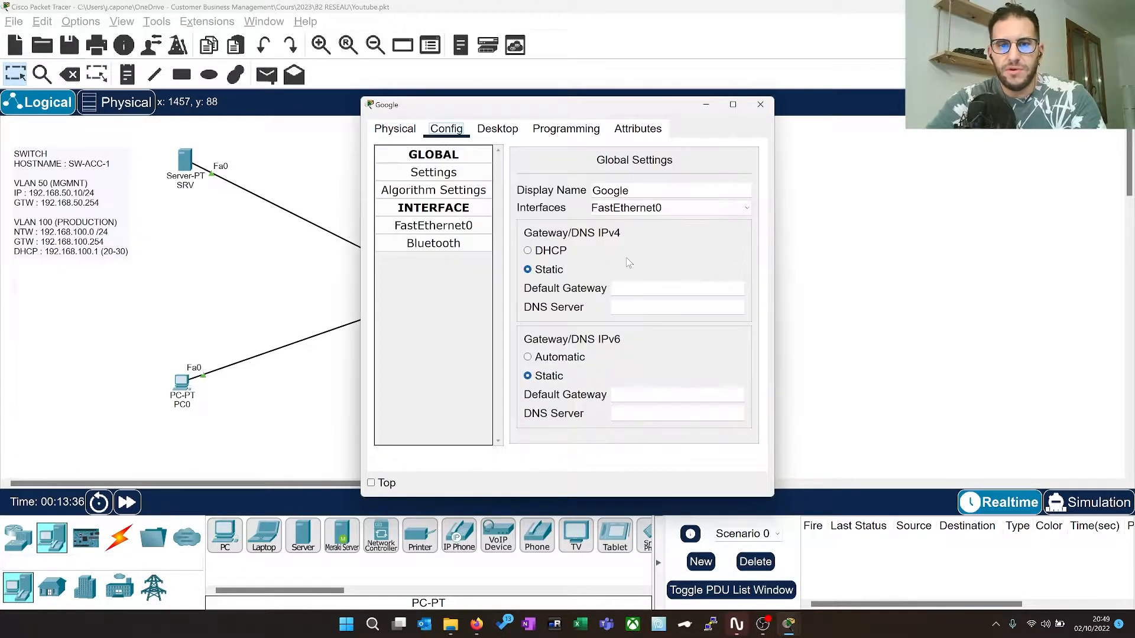
{"action": "left_click", "coordinate": [465, 230]}
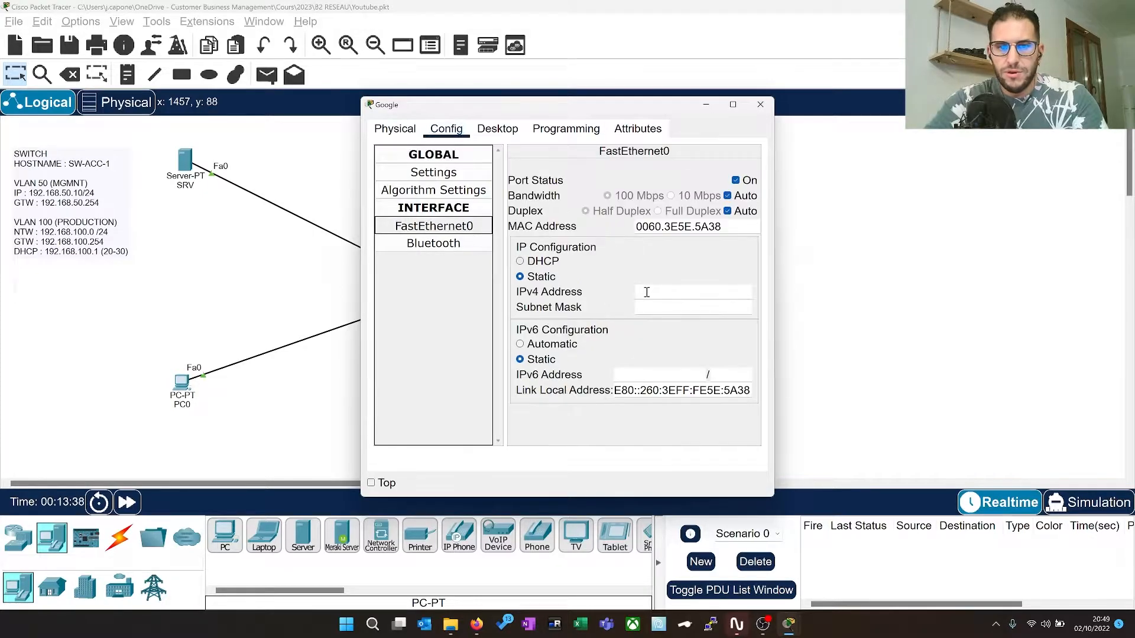
{"action": "left_click", "coordinate": [703, 286]}
{"action": "key", "text": "BackSpace"}
{"action": "type", "text": ".8.8.8"}
{"action": "key", "text": "Tab"}
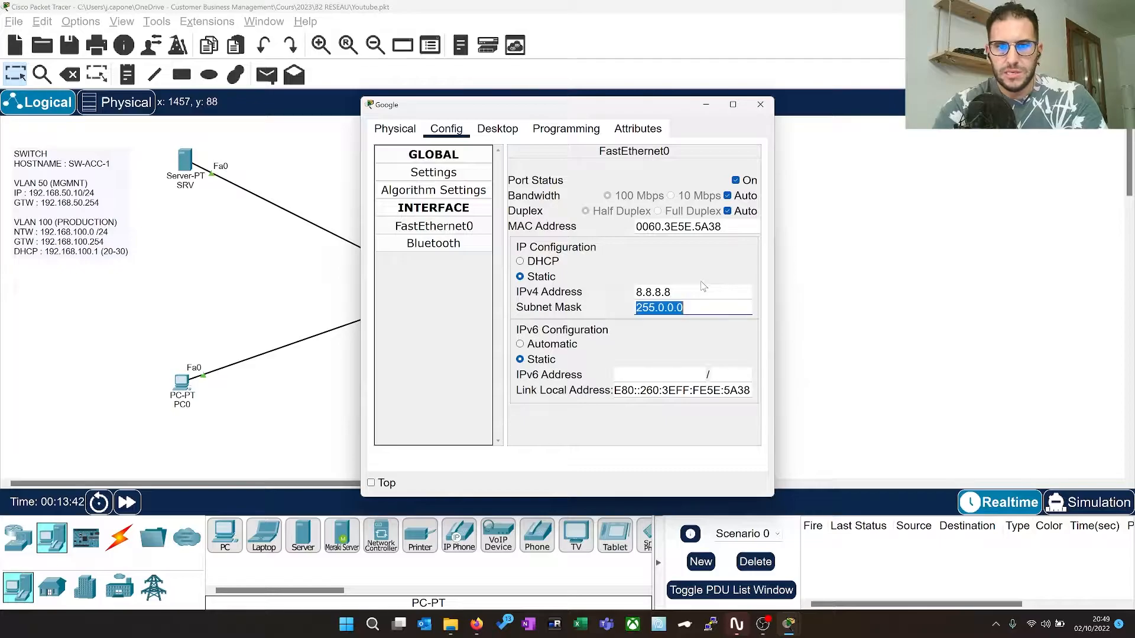
{"action": "type", "text": "255.255.2"}
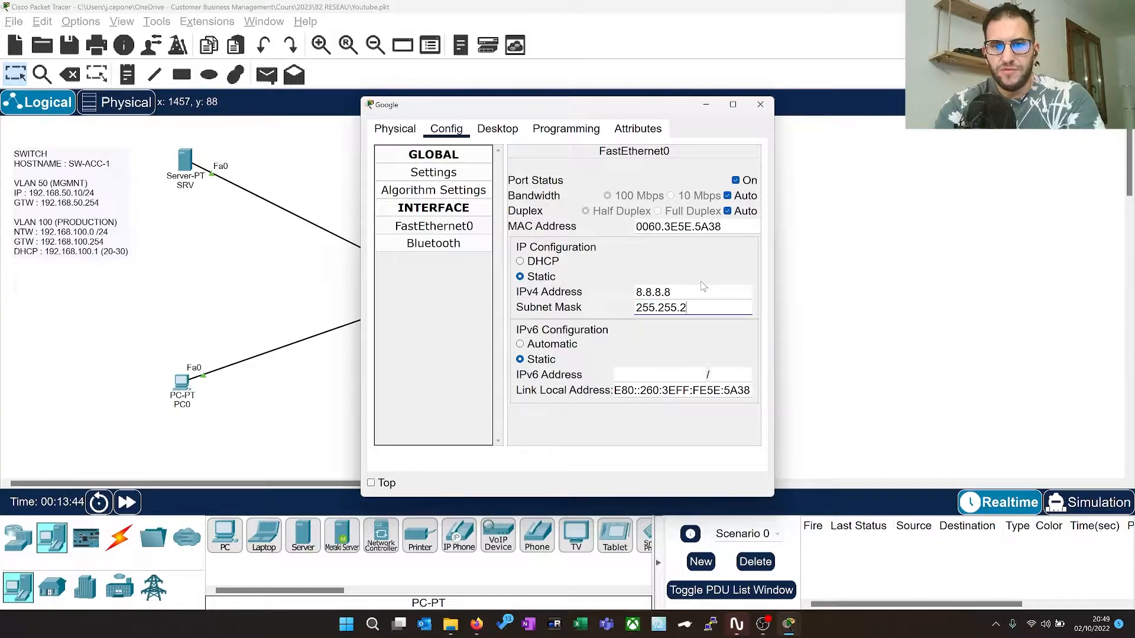
{"action": "type", "text": "55.0"}
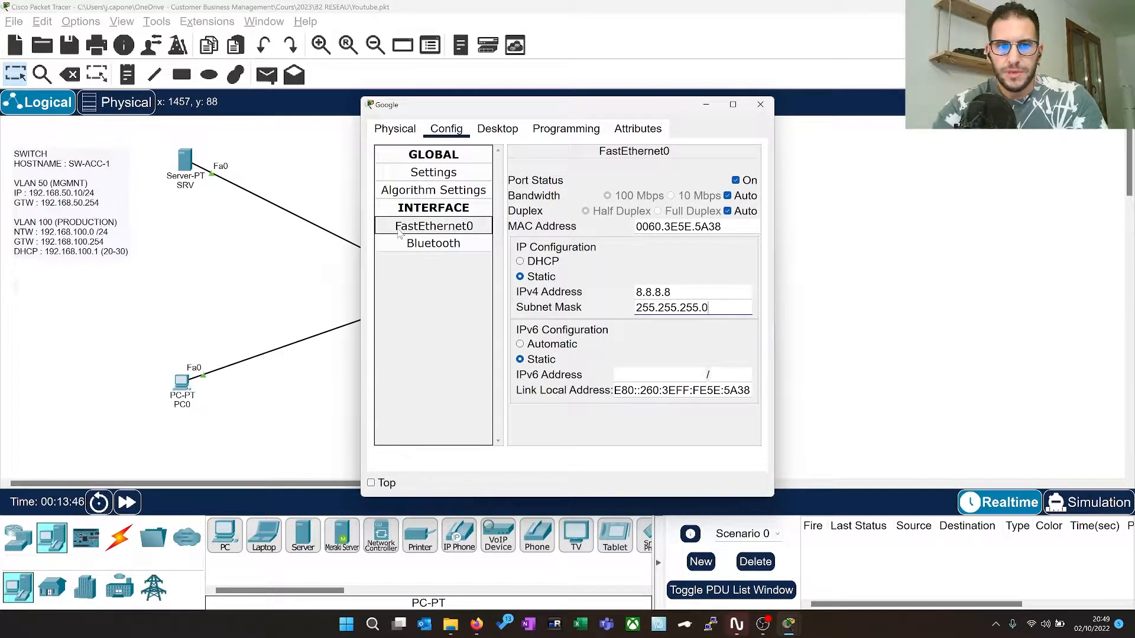
Set the Google PC's IPv4 default gateway to 8.8.8.7 and close its configuration
{"action": "left_click", "coordinate": [415, 173]}
{"action": "left_click", "coordinate": [650, 287]}
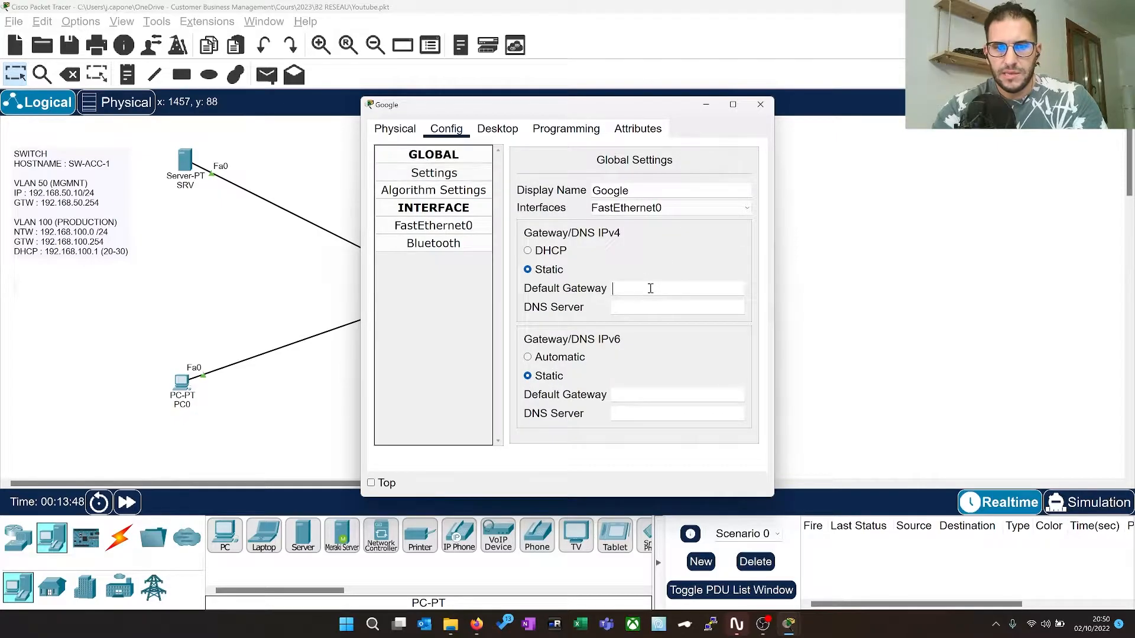
{"action": "type", "text": "8.8.8."}
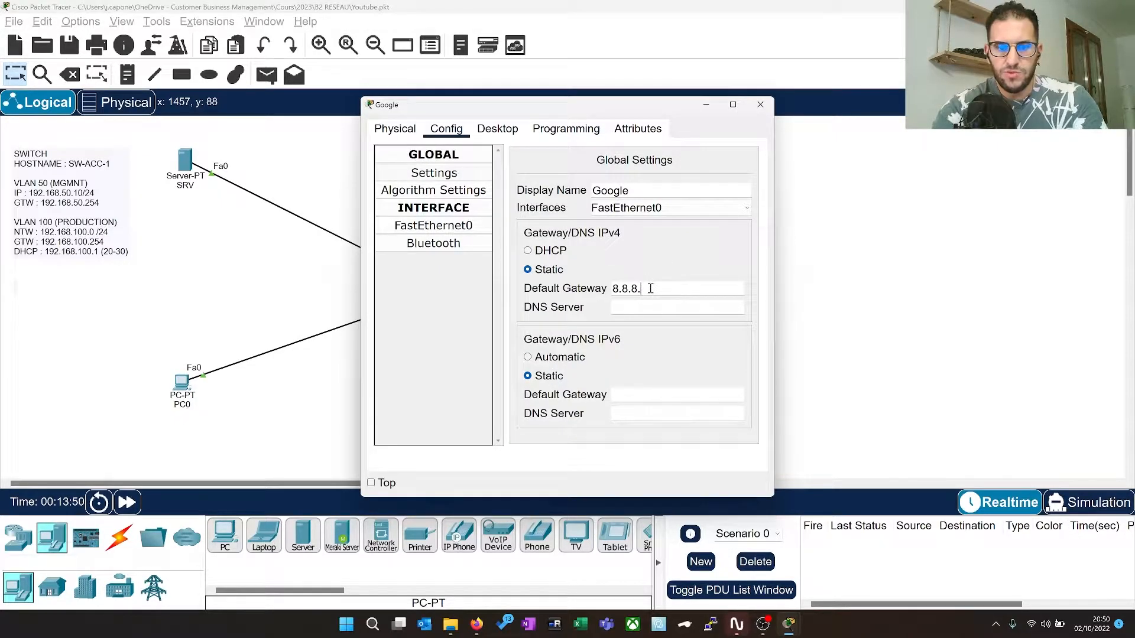
{"action": "type", "text": "7"}
{"action": "key", "text": "Tab"}
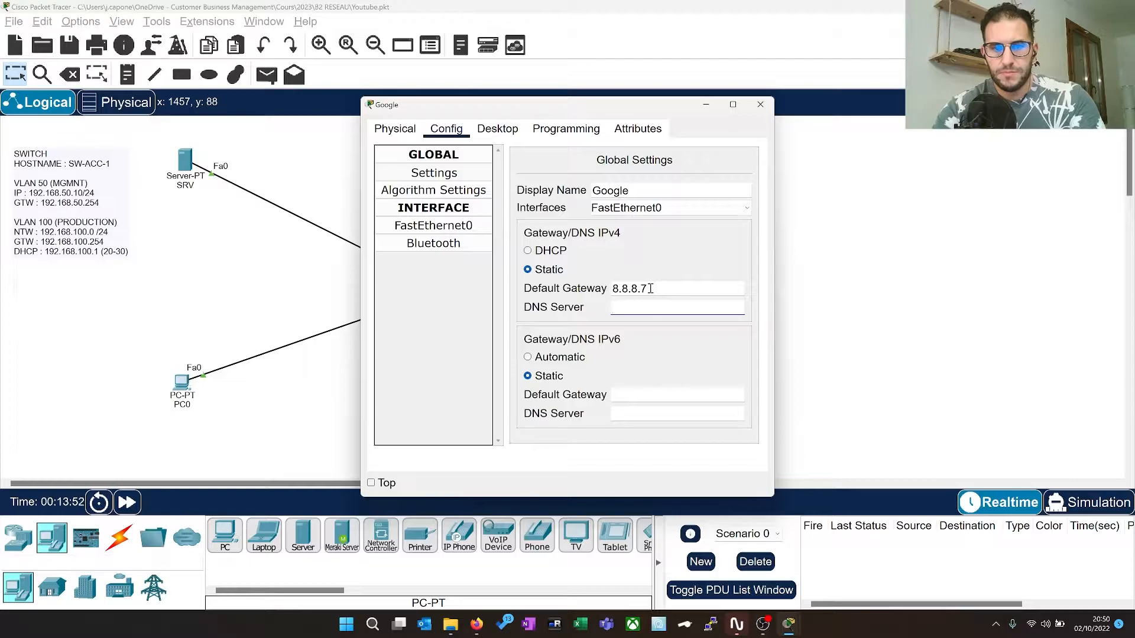
{"action": "left_click", "coordinate": [392, 132]}
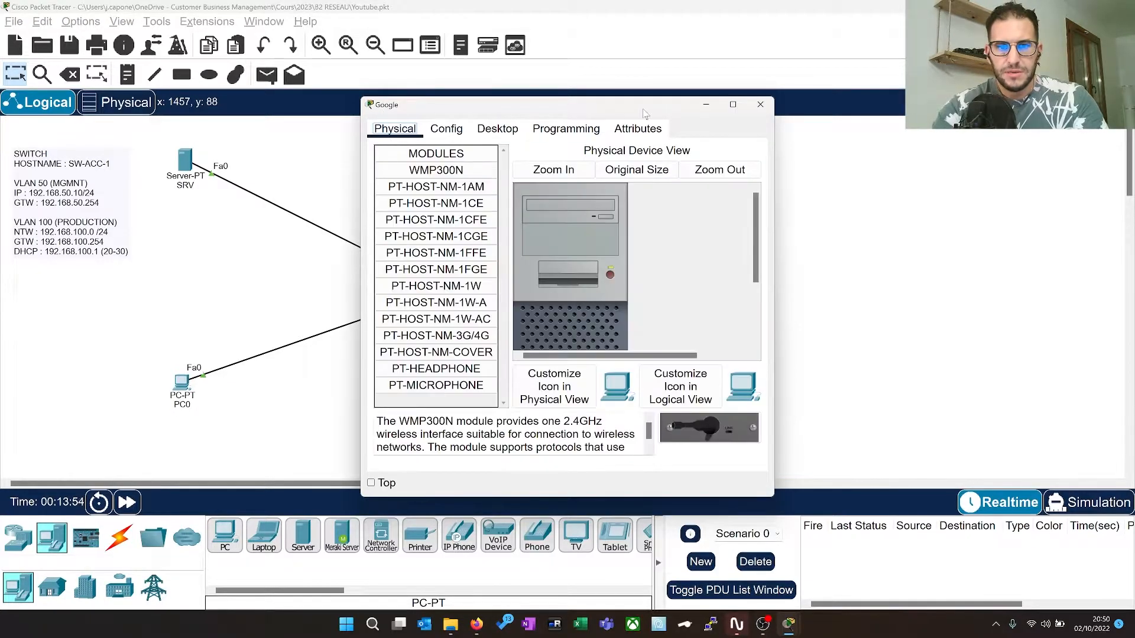
{"action": "left_click", "coordinate": [760, 105]}
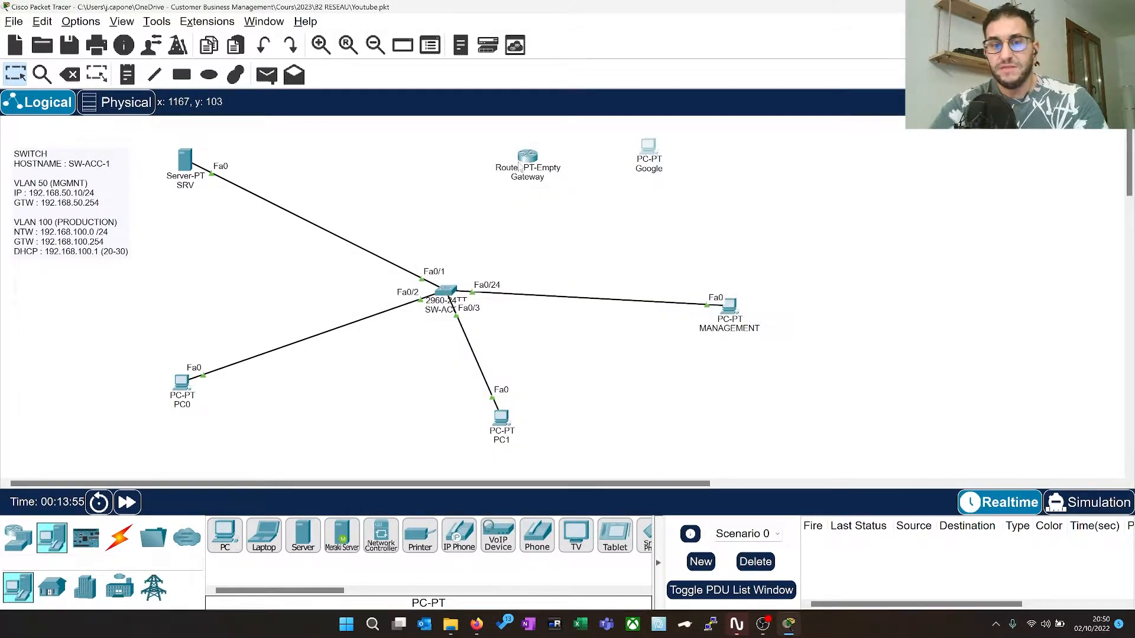
Connect the Gateway router's GigabitEthernet1/0 to the Google PC's FastEthernet0 with a copper straight-through cable
{"action": "mouse_move", "coordinate": [519, 167]}
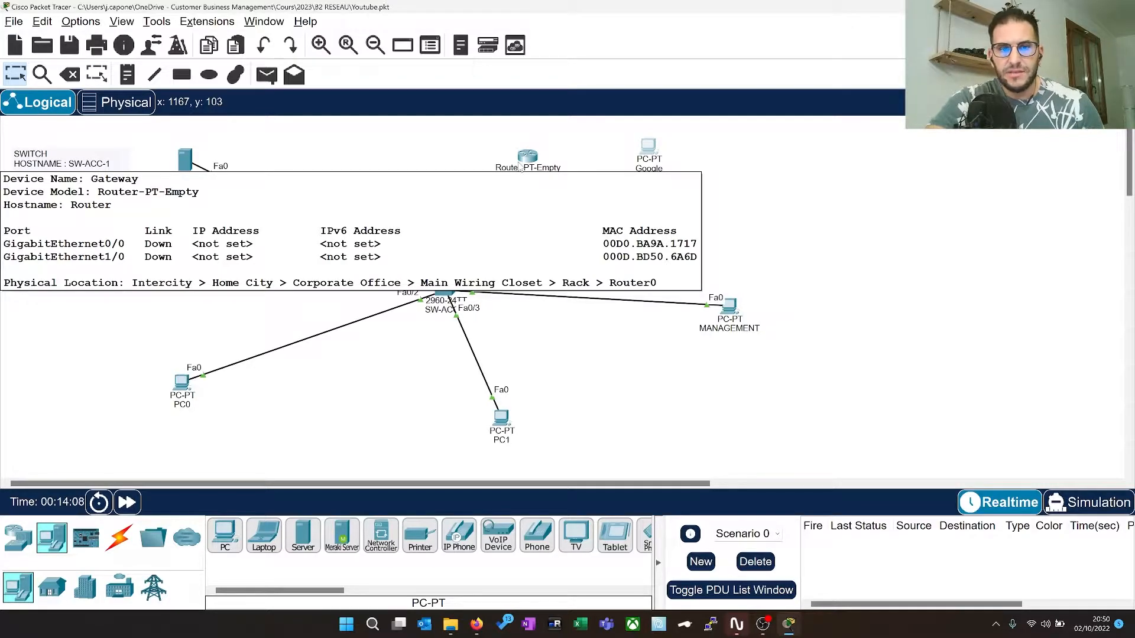
{"action": "left_click", "coordinate": [120, 538]}
{"action": "left_click", "coordinate": [302, 536]}
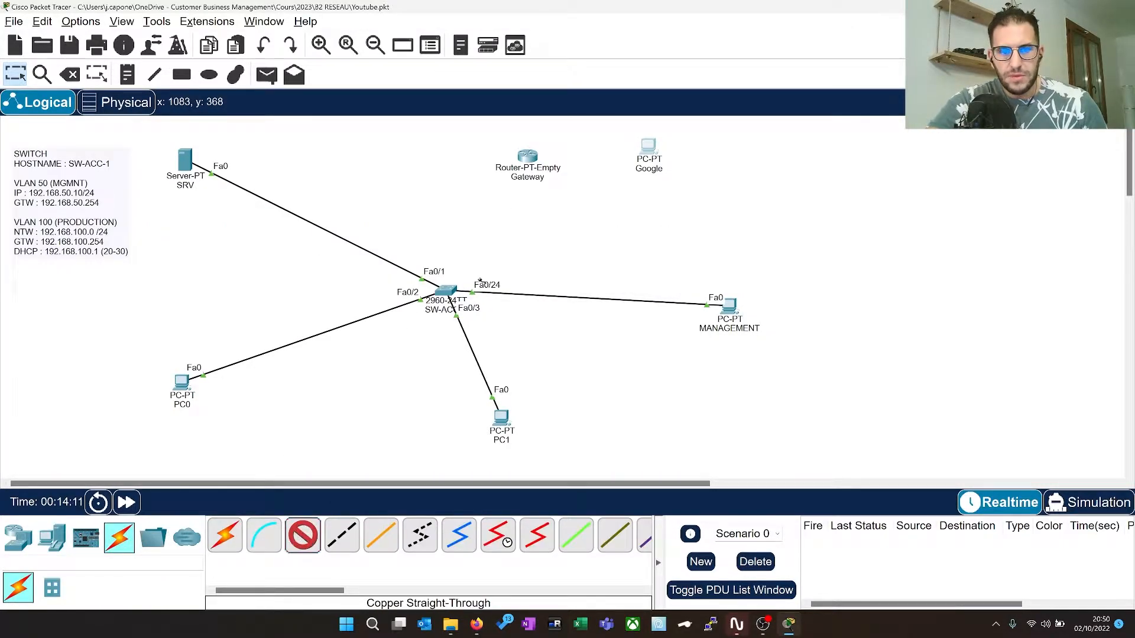
{"action": "left_click", "coordinate": [526, 158]}
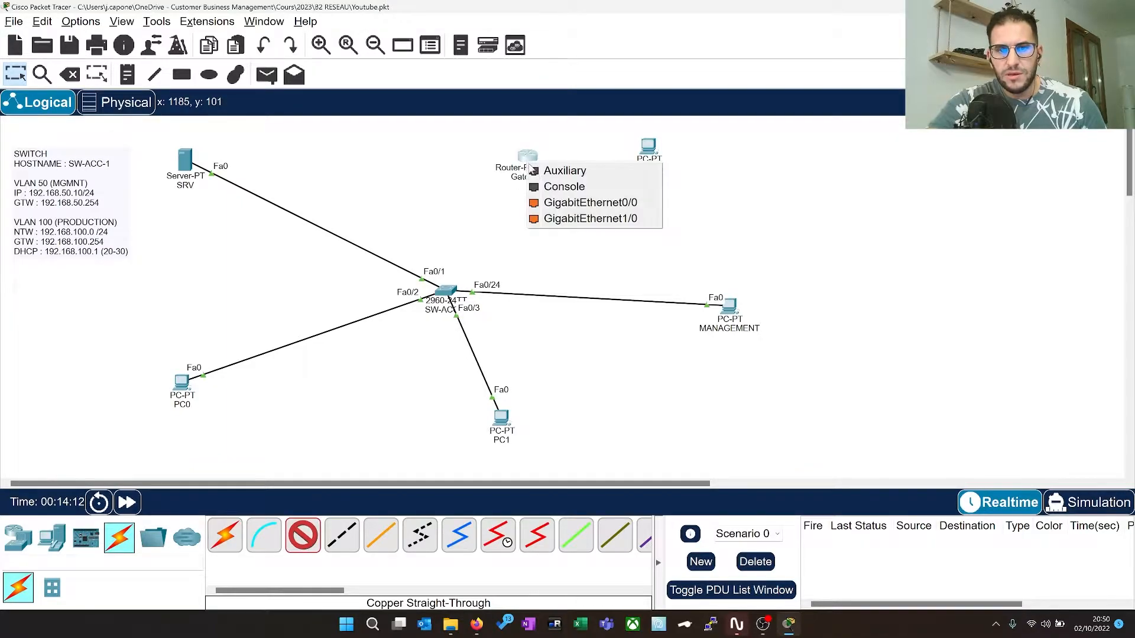
{"action": "left_click", "coordinate": [565, 218]}
{"action": "left_click", "coordinate": [648, 148]}
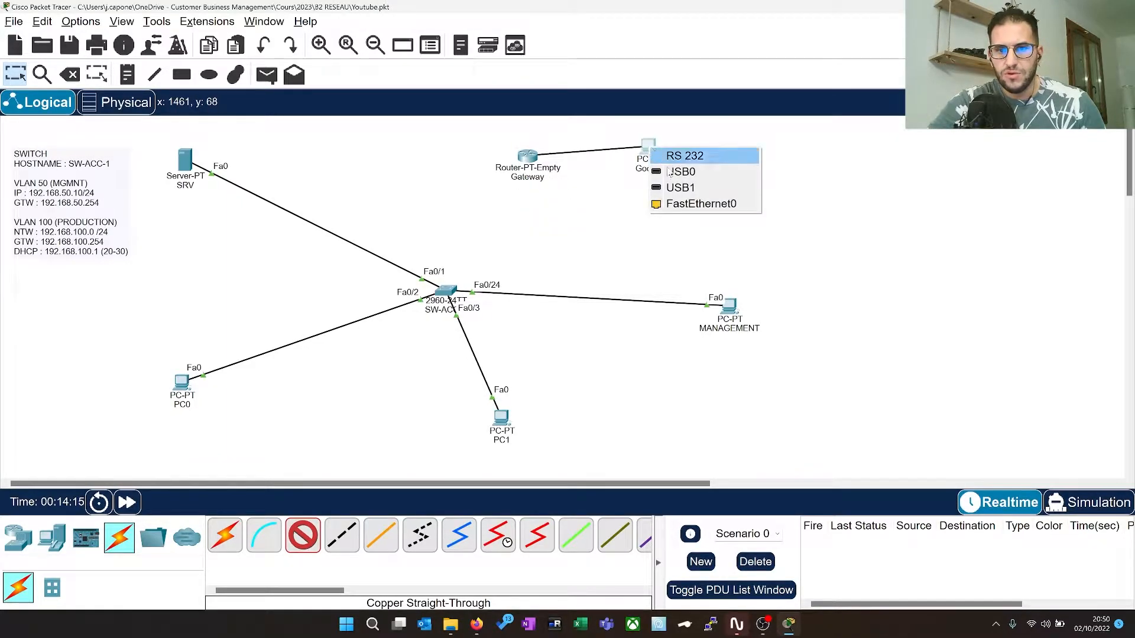
{"action": "left_click", "coordinate": [682, 203]}
Give the Gateway's GigabitEthernet1/0 the IPv4 address 8.8.8.7 with subnet mask 255.255.255.0, turn the port on and close the configuration
{"action": "mouse_move", "coordinate": [524, 162]}
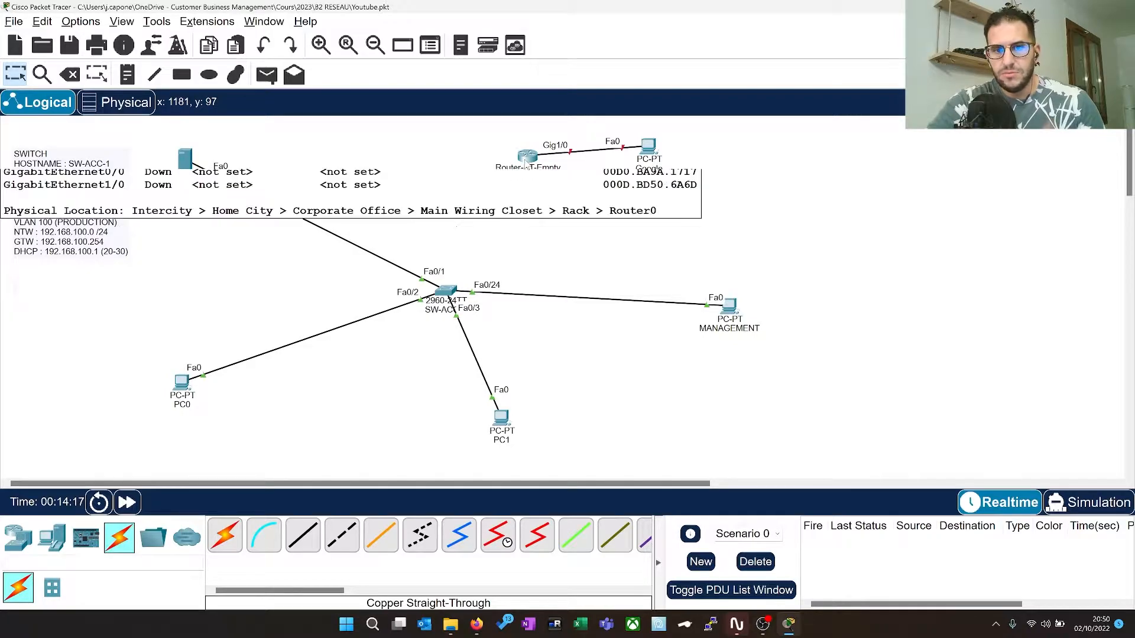
{"action": "left_click", "coordinate": [525, 159]}
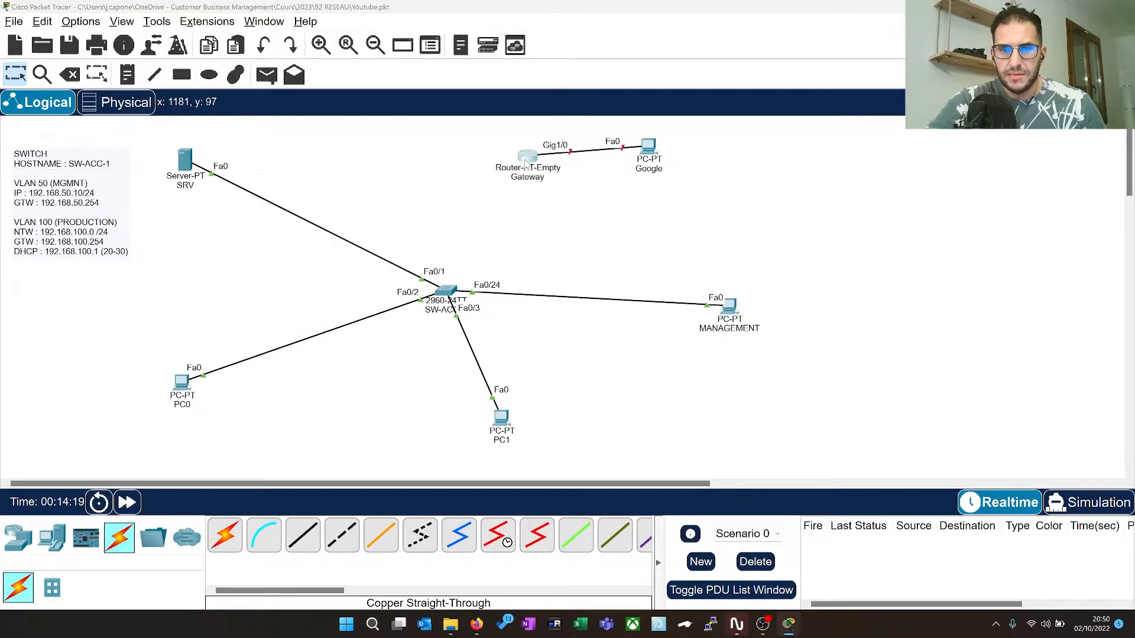
{"action": "left_click", "coordinate": [446, 129]}
{"action": "left_click", "coordinate": [449, 296]}
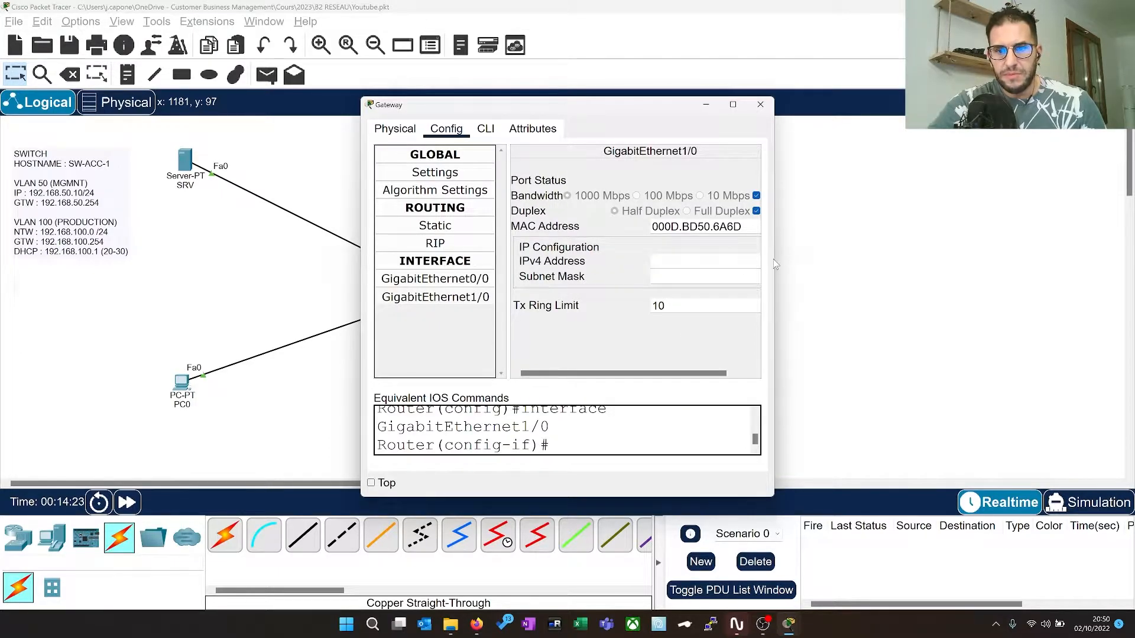
{"action": "left_click_drag", "start_coordinate": [773, 264], "coordinate": [827, 265]}
{"action": "left_click", "coordinate": [711, 265]}
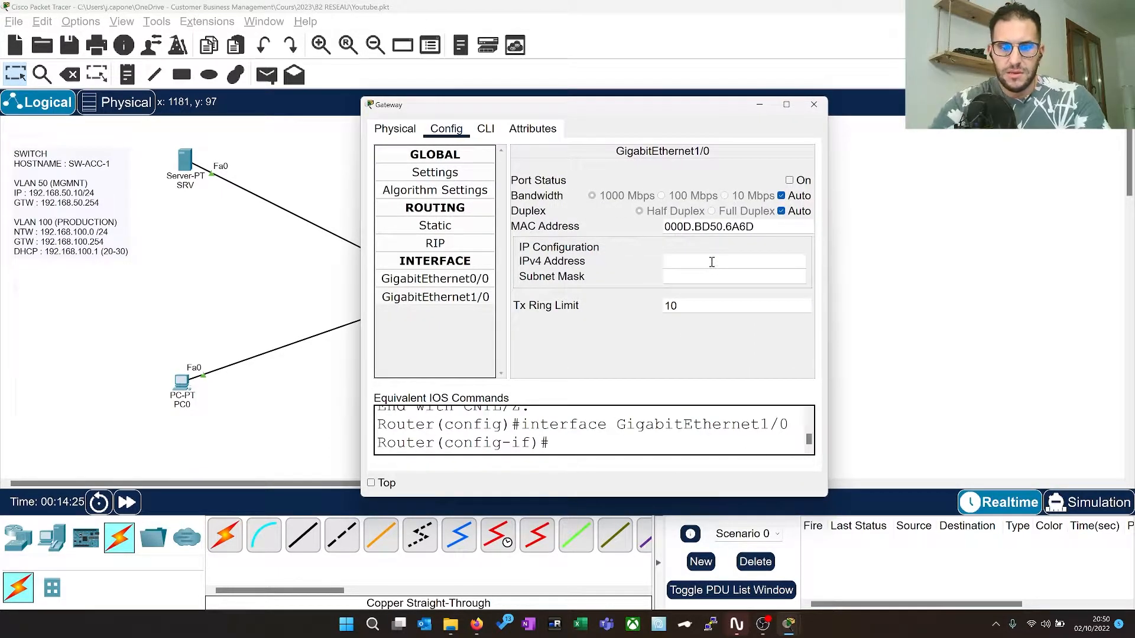
{"action": "type", "text": "8.8.8.7"}
{"action": "key", "text": "Tab"}
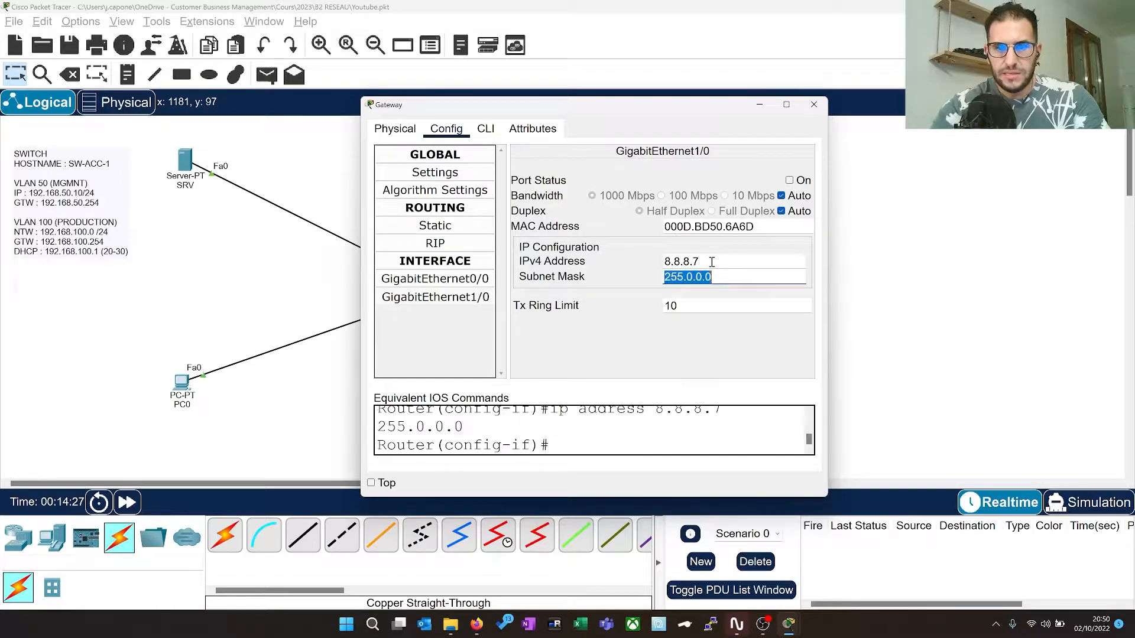
{"action": "type", "text": "255.255.25"}
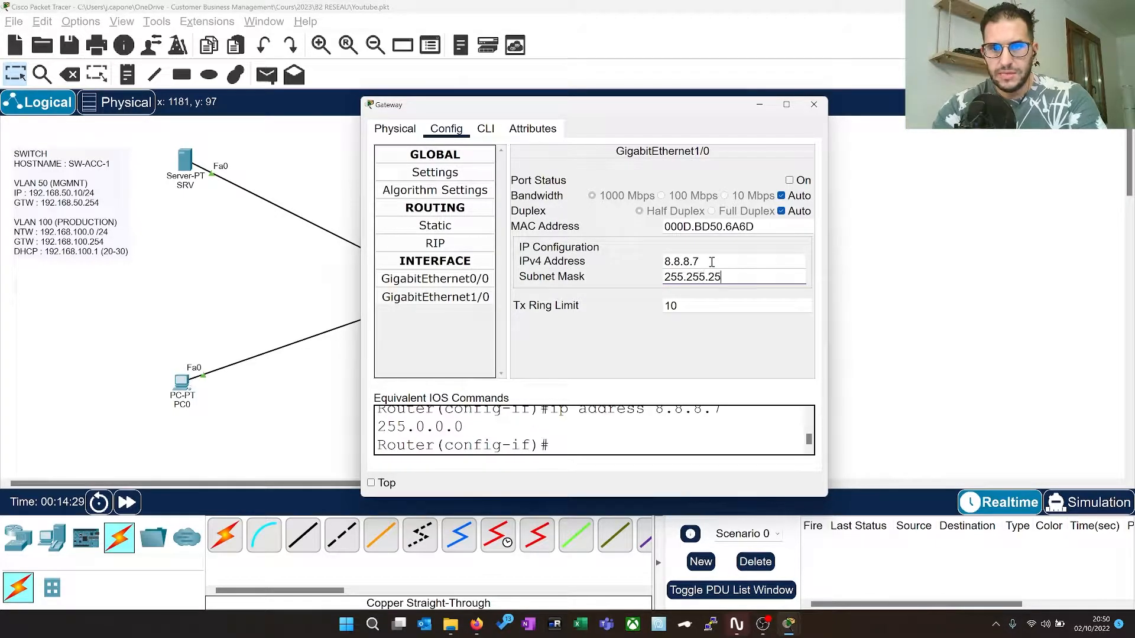
{"action": "type", "text": "5.0"}
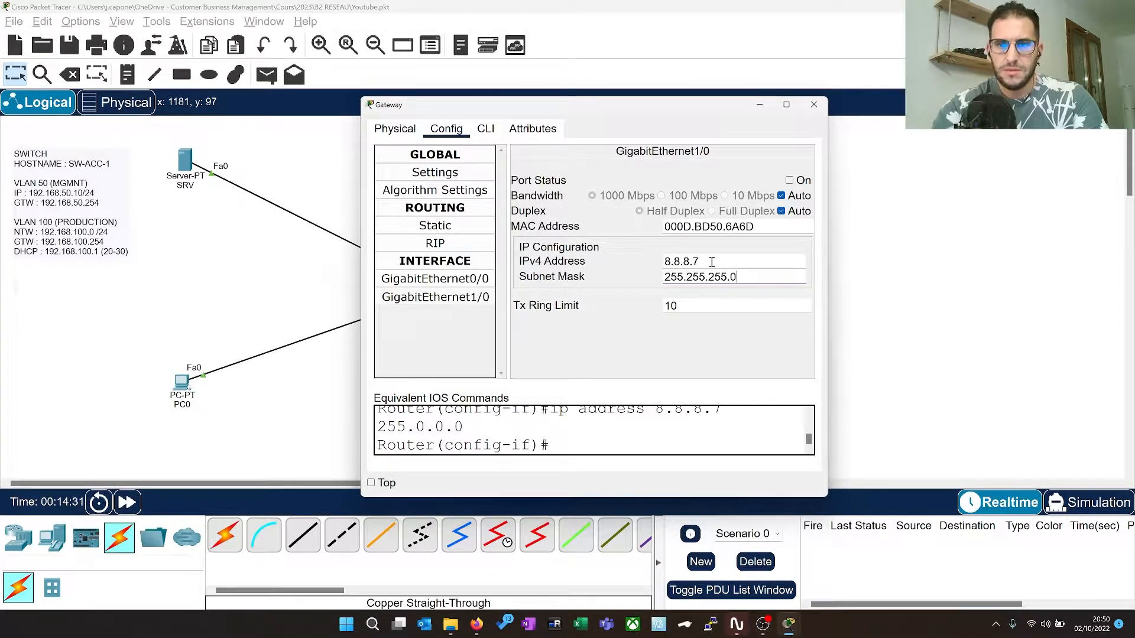
{"action": "left_click", "coordinate": [788, 180]}
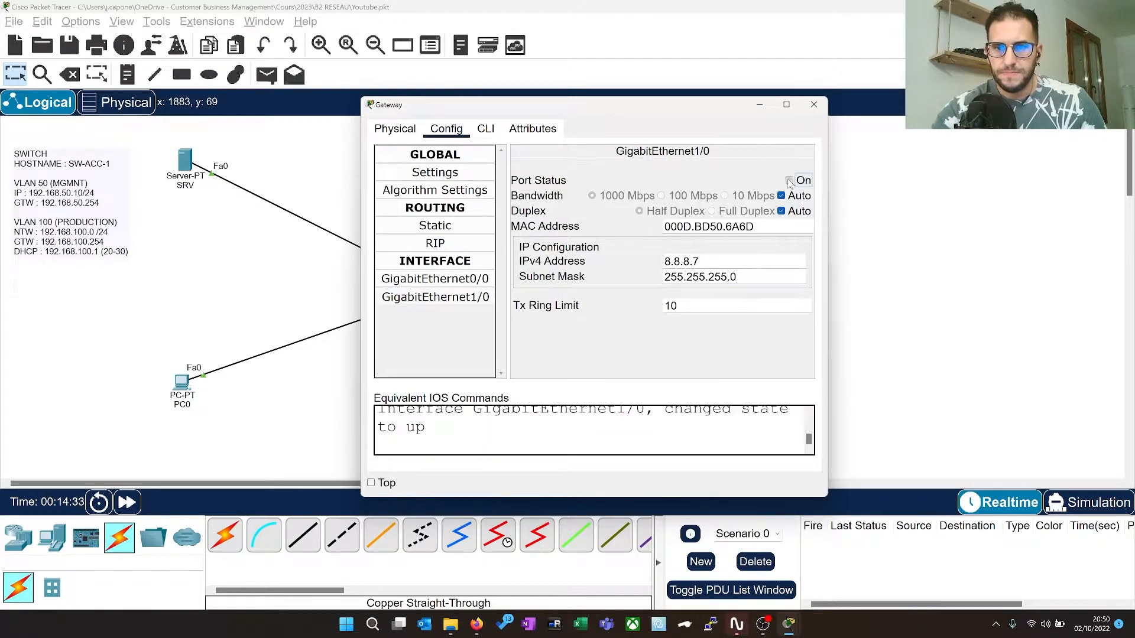
{"action": "left_click", "coordinate": [813, 105]}
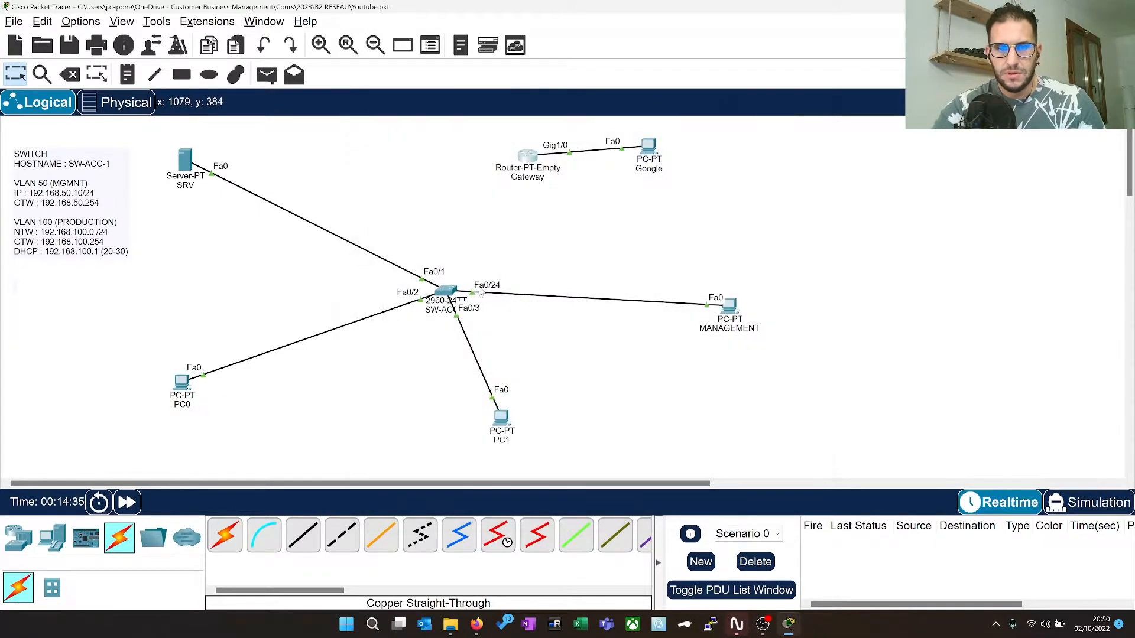
Fast-forward the simulation time and ping 8.8.8.7 from the Google PC's command prompt
{"action": "left_click", "coordinate": [127, 503]}
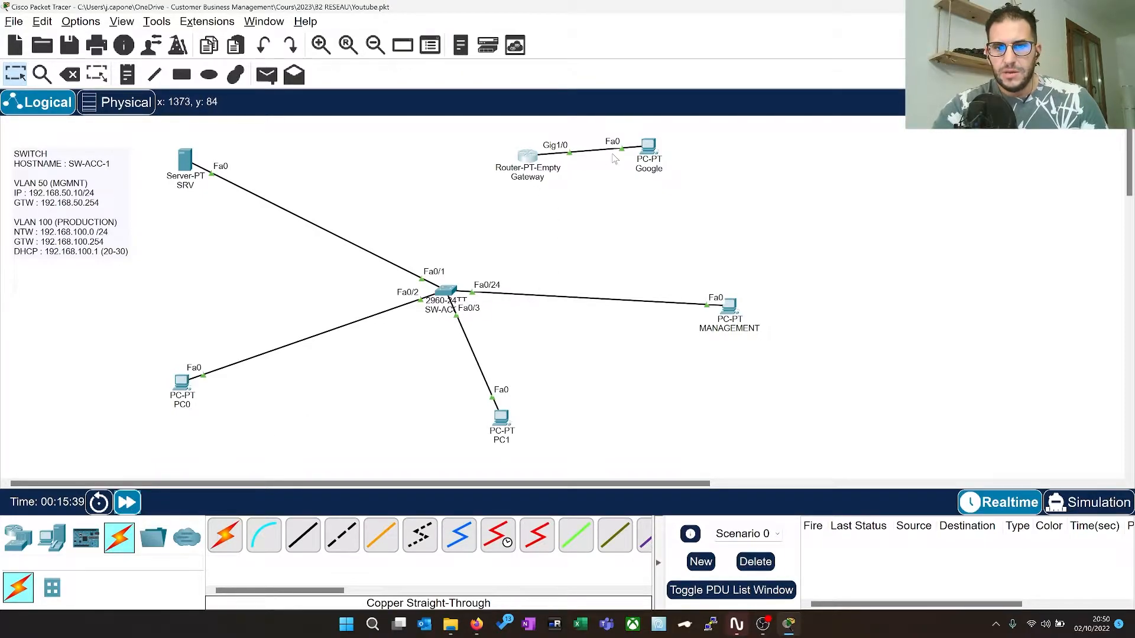
{"action": "left_click", "coordinate": [653, 150]}
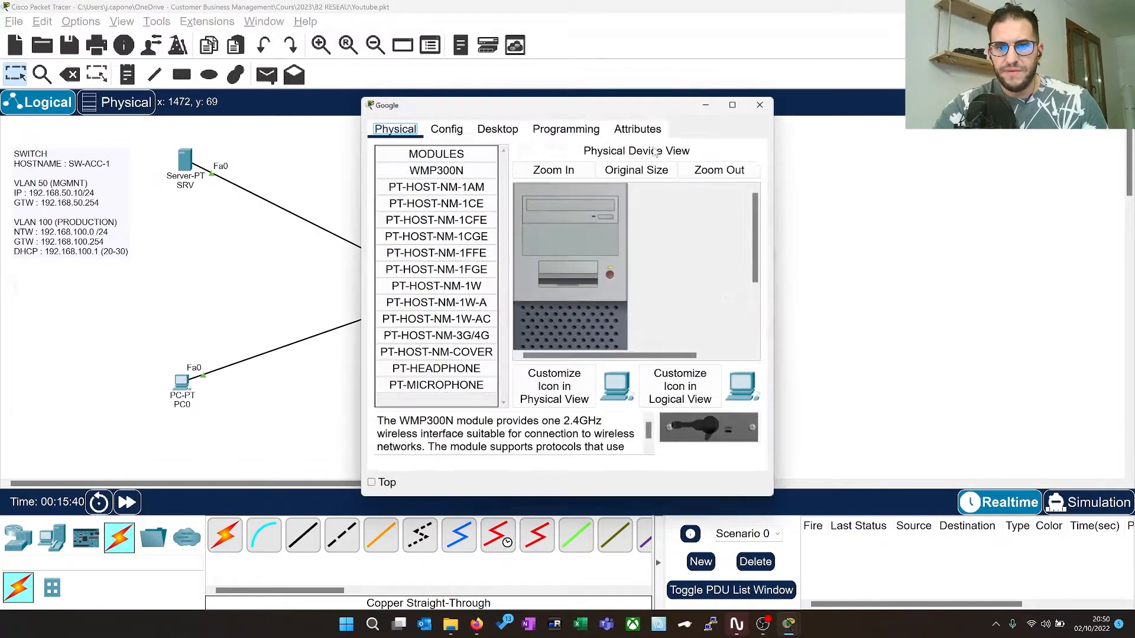
{"action": "left_click", "coordinate": [454, 130]}
{"action": "left_click", "coordinate": [497, 129]}
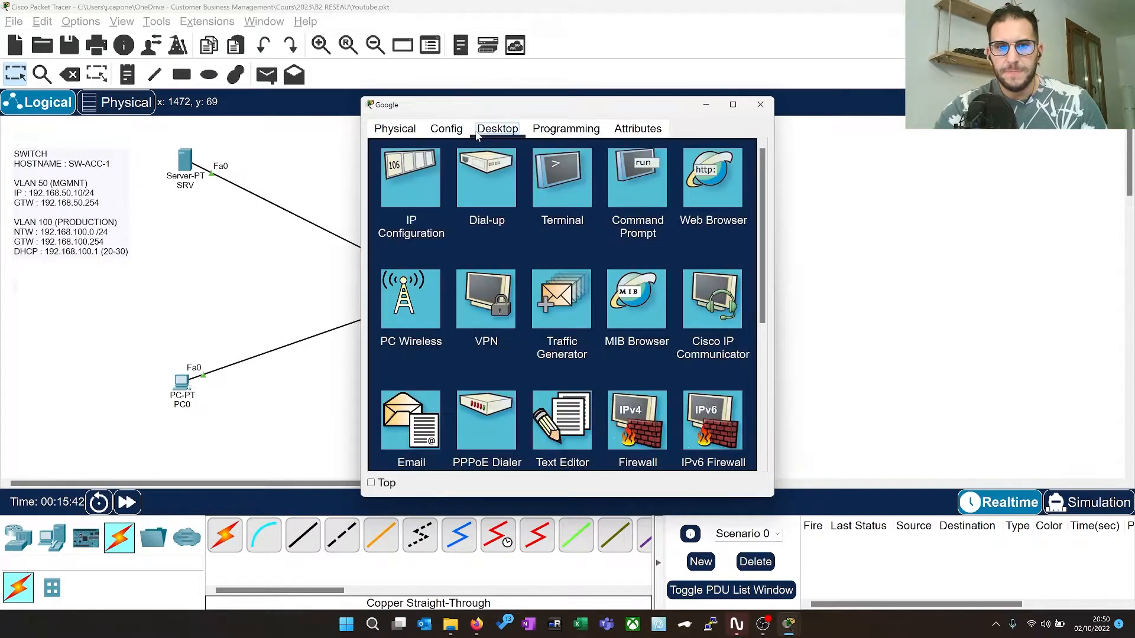
{"action": "left_click", "coordinate": [621, 188]}
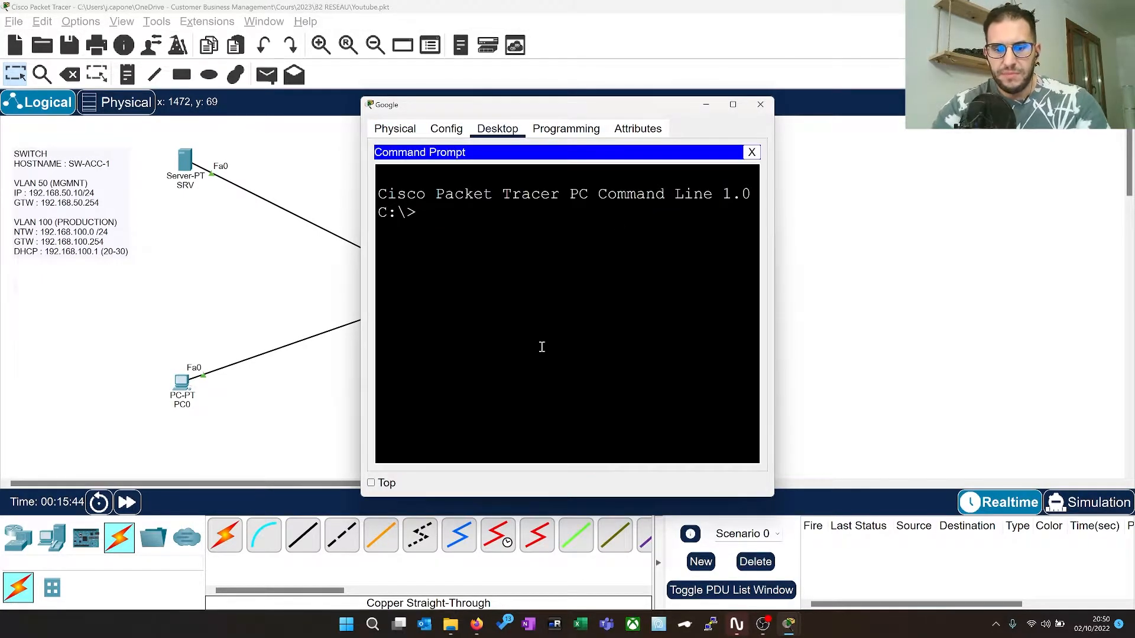
{"action": "type", "text": "ping 8.8.8.7"}
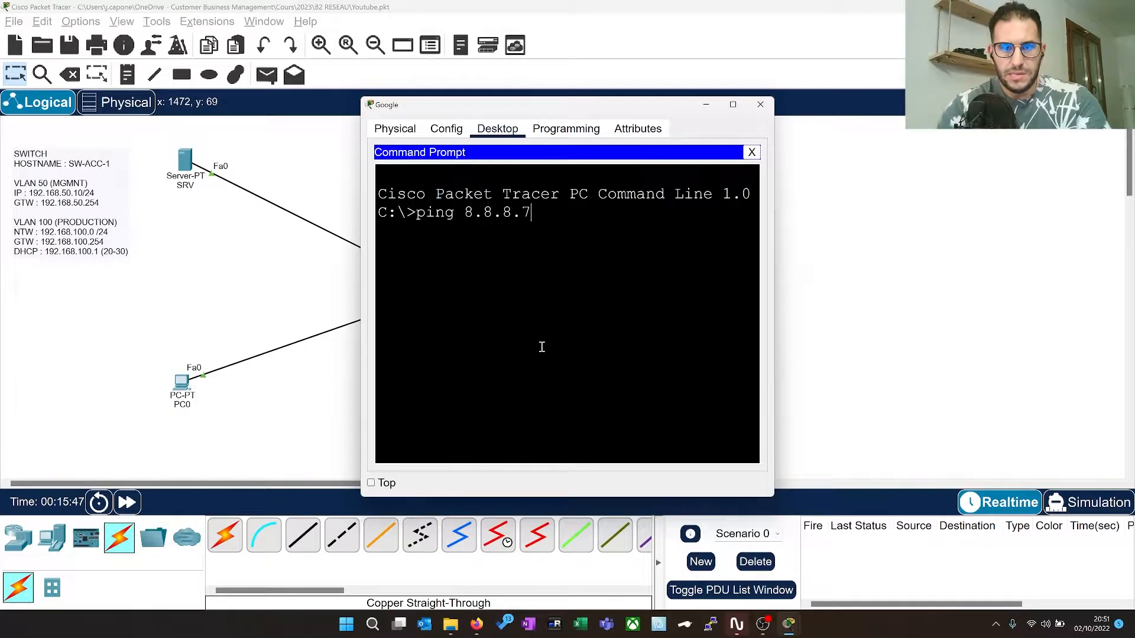
{"action": "key", "text": "Return"}
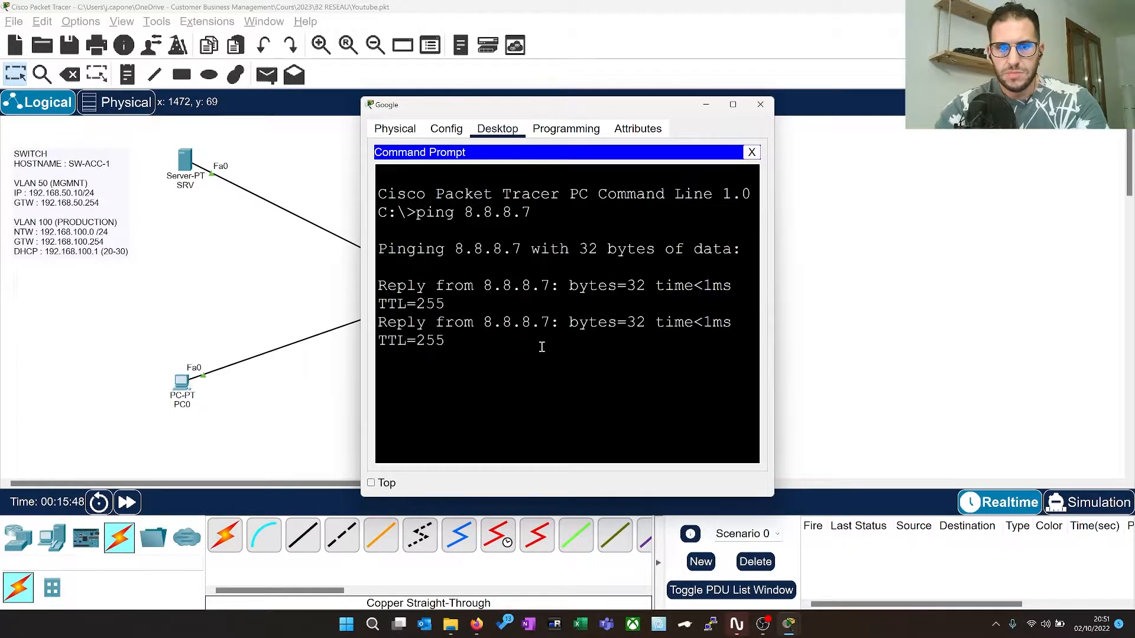
{"action": "left_click", "coordinate": [760, 106]}
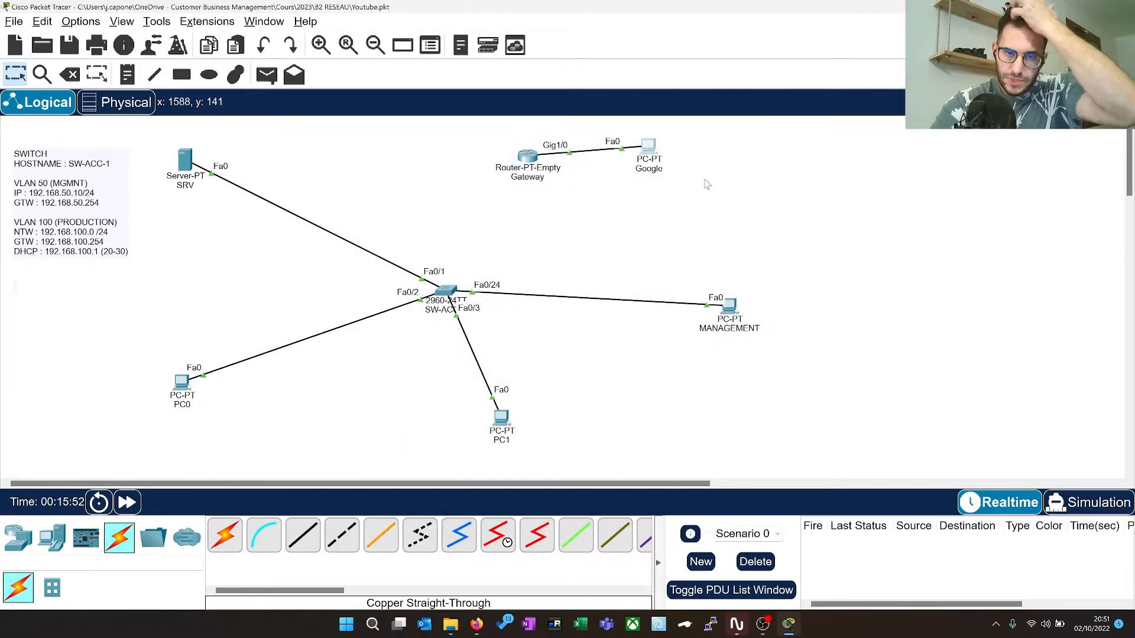
Connect the Gateway router to the SW-ACC-1 switch using an automatically chosen connection type
{"action": "left_click", "coordinate": [302, 535]}
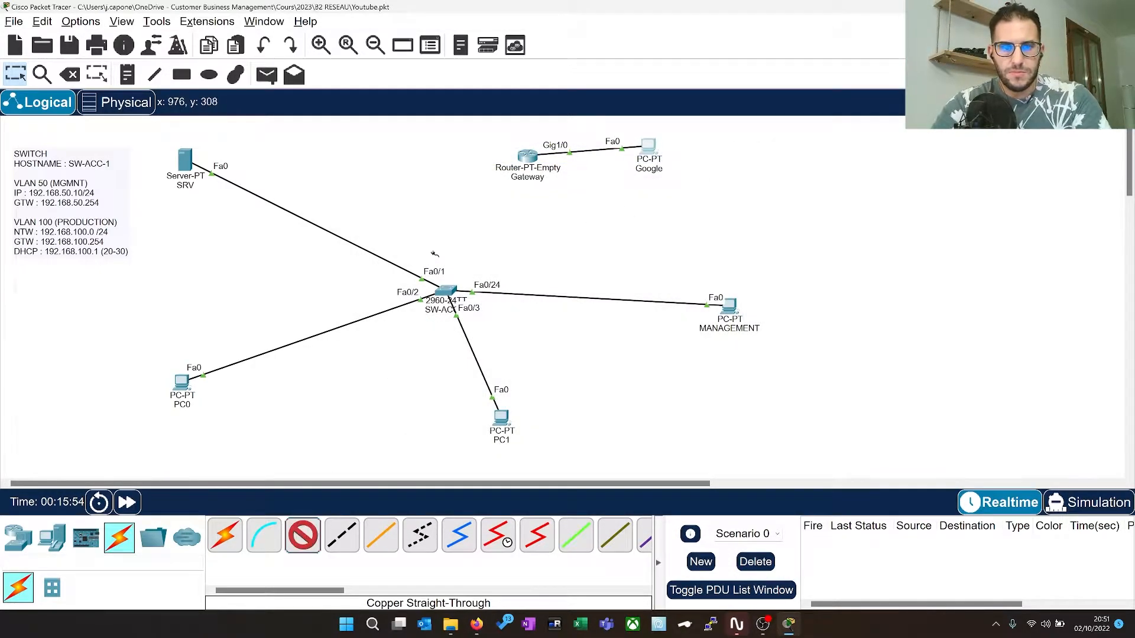
{"action": "left_click", "coordinate": [224, 535]}
{"action": "left_click", "coordinate": [526, 157]}
{"action": "left_click", "coordinate": [443, 291]}
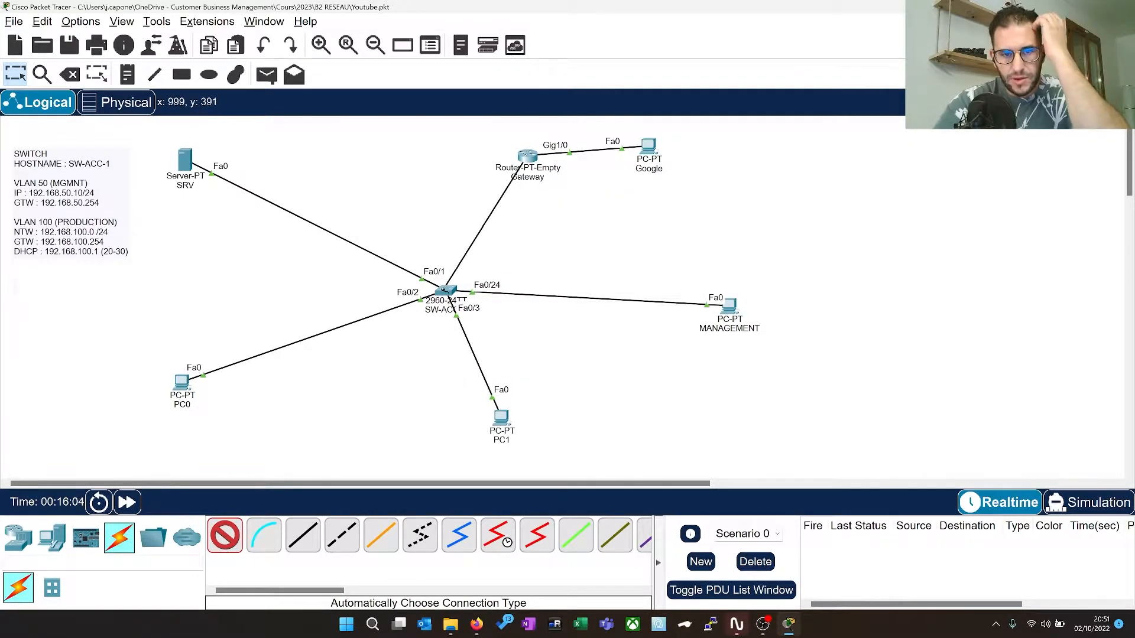
{"action": "left_click", "coordinate": [444, 288]}
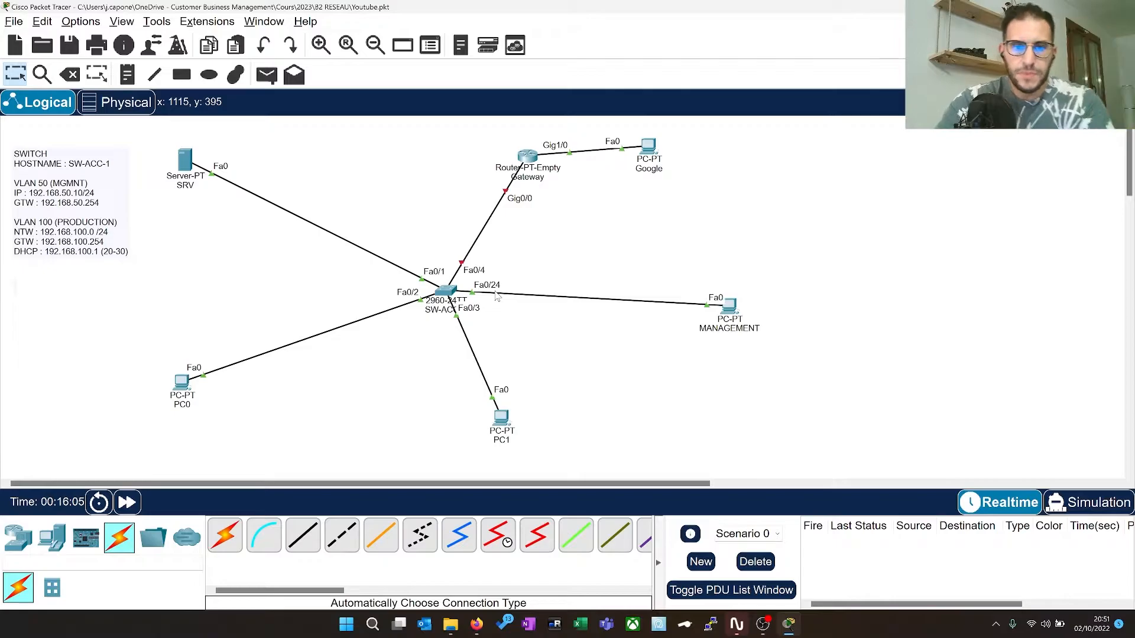
Set the SW-ACC-1 switch's FastEthernet0/4 interface to Trunk mode and close its configuration
{"action": "mouse_move", "coordinate": [449, 296]}
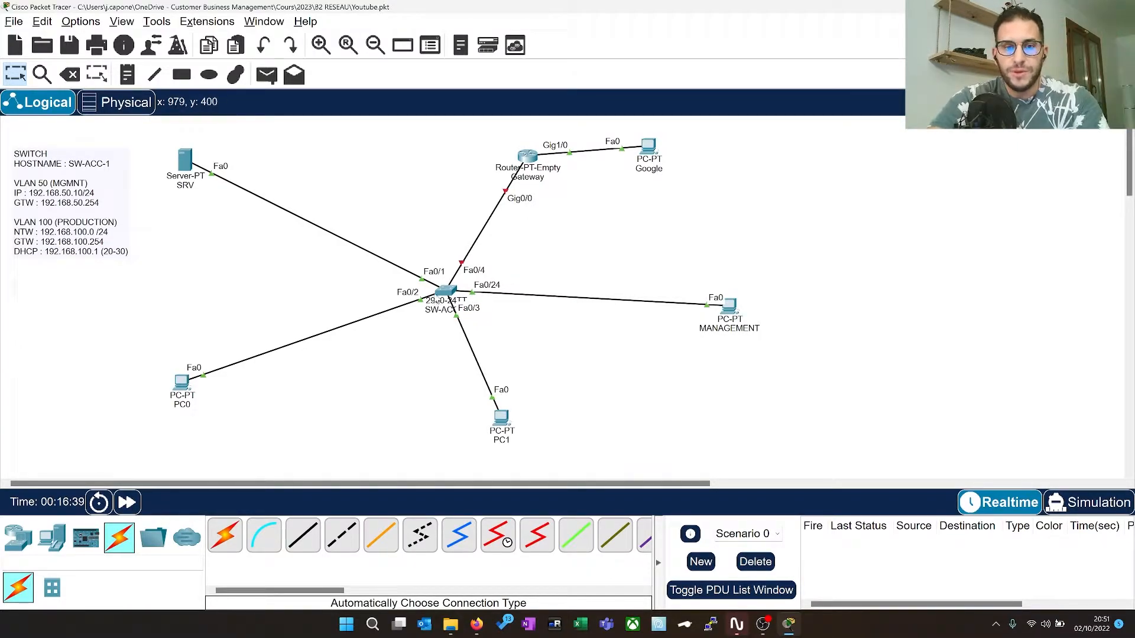
{"action": "left_click", "coordinate": [447, 292]}
{"action": "left_click", "coordinate": [447, 130]}
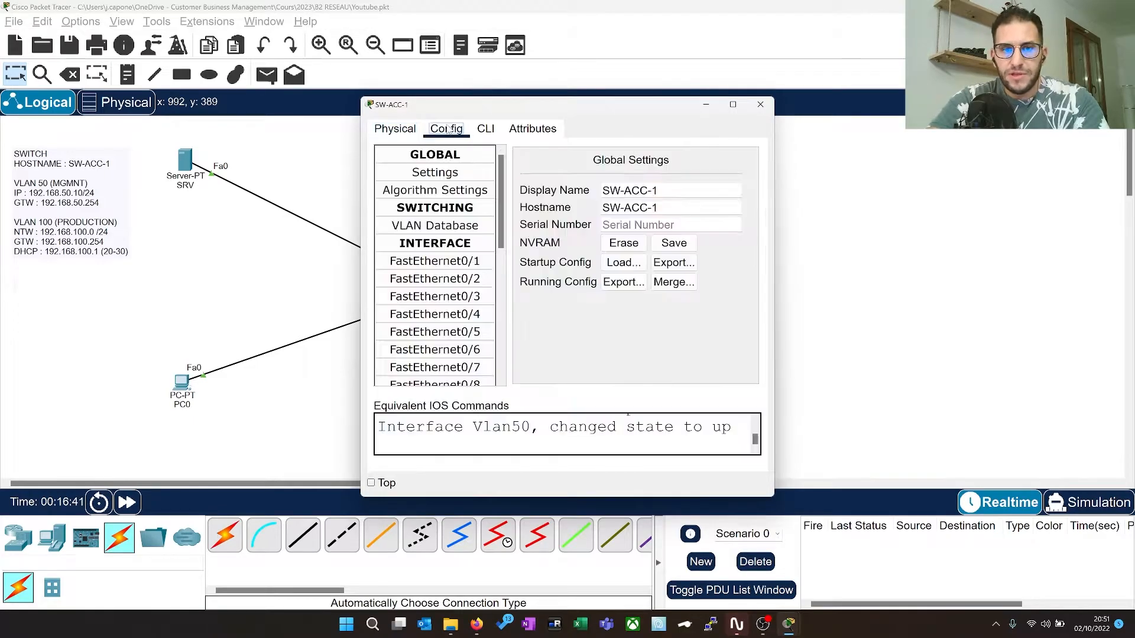
{"action": "left_click", "coordinate": [449, 317]}
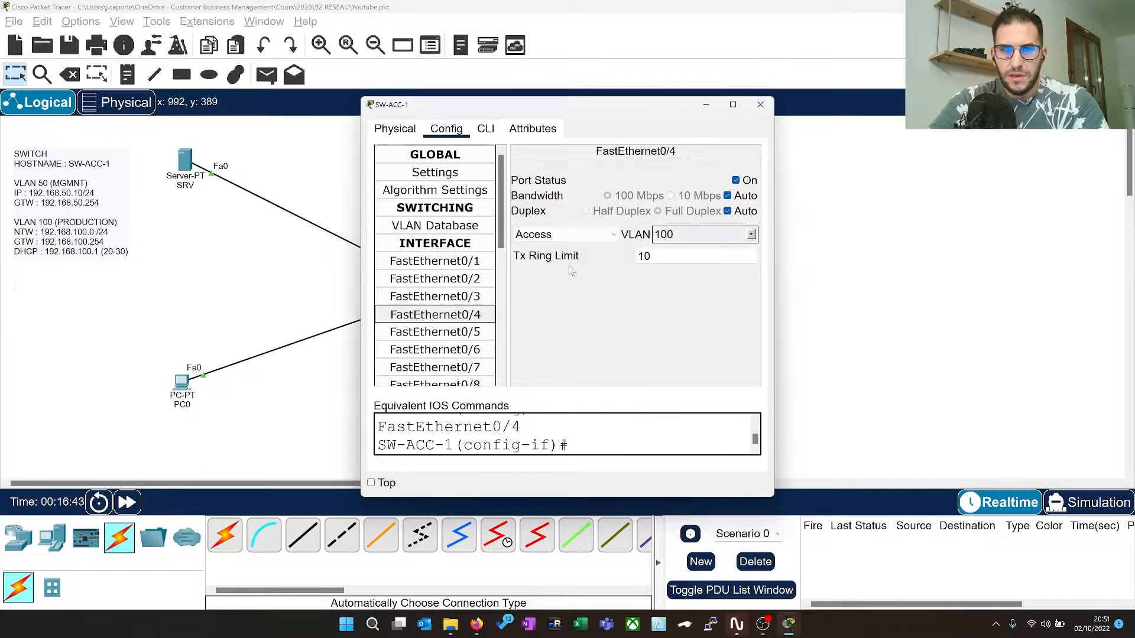
{"action": "left_click", "coordinate": [598, 243]}
{"action": "left_click", "coordinate": [585, 247]}
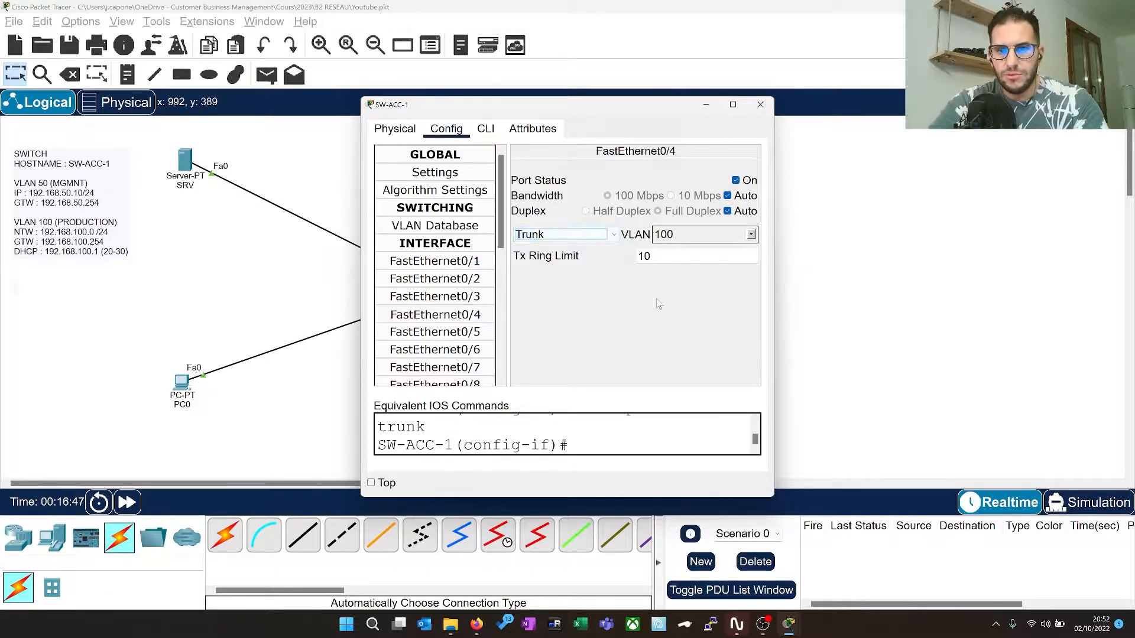
{"action": "left_click", "coordinate": [760, 105]}
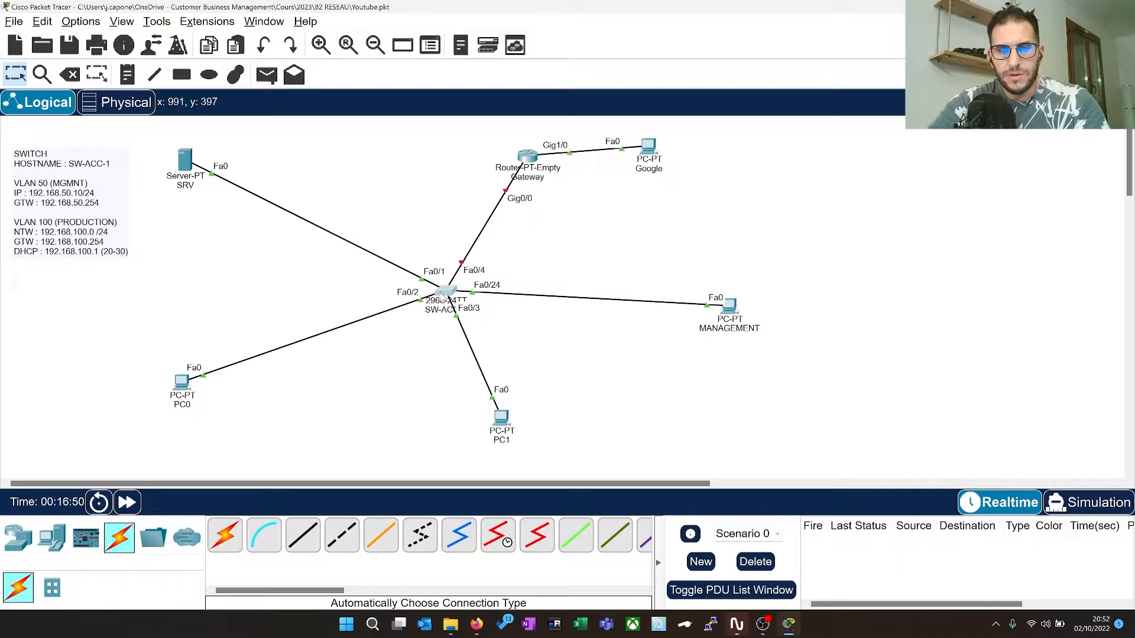
Move the Google PC slightly farther away from the Gateway router in the topology
{"action": "mouse_move", "coordinate": [442, 296]}
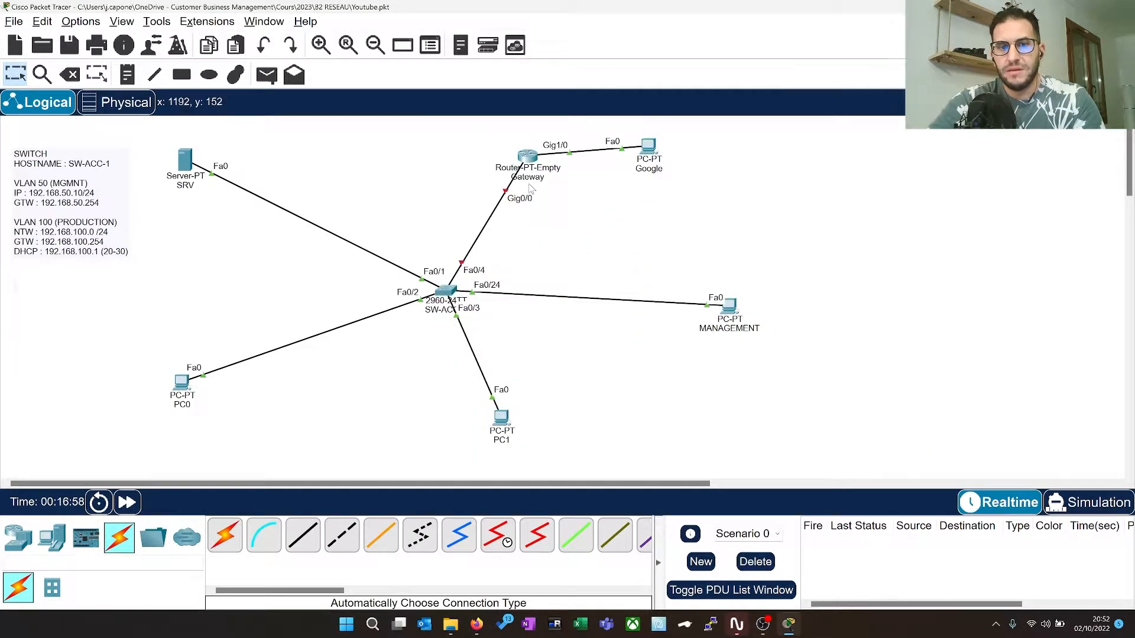
{"action": "mouse_move", "coordinate": [499, 171]}
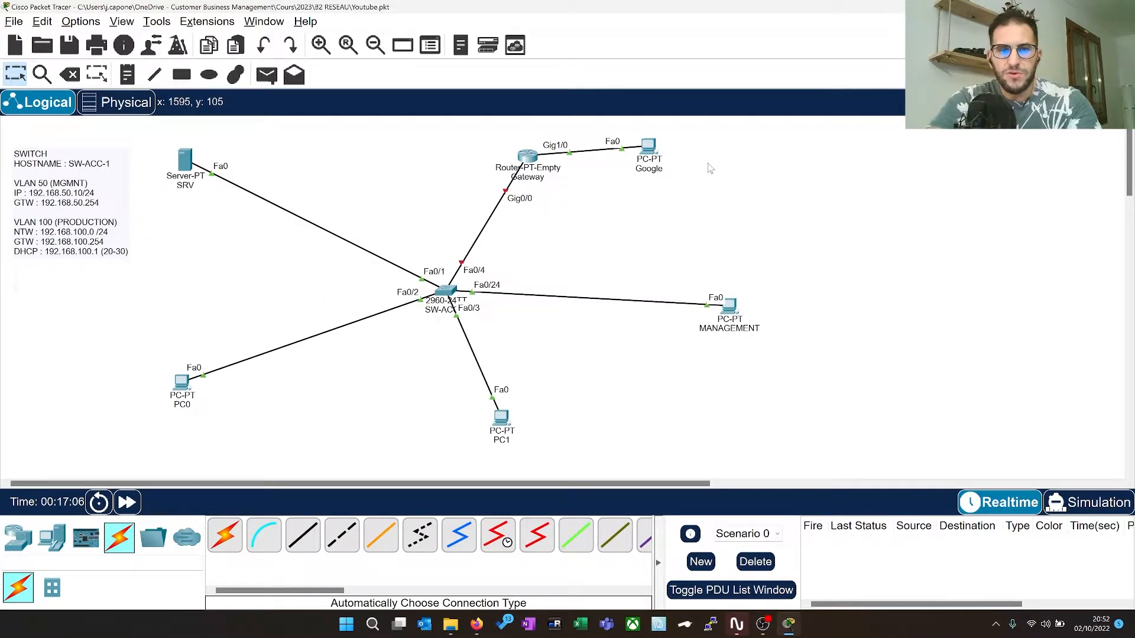
{"action": "left_click_drag", "start_coordinate": [648, 148], "coordinate": [677, 154]}
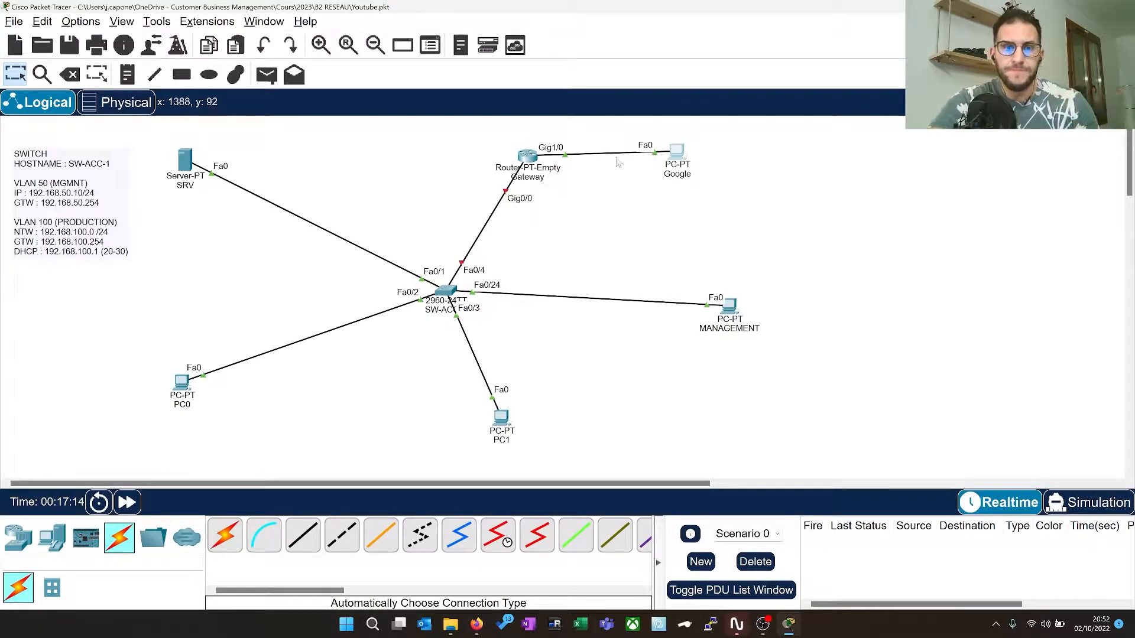
Open the Gateway router's command line beside the topology and exit interface configuration to global configuration mode
{"action": "left_click", "coordinate": [526, 158]}
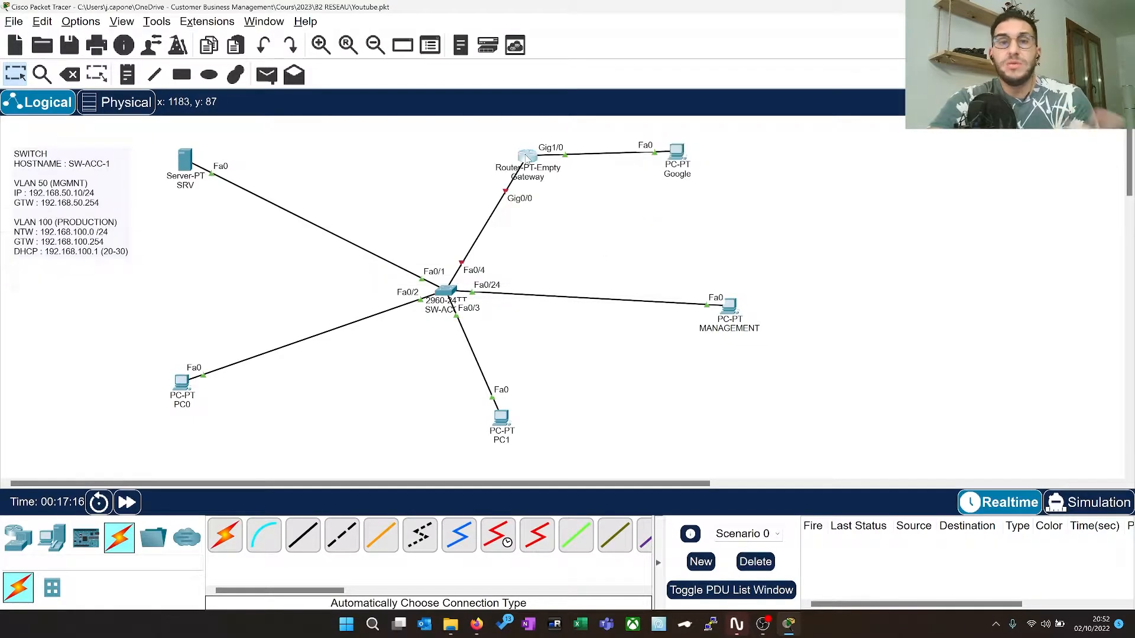
{"action": "left_click_drag", "start_coordinate": [499, 109], "coordinate": [733, 113]}
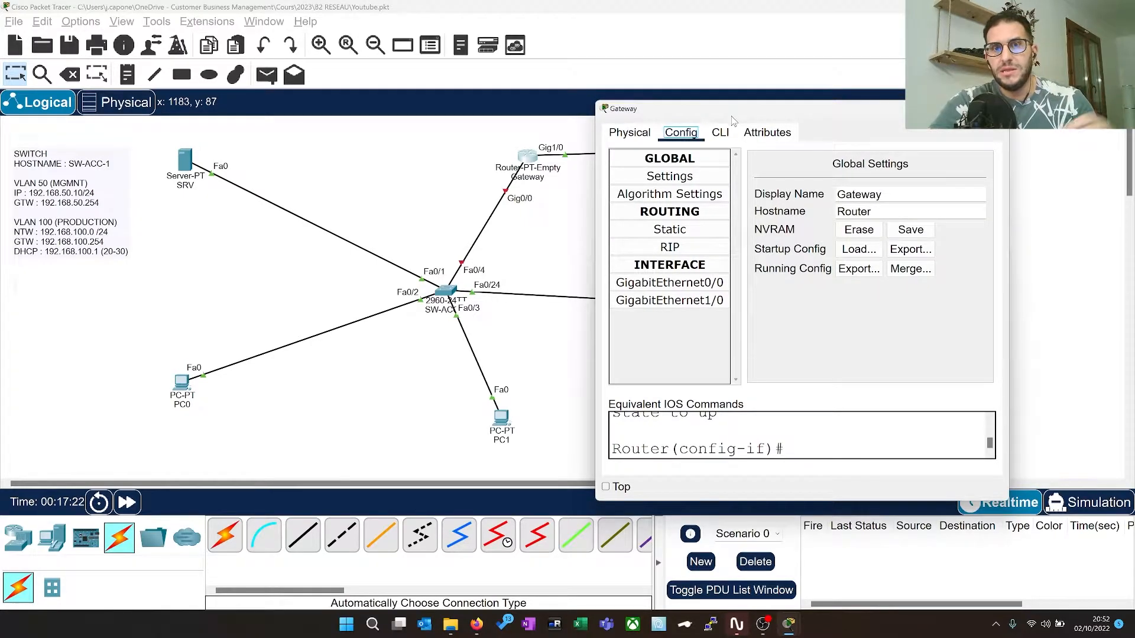
{"action": "left_click", "coordinate": [717, 136]}
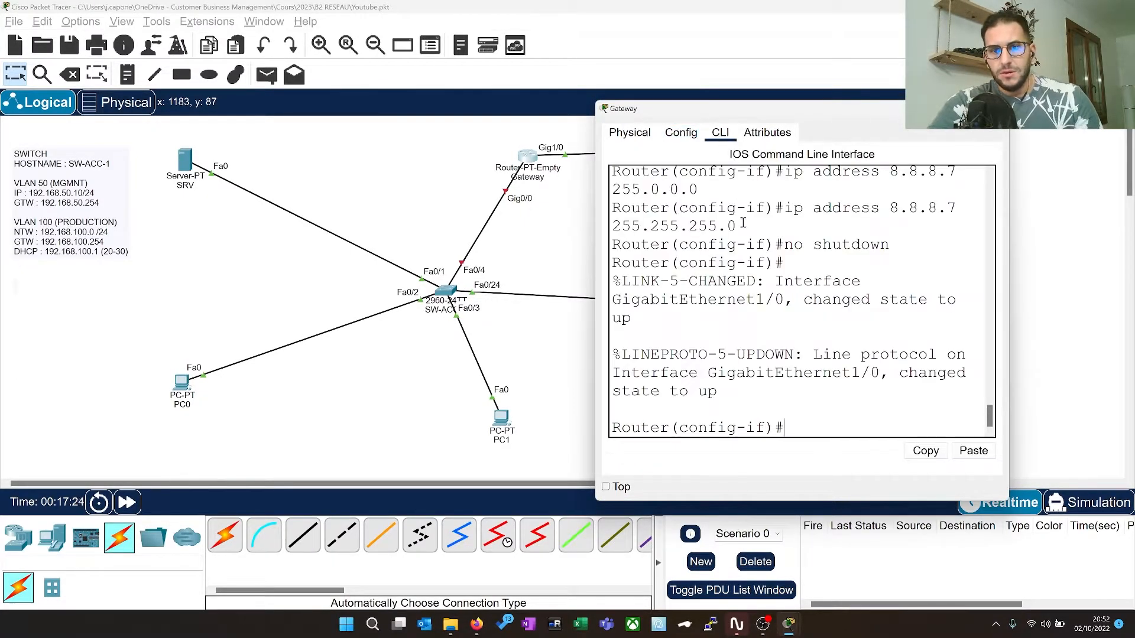
{"action": "key", "text": "Return"}
{"action": "type", "text": "exit"}
{"action": "key", "text": "Return"}
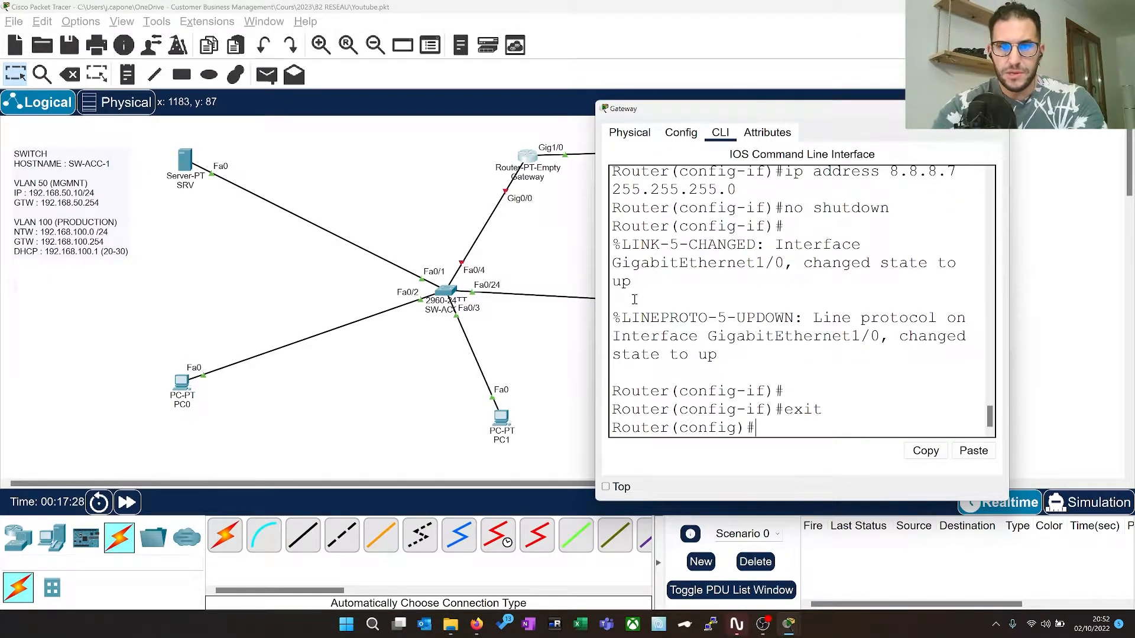
Widen the Gateway command-line window and enter configuration of subinterface gi0/0.50
{"action": "left_click_drag", "start_coordinate": [592, 261], "coordinate": [565, 261]}
{"action": "scroll", "coordinate": [800, 348], "scroll_direction": "down", "scroll_amount": 2}
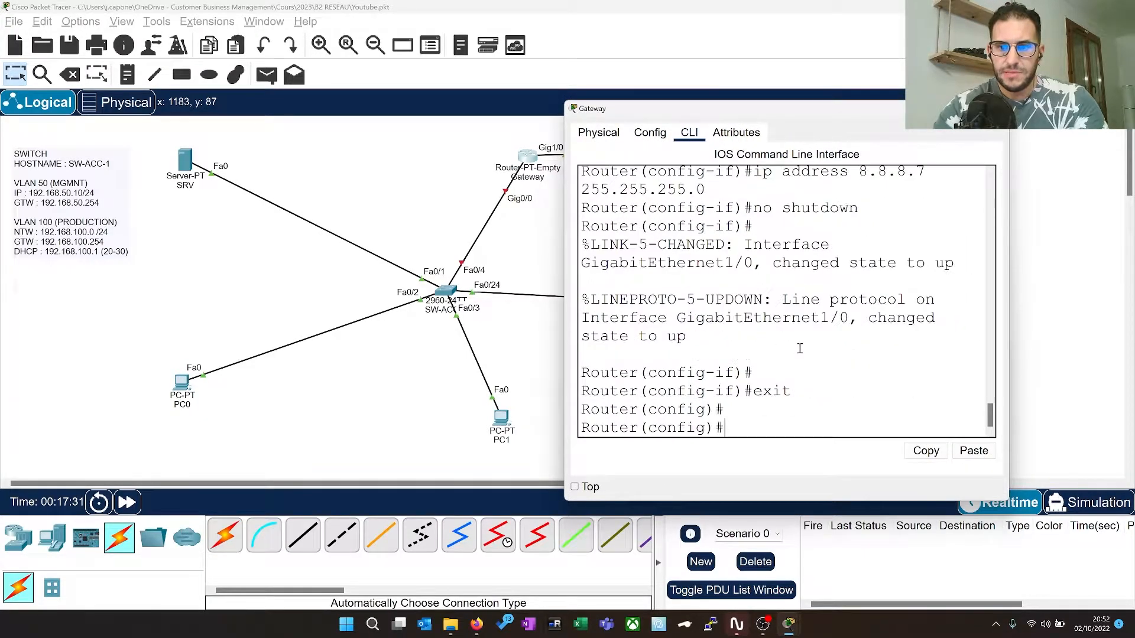
{"action": "type", "text": "int "}
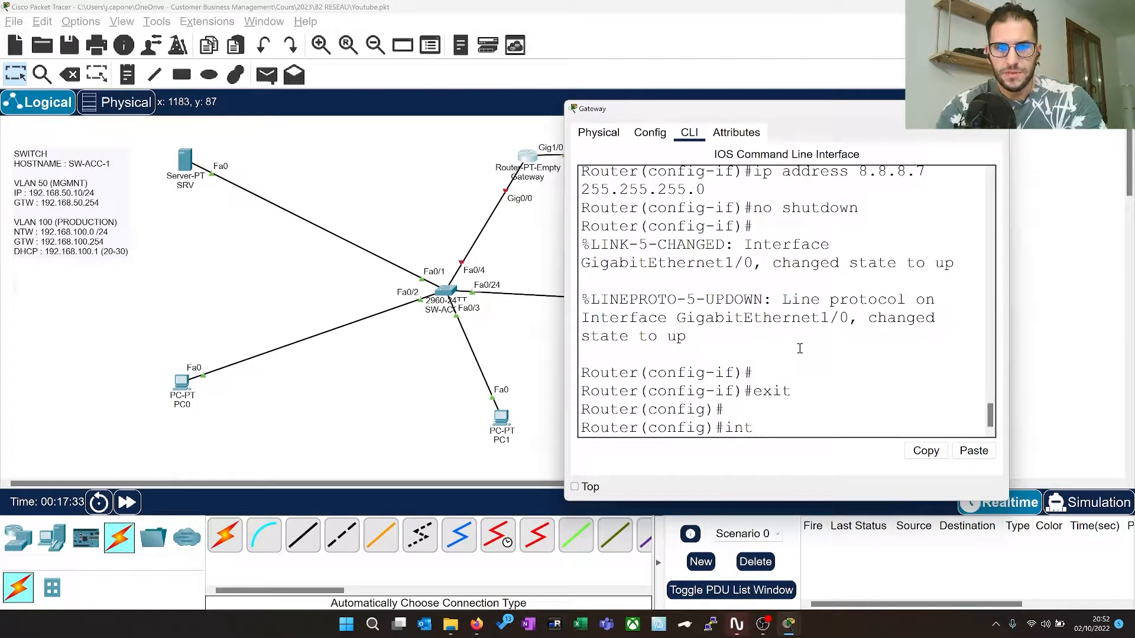
{"action": "type", "text": "gi0/0"}
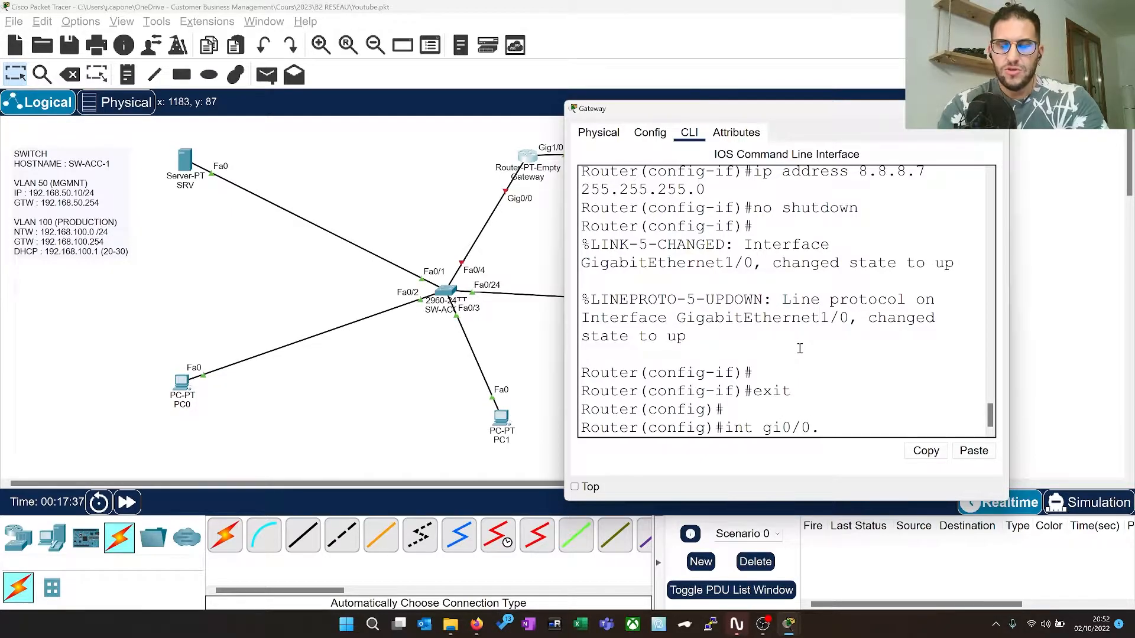
{"action": "type", "text": ".50"}
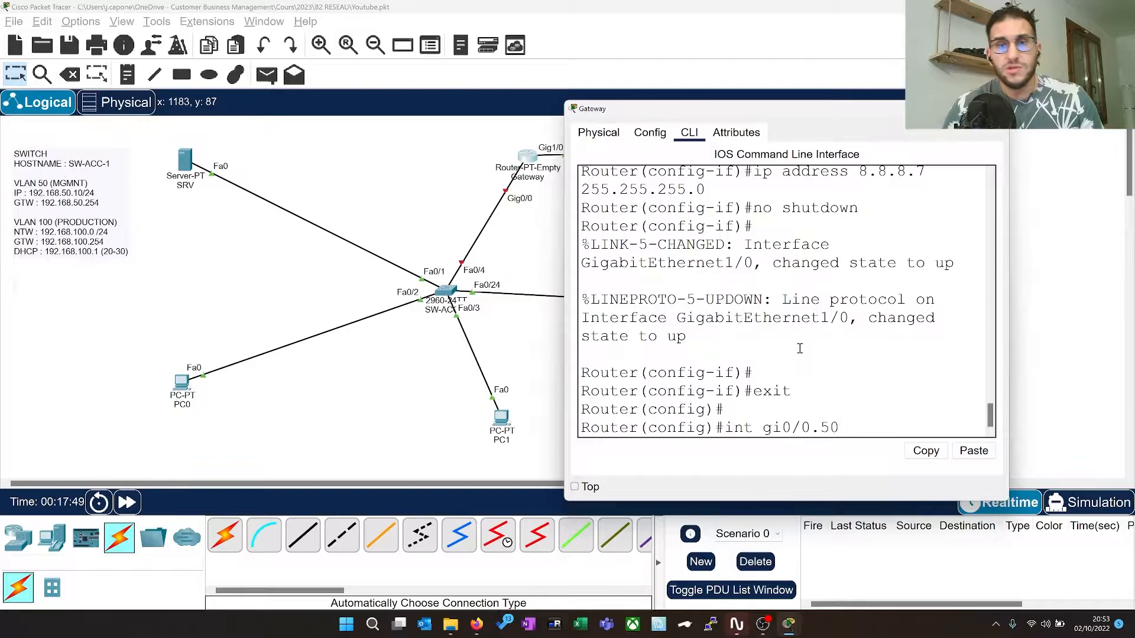
{"action": "key", "text": "Return"}
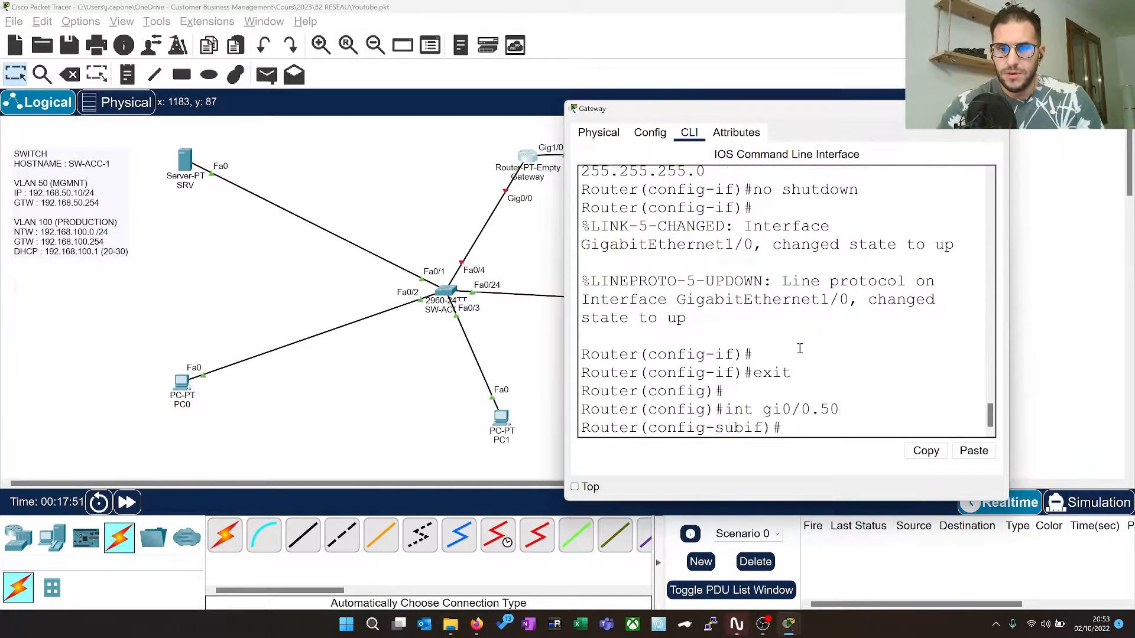
{"action": "left_click_drag", "start_coordinate": [656, 428], "coordinate": [747, 430]}
{"action": "left_click", "coordinate": [793, 422]}
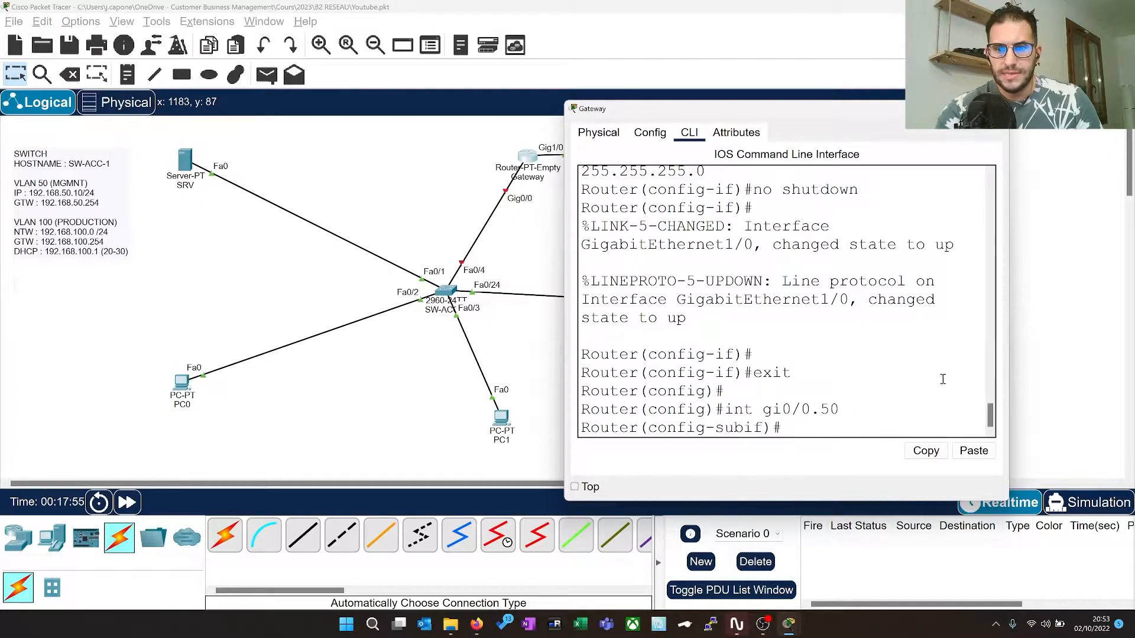
Widen the command-line window further and set the gi0/0.50 subinterface's encapsulation to dot1Q with VLAN ID 50
{"action": "left_click_drag", "start_coordinate": [1010, 361], "coordinate": [1119, 360]}
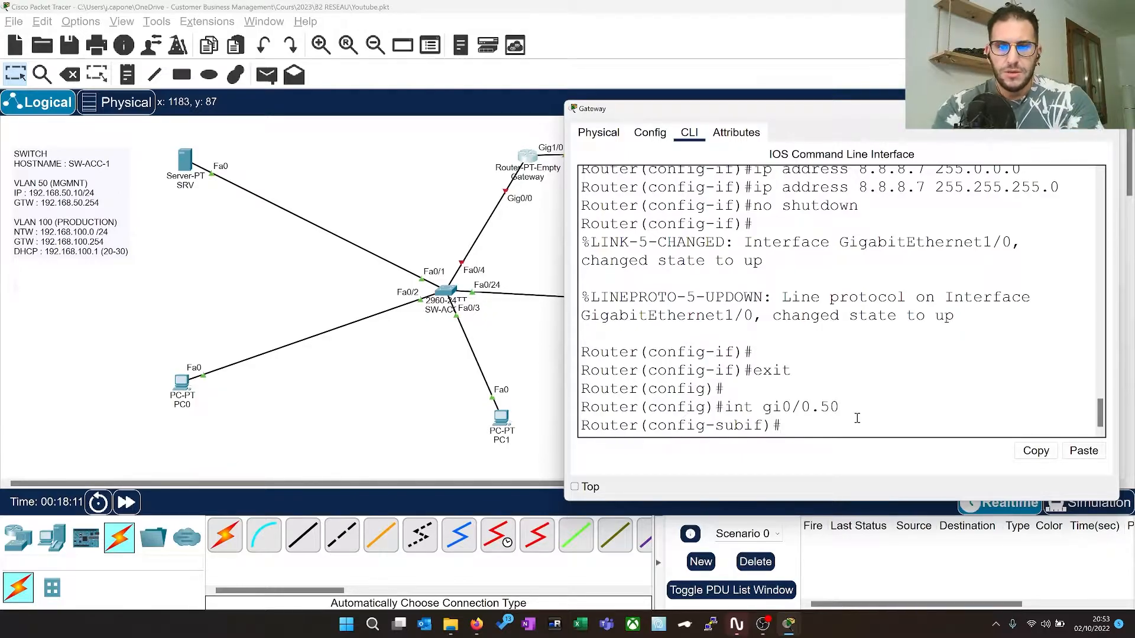
{"action": "type", "text": "encap"}
{"action": "key", "text": "Tab"}
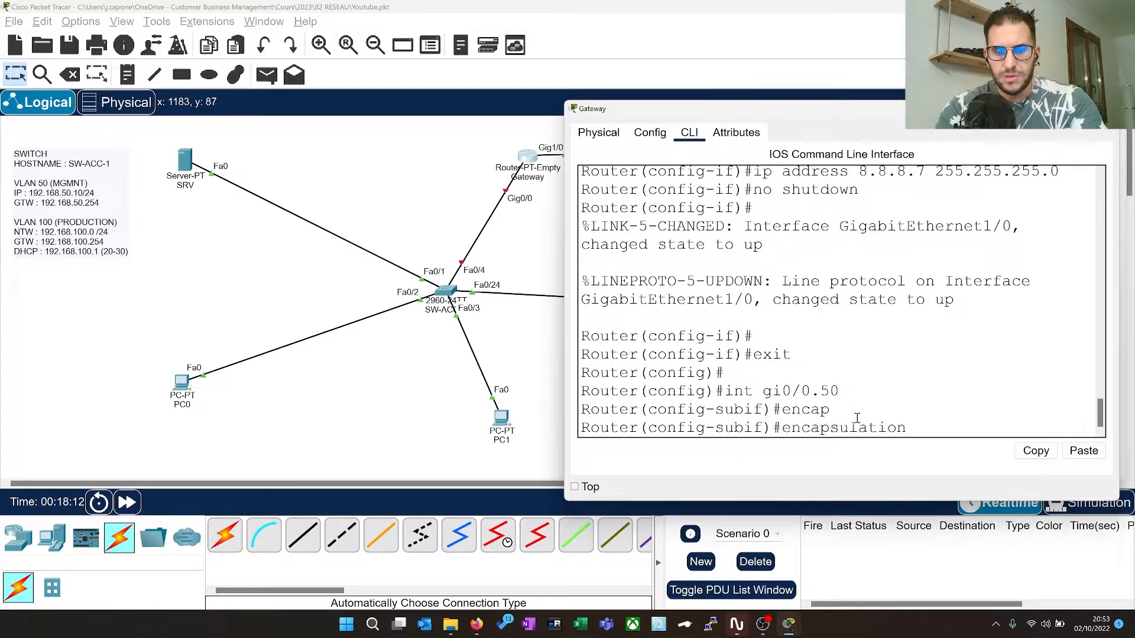
{"action": "type", "text": "dot"}
{"action": "key", "text": "Tab"}
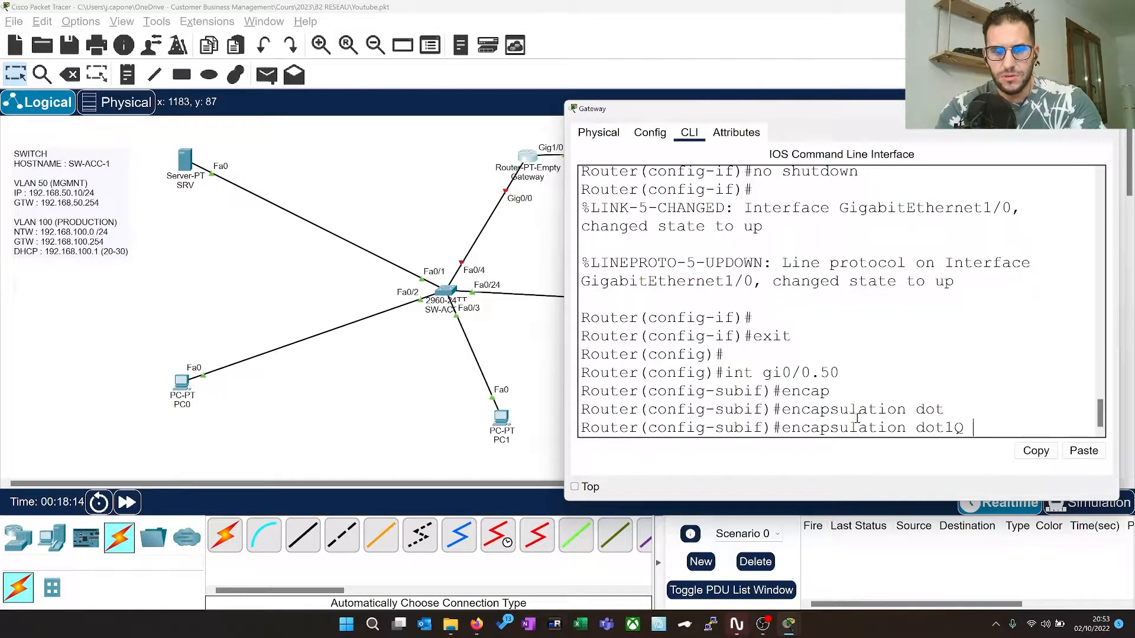
{"action": "type", "text": "?"}
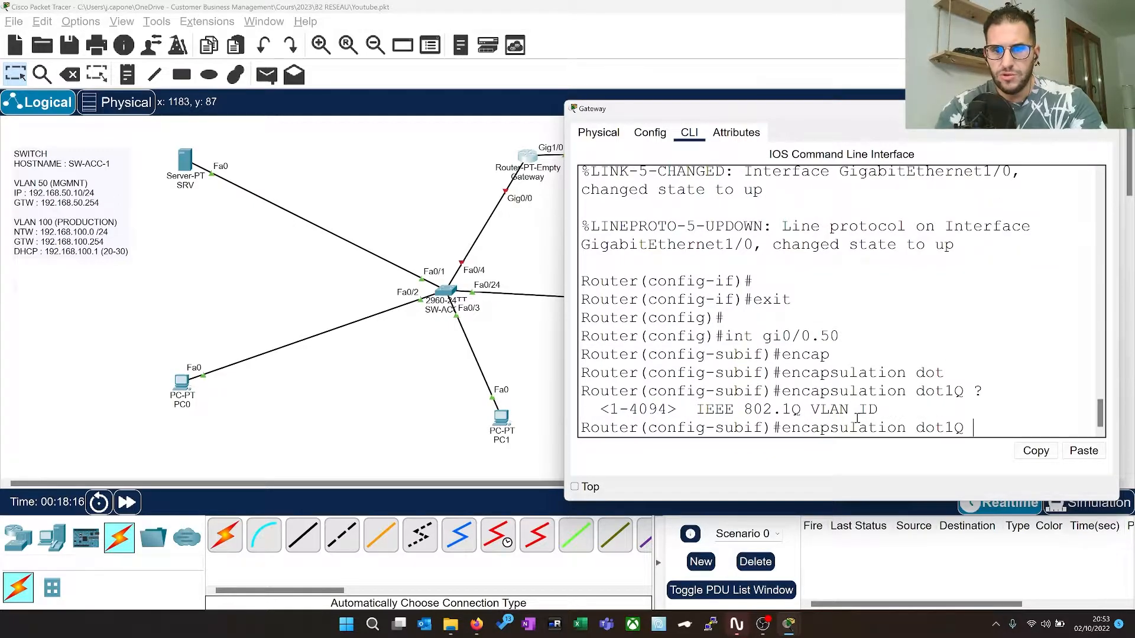
{"action": "type", "text": "50"}
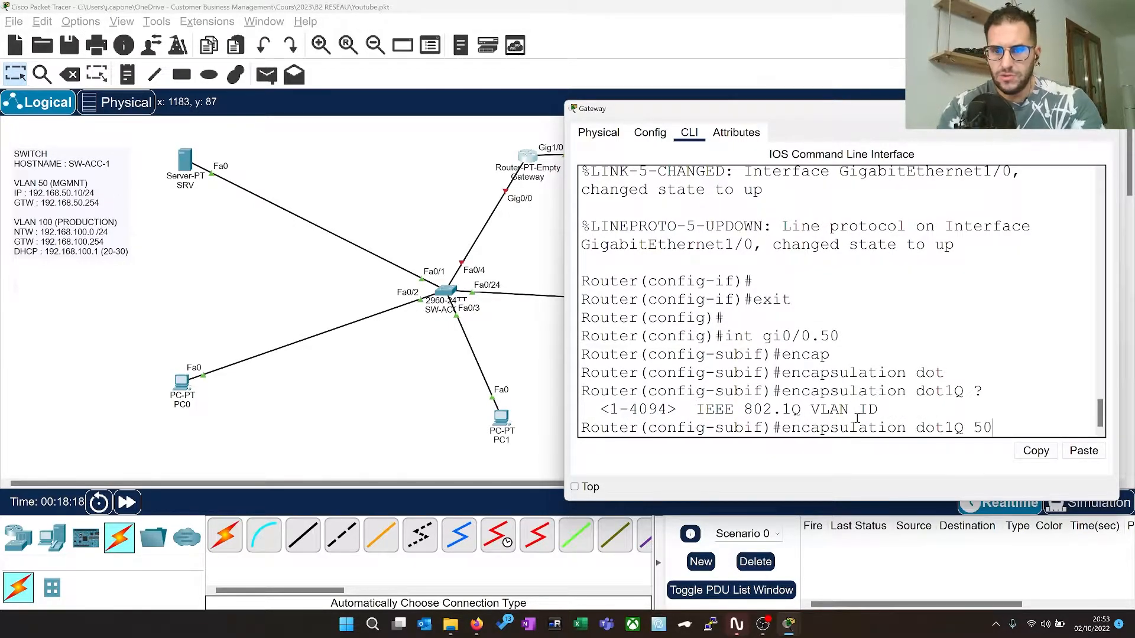
{"action": "key", "text": "Return"}
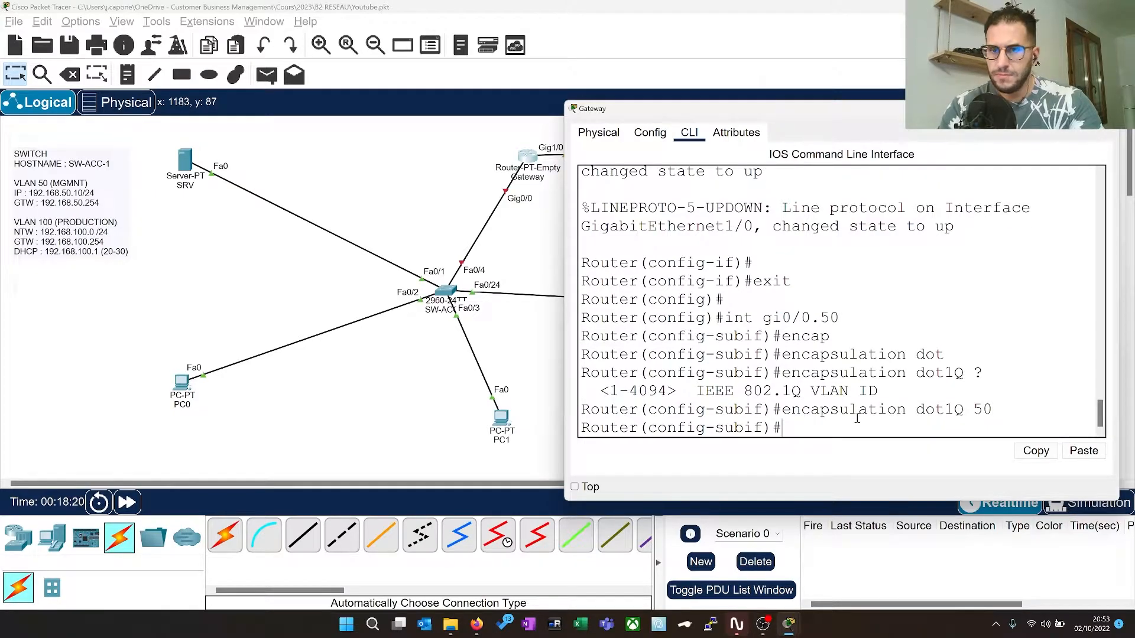
Assign IP address 192.168.50.254 with mask 255.255.255.0 to gi0/0.50 and exit to global configuration mode
{"action": "type", "text": "ip add"}
{"action": "key", "text": "Tab"}
{"action": "type", "text": "192.168."}
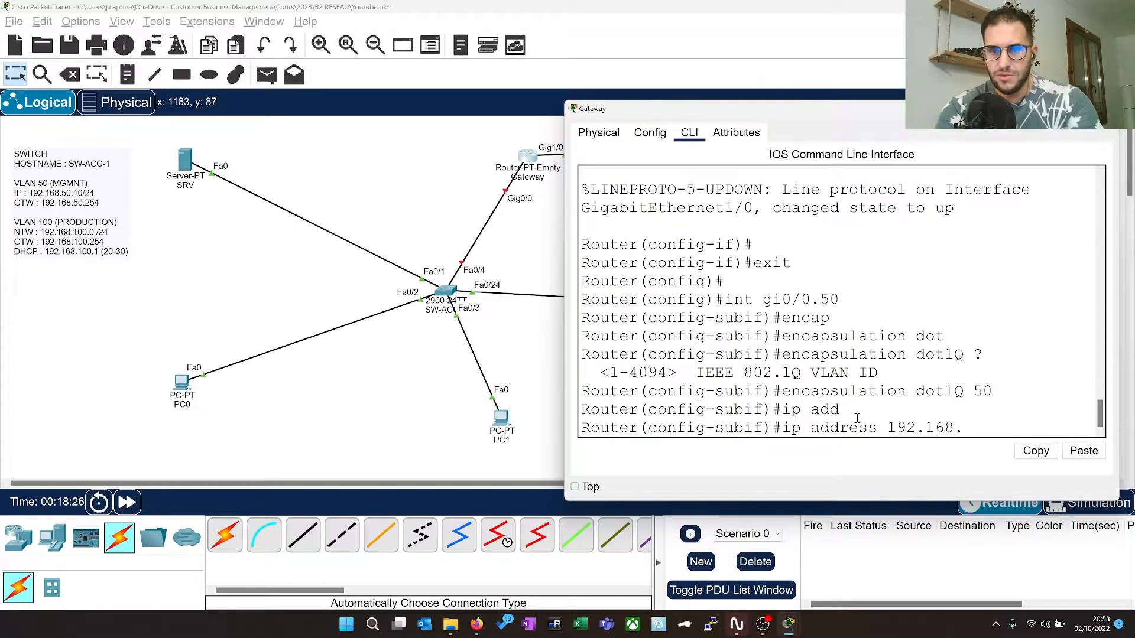
{"action": "type", "text": "50.254"}
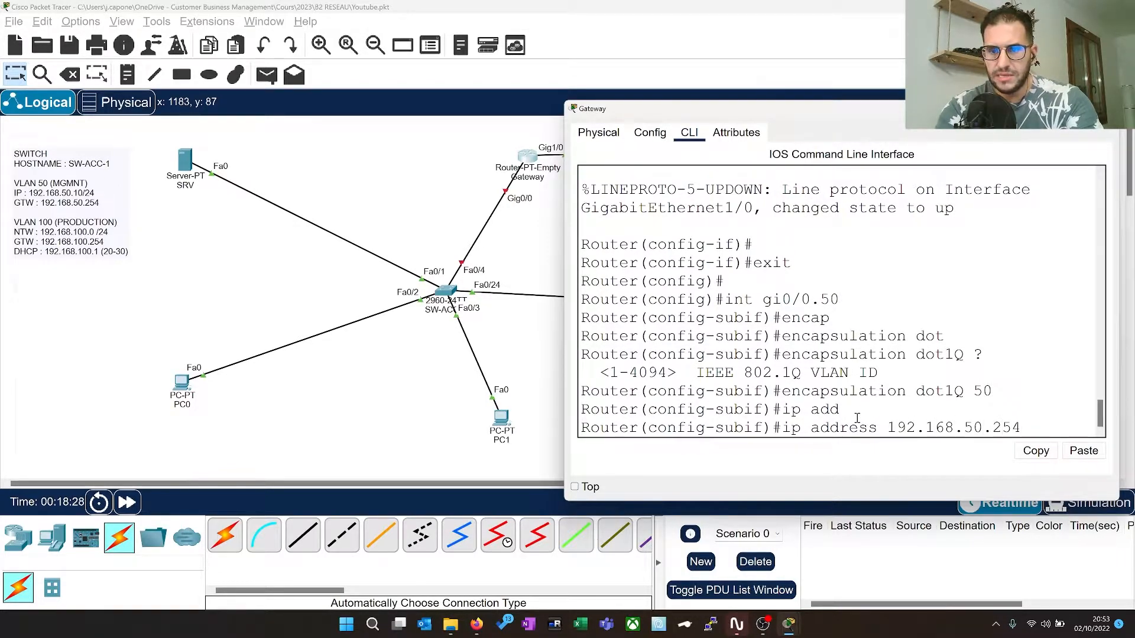
{"action": "type", "text": " 255.255.255.0"}
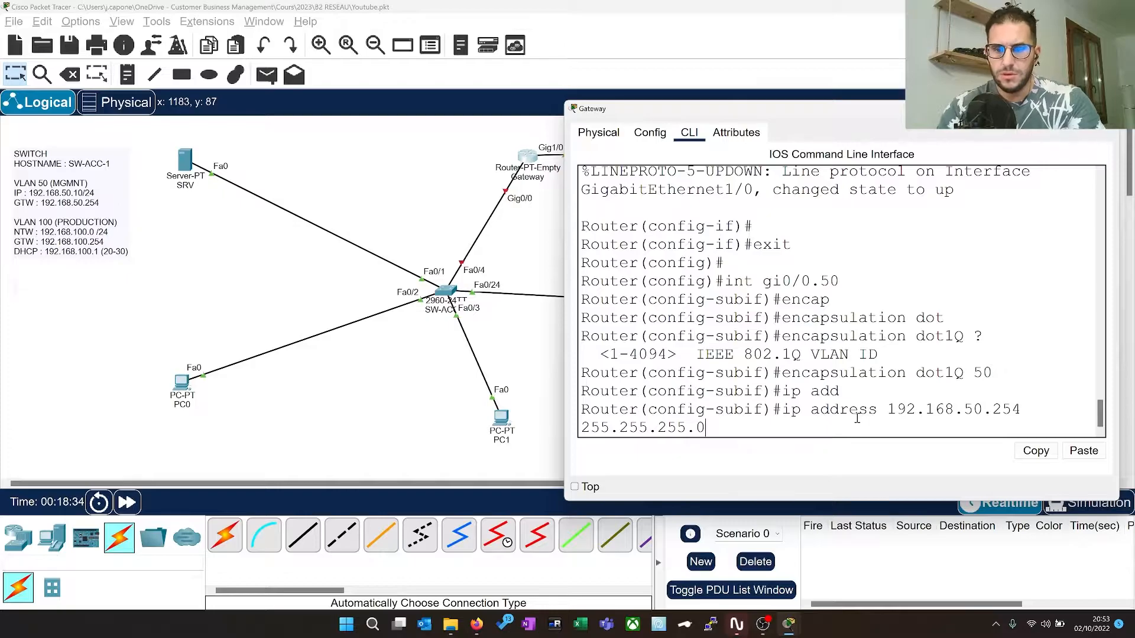
{"action": "key", "text": "Return"}
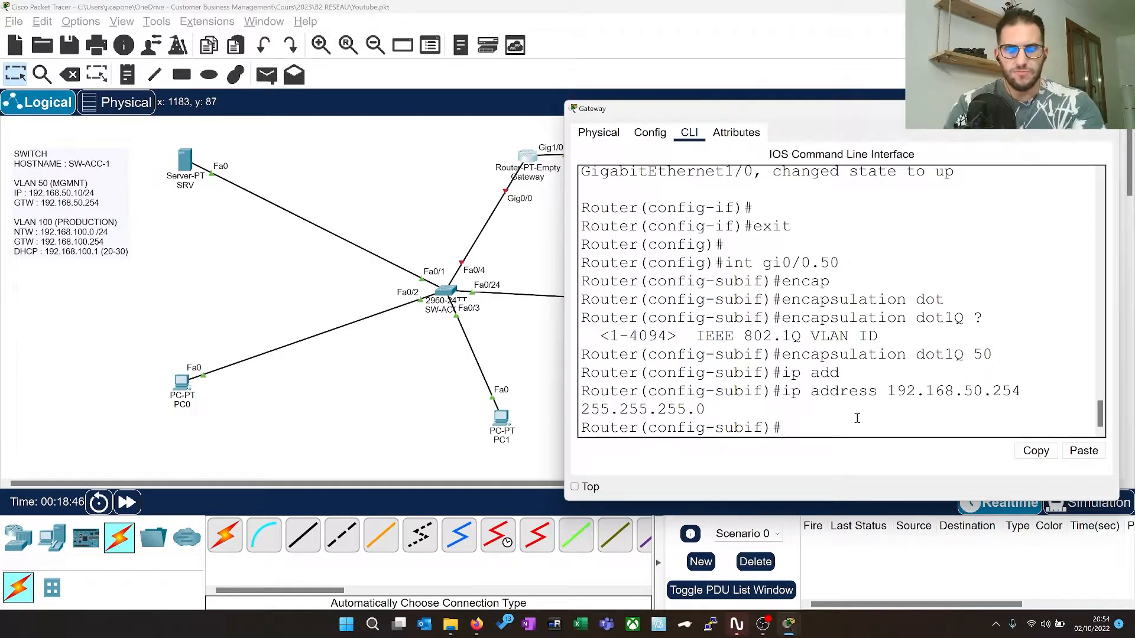
{"action": "type", "text": "exit"}
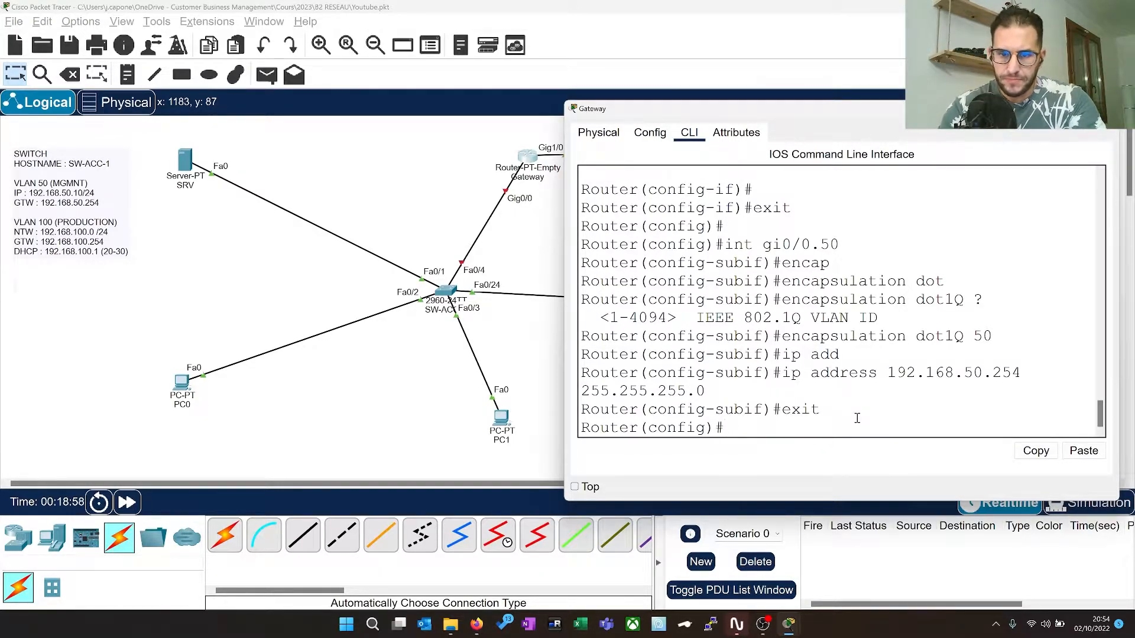
Enter configuration of subinterface gi0/0.100 on the Gateway router
{"action": "key", "text": "Up"}
{"action": "key", "text": "Up"}
{"action": "key", "text": "Up"}
{"action": "key", "text": "Up"}
{"action": "key", "text": "BackSpace"}
{"action": "key", "text": "BackSpace"}
{"action": "type", "text": "100"}
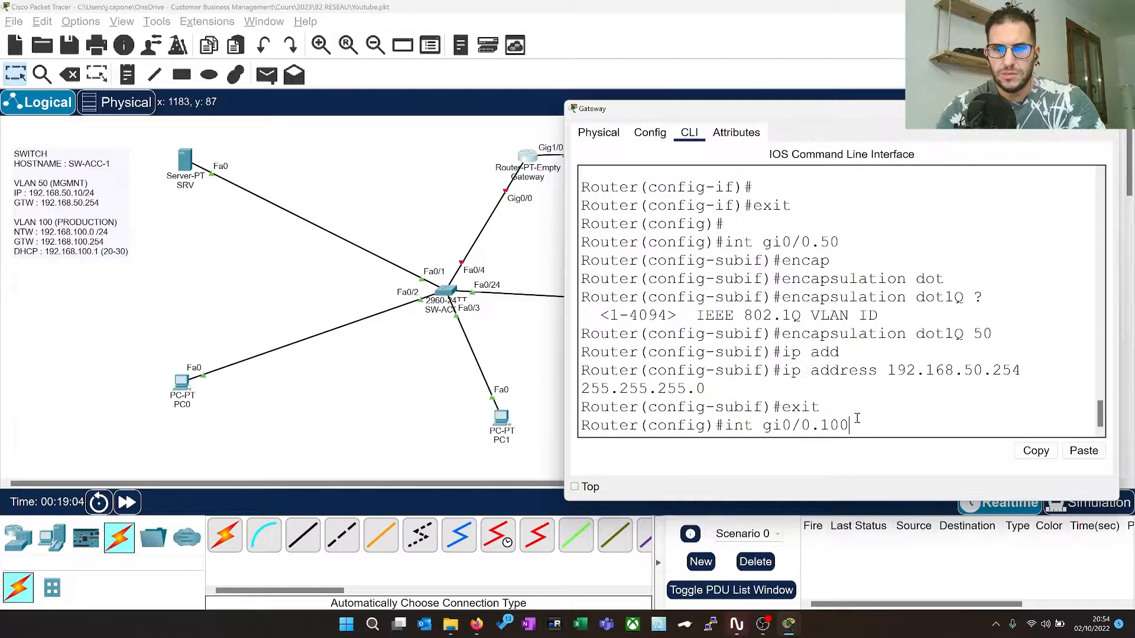
{"action": "key", "text": "Return"}
{"action": "key", "text": "Up"}
{"action": "key", "text": "Up"}
{"action": "key", "text": "Up"}
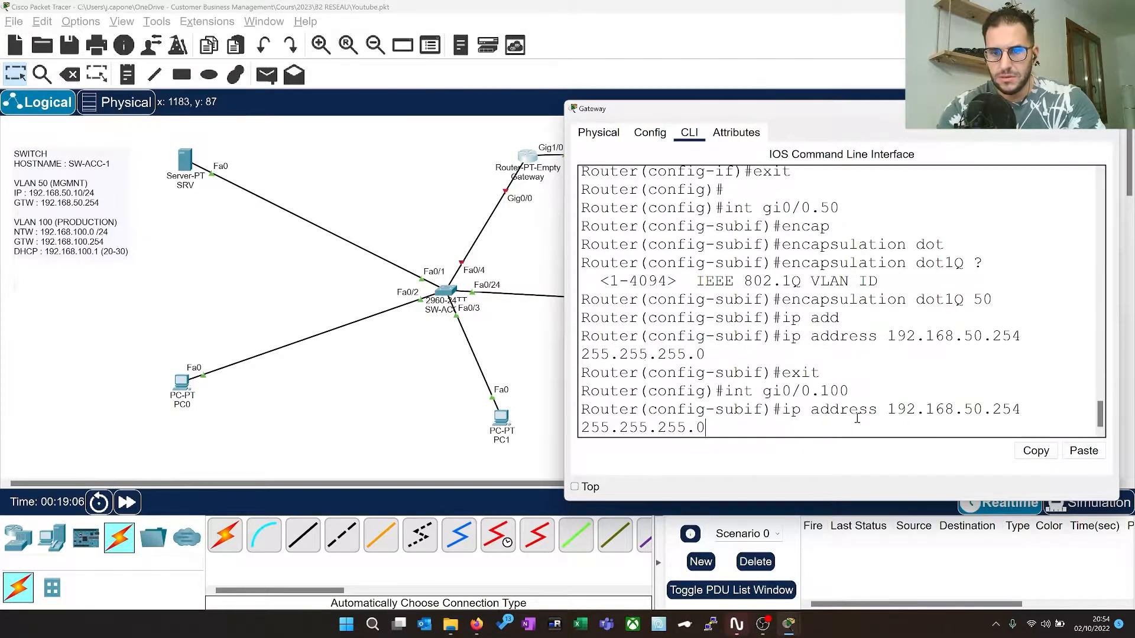
{"action": "key", "text": "Left"}
{"action": "key", "text": "Left"}
{"action": "key", "text": "Left"}
{"action": "key", "text": "Left"}
{"action": "key", "text": "Left"}
{"action": "key", "text": "Left"}
{"action": "key", "text": "Left"}
{"action": "key", "text": "Left"}
{"action": "key", "text": "Left"}
{"action": "key", "text": "Left"}
{"action": "key", "text": "Left"}
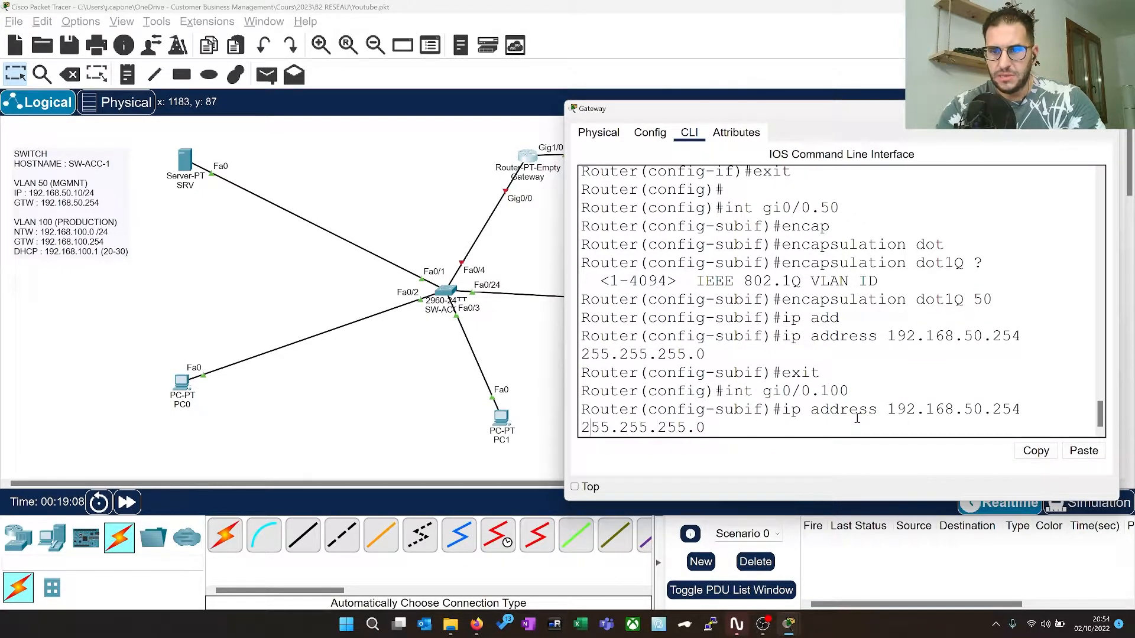
{"action": "key", "text": "Left"}
{"action": "key", "text": "BackSpace"}
{"action": "type", "text": "10"}
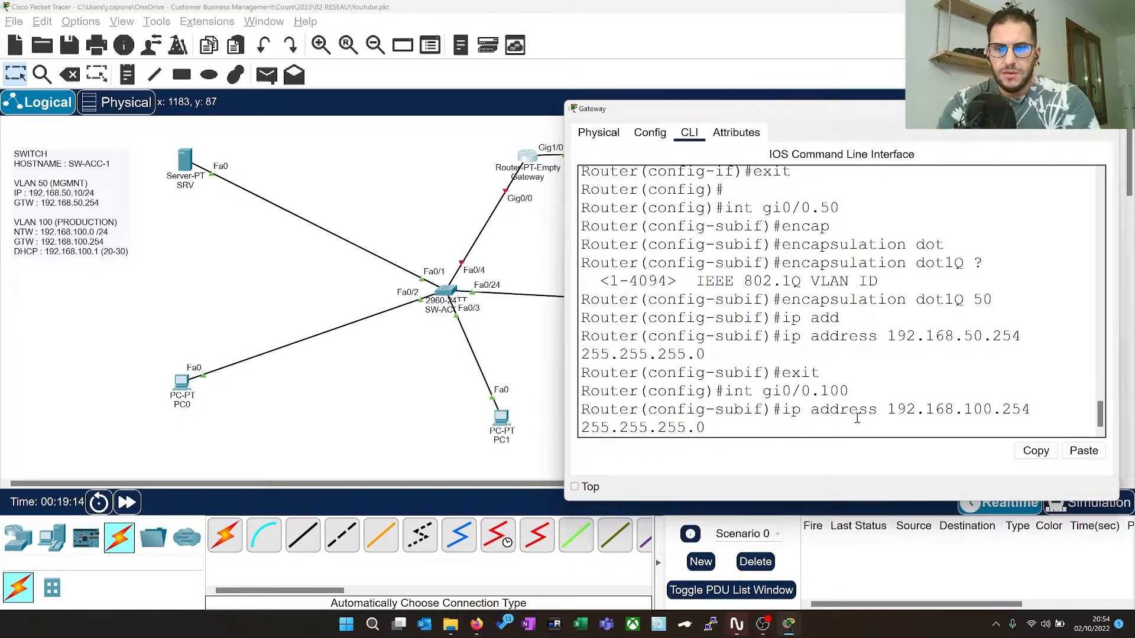
Set the gi0/0.100 subinterface's encapsulation to dot1Q with VLAN ID 100
{"action": "key", "text": "Up"}
{"action": "key", "text": "BackSpace"}
{"action": "key", "text": "BackSpace"}
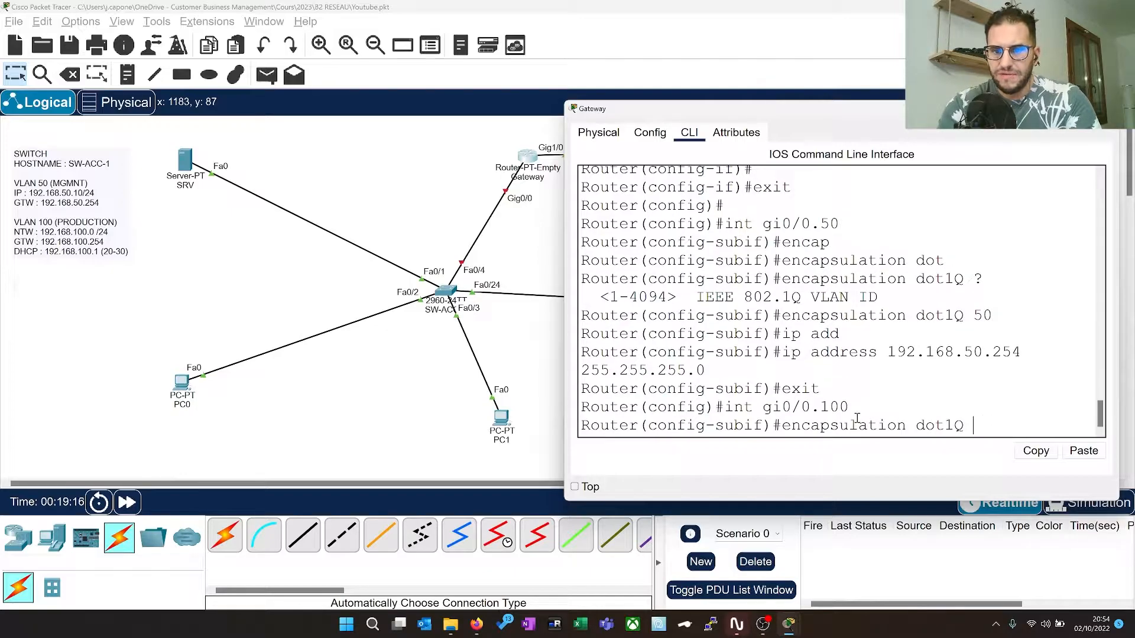
{"action": "type", "text": "100"}
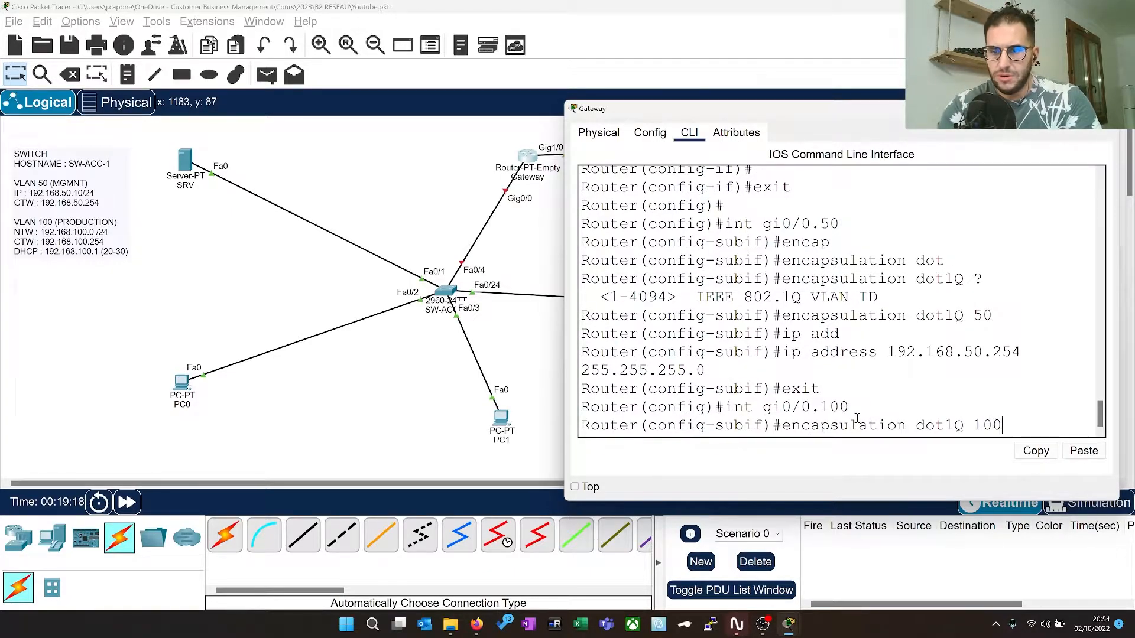
{"action": "key", "text": "Return"}
Assign IP address 192.168.100.254 with mask 255.255.255.0 to the gi0/0.100 subinterface
{"action": "key", "text": "Up"}
{"action": "key", "text": "Up"}
{"action": "key", "text": "Up"}
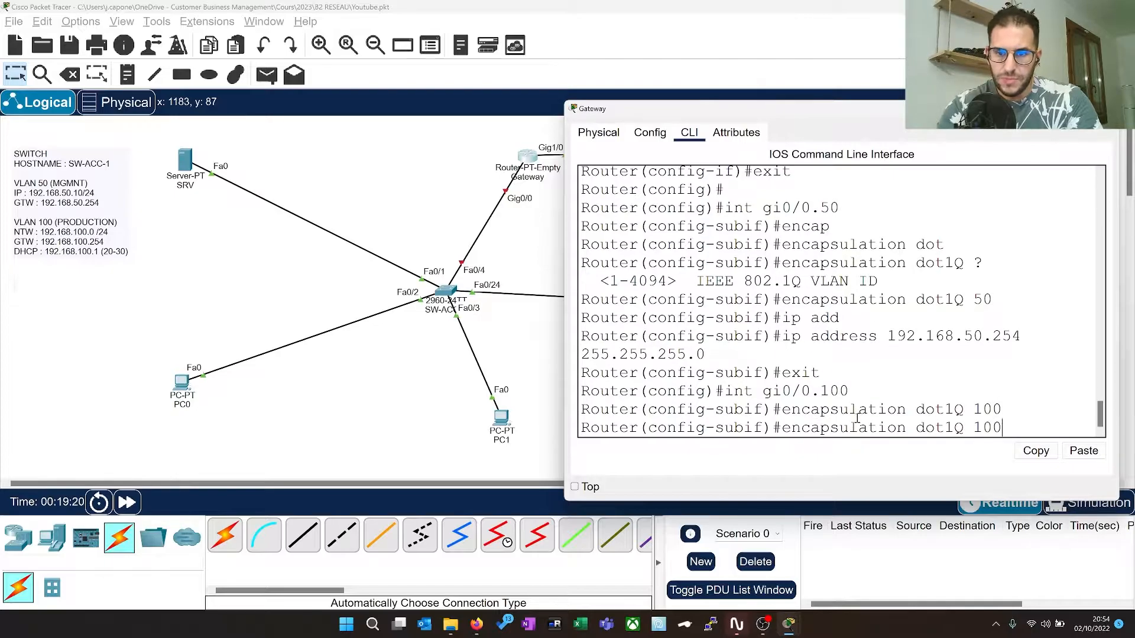
{"action": "key", "text": "Up"}
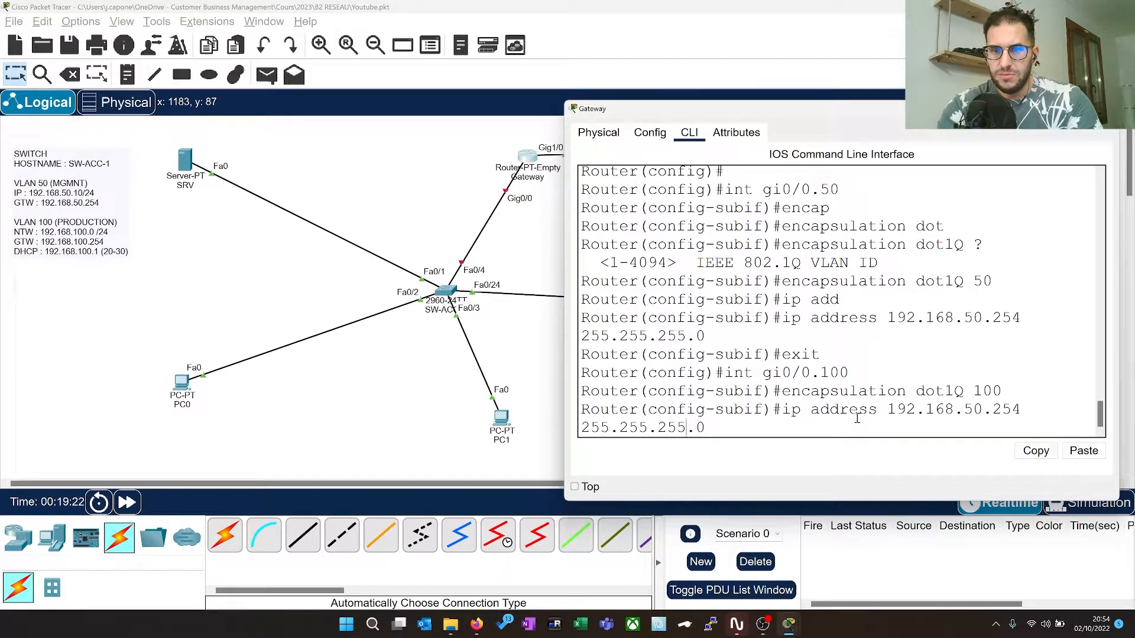
{"action": "key", "text": "BackSpace"}
{"action": "type", "text": "10"}
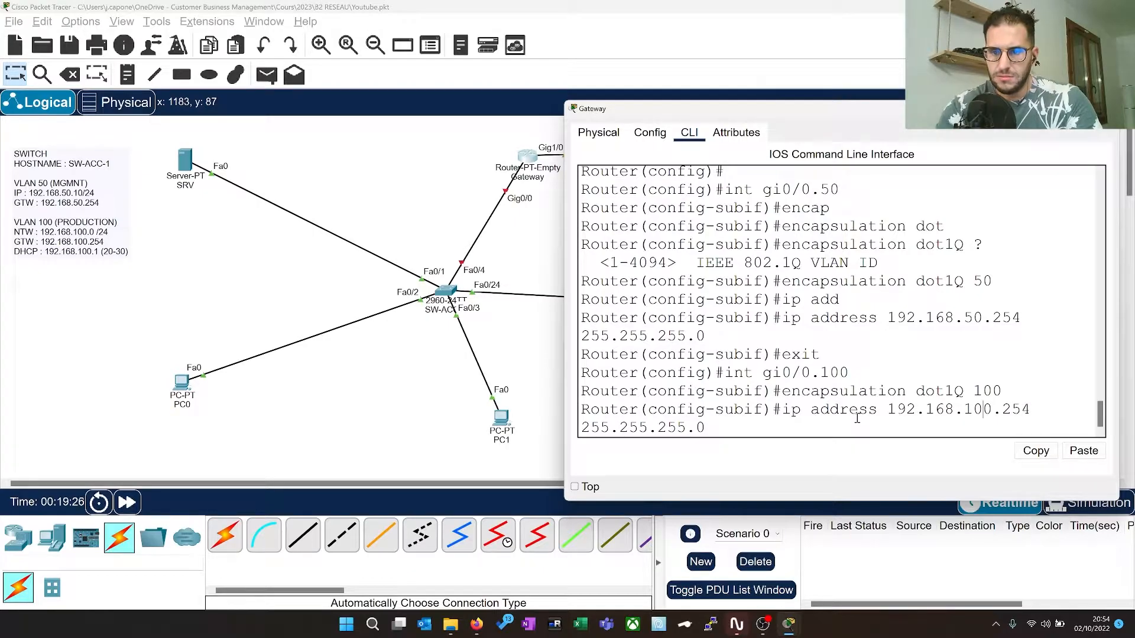
{"action": "key", "text": "Return"}
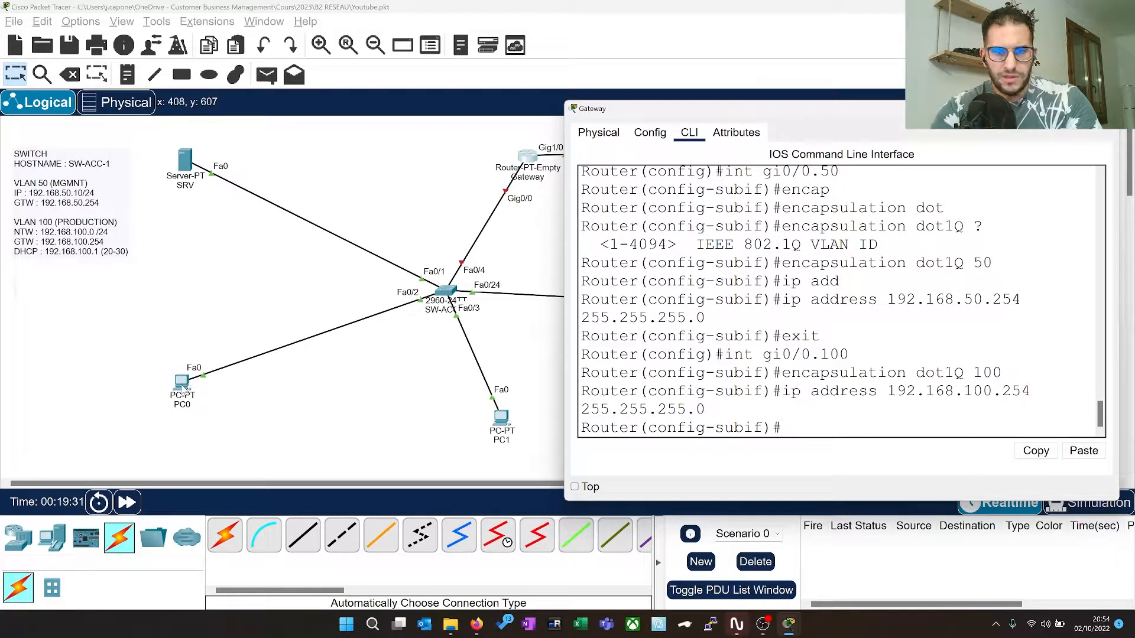
Examine the IP and default gateway settings of PC0 and the SRV server against the Gateway's subinterface configuration
{"action": "left_click", "coordinate": [226, 400]}
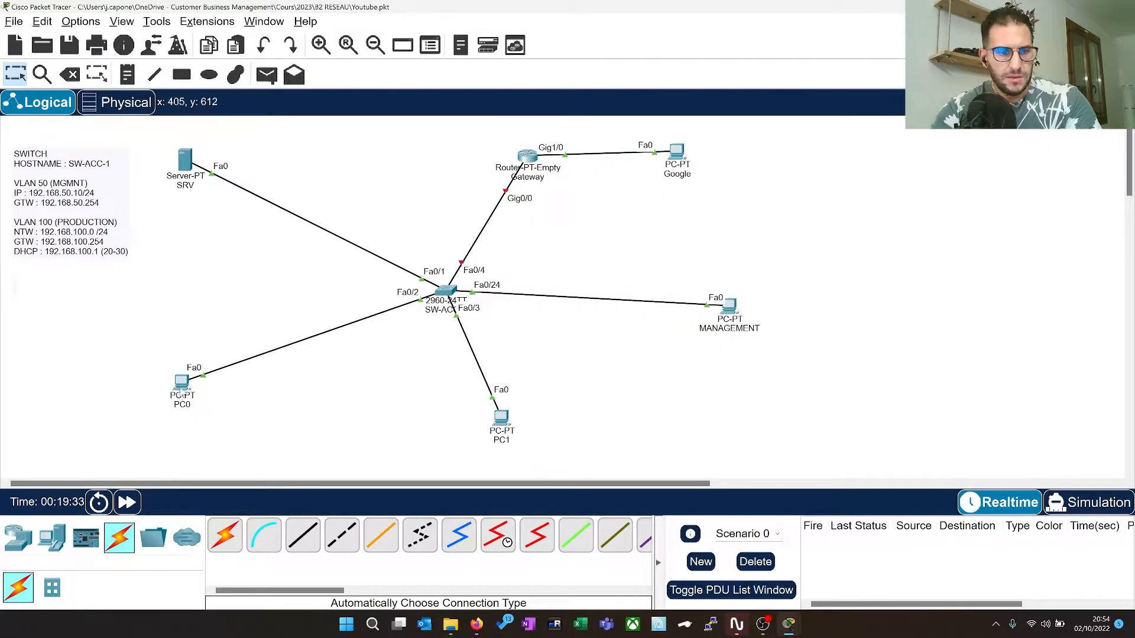
{"action": "mouse_move", "coordinate": [182, 395]}
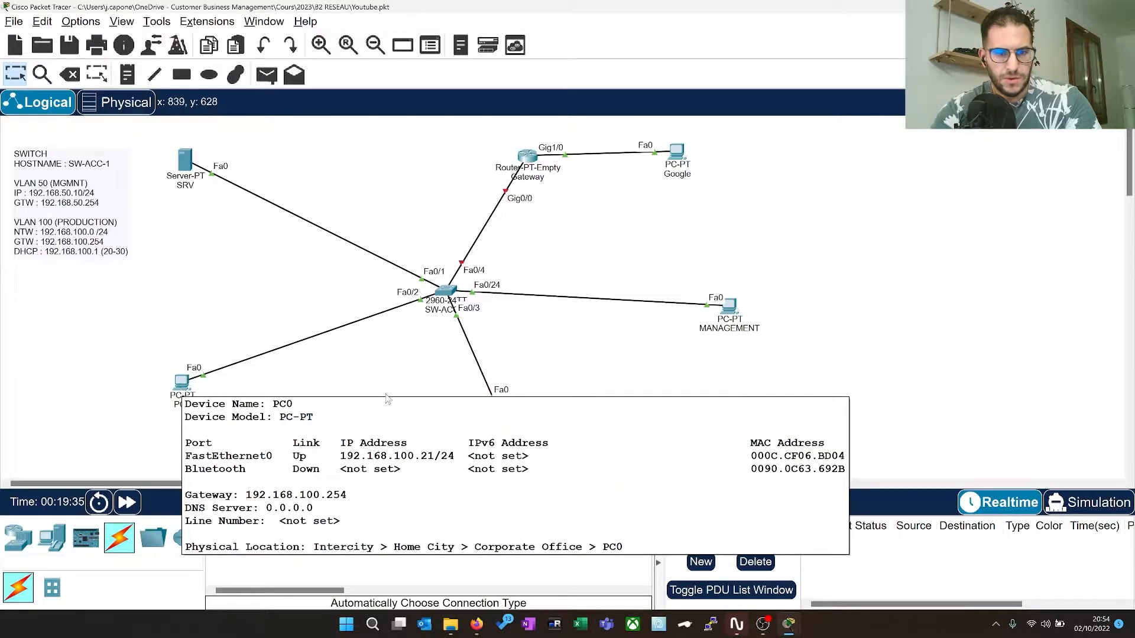
{"action": "mouse_move", "coordinate": [506, 418]}
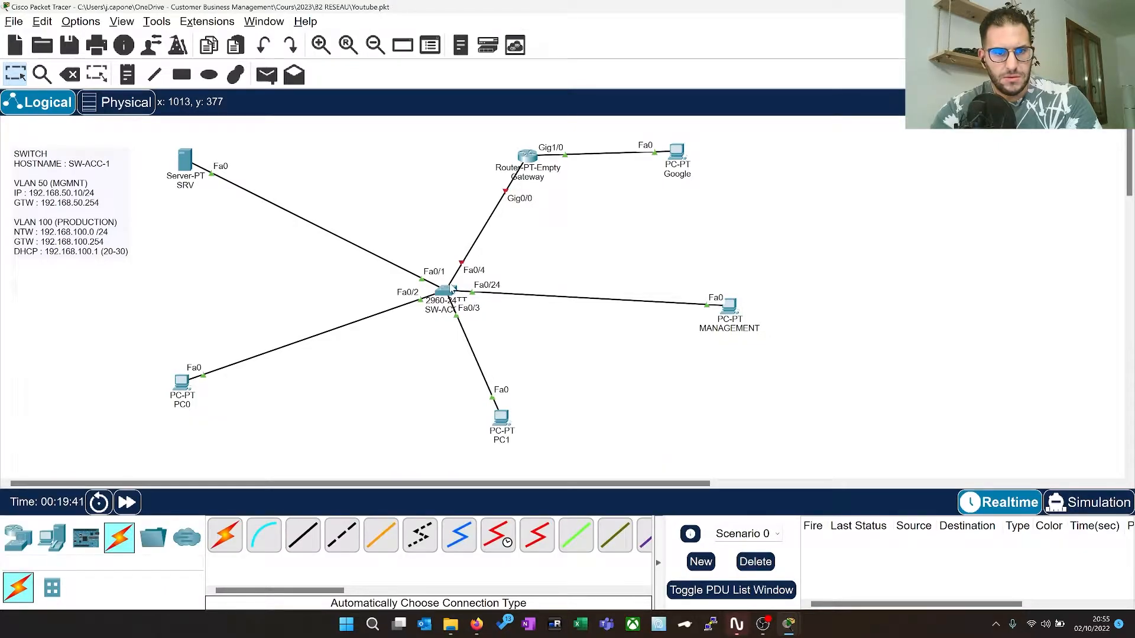
{"action": "mouse_move", "coordinate": [450, 295]}
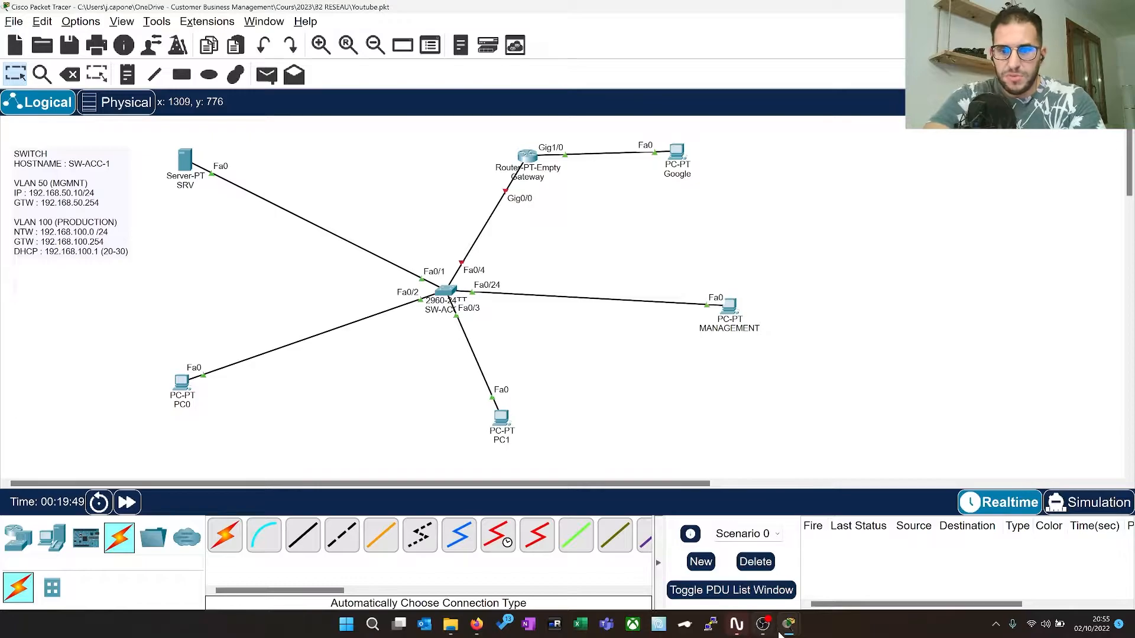
{"action": "mouse_move", "coordinate": [788, 626]}
{"action": "left_click", "coordinate": [851, 561]}
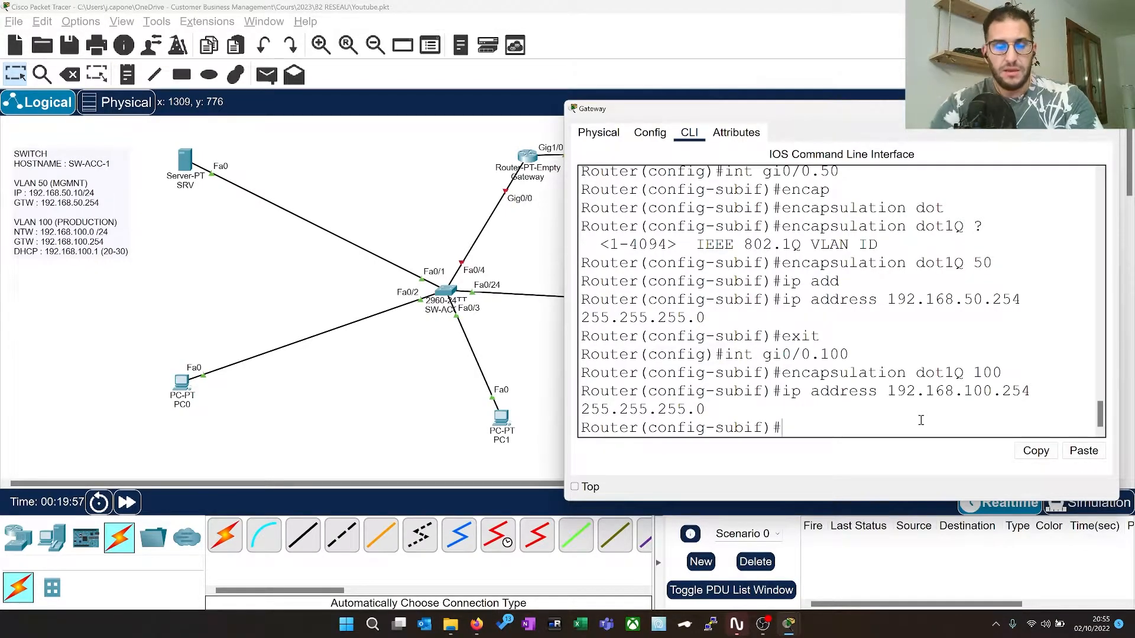
{"action": "left_click", "coordinate": [216, 303]}
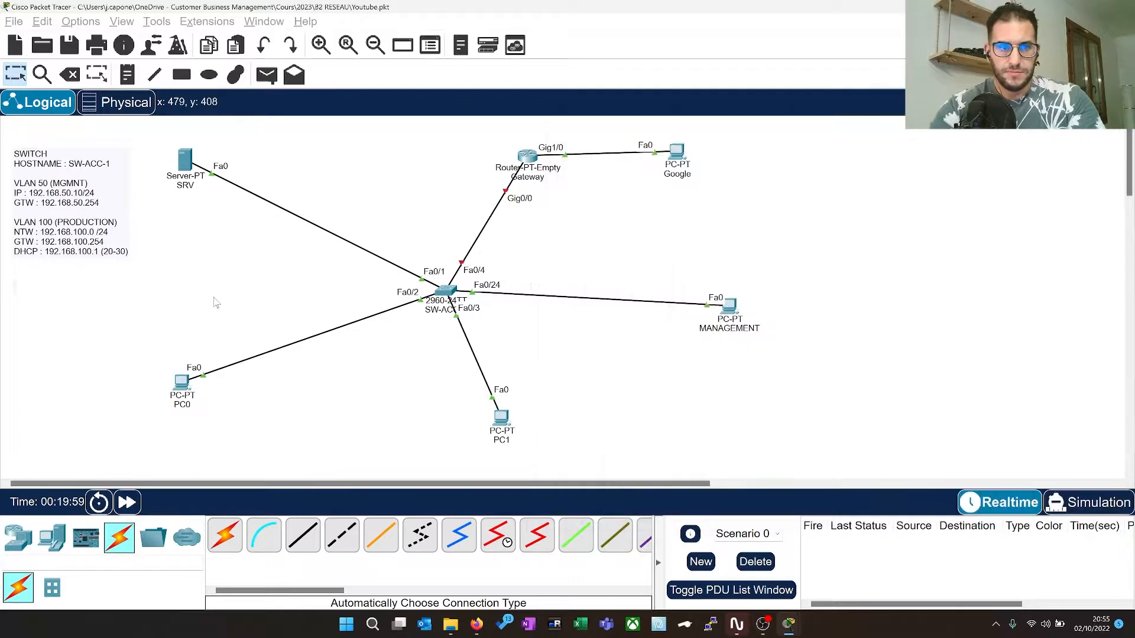
{"action": "mouse_move", "coordinate": [186, 167]}
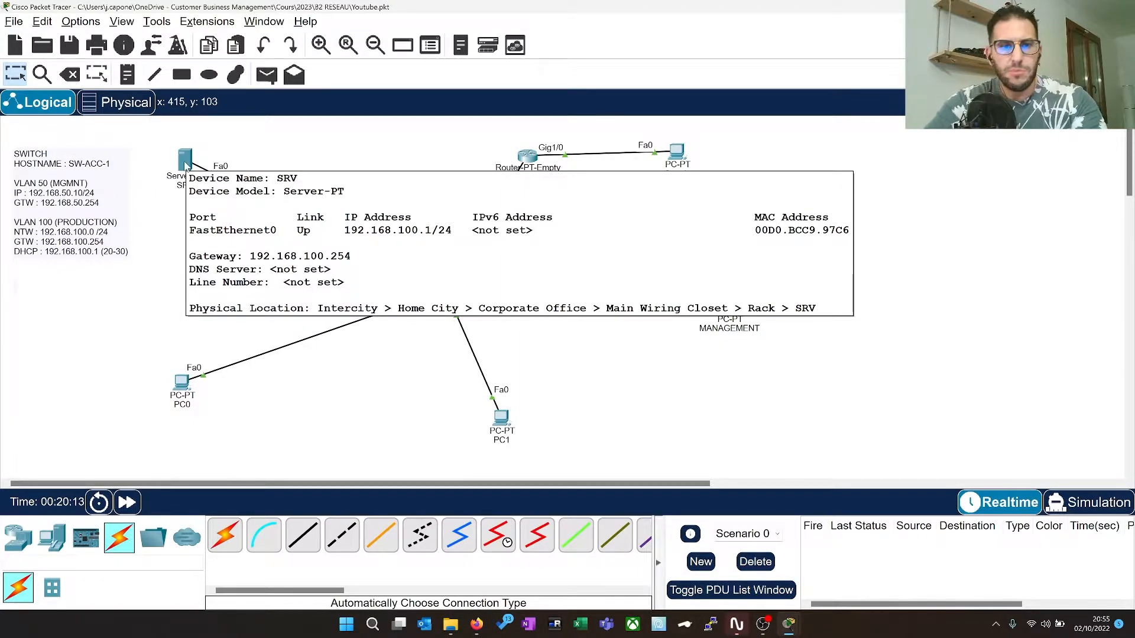
{"action": "mouse_move", "coordinate": [797, 624]}
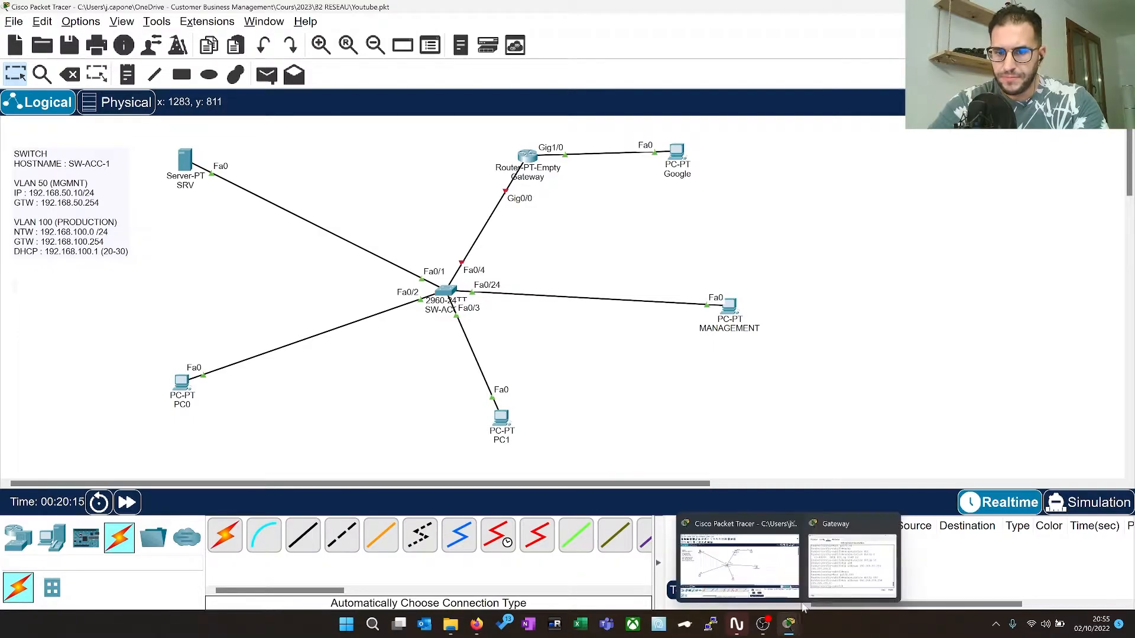
Set the DHCP helper address of the Gateway's gi0/0.100 subinterface to 192.168.100.1 and leave subinterface configuration
{"action": "left_click", "coordinate": [833, 579]}
{"action": "type", "text": "ip help"}
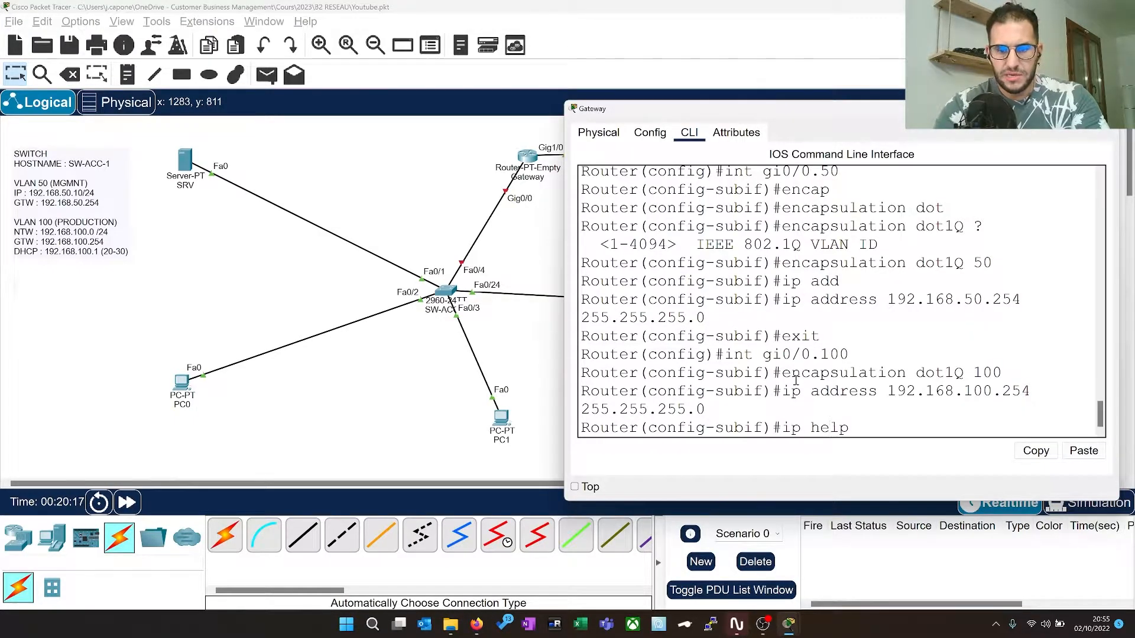
{"action": "key", "text": "Tab"}
{"action": "type", "text": "1"}
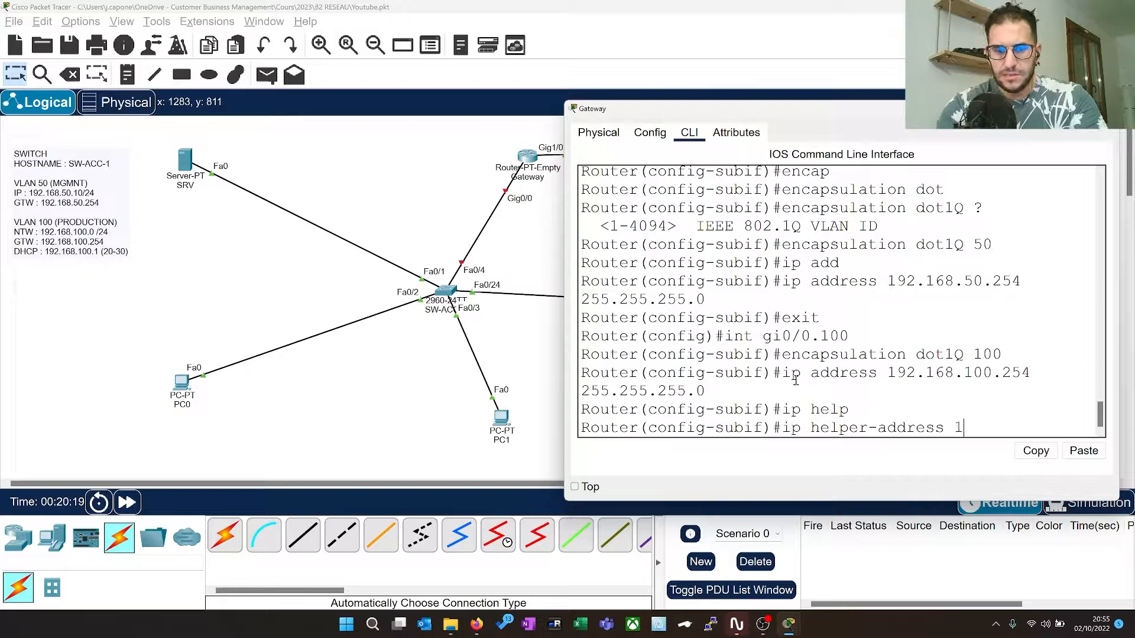
{"action": "type", "text": "92.168.100.1"}
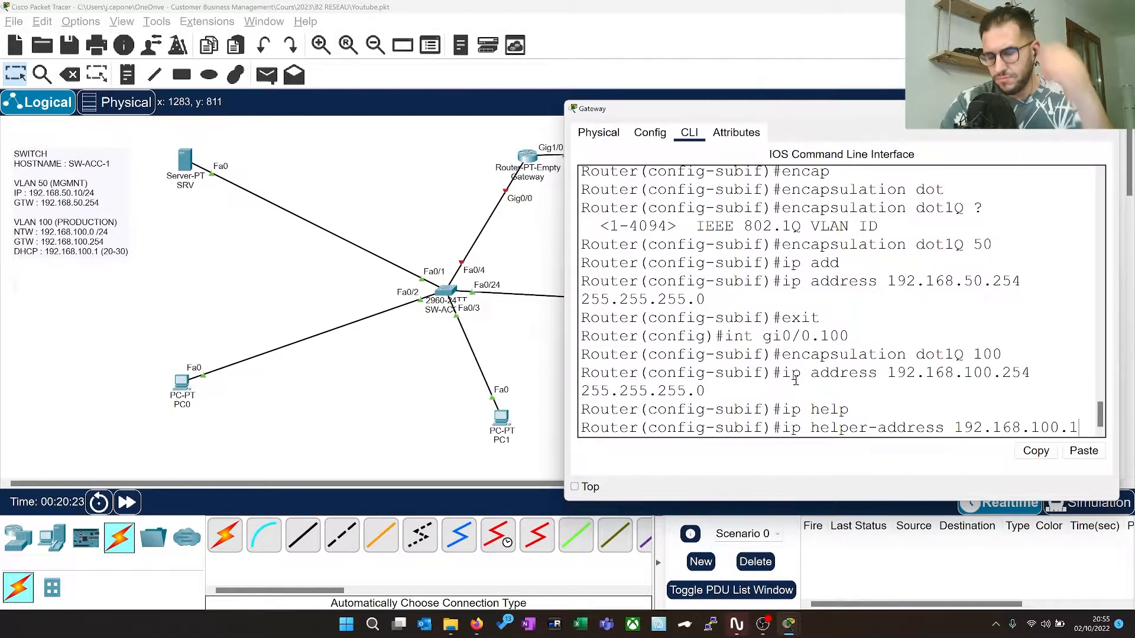
{"action": "key", "text": "Return"}
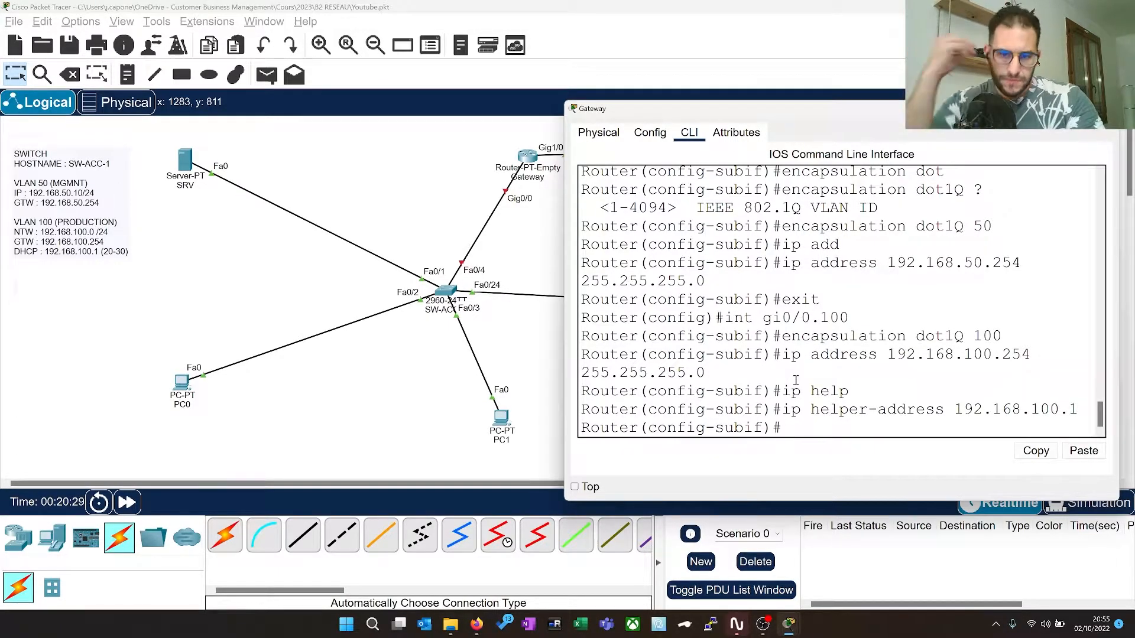
{"action": "type", "text": "exit"}
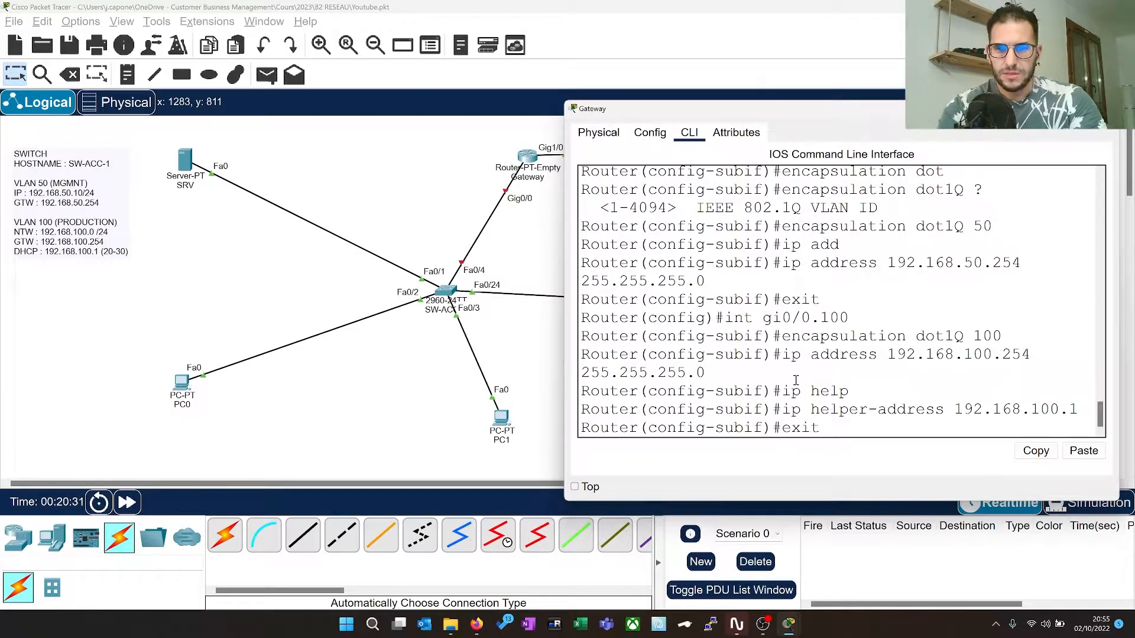
{"action": "key", "text": "Return"}
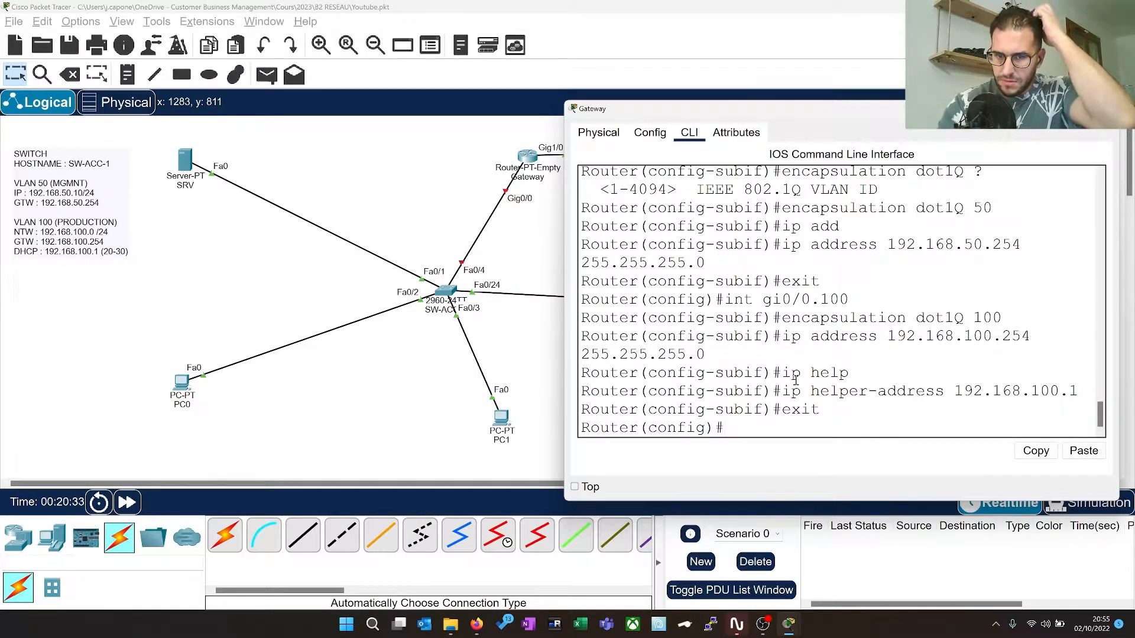
Enter configuration of subinterface gi0/0.101 on the Gateway router
{"action": "key", "text": "Up"}
{"action": "key", "text": "Up"}
{"action": "key", "text": "Up"}
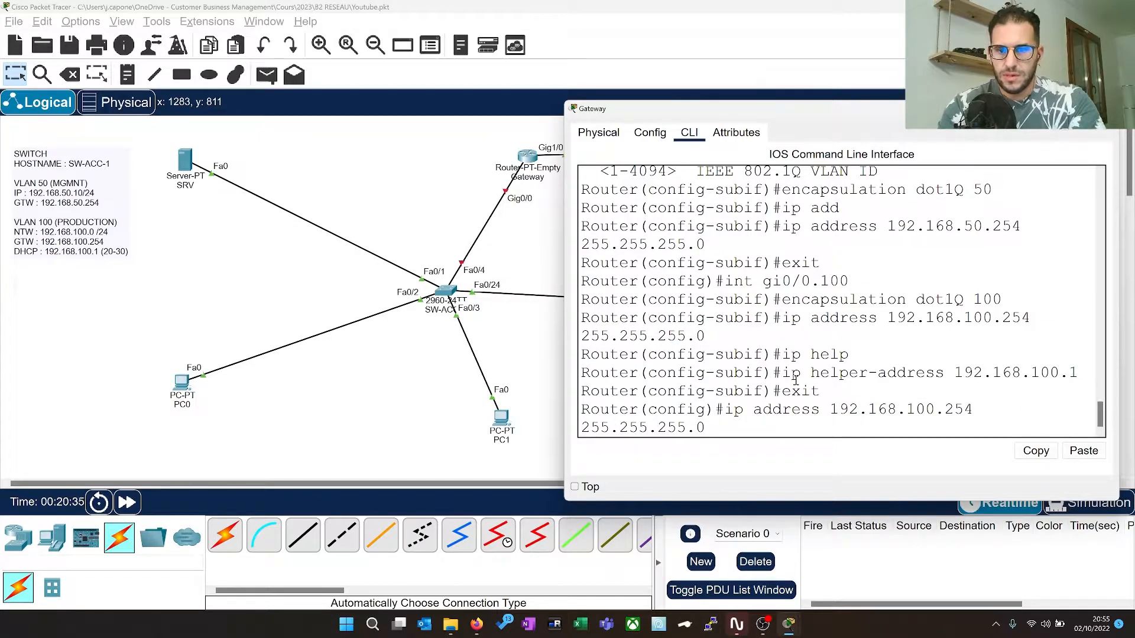
{"action": "key", "text": "Up"}
{"action": "key", "text": "Up"}
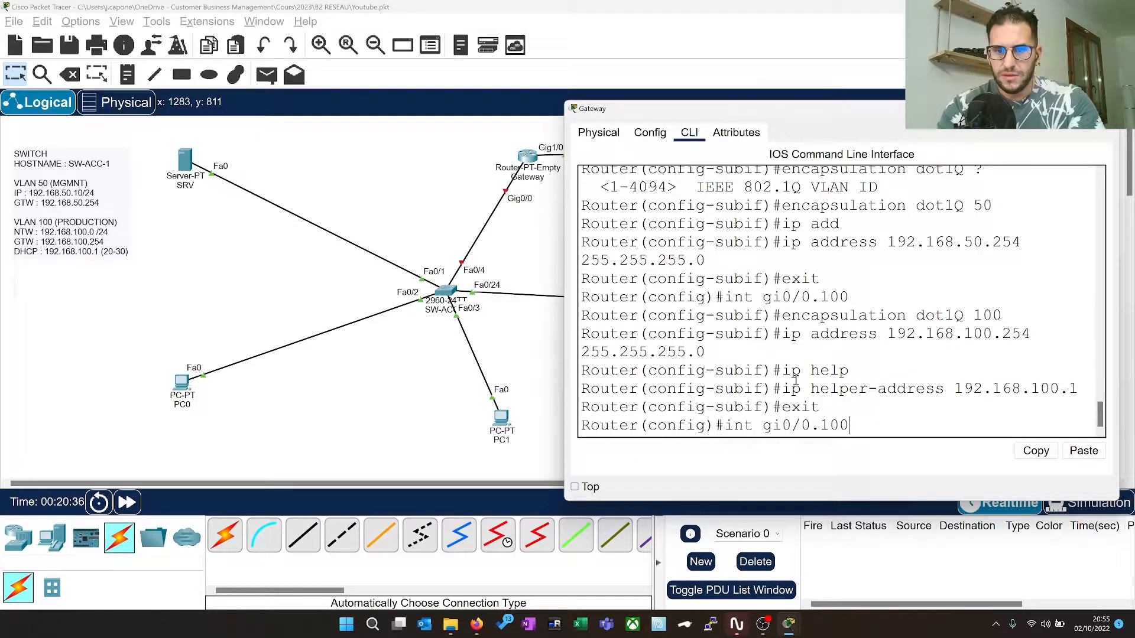
{"action": "key", "text": "BackSpace"}
{"action": "type", "text": "1"}
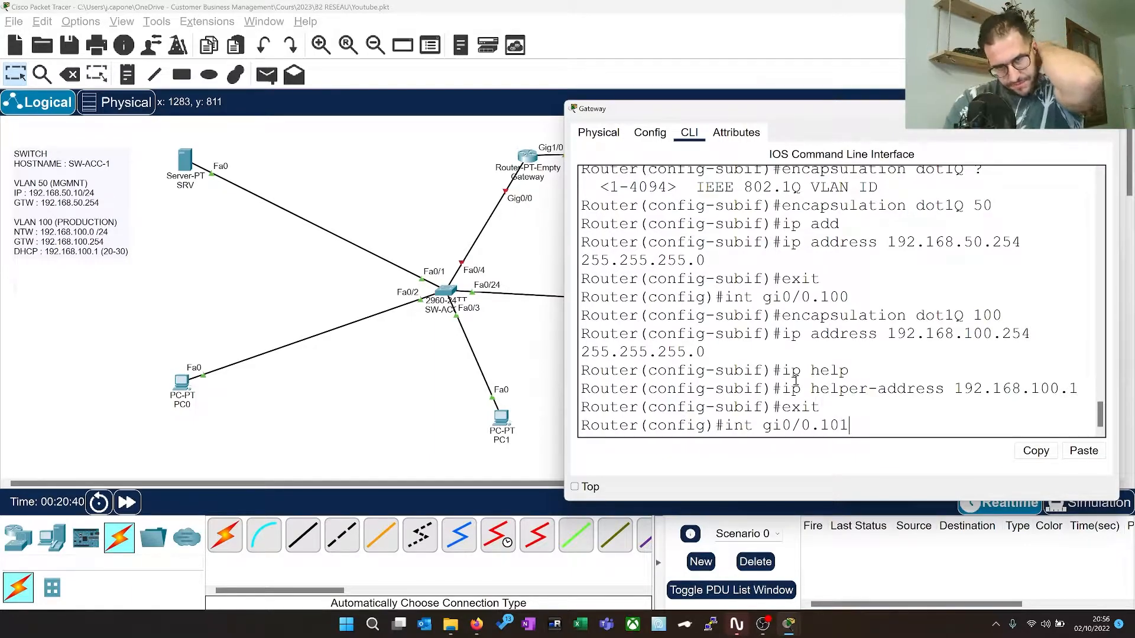
{"action": "key", "text": "Return"}
Set the gi0/0.101 subinterface's encapsulation to dot1Q with VLAN ID 101
{"action": "key", "text": "Up"}
{"action": "key", "text": "Up"}
{"action": "key", "text": "Up"}
{"action": "key", "text": "Up"}
{"action": "key", "text": "Up"}
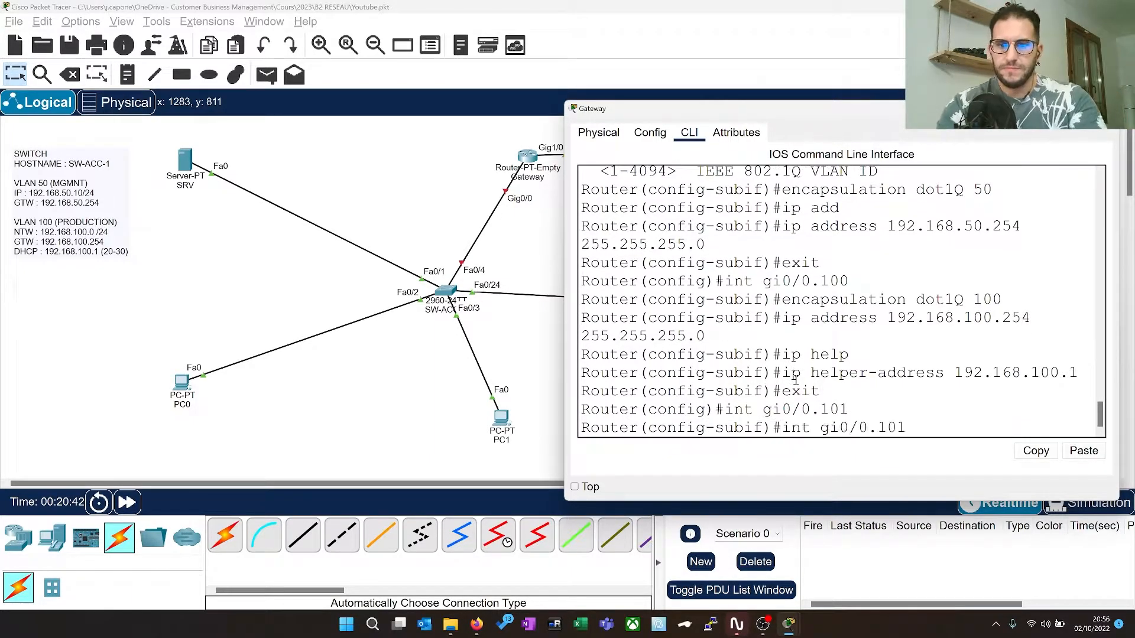
{"action": "key", "text": "Up"}
{"action": "key", "text": "Up"}
{"action": "key", "text": "Down"}
{"action": "key", "text": "BackSpace"}
{"action": "type", "text": "1Q"}
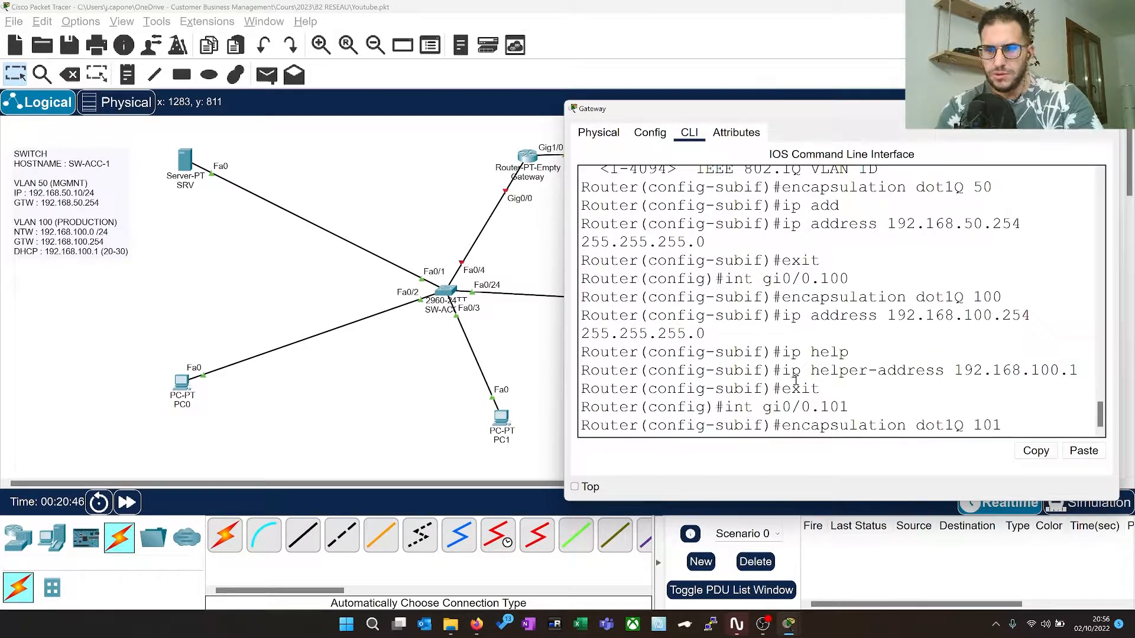
{"action": "key", "text": "Return"}
Assign IP address 192.168.101.254 with mask 255.255.255.0 to the gi0/0.101 subinterface
{"action": "key", "text": "Up"}
{"action": "key", "text": "Up"}
{"action": "key", "text": "Up"}
{"action": "key", "text": "Up"}
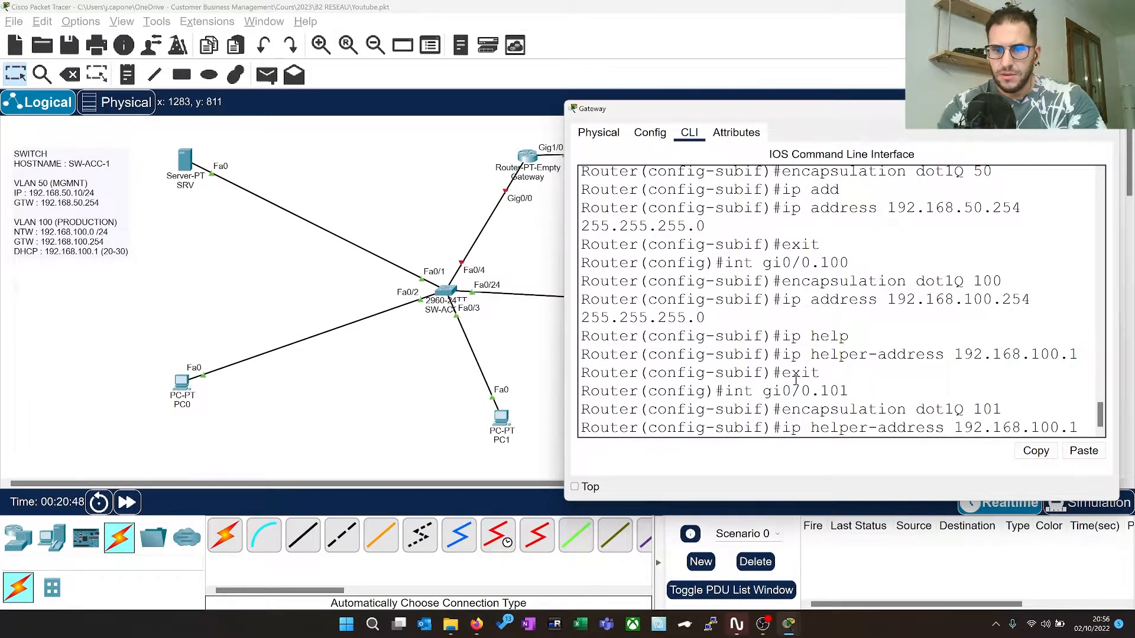
{"action": "key", "text": "Up"}
{"action": "key", "text": "Left"}
{"action": "key", "text": "Left"}
{"action": "key", "text": "Left"}
{"action": "key", "text": "Left"}
{"action": "key", "text": "Left"}
{"action": "key", "text": "Left"}
{"action": "key", "text": "BackSpace"}
{"action": "type", "text": "1"}
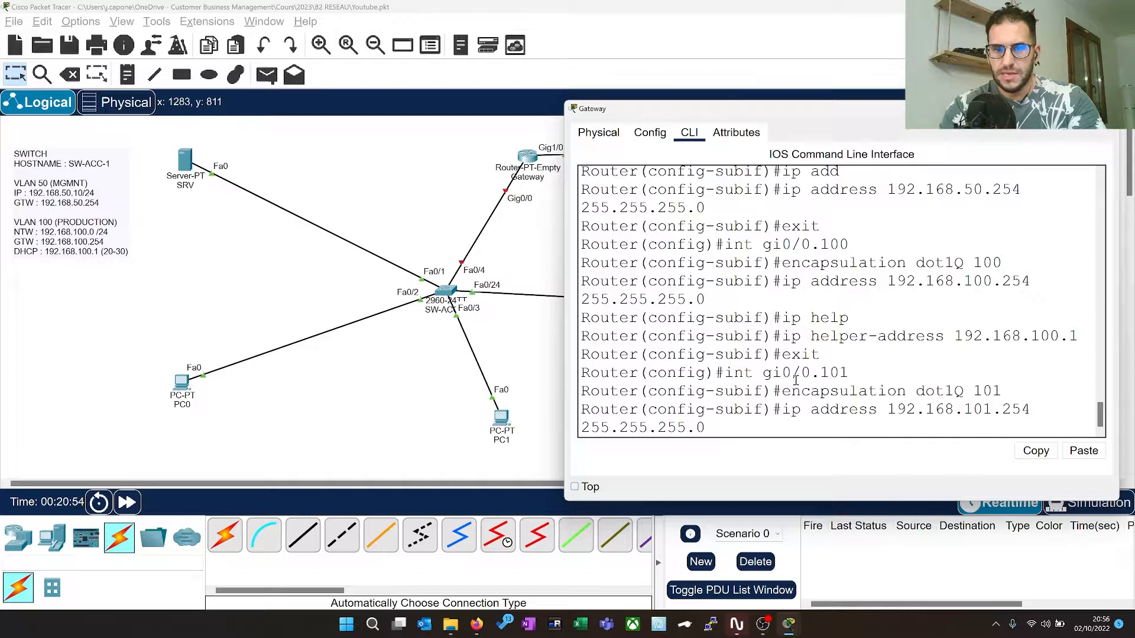
{"action": "key", "text": "Return"}
Set the gi0/0.101 subinterface's helper address to 192.168.100.1 and return to global configuration mode
{"action": "key", "text": "Up"}
{"action": "key", "text": "Up"}
{"action": "key", "text": "Up"}
{"action": "key", "text": "Up"}
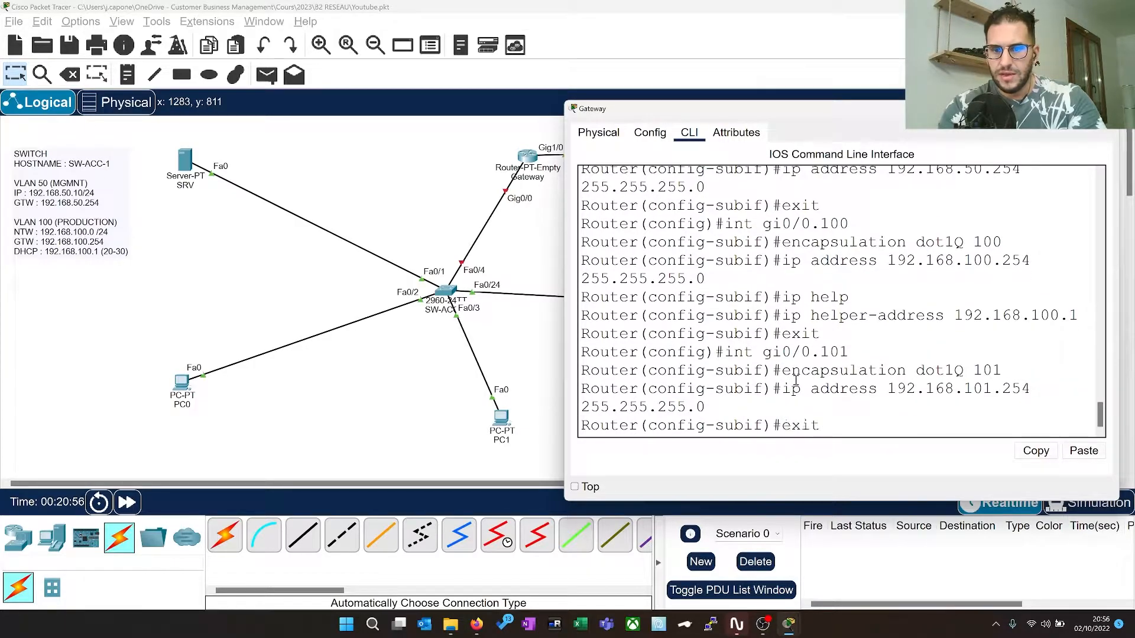
{"action": "key", "text": "Up"}
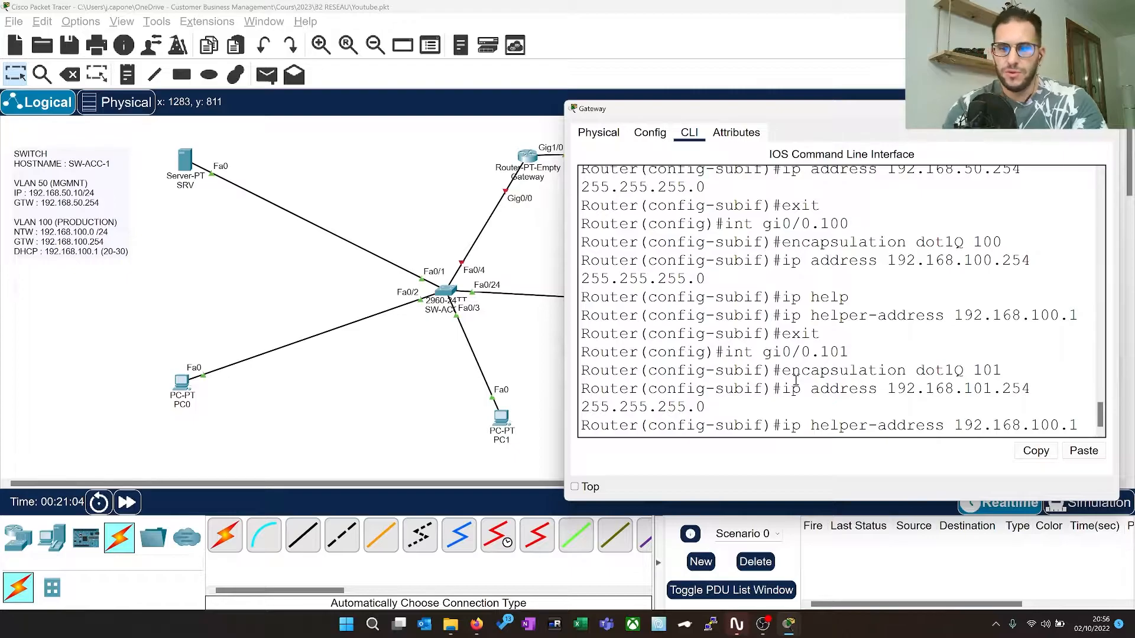
{"action": "key", "text": "Return"}
{"action": "type", "text": "exit"}
{"action": "key", "text": "Return"}
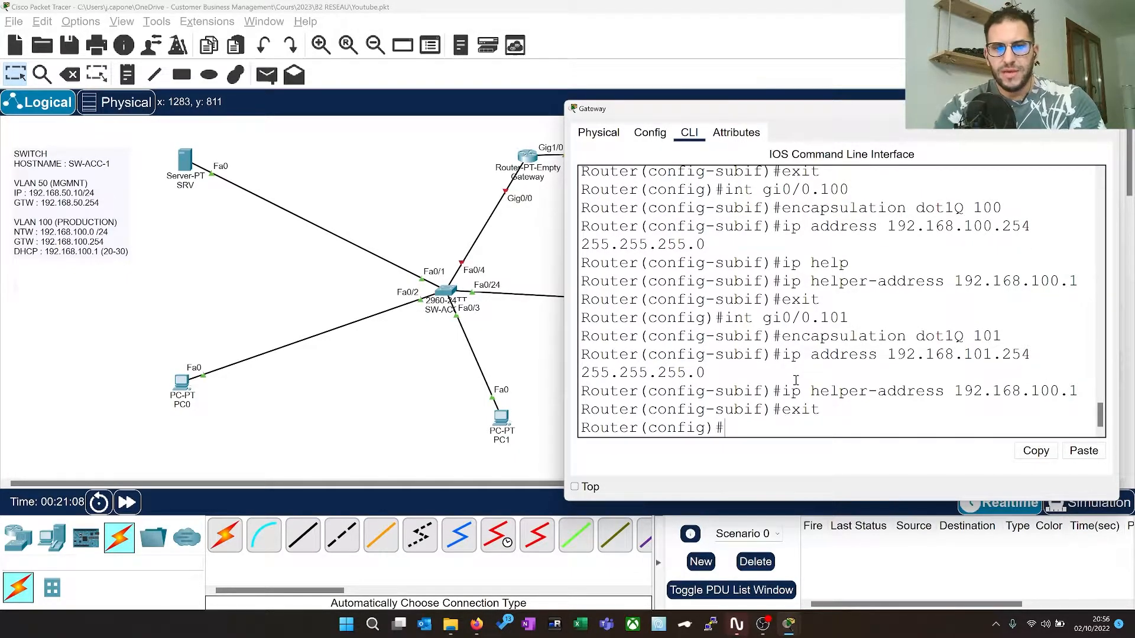
Enable the Gateway's physical interface gi 0/0 with no shut
{"action": "type", "text": "int gi 0/0"}
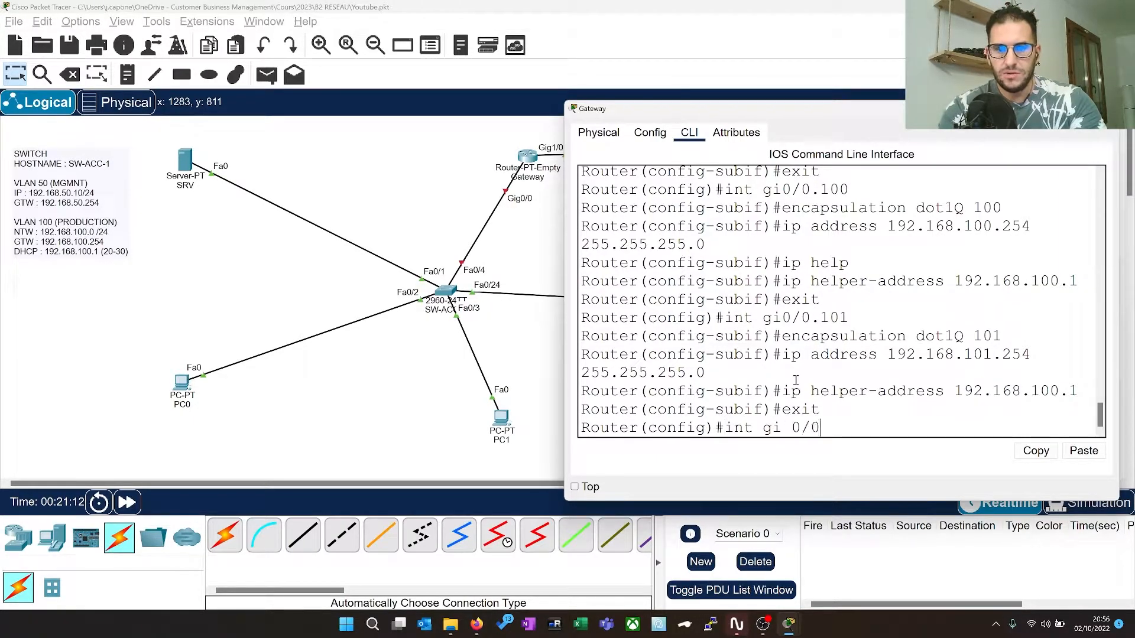
{"action": "key", "text": "Return"}
{"action": "type", "text": "no shut"}
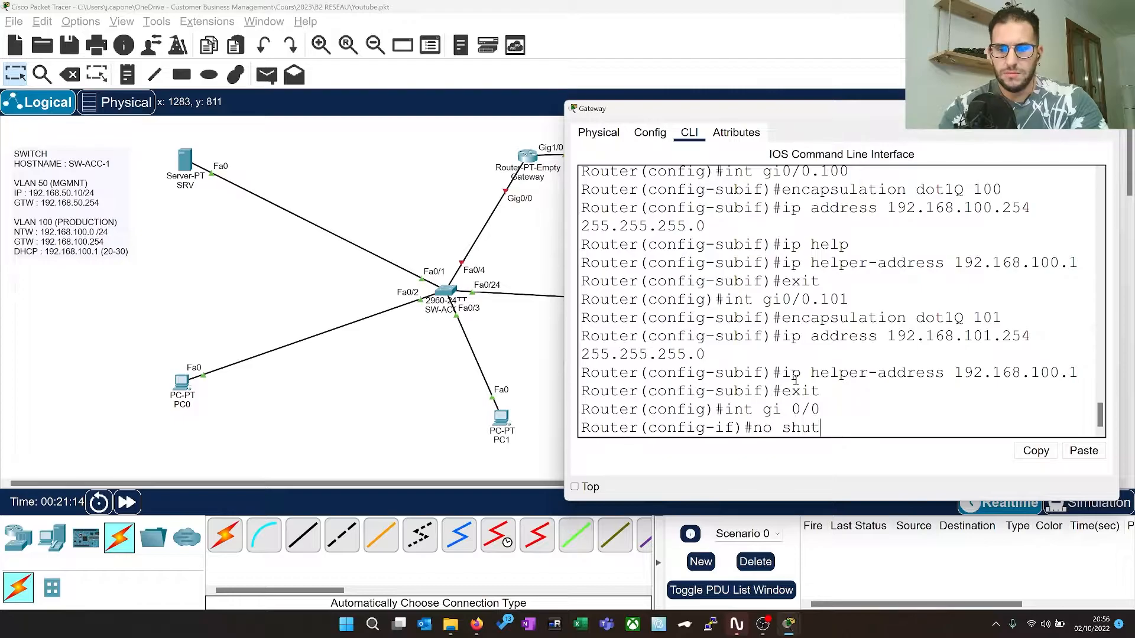
{"action": "key", "text": "Return"}
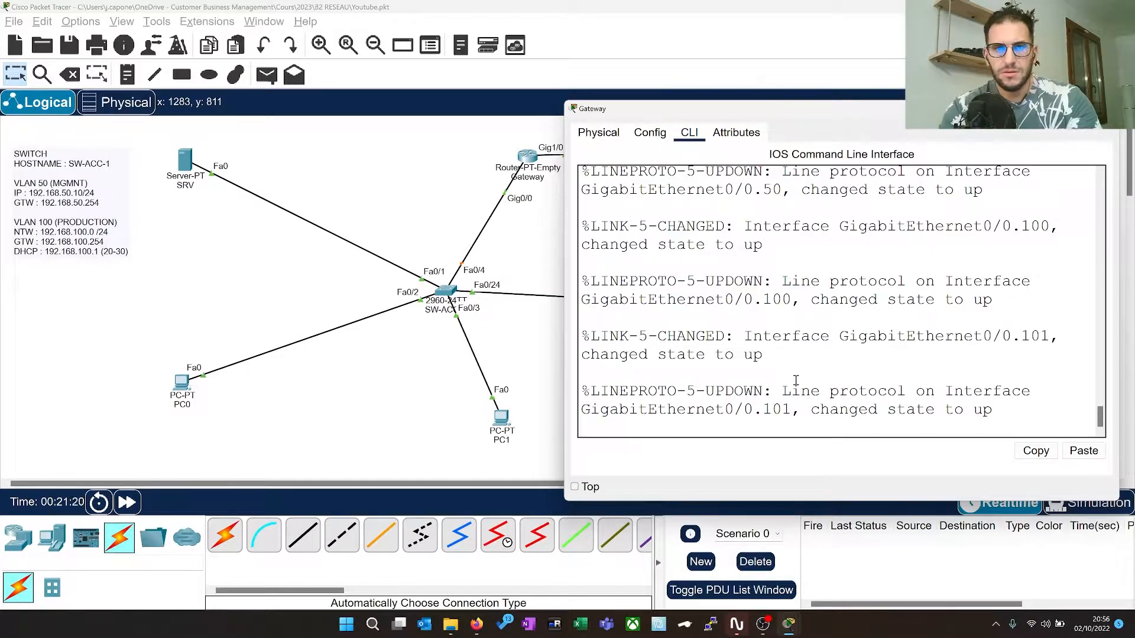
{"action": "key", "text": "Return"}
End configuration mode on the Gateway and save its running configuration with wr mem
{"action": "type", "text": "exi"}
{"action": "key", "text": "BackSpace"}
{"action": "key", "text": "BackSpace"}
{"action": "type", "text": "nd"}
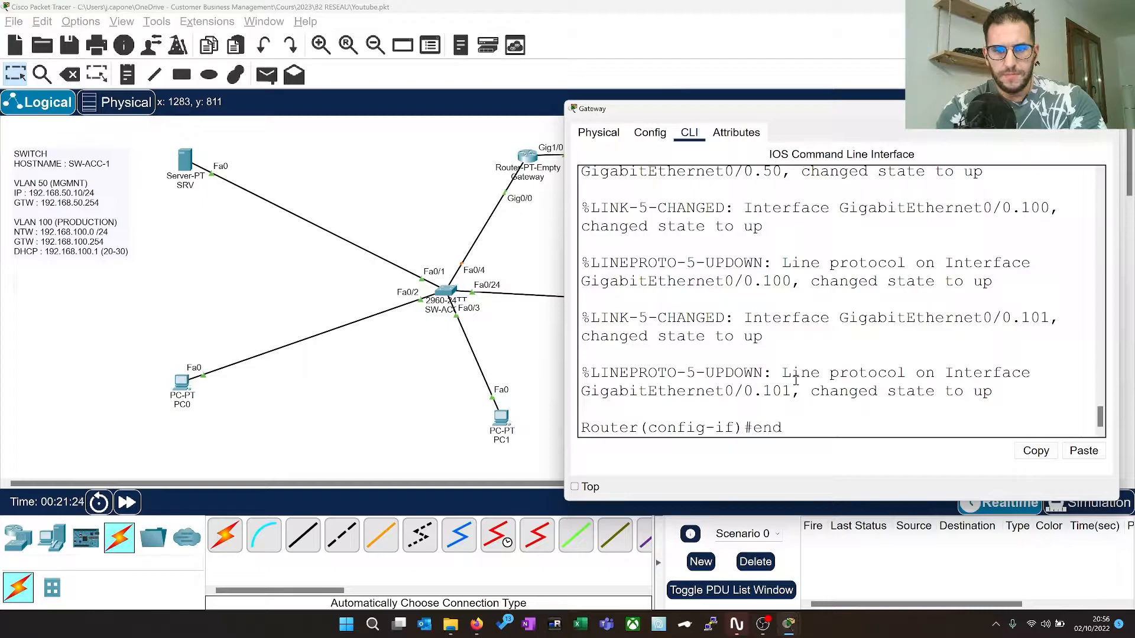
{"action": "key", "text": "Return"}
{"action": "type", "text": "wr mem"}
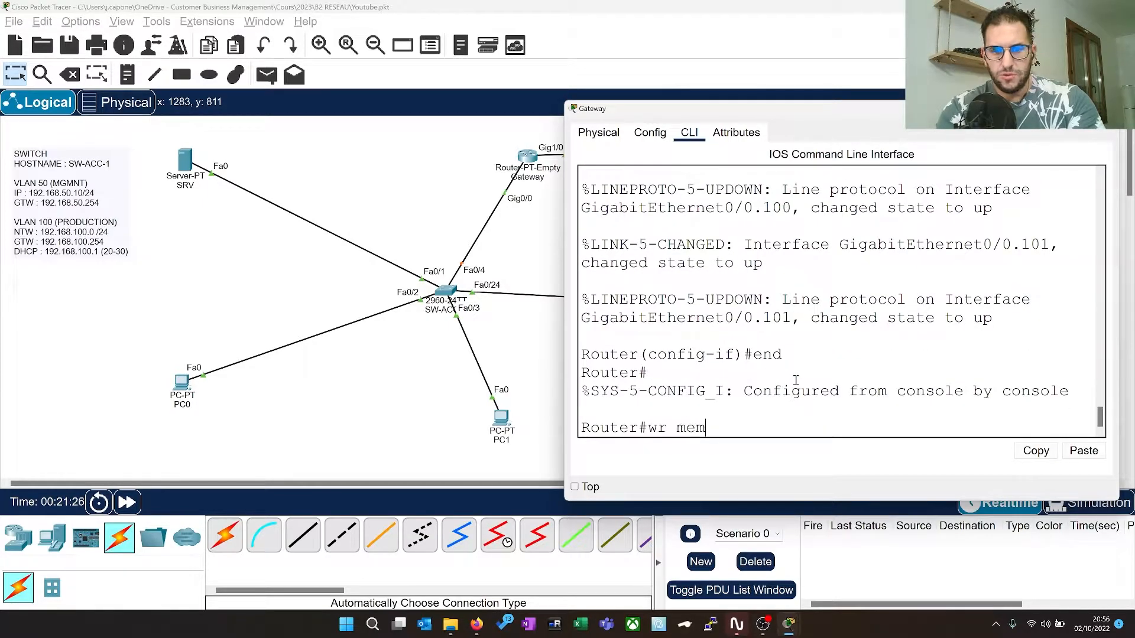
{"action": "key", "text": "Return"}
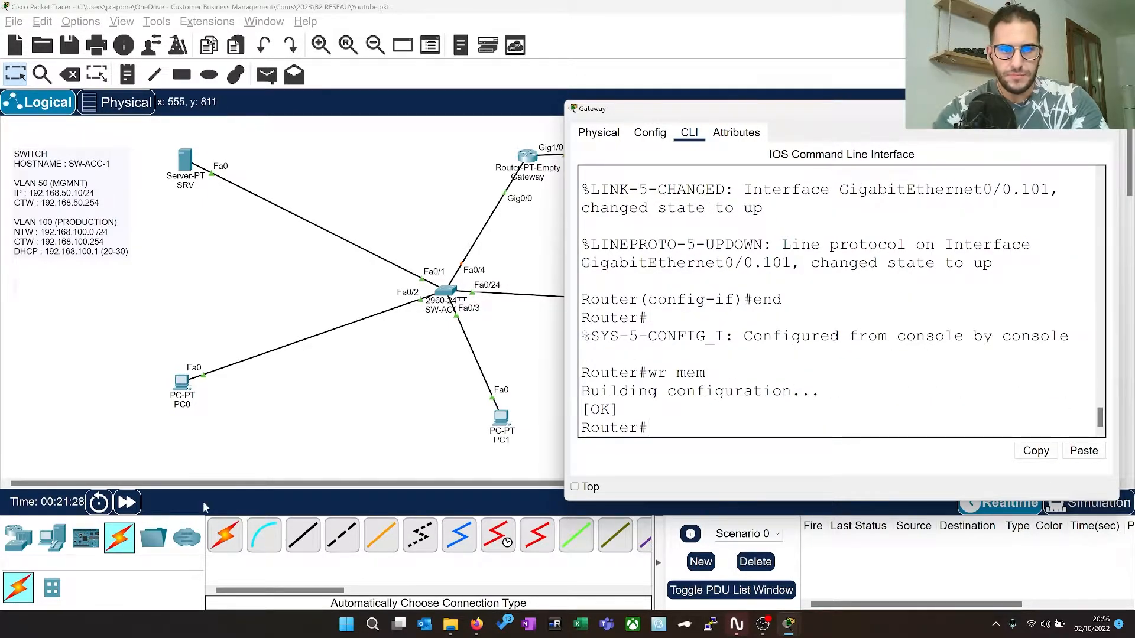
Fast-forward the simulation time and inspect the link states and IP addresses of the Gateway's interfaces
{"action": "left_click", "coordinate": [134, 504]}
{"action": "left_click", "coordinate": [135, 505]}
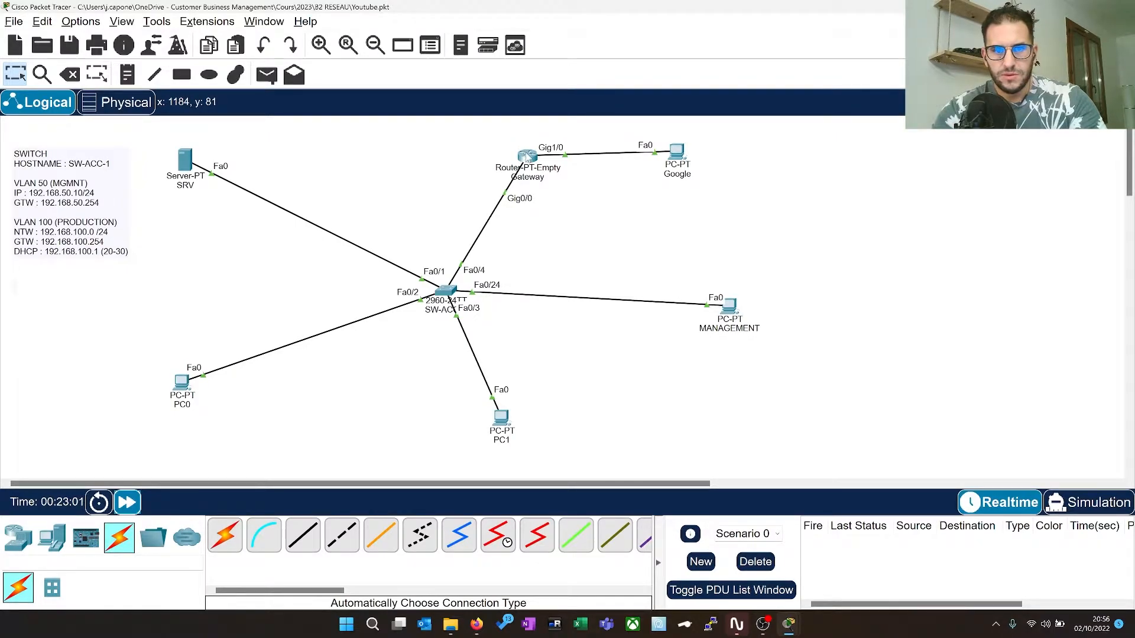
{"action": "mouse_move", "coordinate": [527, 157]}
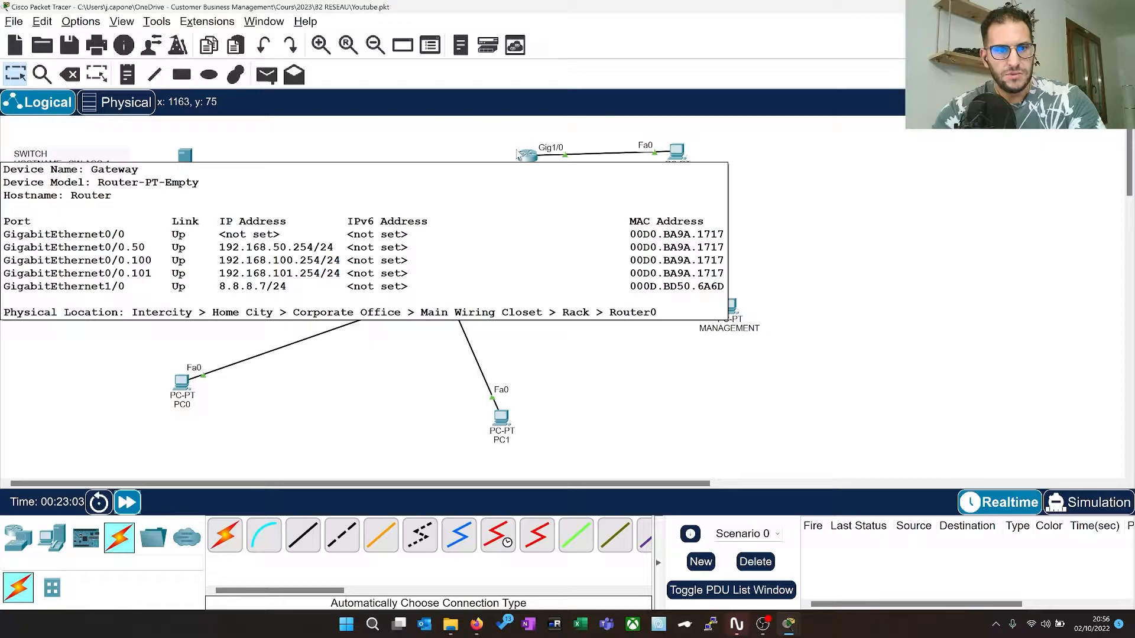
Check the SRV server's FastEthernet0 addressing, open its DHCP service, and widen the pool table's Default Gateway and Start IP Address columns
{"action": "left_click", "coordinate": [185, 156]}
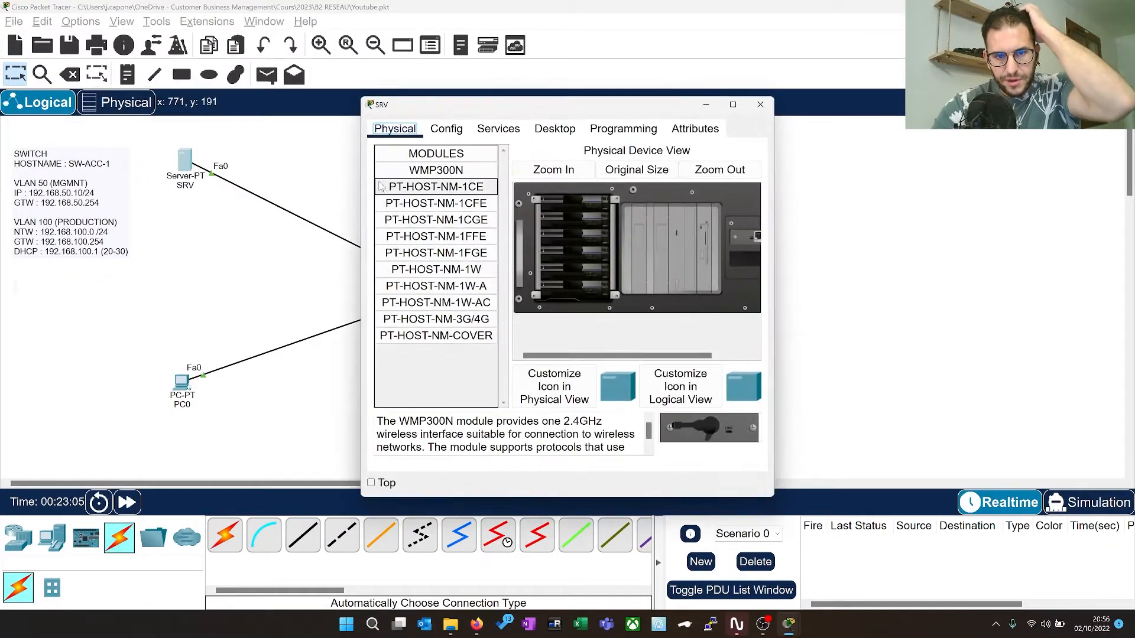
{"action": "left_click", "coordinate": [446, 128]}
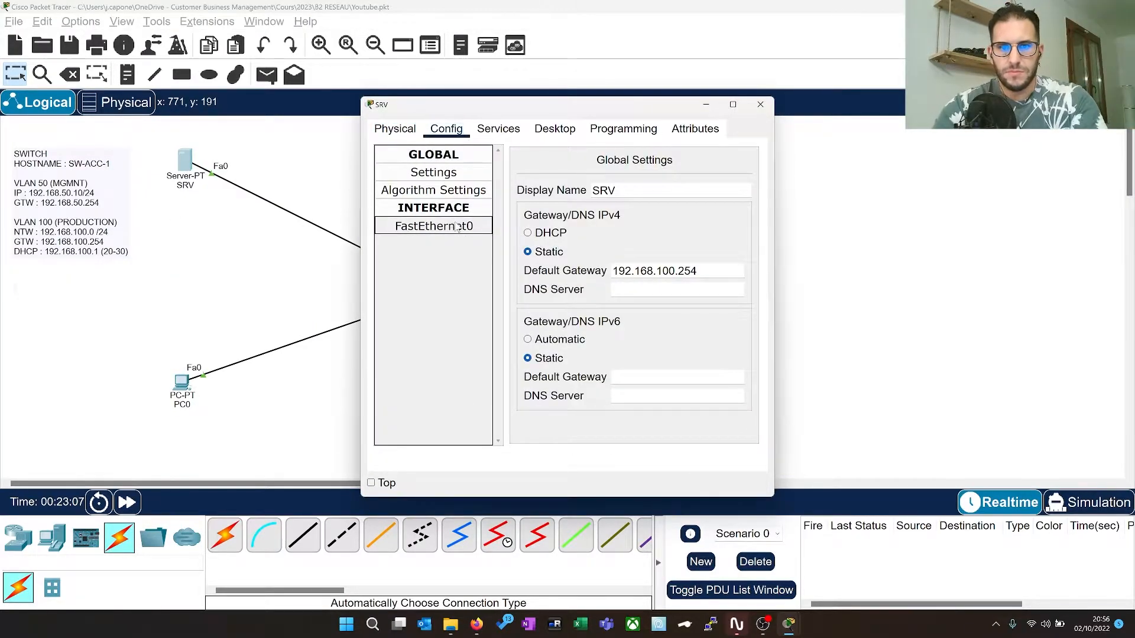
{"action": "left_click", "coordinate": [457, 228]}
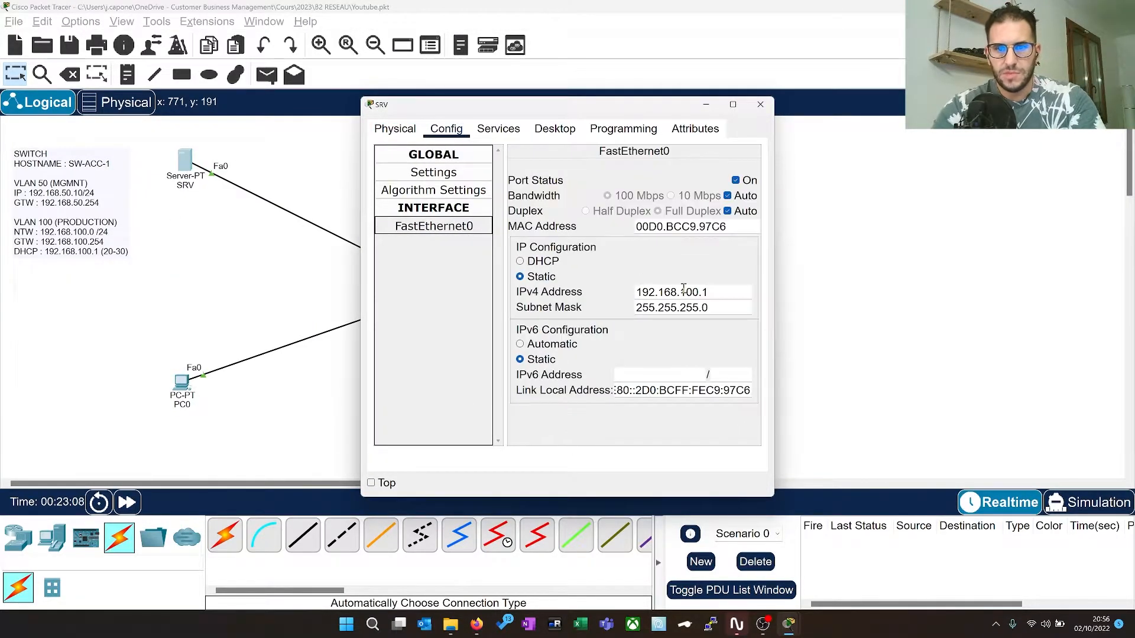
{"action": "left_click", "coordinate": [498, 129]}
{"action": "left_click", "coordinate": [466, 190]}
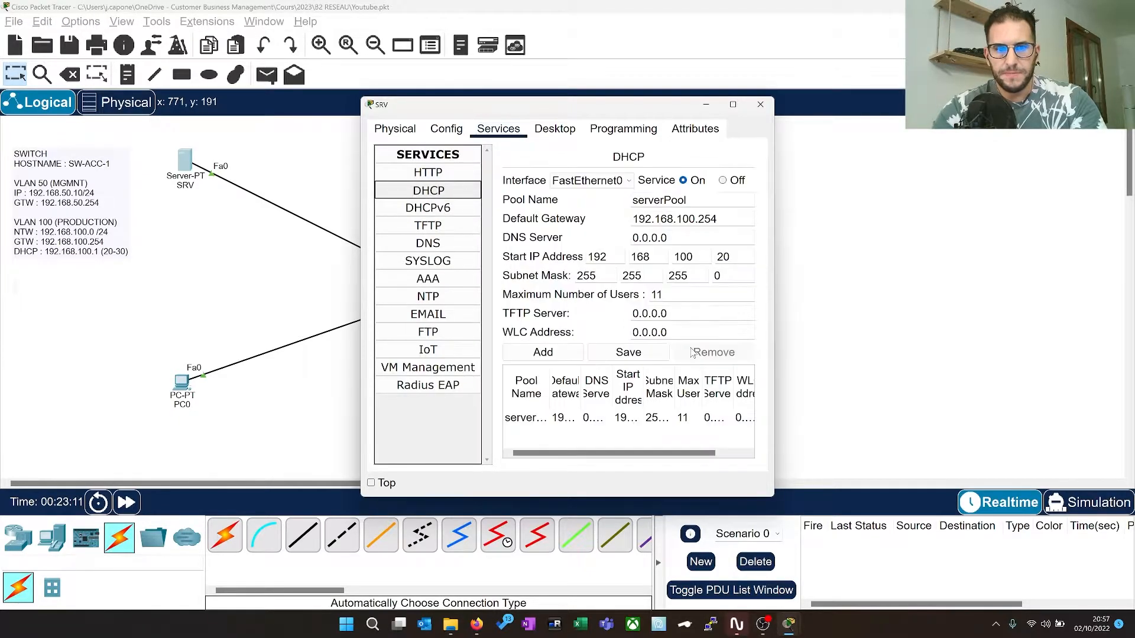
{"action": "left_click_drag", "start_coordinate": [776, 300], "coordinate": [1103, 299]}
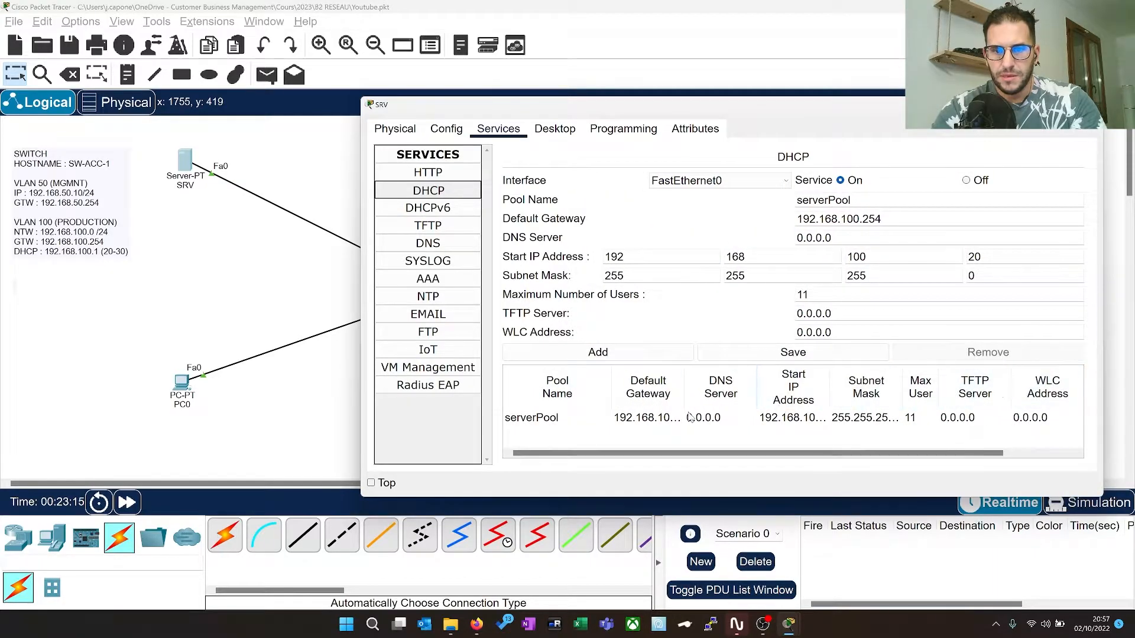
{"action": "mouse_move", "coordinate": [685, 394]}
{"action": "left_mouse_down"}
{"action": "mouse_move", "coordinate": [721, 394]}
{"action": "mouse_move", "coordinate": [706, 391]}
{"action": "left_mouse_up"}
{"action": "left_click_drag", "start_coordinate": [849, 384], "coordinate": [867, 385]}
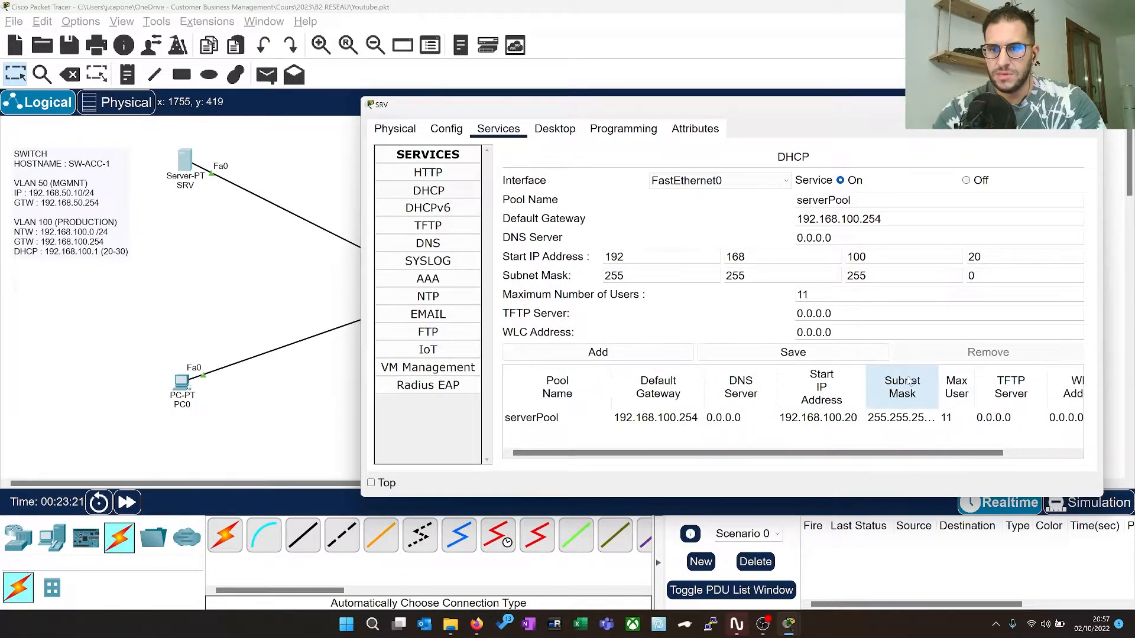
Name the new DHCP pool VLAN101 and set its default gateway to 192.168.101.254
{"action": "left_click_drag", "start_coordinate": [871, 200], "coordinate": [771, 193]}
{"action": "type", "text": "VLAN101"}
{"action": "key", "text": "Tab"}
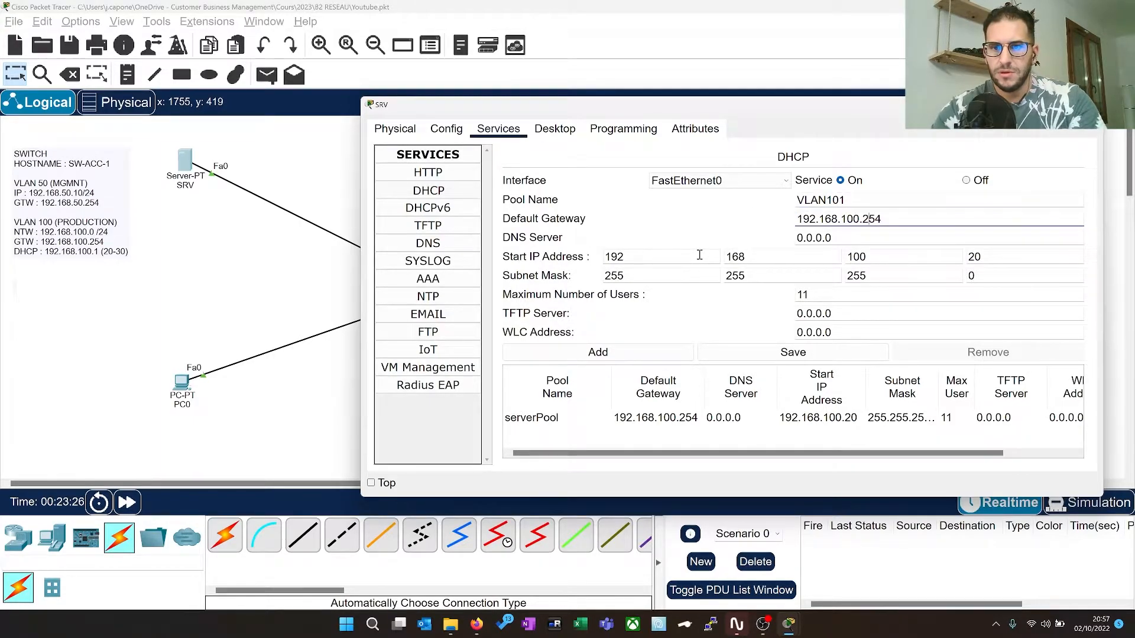
{"action": "key", "text": "Left"}
{"action": "key", "text": "Left"}
{"action": "key", "text": "BackSpace"}
{"action": "type", "text": "1"}
{"action": "key", "text": "Tab"}
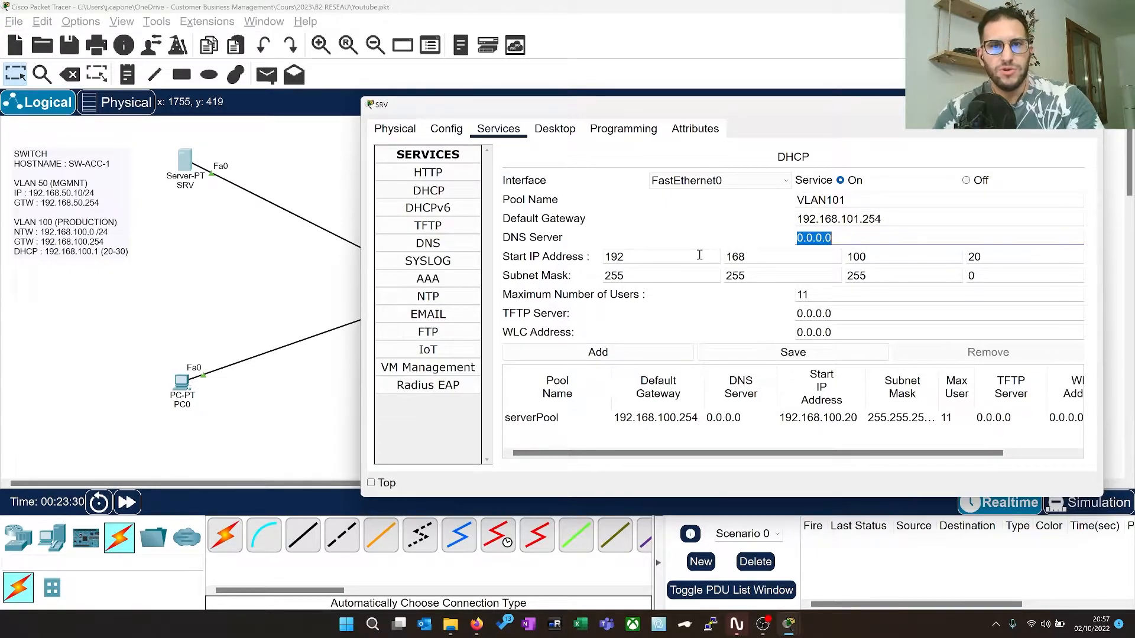
Set the VLAN101 pool's start IP address to 192.168.101.20, add the pool to the SRV server, and close its settings
{"action": "key", "text": "Tab"}
{"action": "key", "text": "Tab"}
{"action": "key", "text": "Tab"}
{"action": "type", "text": "101"}
{"action": "key", "text": "Tab"}
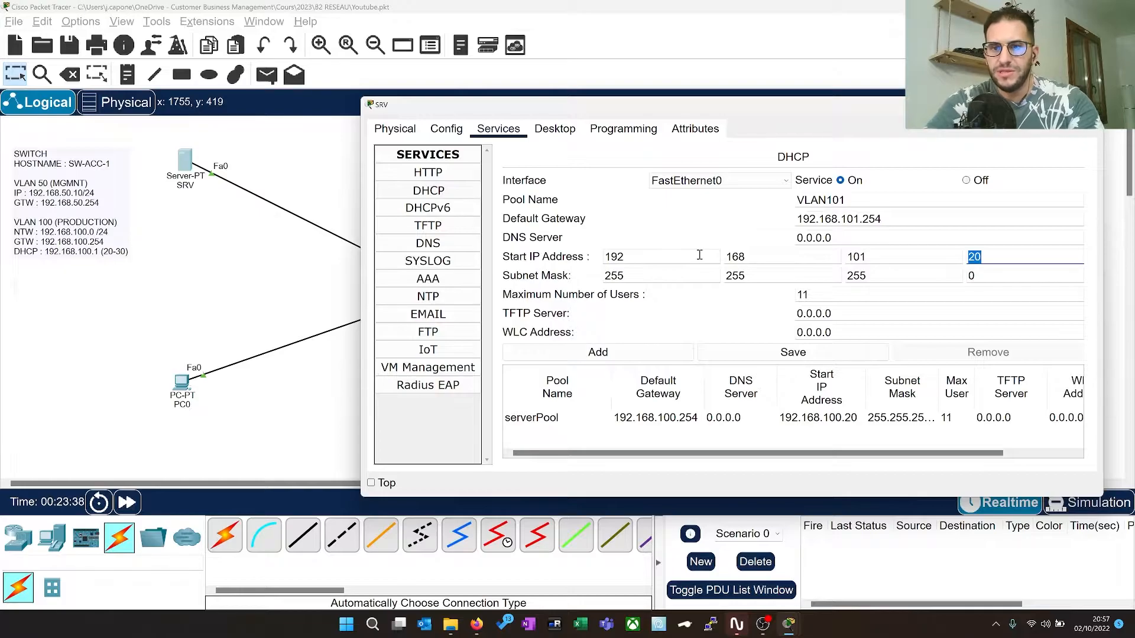
{"action": "left_click", "coordinate": [653, 351]}
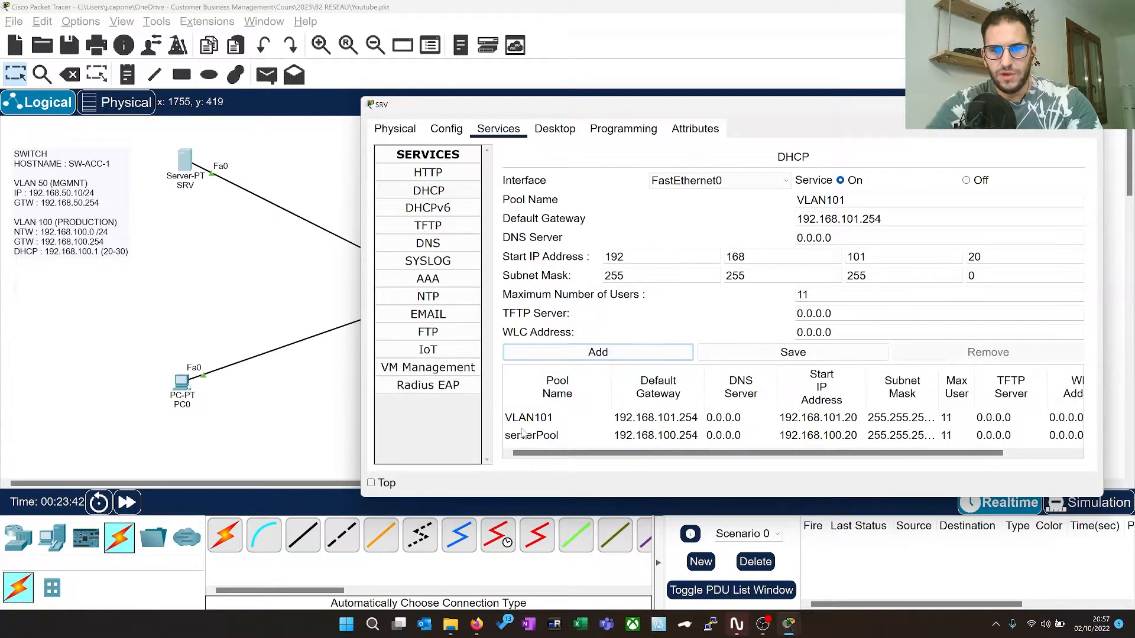
{"action": "left_click", "coordinate": [1089, 104]}
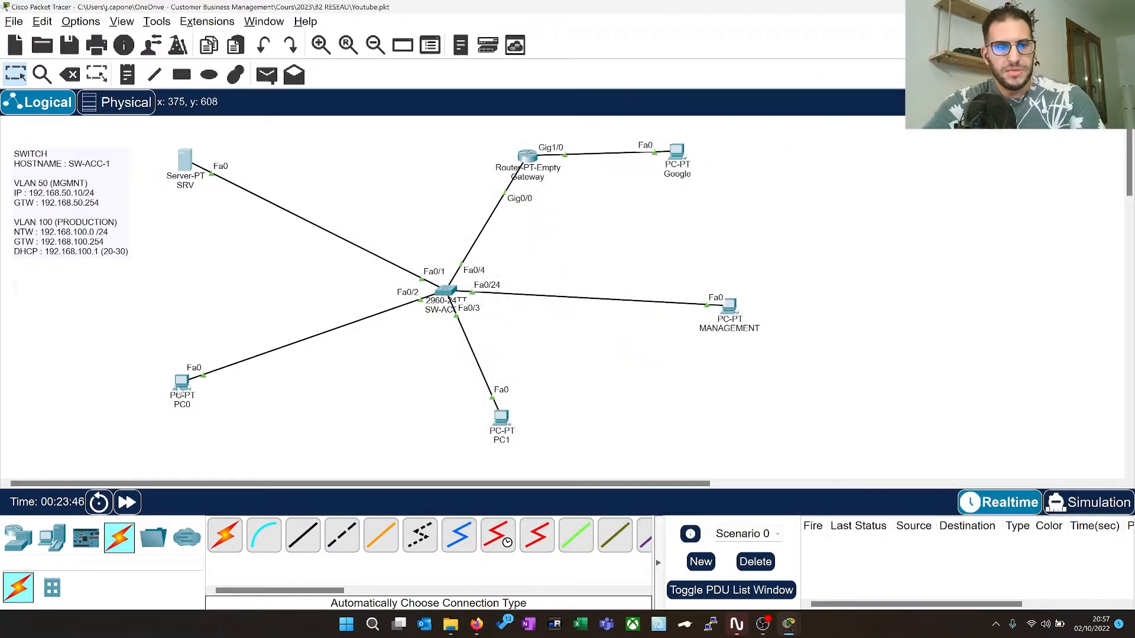
Move PC1 closer to PC0, and check SW-ACC-1's port VLAN assignments and the FastEthernet0/5 settings
{"action": "left_click_drag", "start_coordinate": [501, 419], "coordinate": [307, 421]}
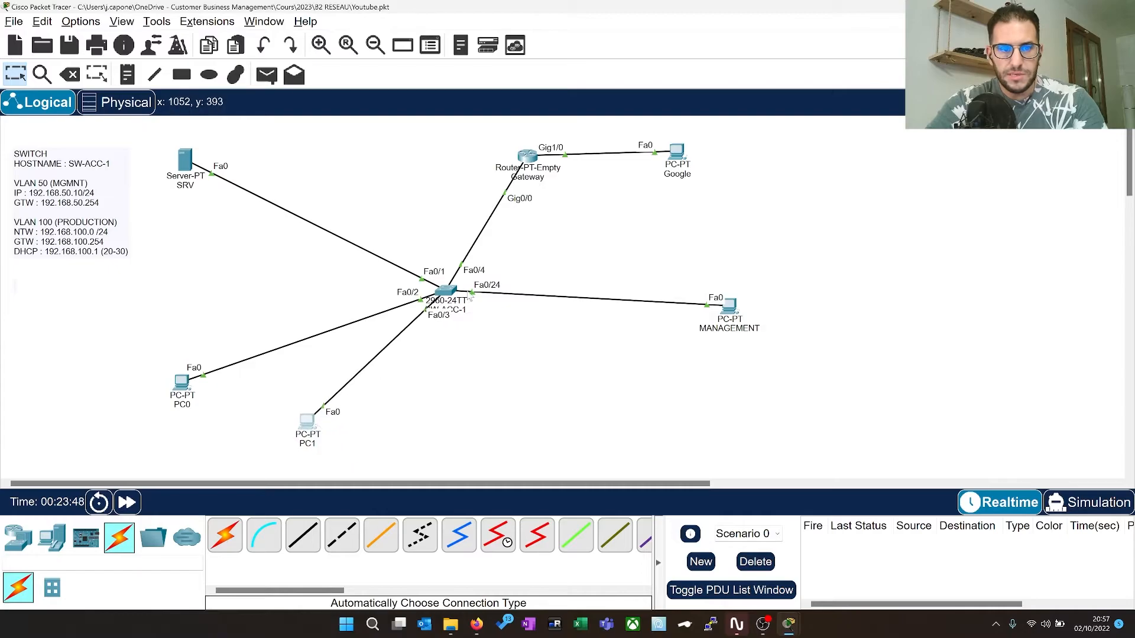
{"action": "mouse_move", "coordinate": [451, 293]}
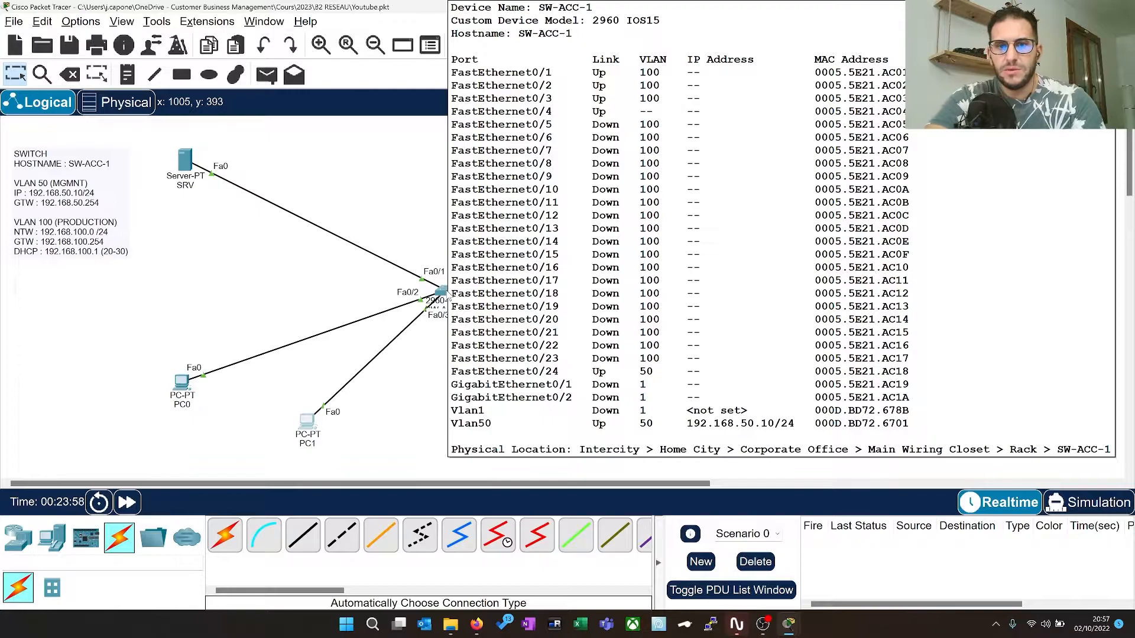
{"action": "left_click", "coordinate": [444, 293]}
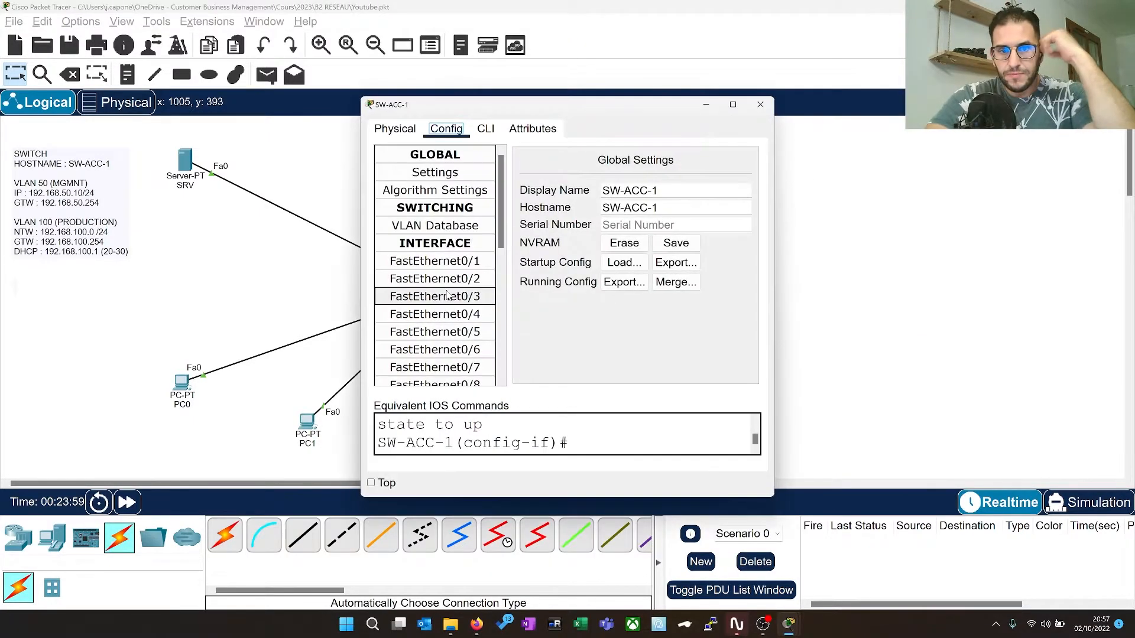
{"action": "left_click", "coordinate": [465, 340]}
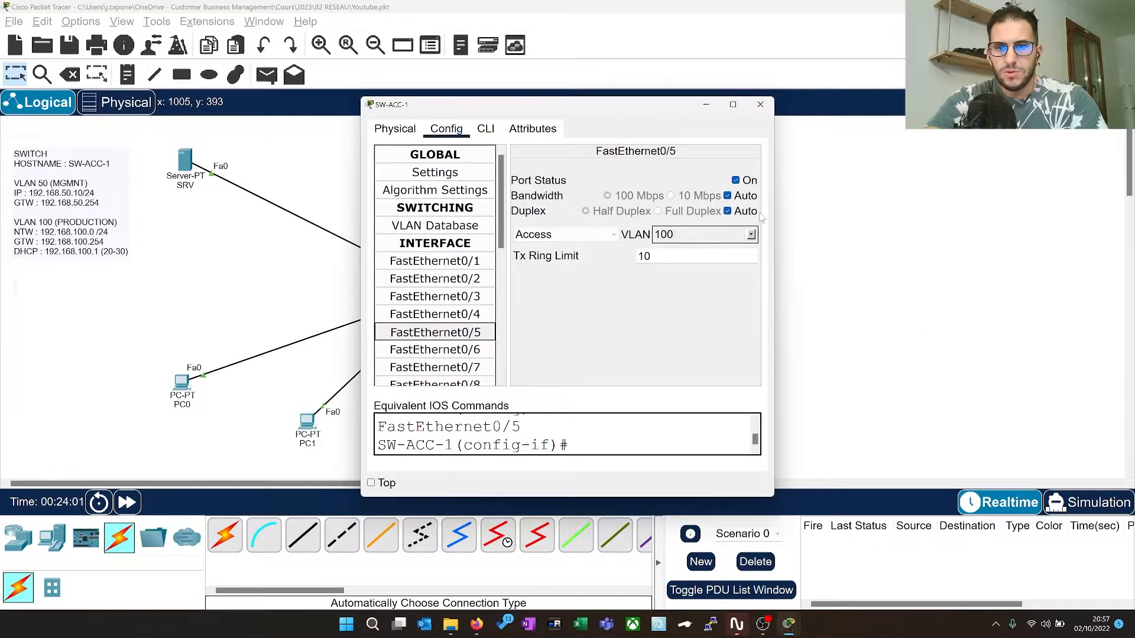
Add VLAN 101 named DIRECTION to SW-ACC-1's VLAN database
{"action": "left_click", "coordinate": [435, 225]}
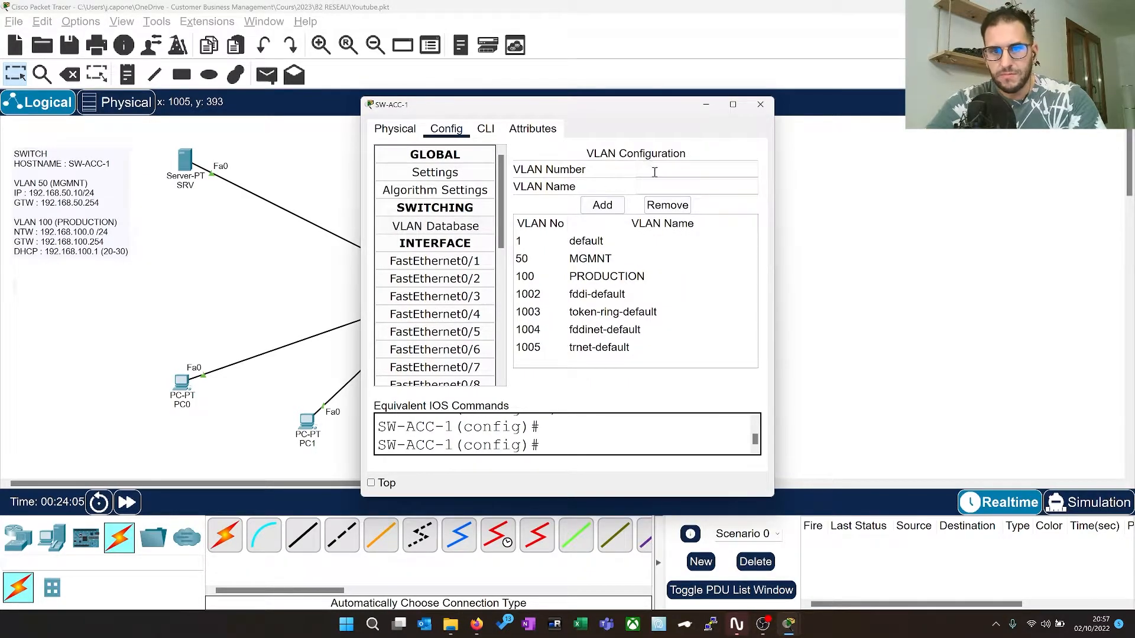
{"action": "left_click", "coordinate": [667, 174]}
{"action": "type", "text": "101"}
{"action": "key", "text": "Tab"}
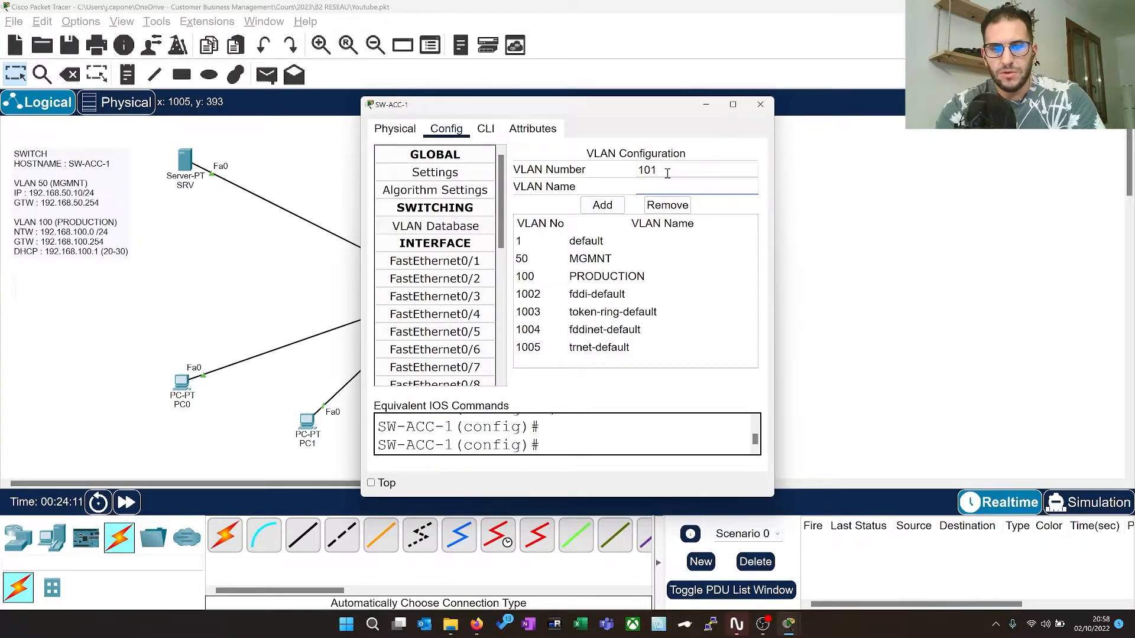
{"action": "type", "text": "DIRECTION"}
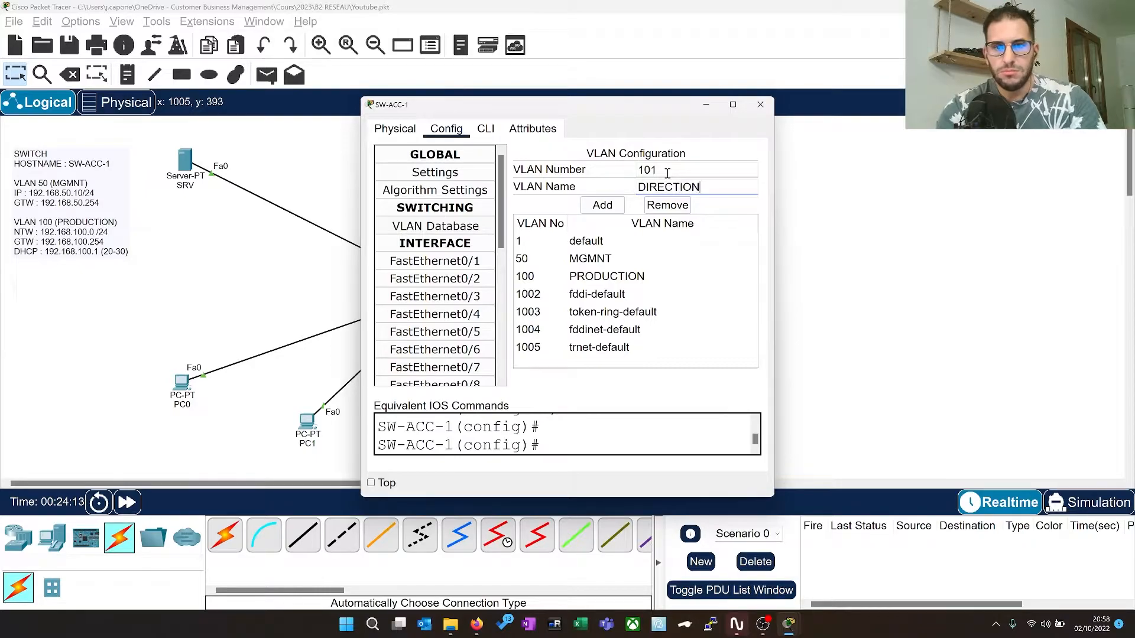
{"action": "left_click", "coordinate": [600, 207]}
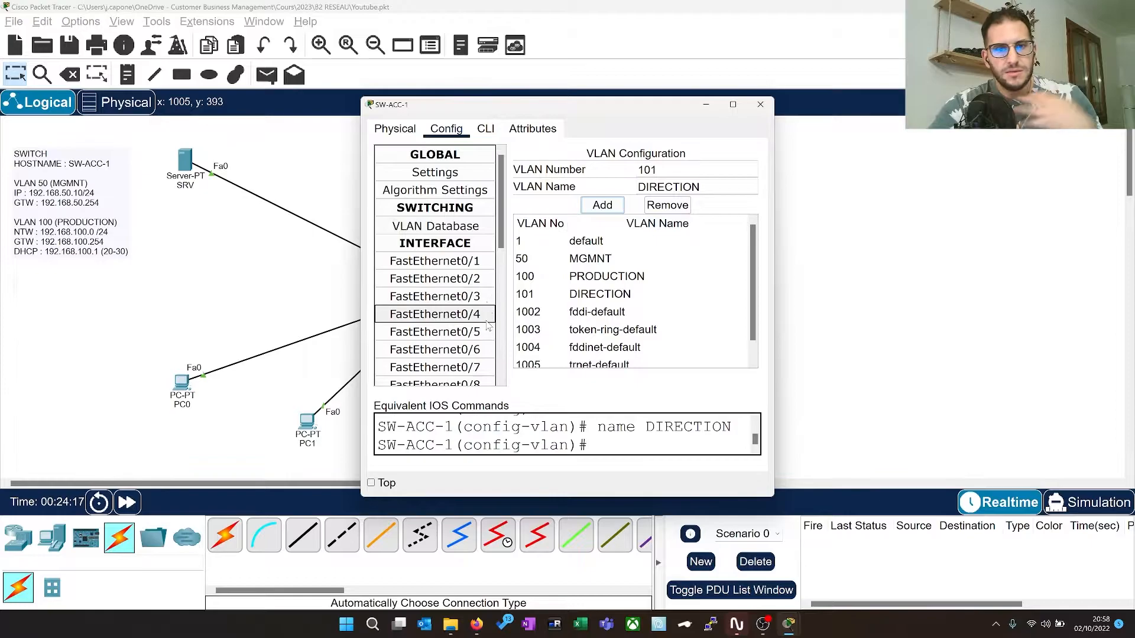
Assign SW-ACC-1's FastEthernet0/5 access port to VLAN 101 only, close the switch settings and fast-forward the simulation time
{"action": "left_click", "coordinate": [466, 332]}
{"action": "left_click_drag", "start_coordinate": [585, 110], "coordinate": [809, 116]}
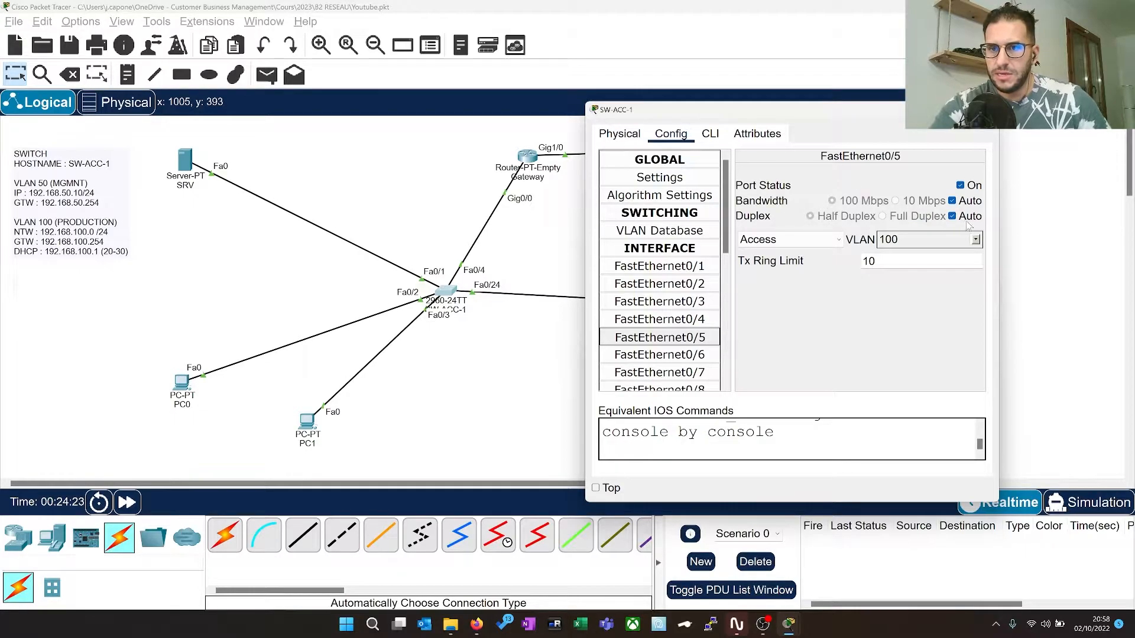
{"action": "left_click", "coordinate": [976, 240]}
{"action": "scroll", "coordinate": [901, 298], "scroll_direction": "down", "scroll_amount": 1}
{"action": "left_click", "coordinate": [904, 271]}
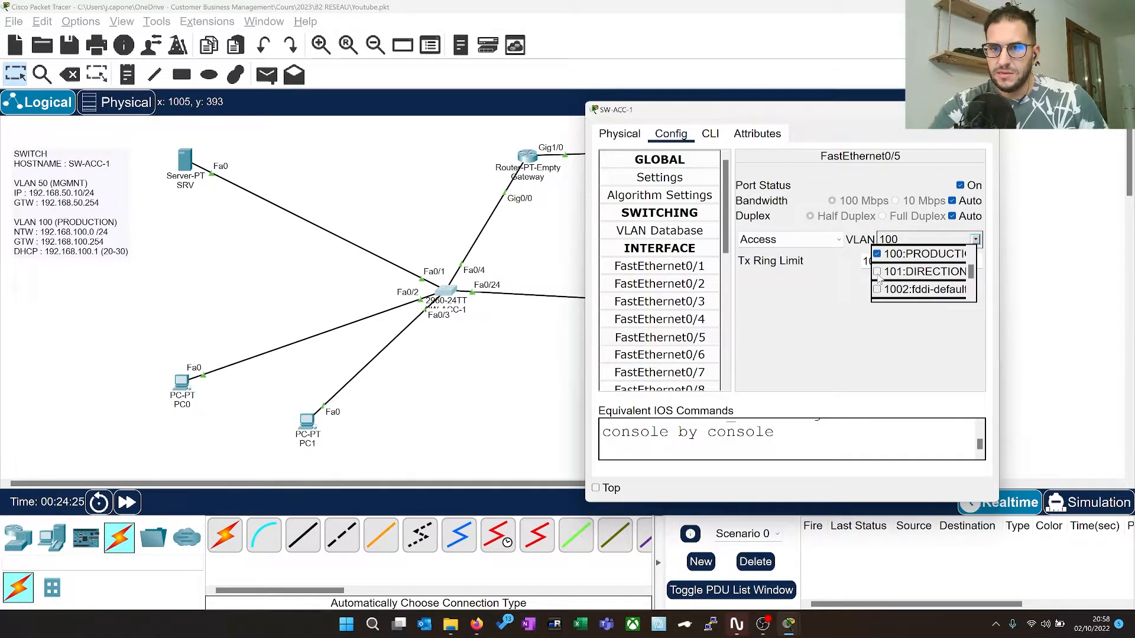
{"action": "left_click", "coordinate": [861, 329]}
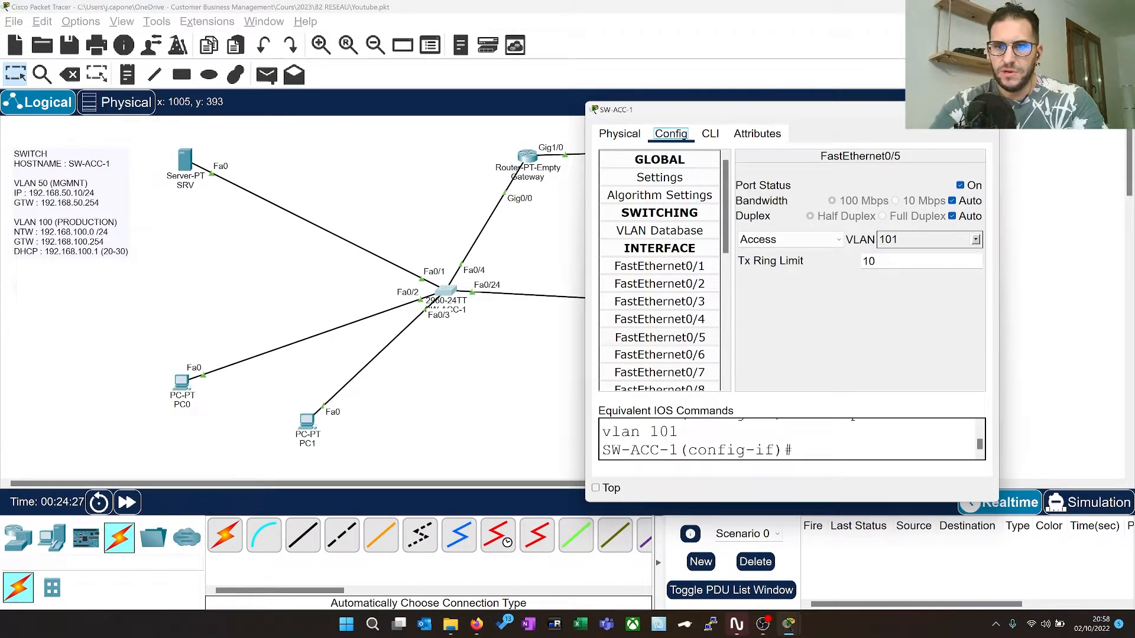
{"action": "left_click", "coordinate": [985, 110]}
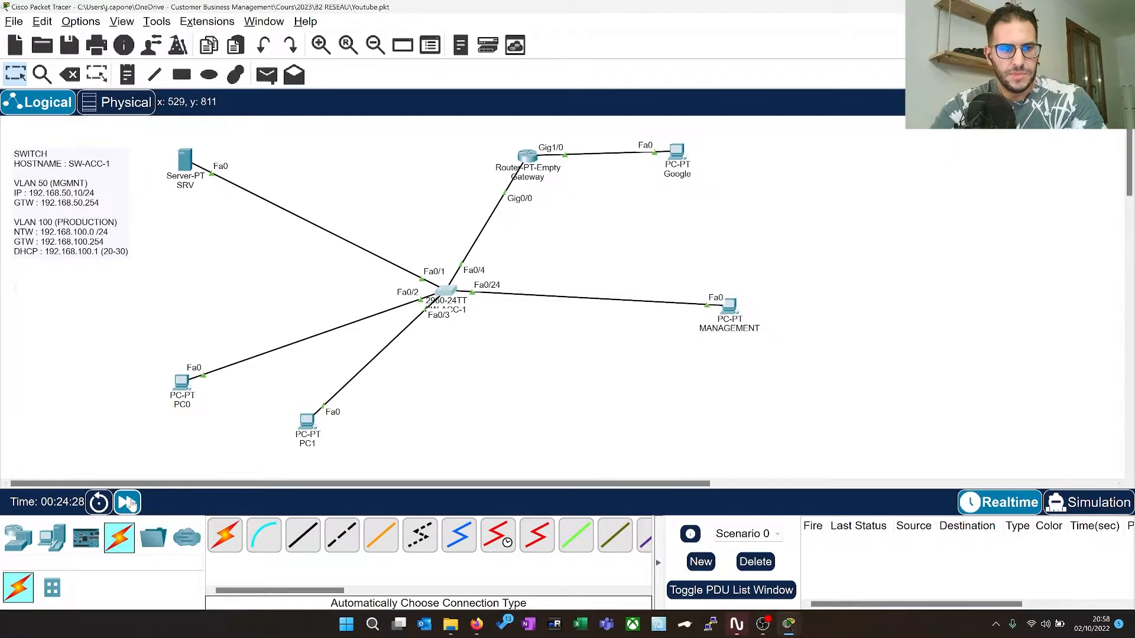
{"action": "left_click", "coordinate": [127, 503]}
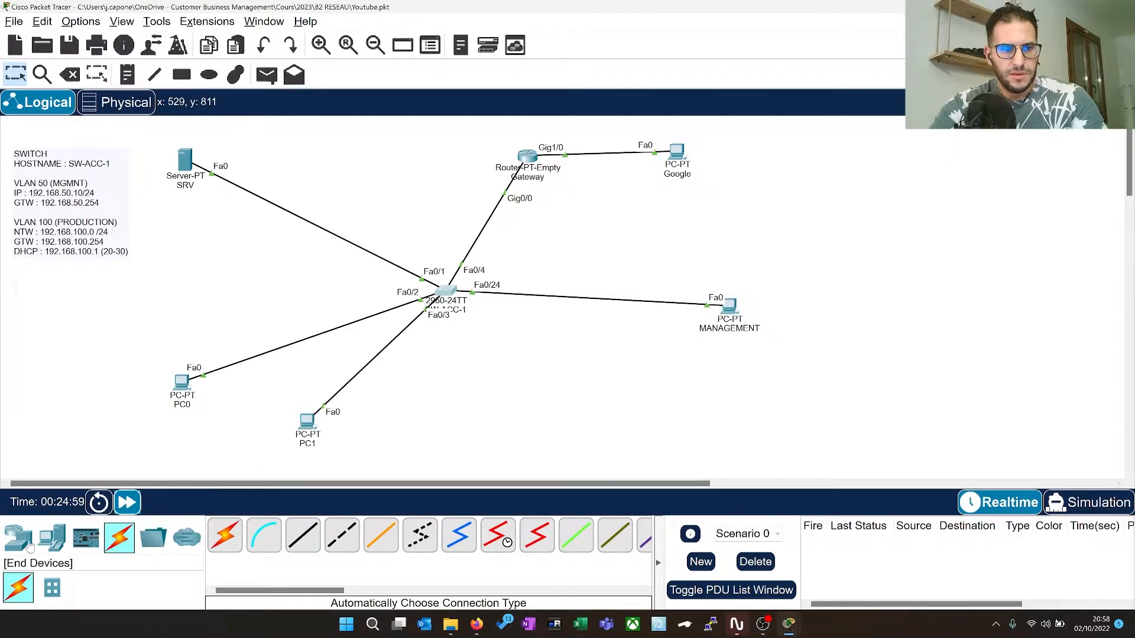
Add a new PC to the workspace below the switch, in the spot PC1 used to occupy
{"action": "left_click", "coordinate": [21, 538]}
{"action": "left_click", "coordinate": [52, 539]}
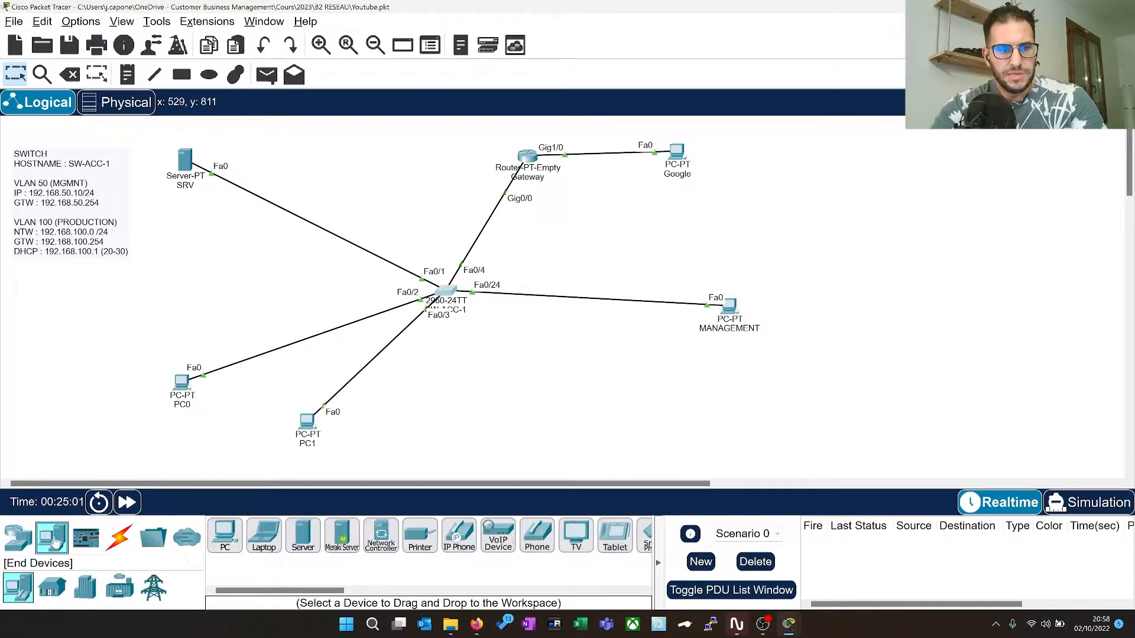
{"action": "left_click", "coordinate": [224, 534]}
{"action": "left_click", "coordinate": [511, 414]}
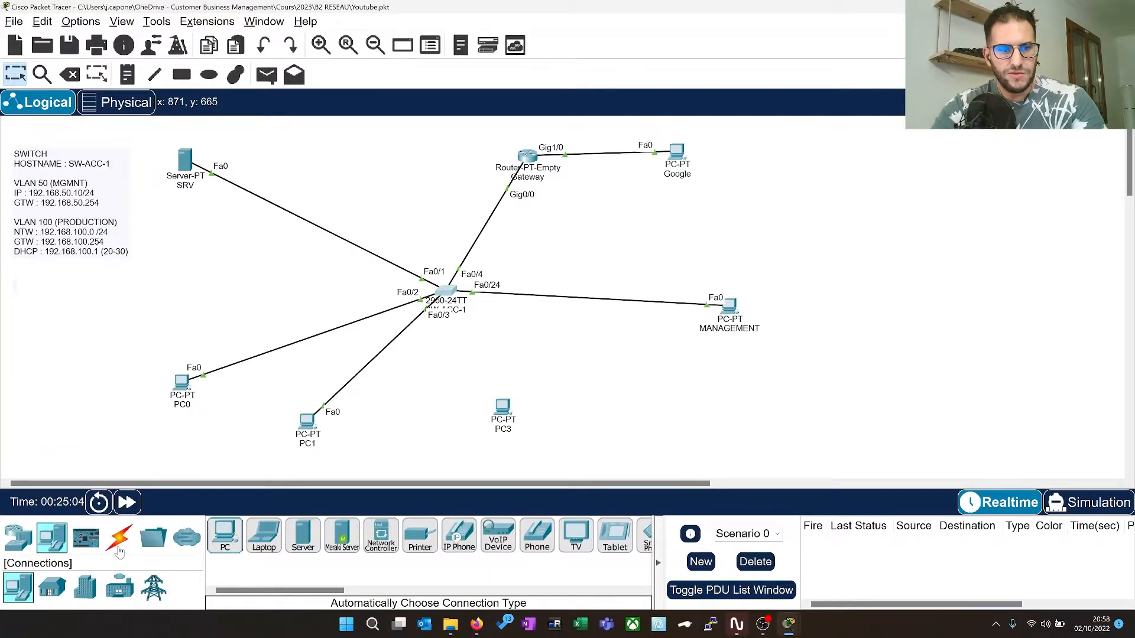
Connect SW-ACC-1's FastEthernet0/5 to PC3's FastEthernet0 with a copper straight-through cable
{"action": "left_click", "coordinate": [119, 551]}
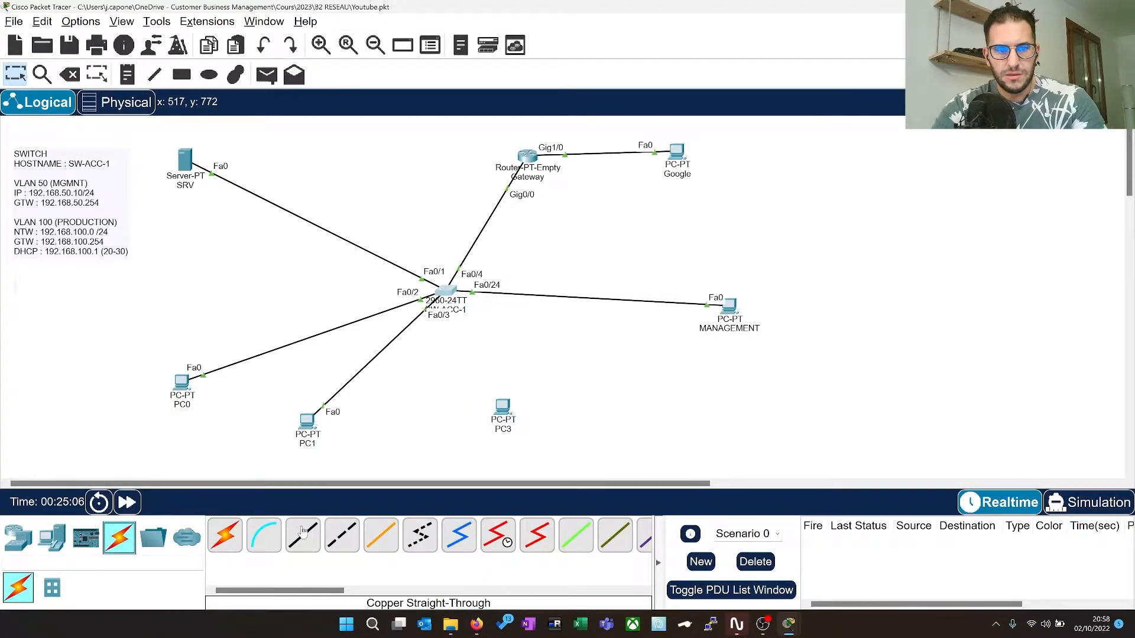
{"action": "left_click", "coordinate": [301, 535]}
{"action": "left_click", "coordinate": [443, 291]}
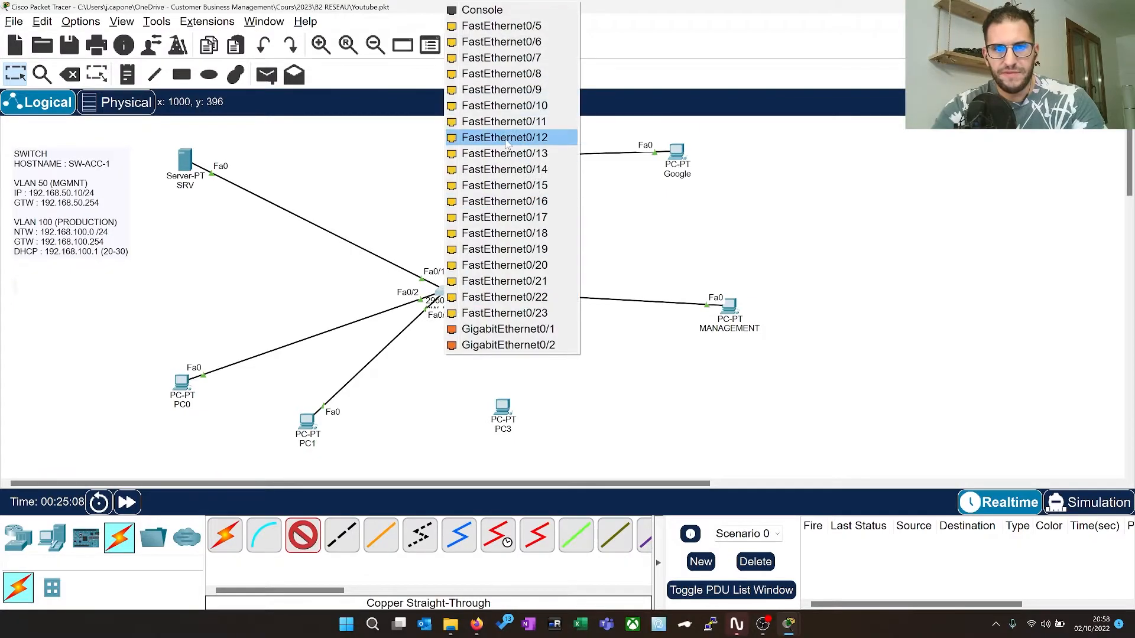
{"action": "left_click", "coordinate": [502, 26]}
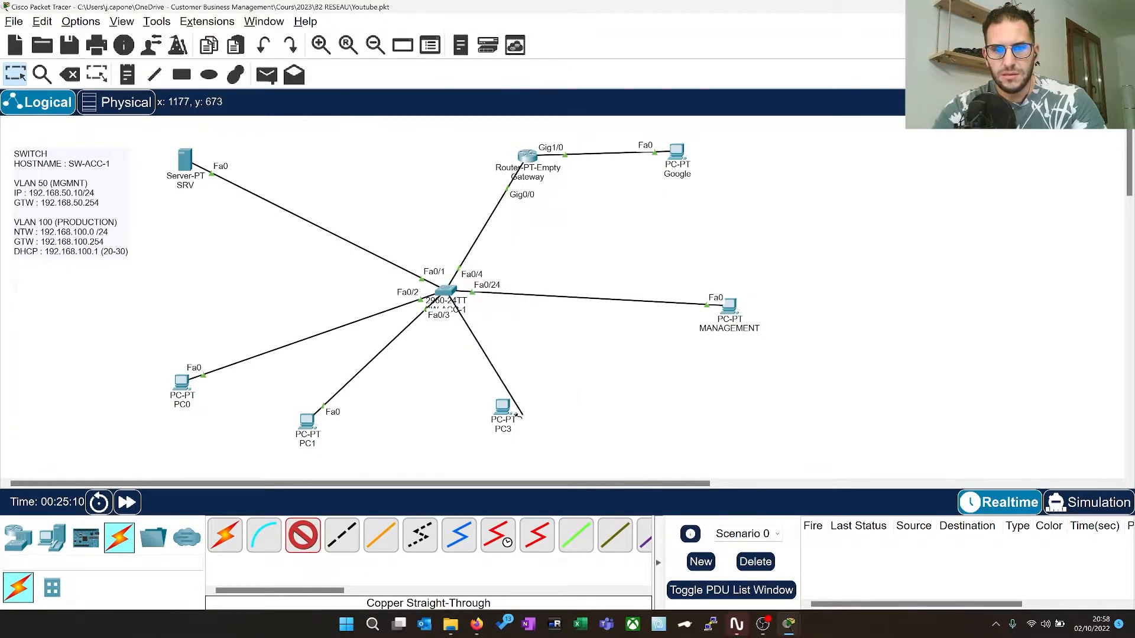
{"action": "left_click", "coordinate": [501, 410]}
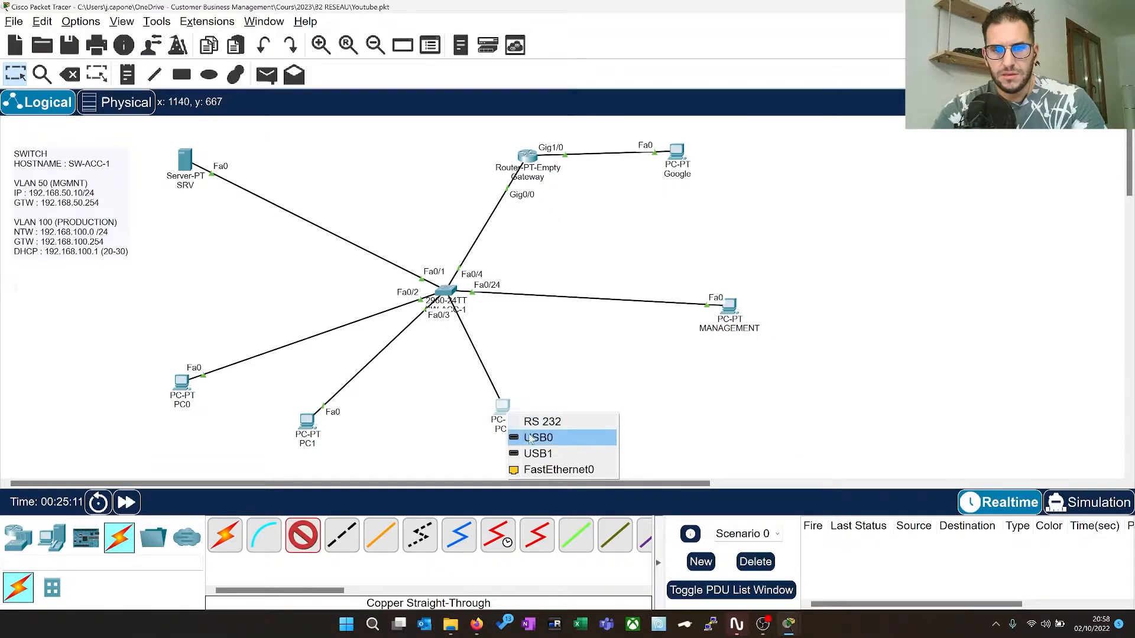
{"action": "left_click", "coordinate": [543, 469]}
Switch PC3 to DHCP for its IPv4 settings, check its FastEthernet0 configuration, and fast-forward the simulation time
{"action": "left_click", "coordinate": [503, 406]}
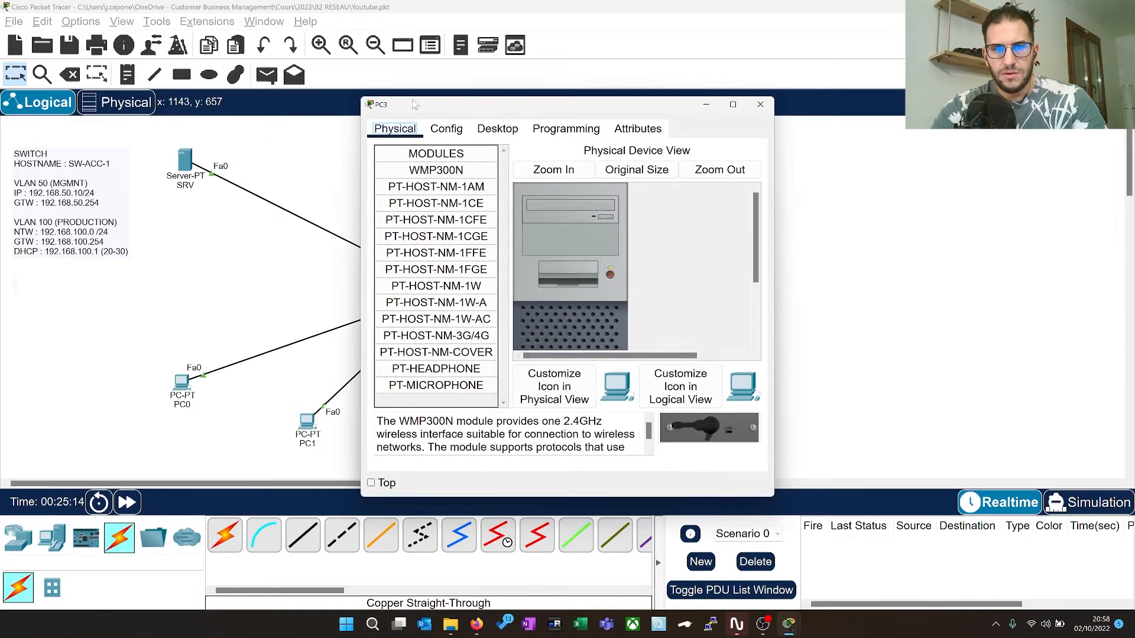
{"action": "left_click", "coordinate": [446, 128]}
{"action": "left_click", "coordinate": [552, 250]}
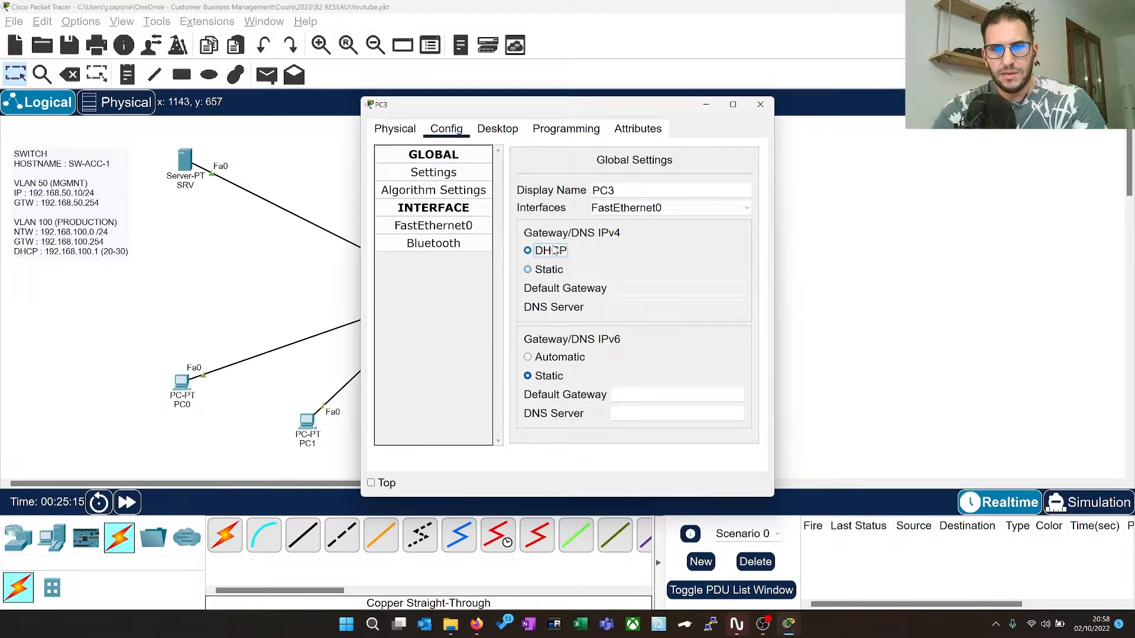
{"action": "left_click", "coordinate": [456, 229]}
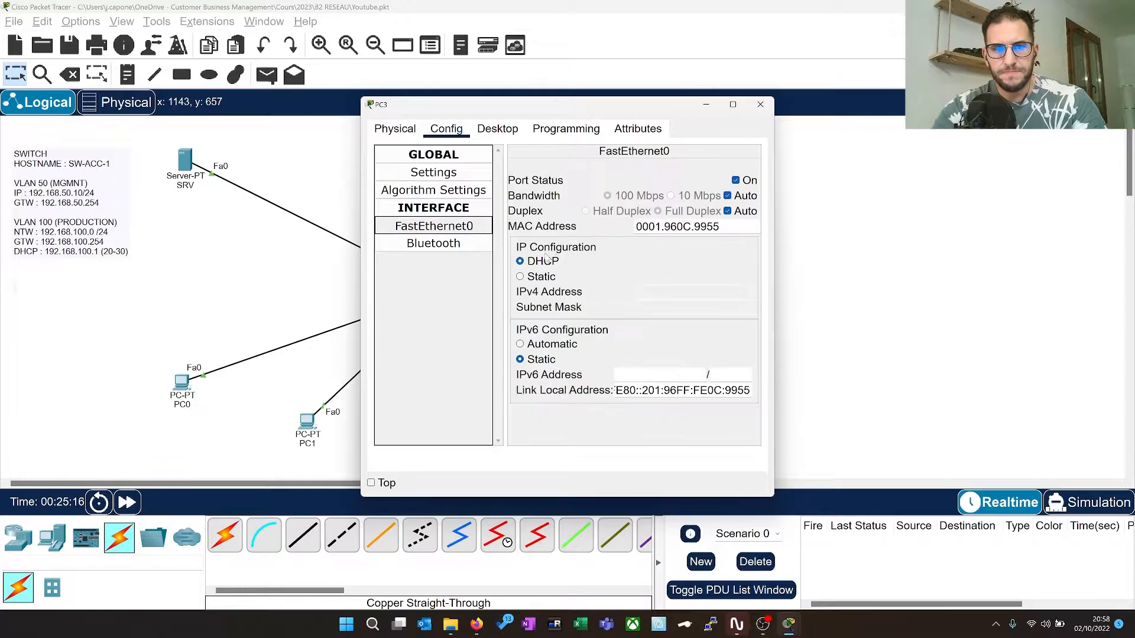
{"action": "left_click", "coordinate": [765, 110]}
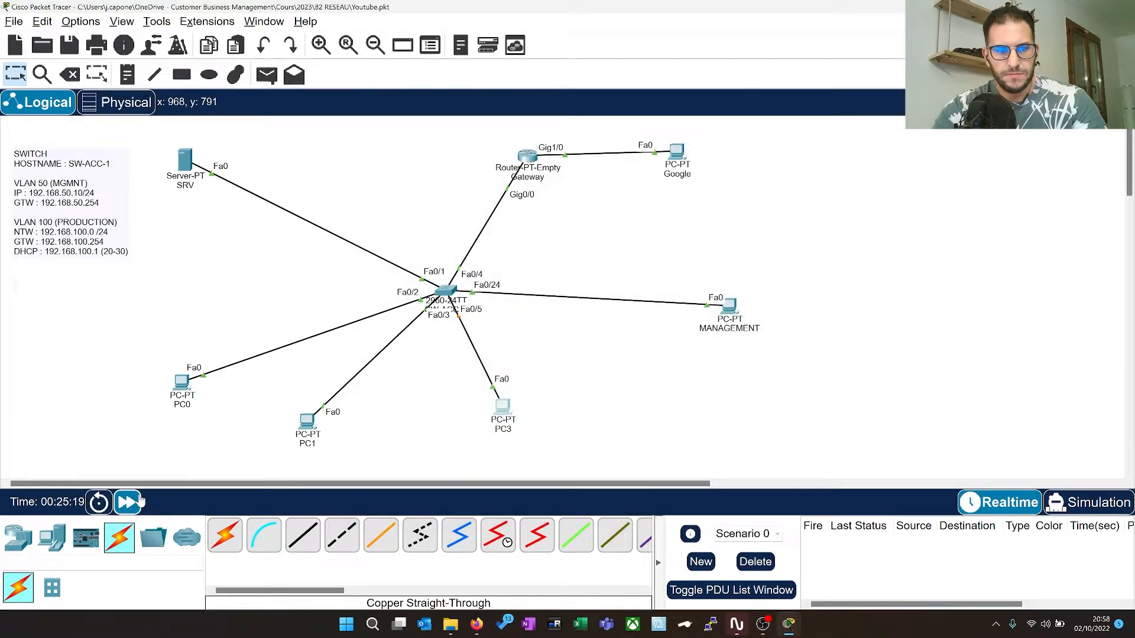
{"action": "left_click", "coordinate": [141, 501]}
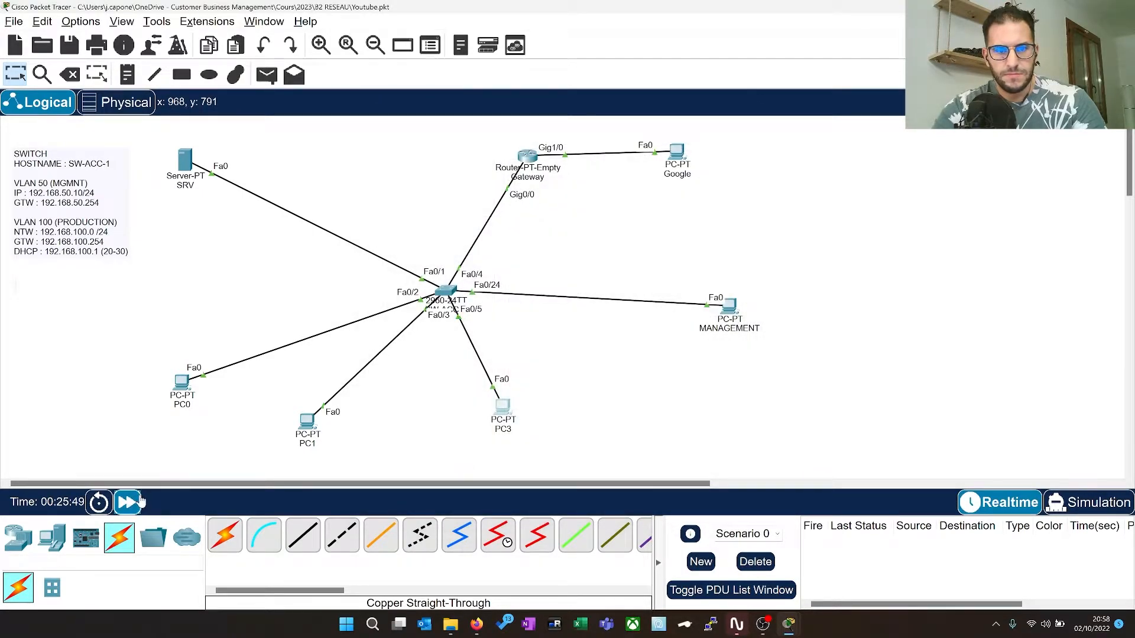
Inspect the IP addressing of PC3 and the other hosts, including PC0's FastEthernet0 configuration
{"action": "mouse_move", "coordinate": [504, 408]}
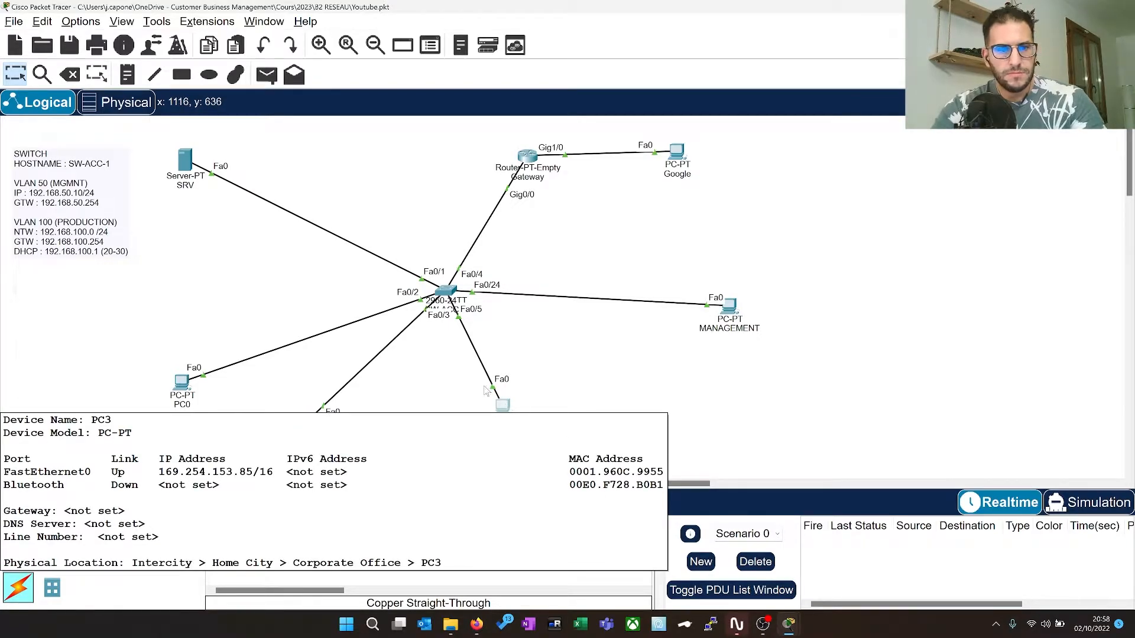
{"action": "mouse_move", "coordinate": [182, 164]}
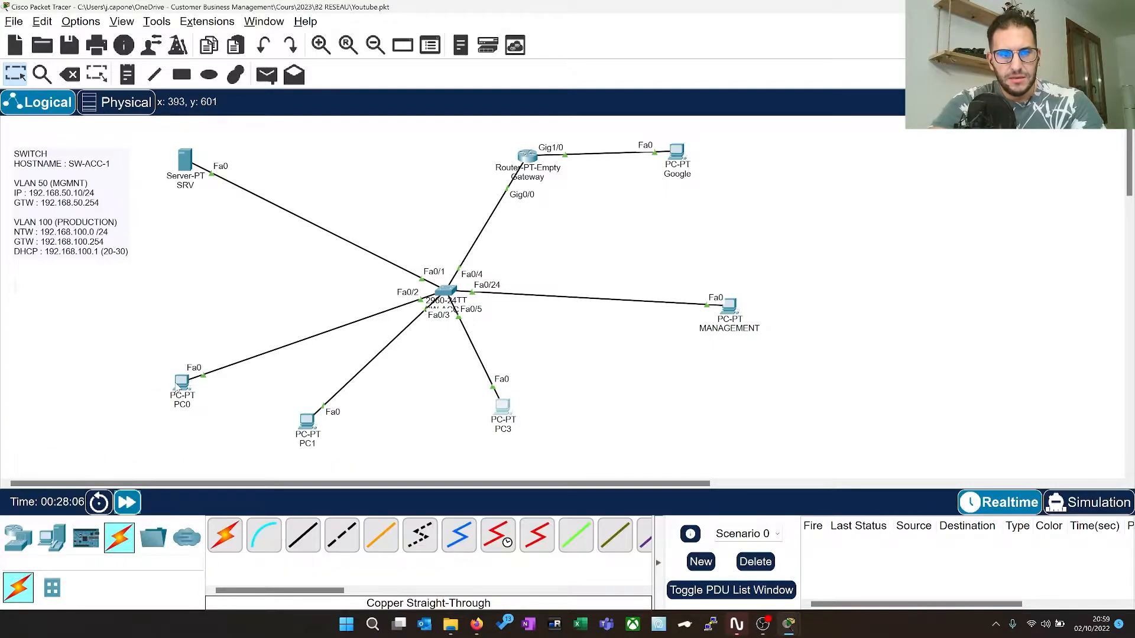
{"action": "mouse_move", "coordinate": [177, 393]}
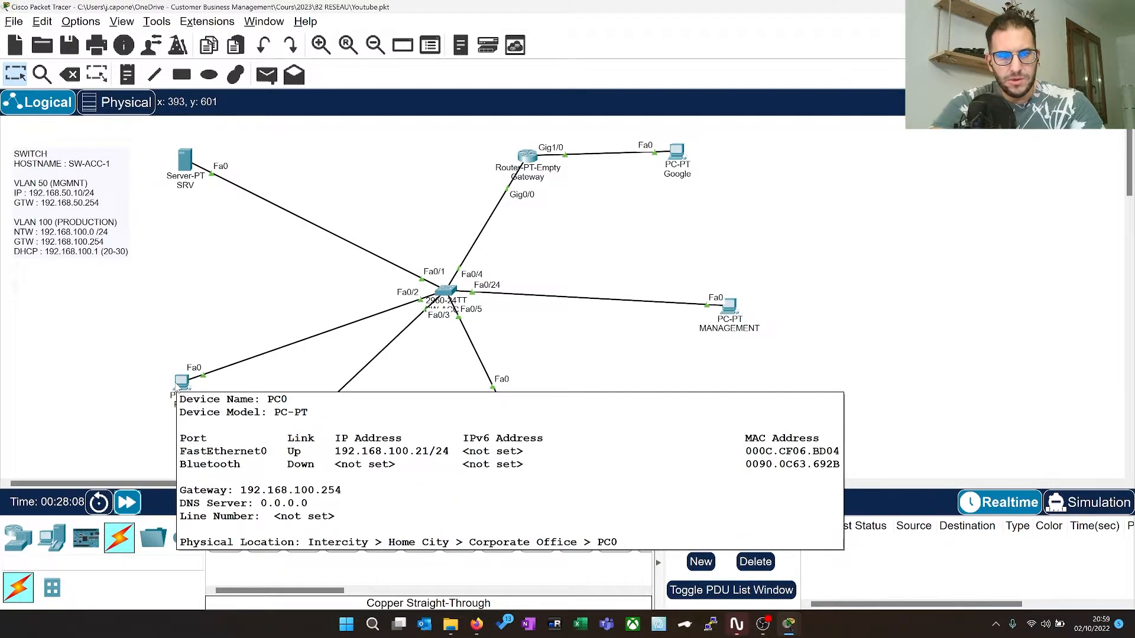
{"action": "left_click", "coordinate": [176, 393]}
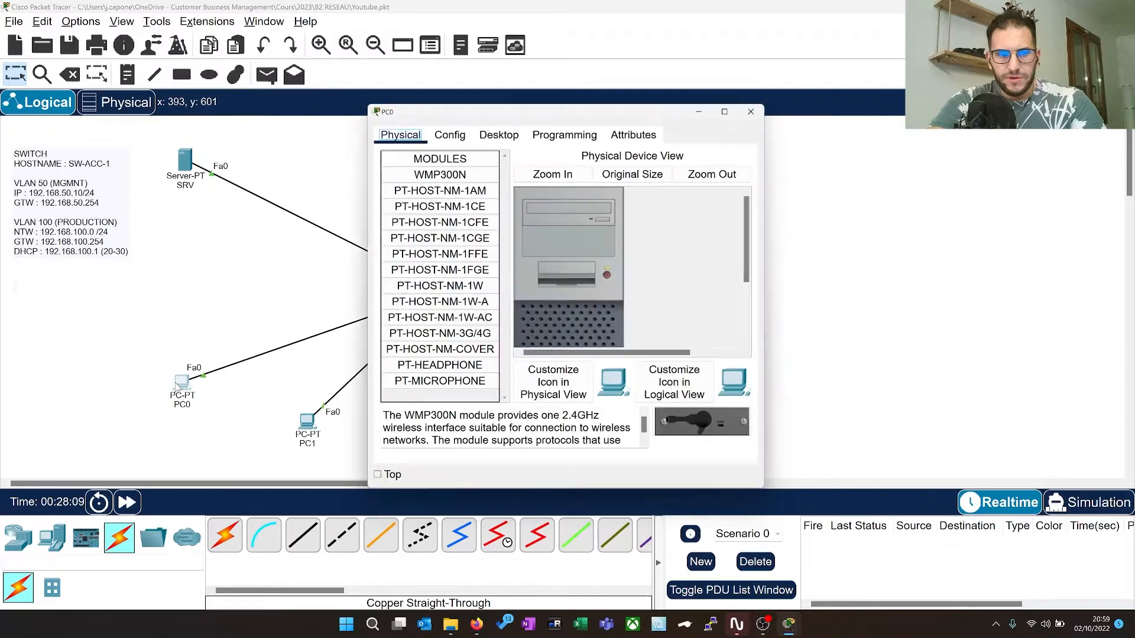
{"action": "left_click", "coordinate": [448, 129]}
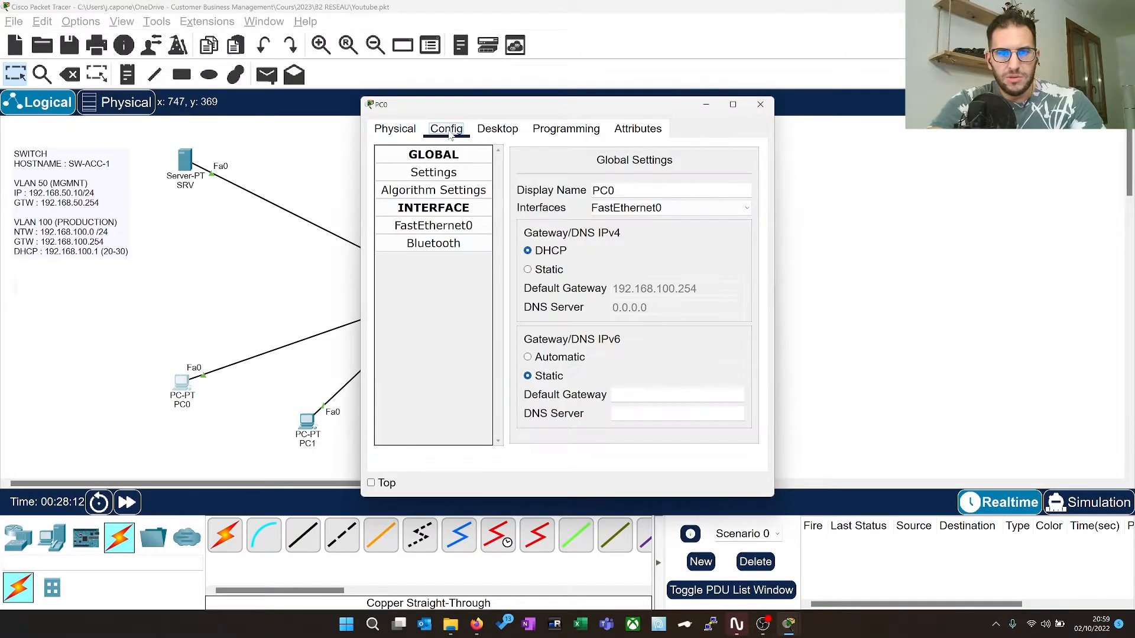
{"action": "left_click", "coordinate": [433, 226]}
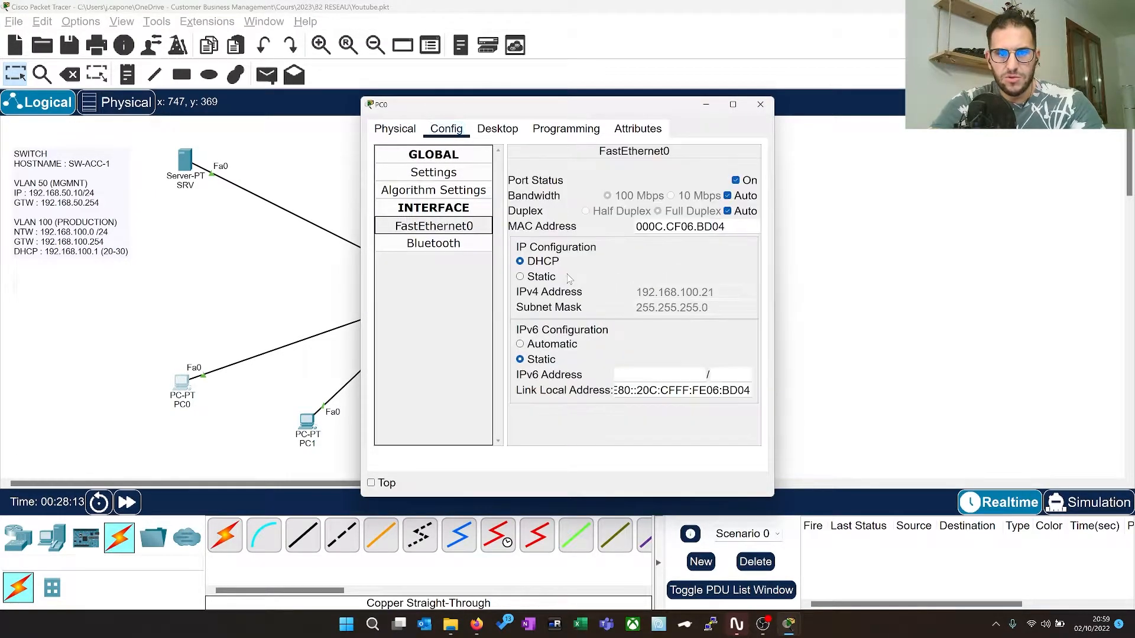
{"action": "left_click", "coordinate": [761, 104]}
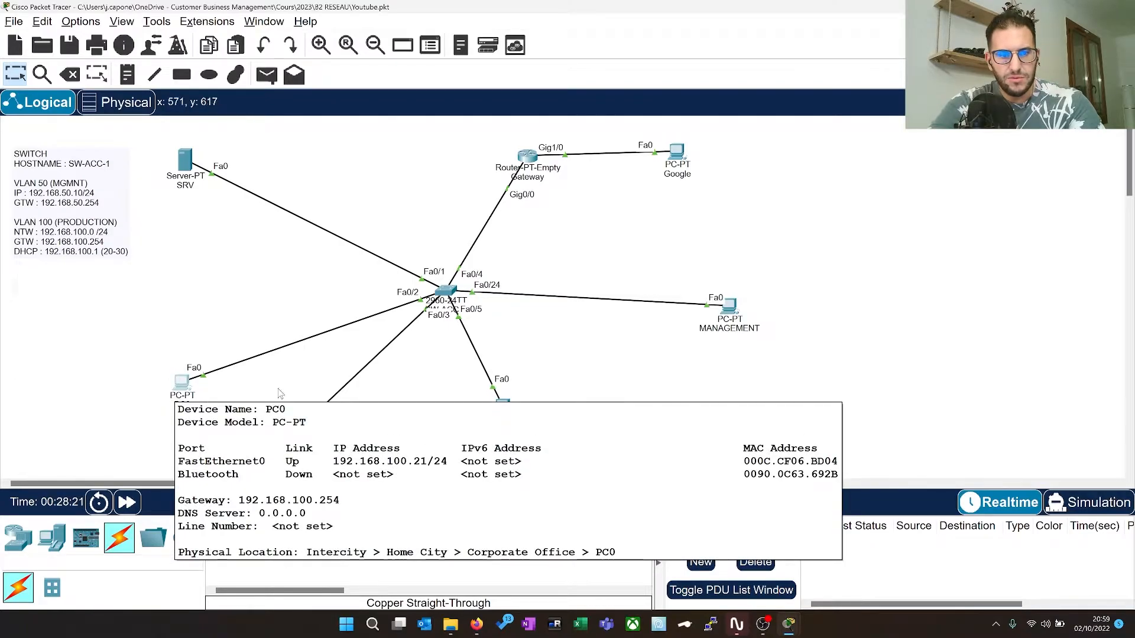
{"action": "mouse_move", "coordinate": [310, 424]}
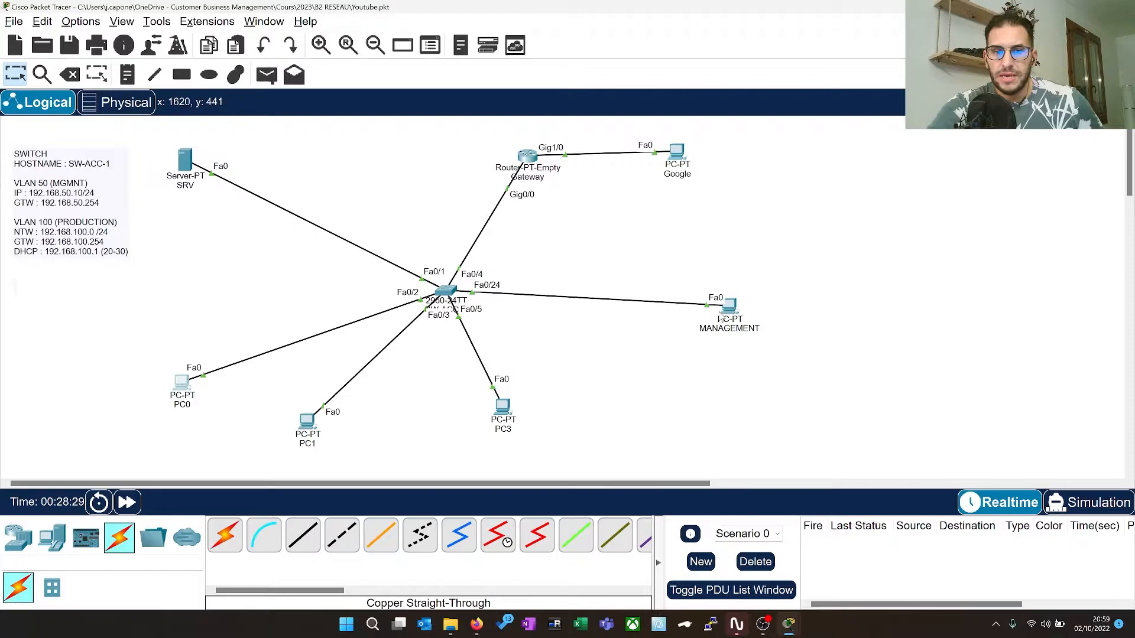
{"action": "mouse_move", "coordinate": [722, 317]}
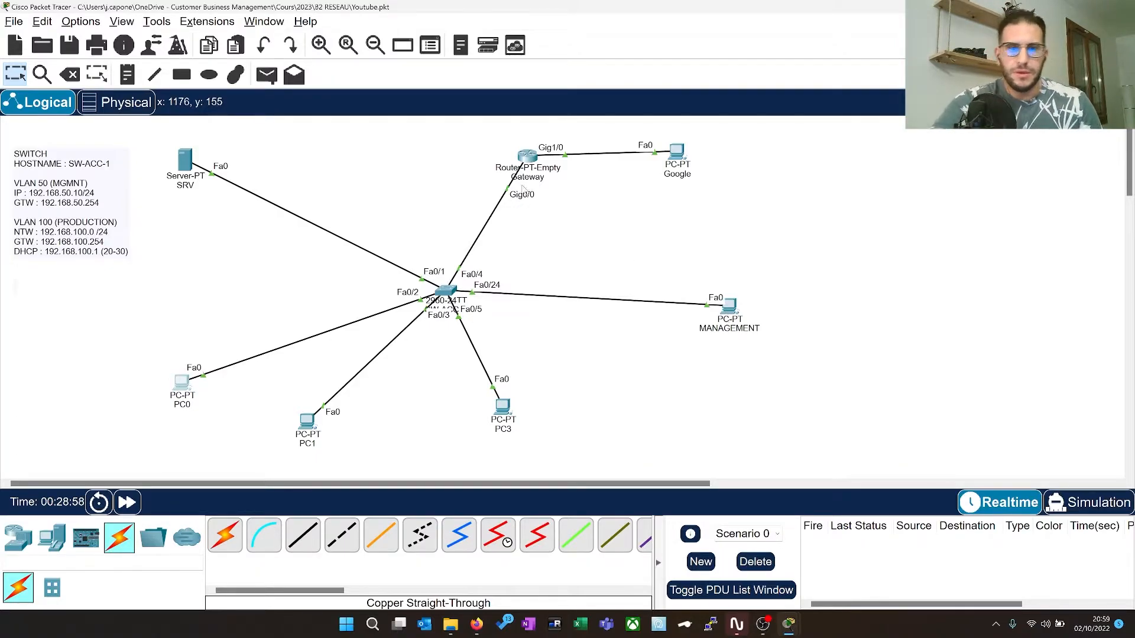
Shift the Gateway router slightly toward the server side and display its IP routing table with sh ip ro
{"action": "left_click_drag", "start_coordinate": [526, 166], "coordinate": [499, 166]}
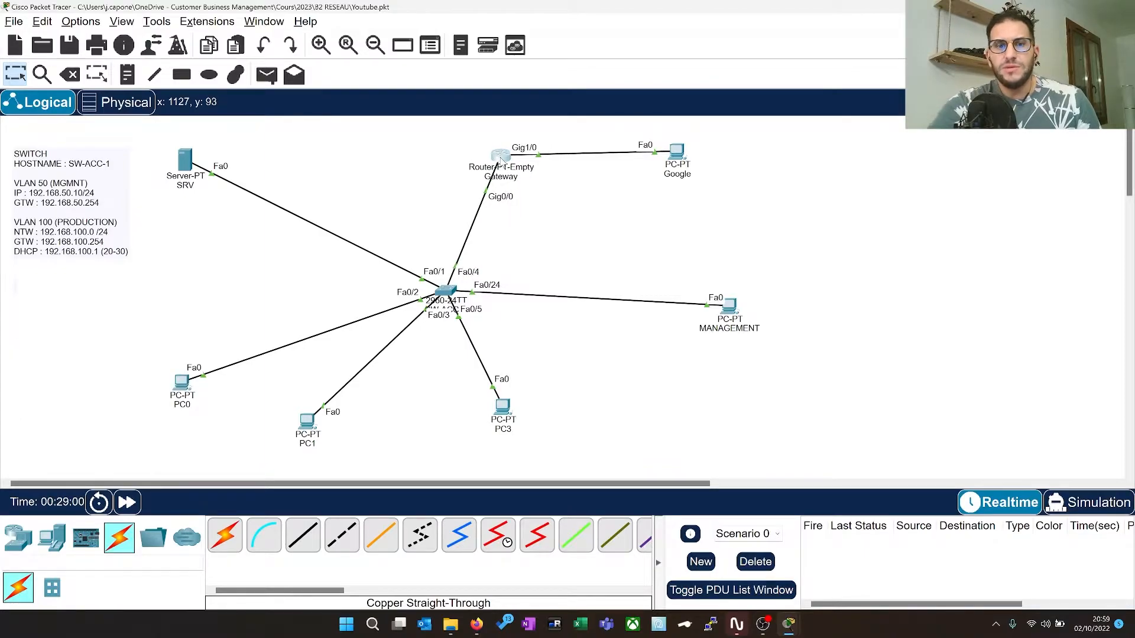
{"action": "left_click", "coordinate": [500, 157]}
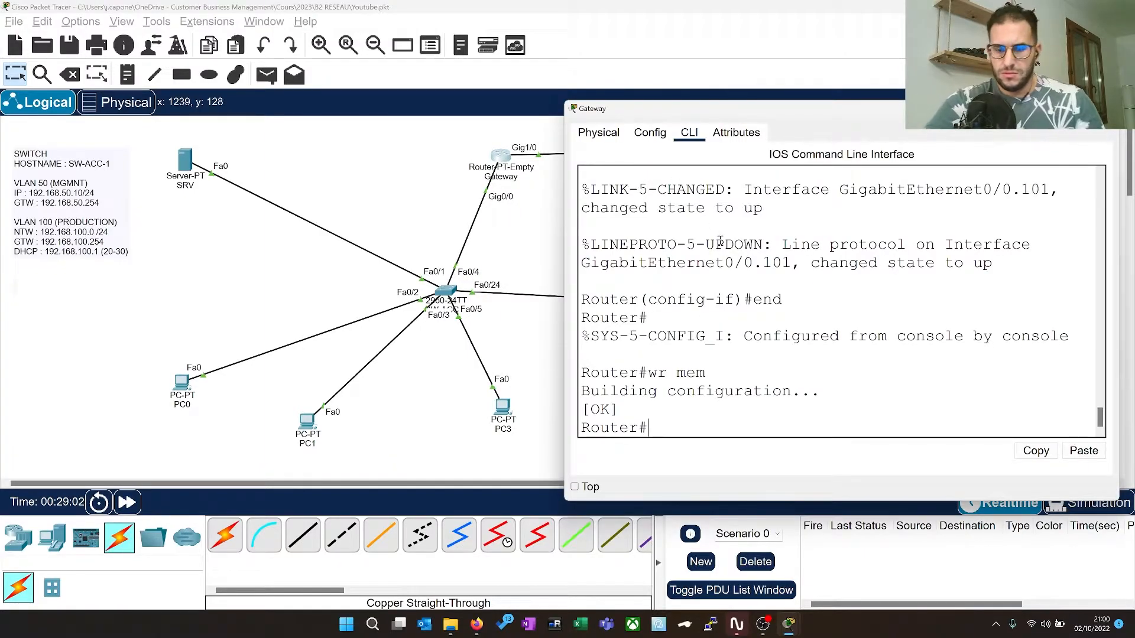
{"action": "key", "text": "Return"}
{"action": "key", "text": "Return"}
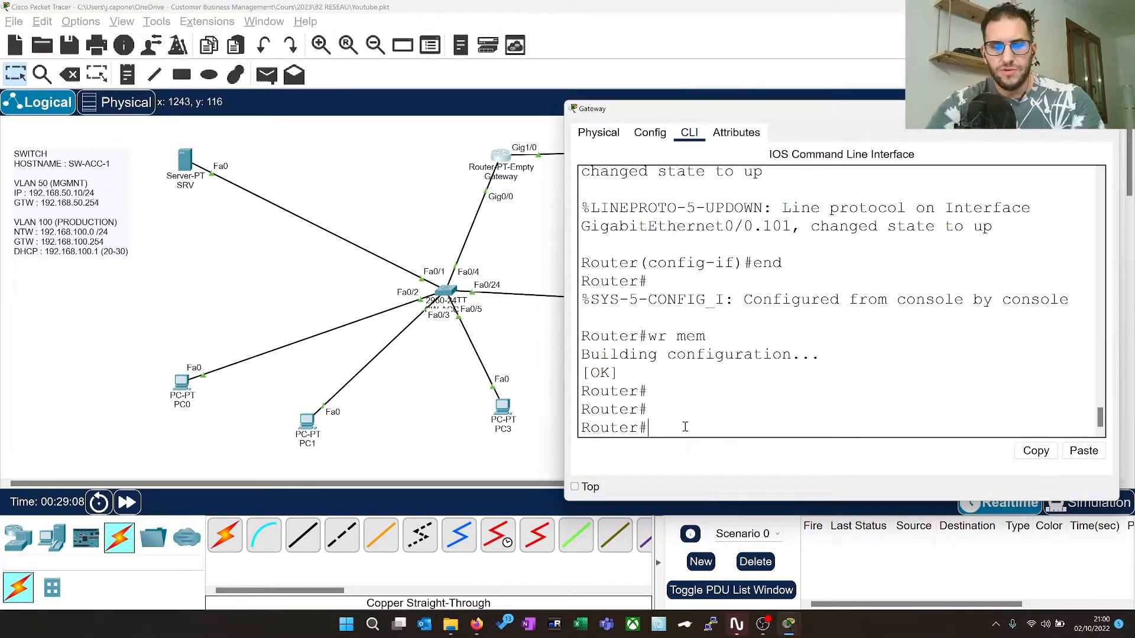
{"action": "type", "text": "sh ip ro"}
{"action": "key", "text": "Return"}
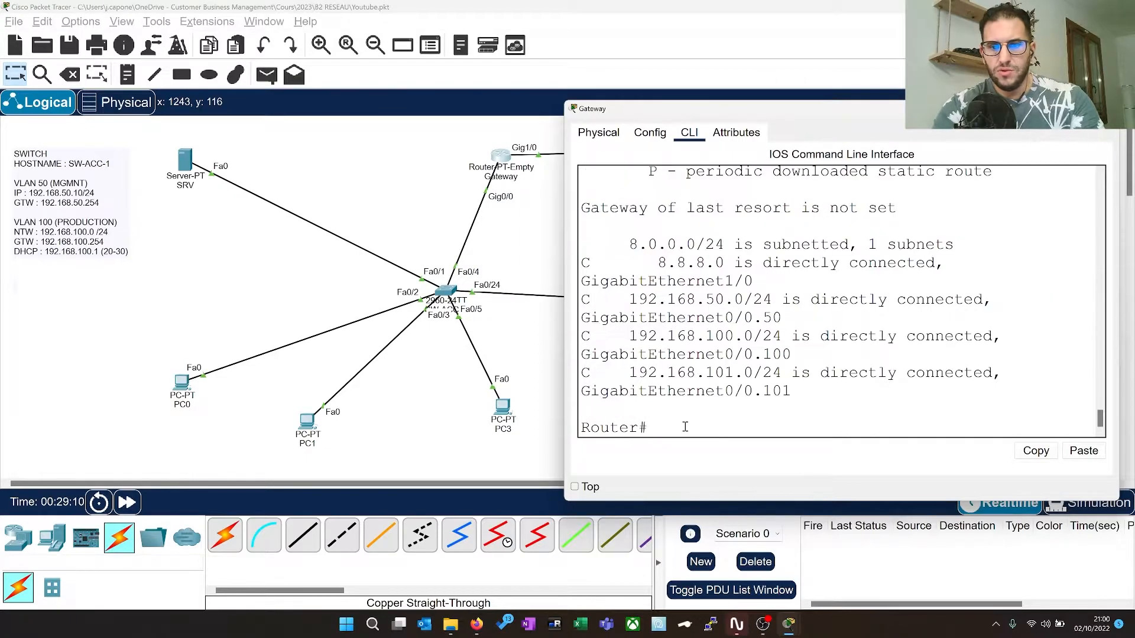
{"action": "left_click_drag", "start_coordinate": [565, 306], "coordinate": [394, 294]}
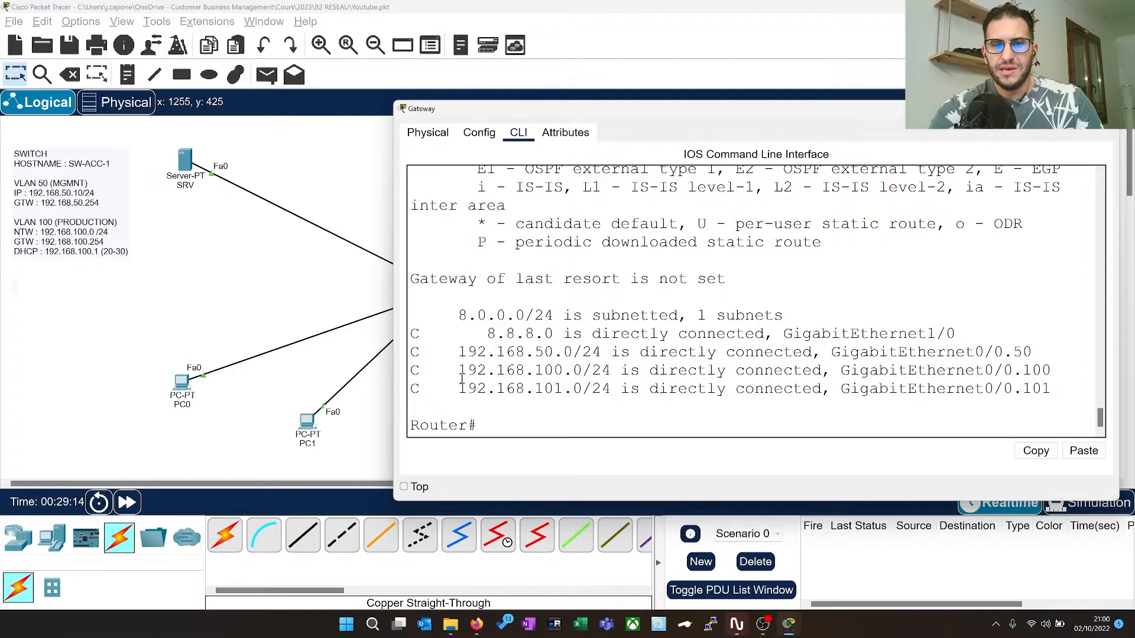
{"action": "left_click", "coordinate": [1104, 109]}
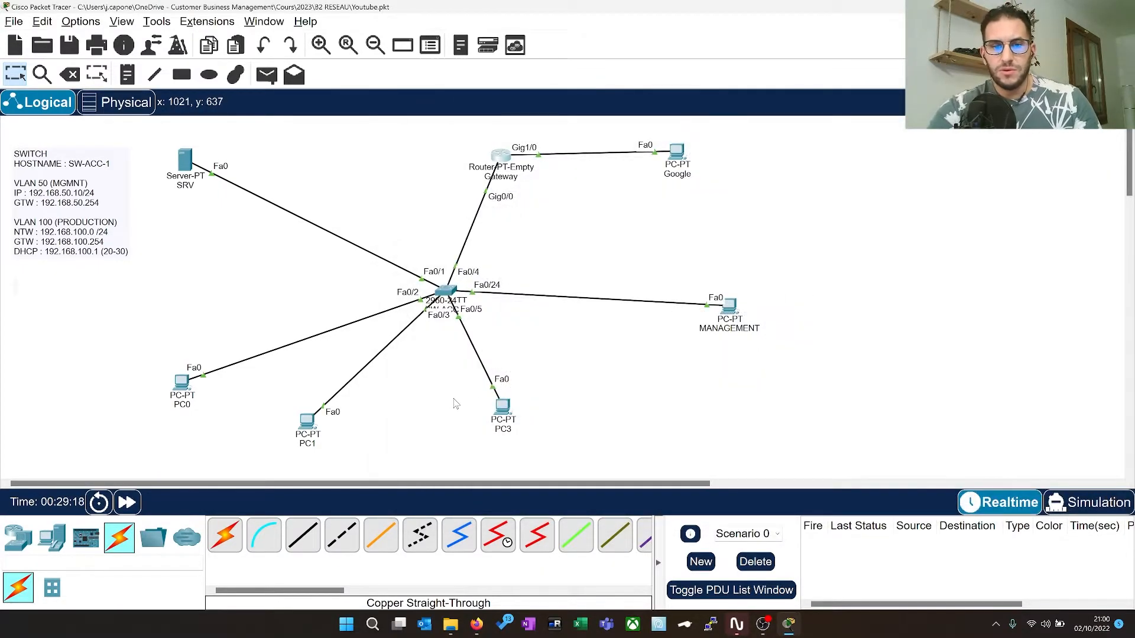
Ping 8.8.8.8 from PC3's command prompt to test its connectivity to the Google host
{"action": "left_click", "coordinate": [502, 407]}
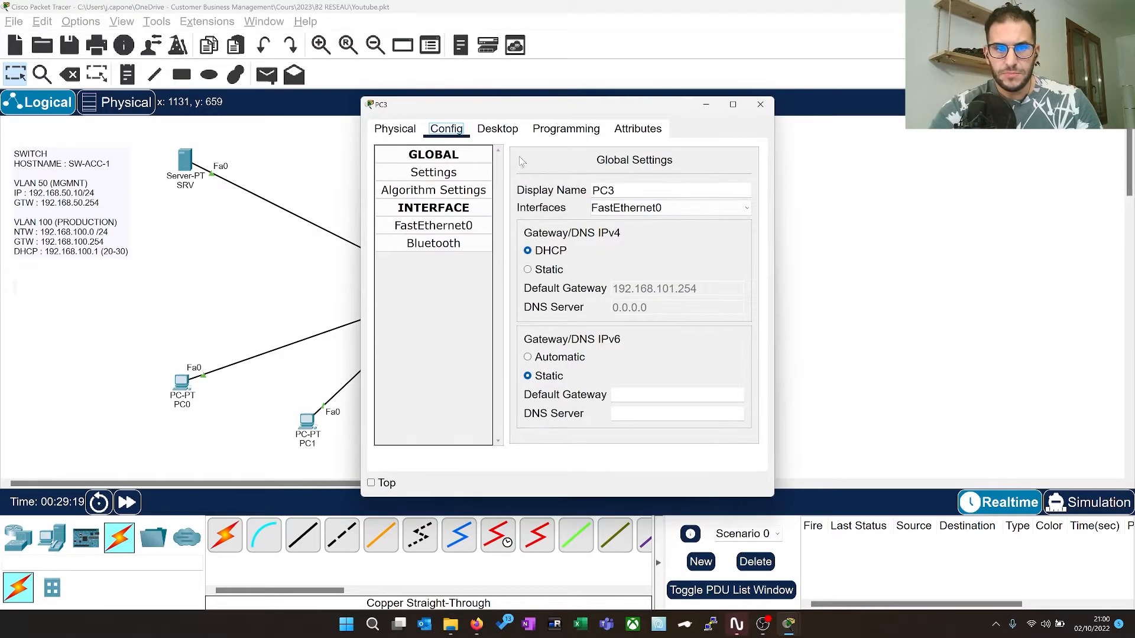
{"action": "left_click", "coordinate": [505, 130]}
{"action": "left_click", "coordinate": [627, 201]}
{"action": "type", "text": "ping 8.8.8.8"}
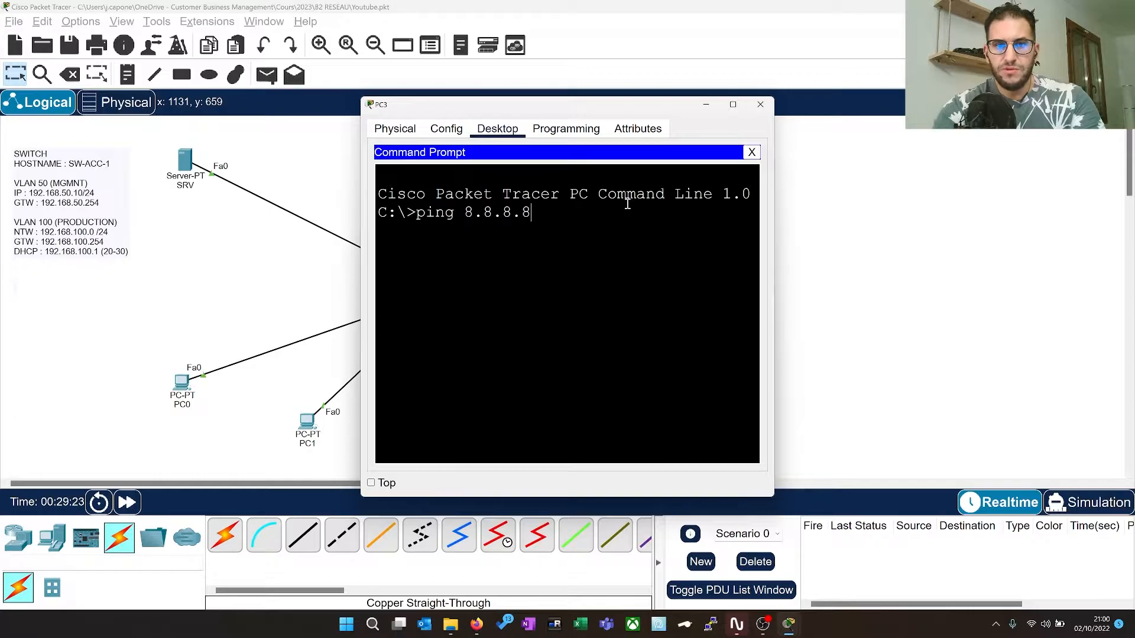
{"action": "key", "text": "Return"}
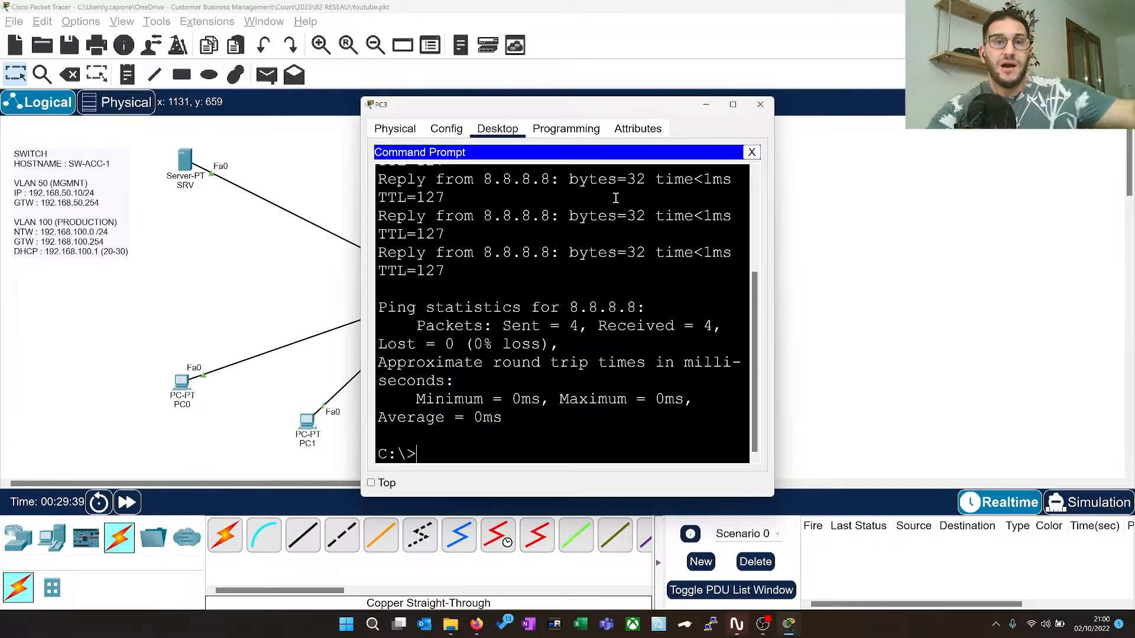
{"action": "left_click", "coordinate": [751, 152]}
{"action": "left_click", "coordinate": [751, 106]}
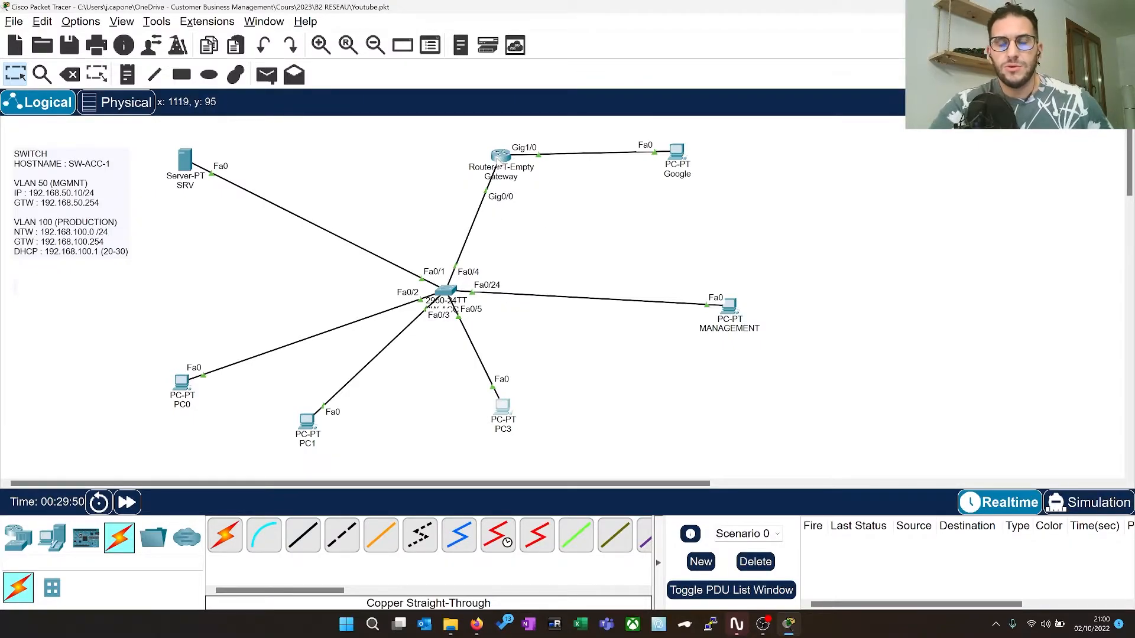
Move the Google PC between the server and the Gateway router, and bring the MANAGEMENT PC closer to the switch
{"action": "mouse_move", "coordinate": [501, 165]}
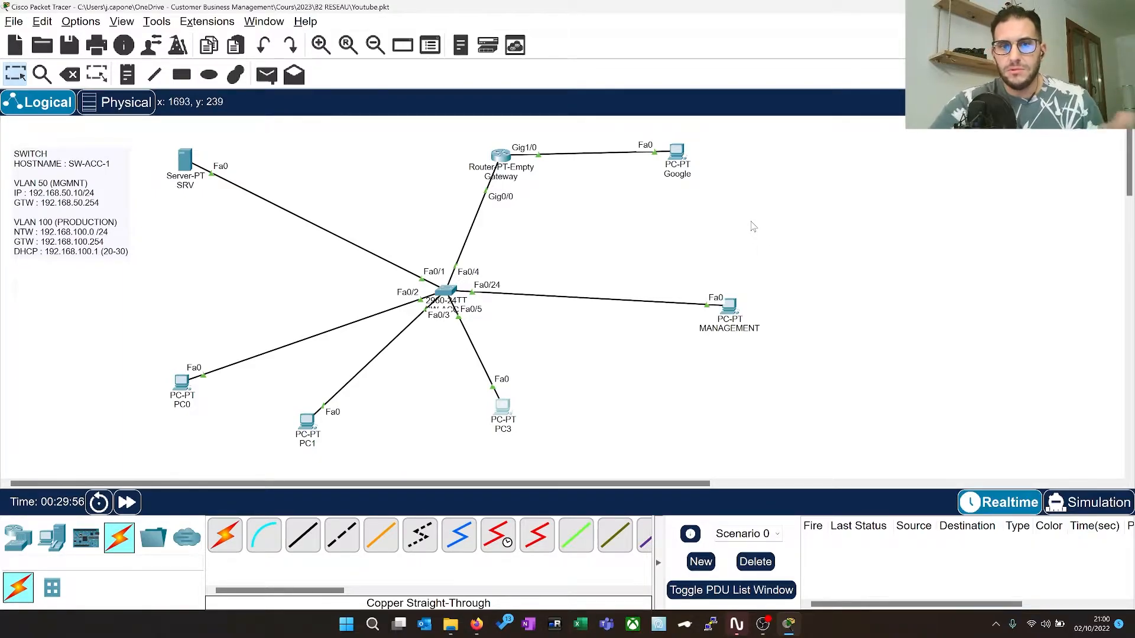
{"action": "left_click_drag", "start_coordinate": [676, 155], "coordinate": [366, 144]}
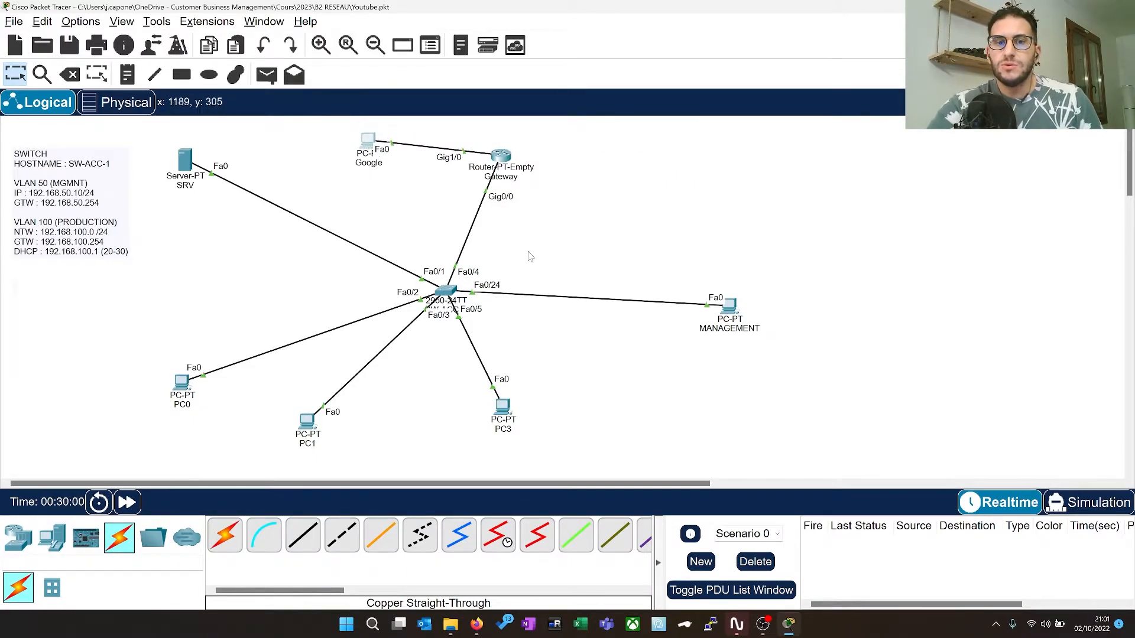
{"action": "left_click_drag", "start_coordinate": [728, 308], "coordinate": [585, 341]}
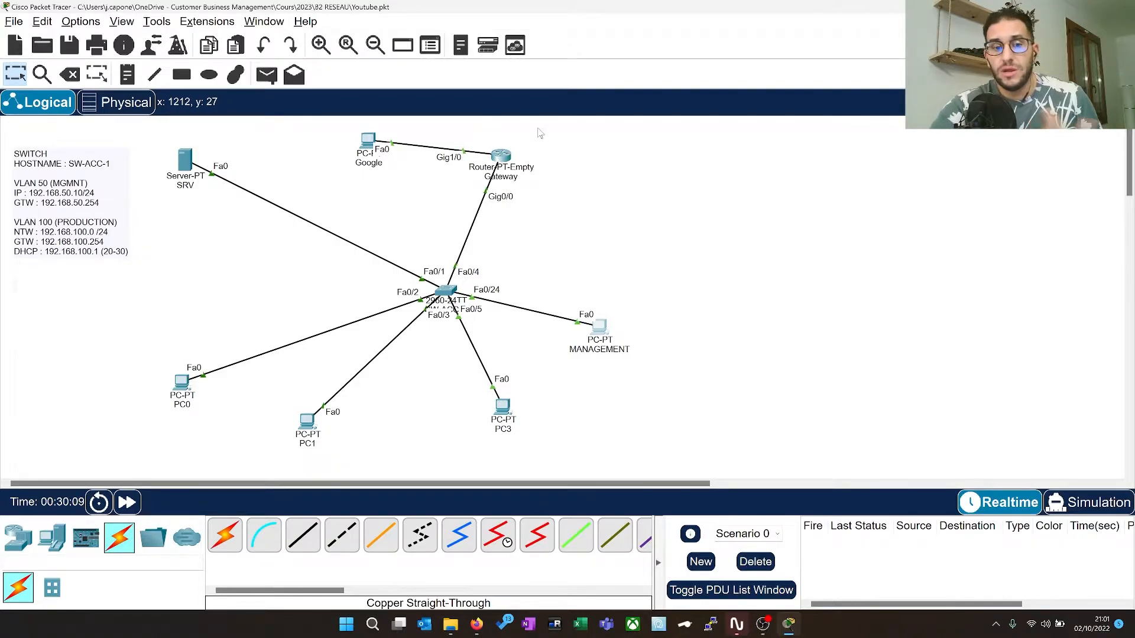
Add a PT-Empty router to the workspace, in the free area to the right of the Gateway router
{"action": "left_click", "coordinate": [18, 538]}
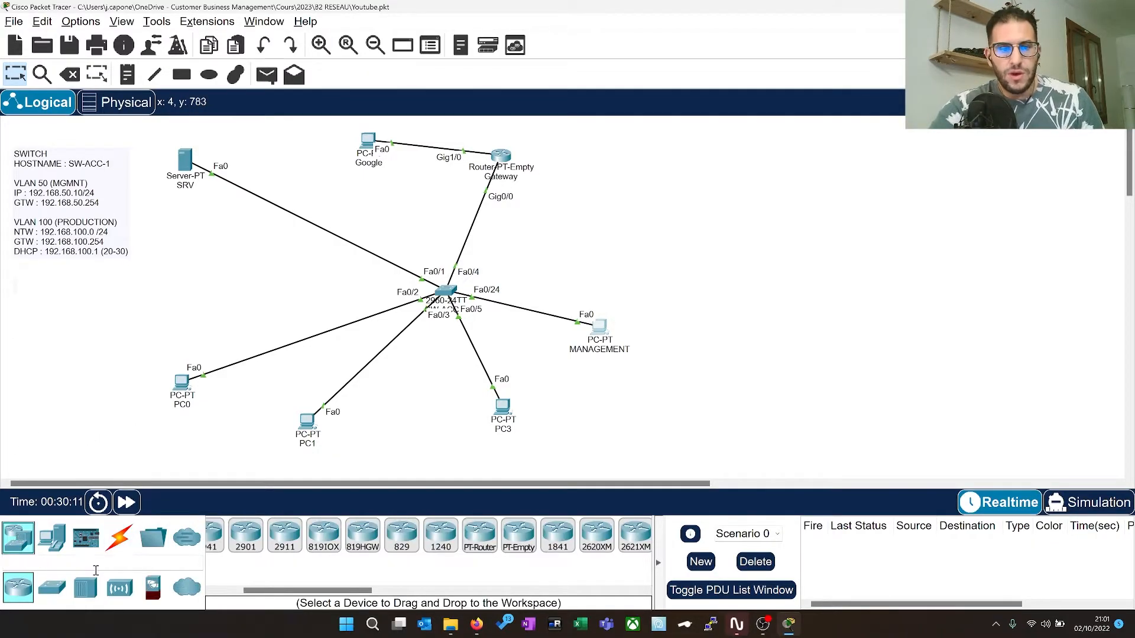
{"action": "left_click", "coordinate": [524, 535]}
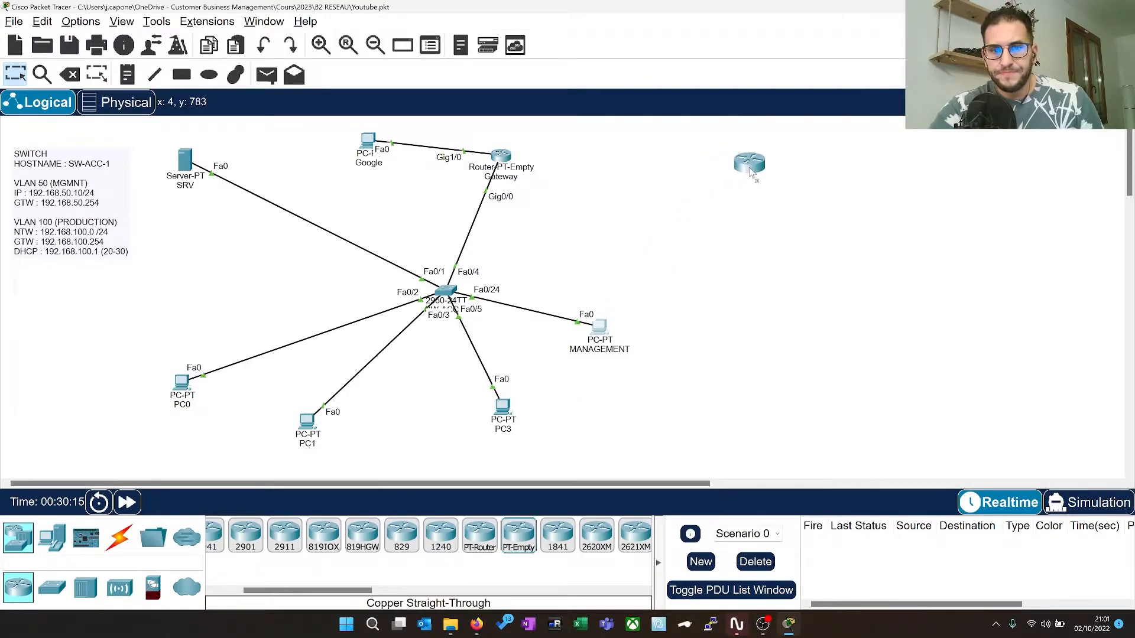
{"action": "left_click", "coordinate": [774, 171]}
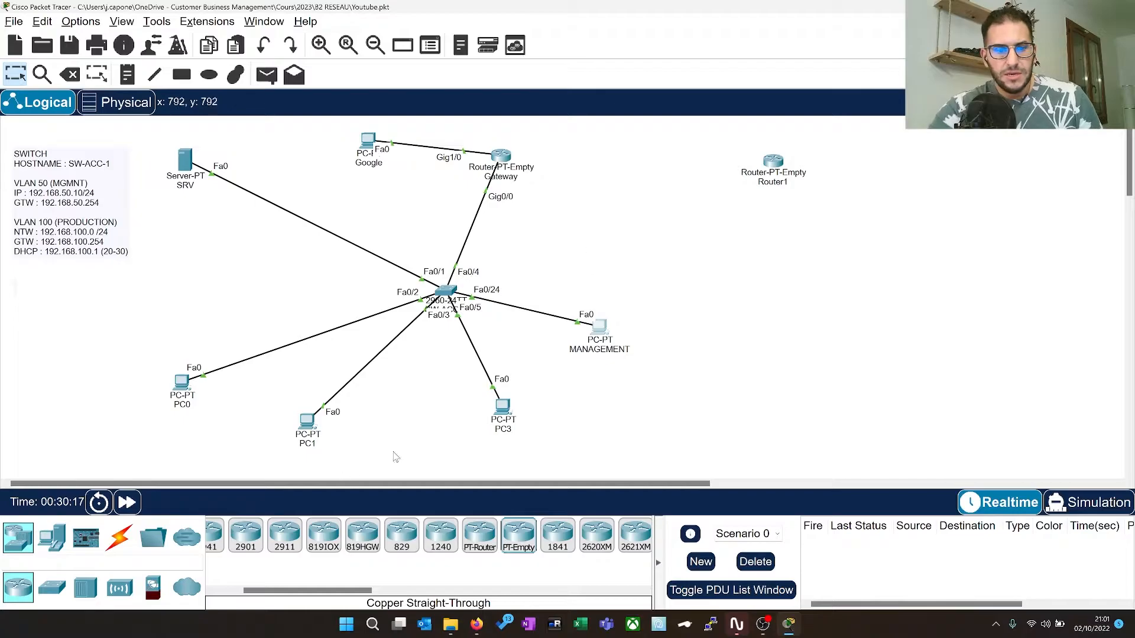
Install two PT-ROUTER-NM-1CGE modules in the new router's two slots nearest the power supply
{"action": "left_click", "coordinate": [772, 162]}
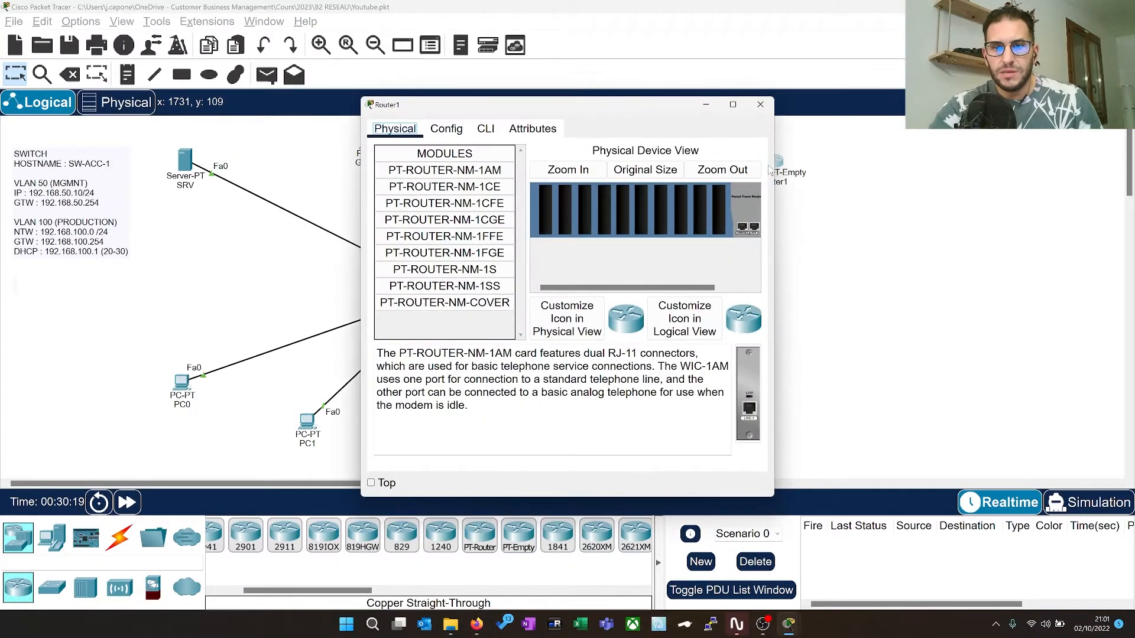
{"action": "left_click_drag", "start_coordinate": [774, 175], "coordinate": [896, 176]}
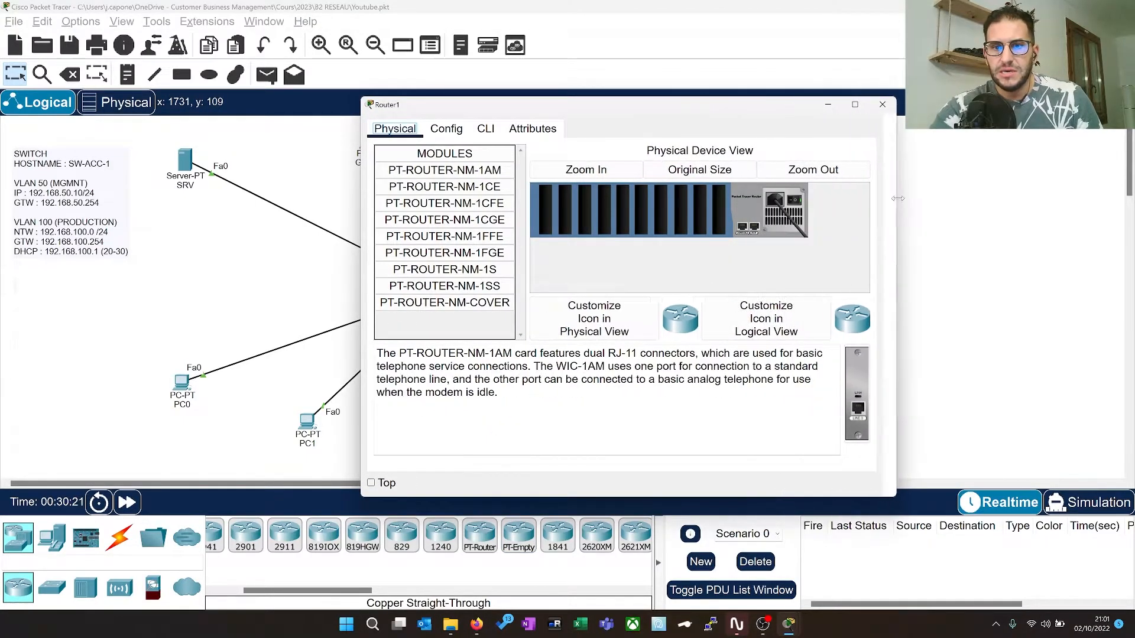
{"action": "left_click_drag", "start_coordinate": [444, 219], "coordinate": [717, 215]}
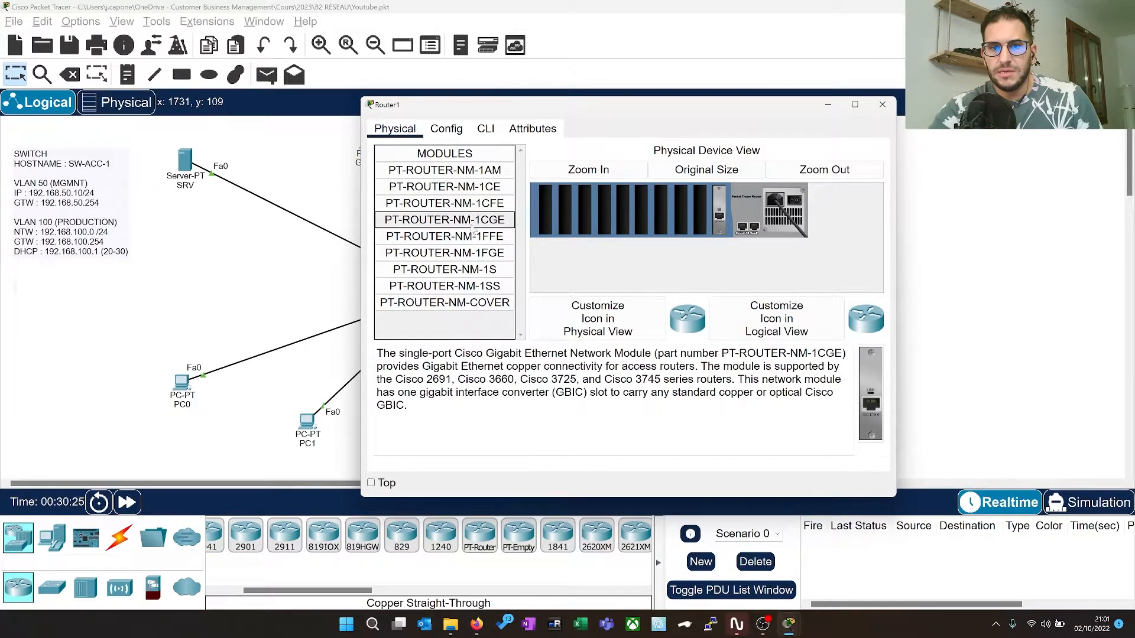
{"action": "left_click_drag", "start_coordinate": [452, 222], "coordinate": [698, 212]}
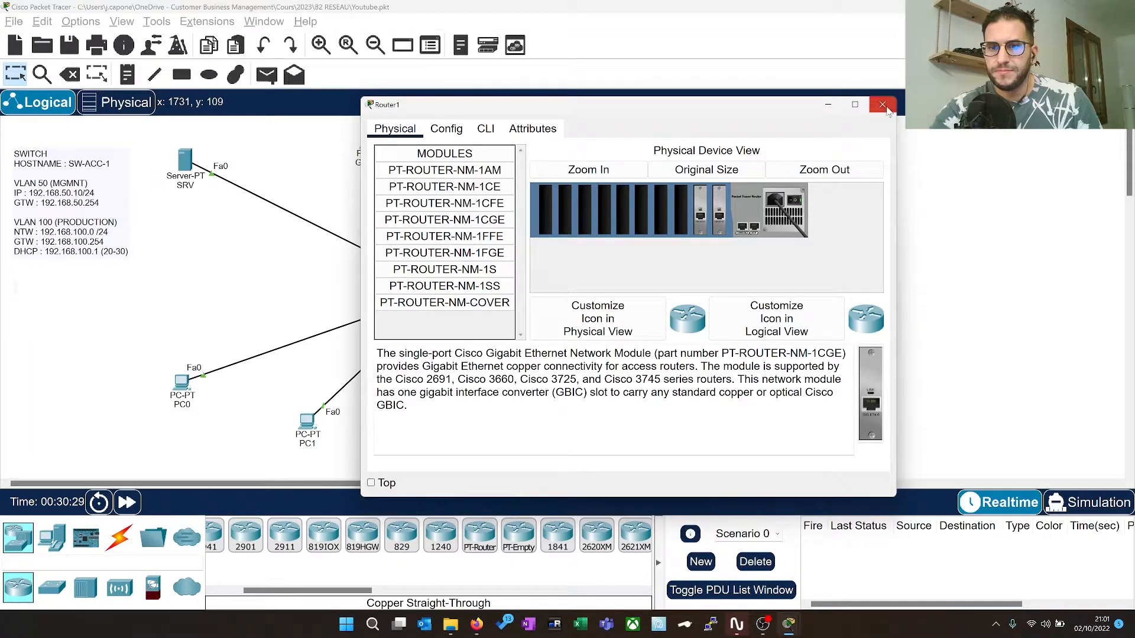
{"action": "left_click", "coordinate": [881, 105]}
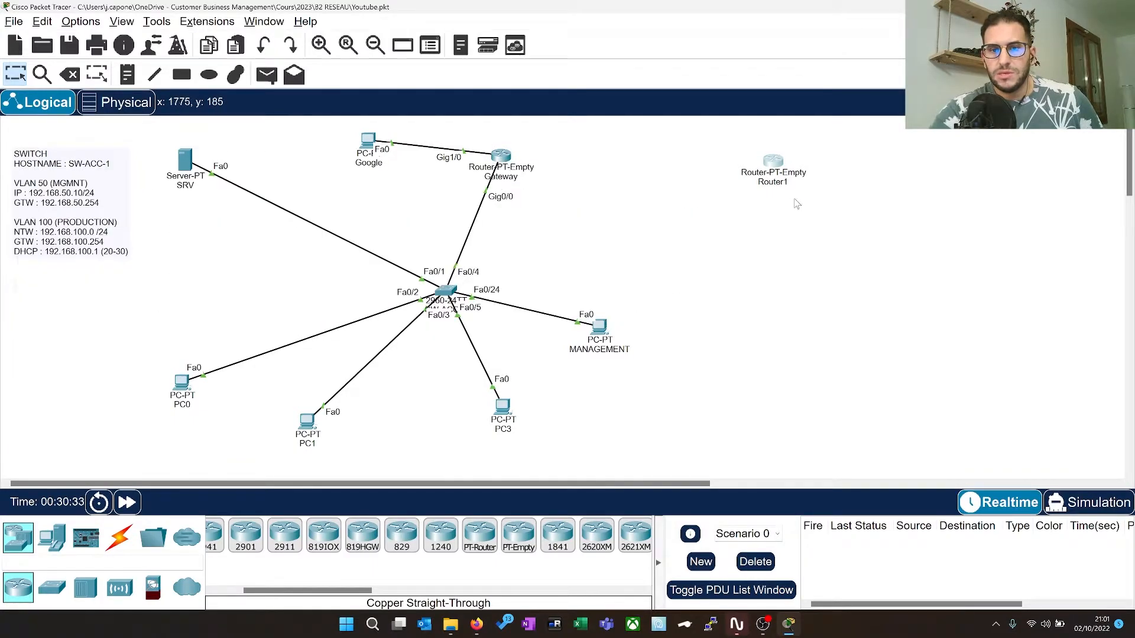
Check the Gateway router's global settings and rename the newly added router as Gateway 2
{"action": "left_click", "coordinate": [502, 157]}
{"action": "left_click", "coordinate": [448, 130]}
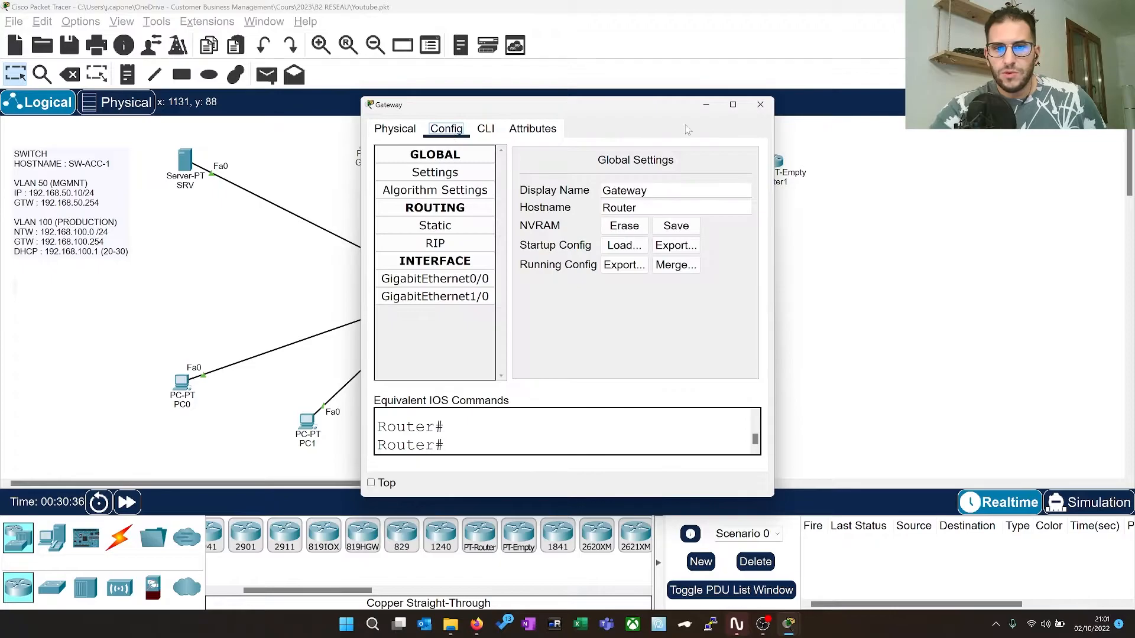
{"action": "left_click", "coordinate": [760, 104]}
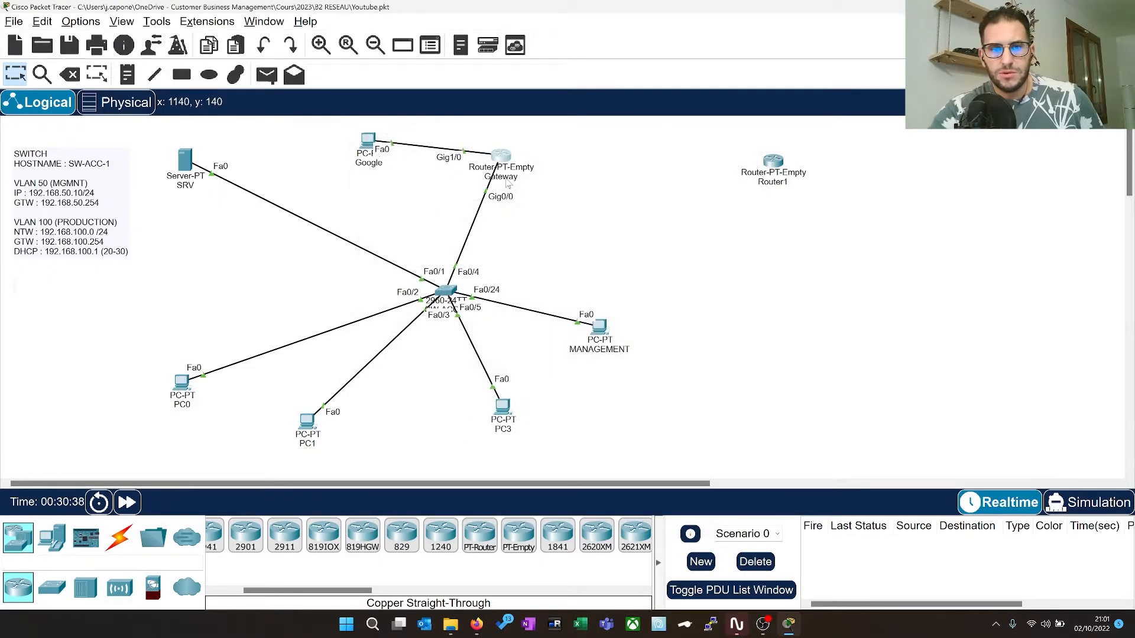
{"action": "left_click", "coordinate": [782, 188]}
{"action": "double_click", "coordinate": [782, 187]}
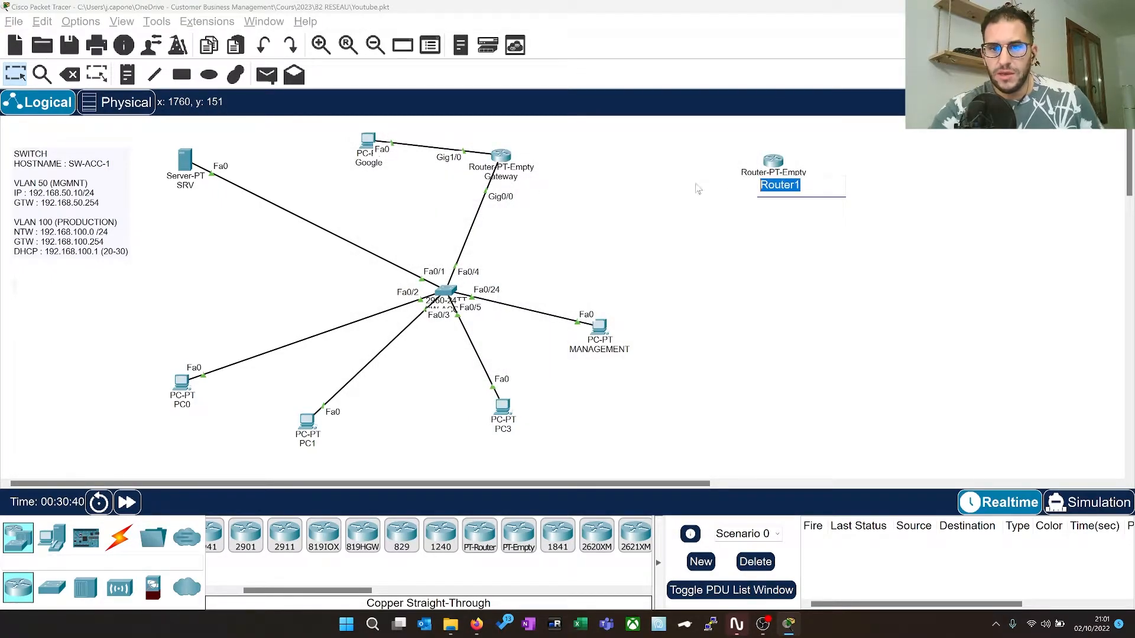
{"action": "type", "text": "Gateway 2"}
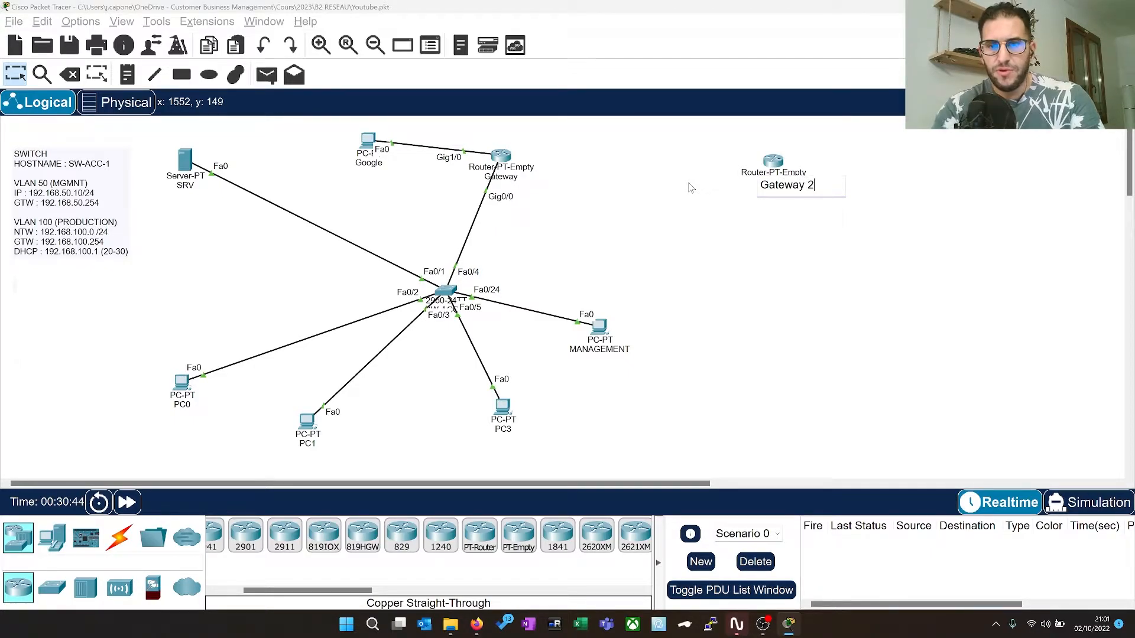
{"action": "left_click", "coordinate": [690, 188]}
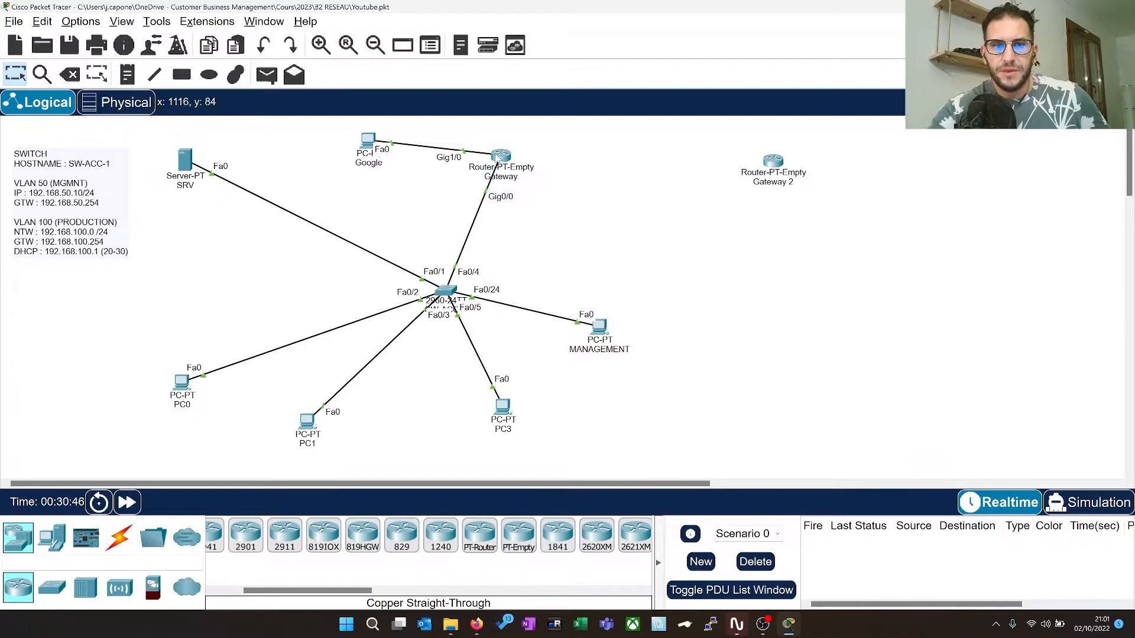
Install a third PT-ROUTER-NM-1CGE module in the Gateway router's next free slot, power cycling the router for the change
{"action": "left_click", "coordinate": [501, 156]}
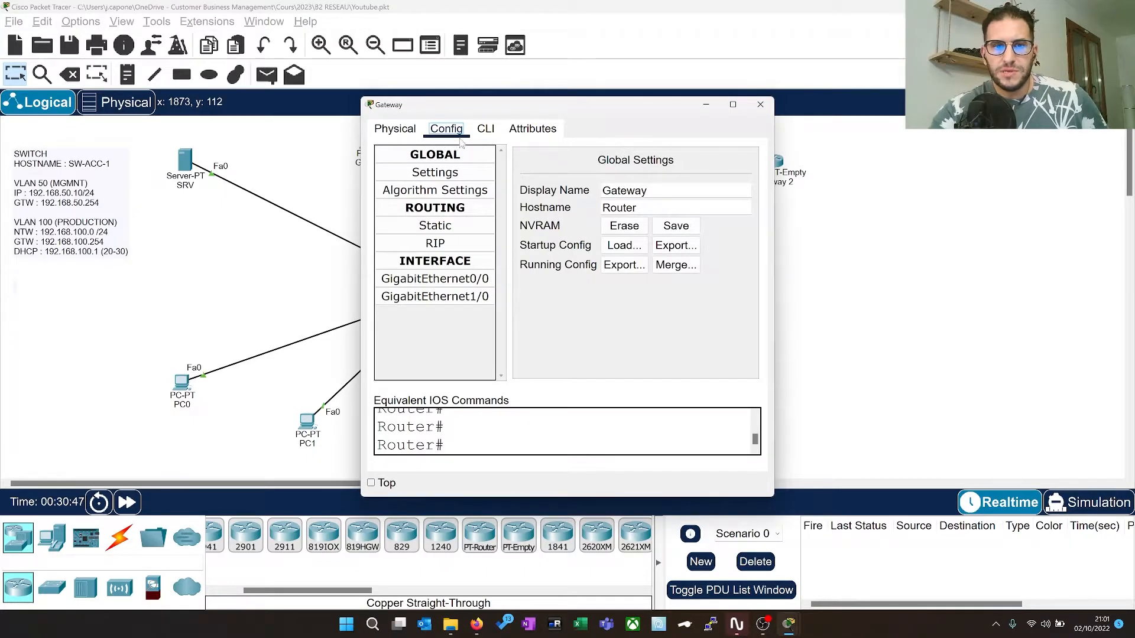
{"action": "left_click", "coordinate": [485, 129]}
{"action": "left_click", "coordinate": [395, 129]}
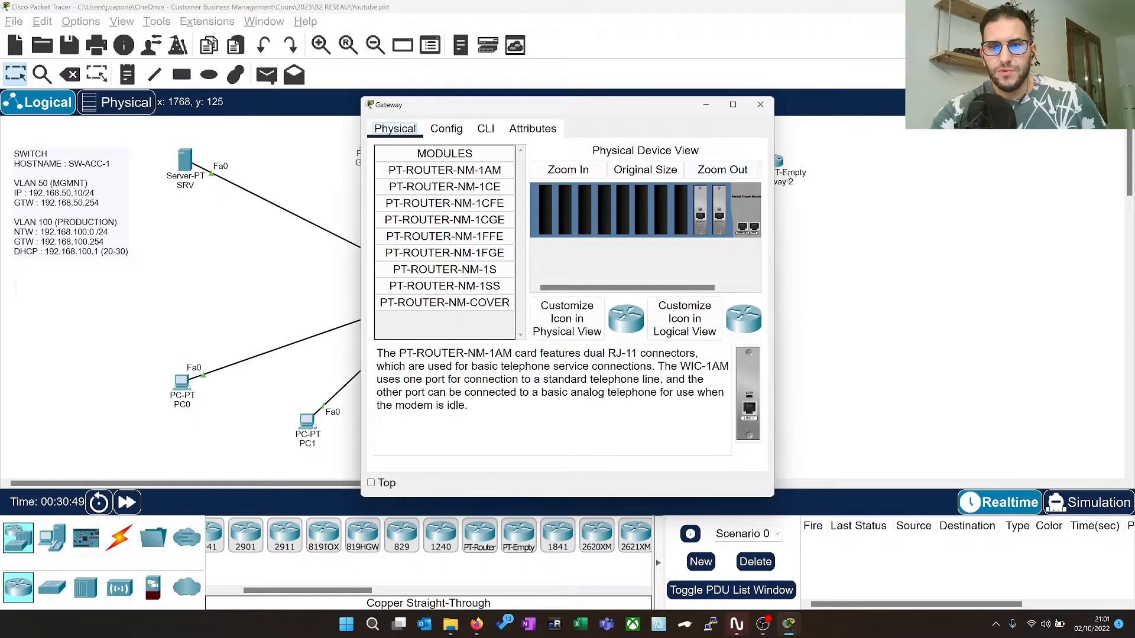
{"action": "left_click_drag", "start_coordinate": [774, 171], "coordinate": [912, 171]}
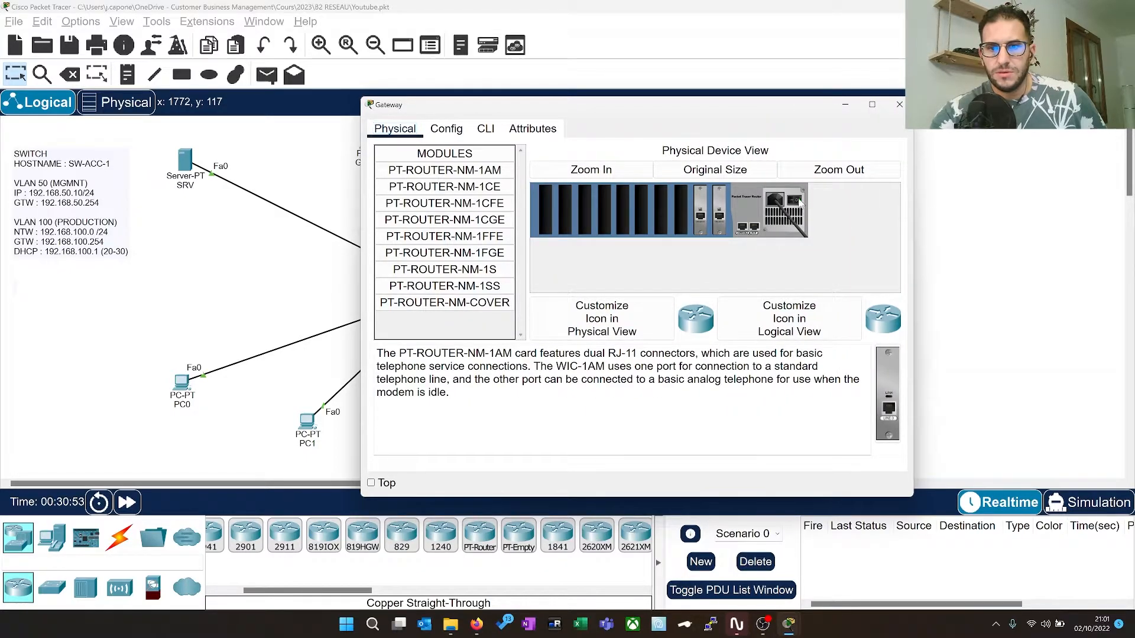
{"action": "left_click_drag", "start_coordinate": [445, 220], "coordinate": [680, 218]}
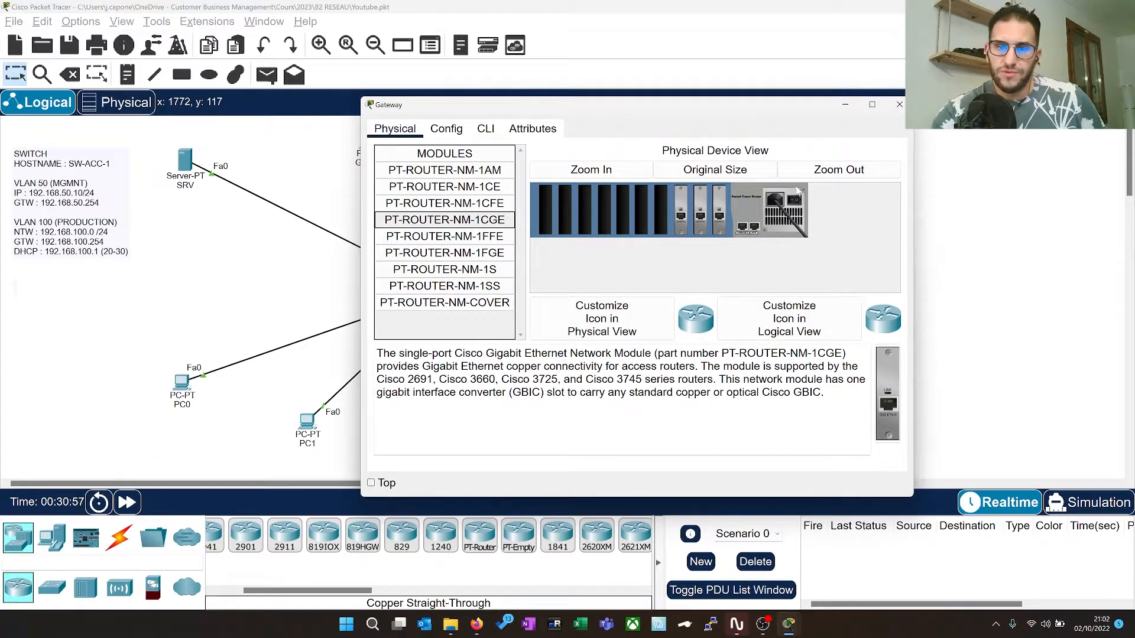
{"action": "left_click", "coordinate": [899, 104]}
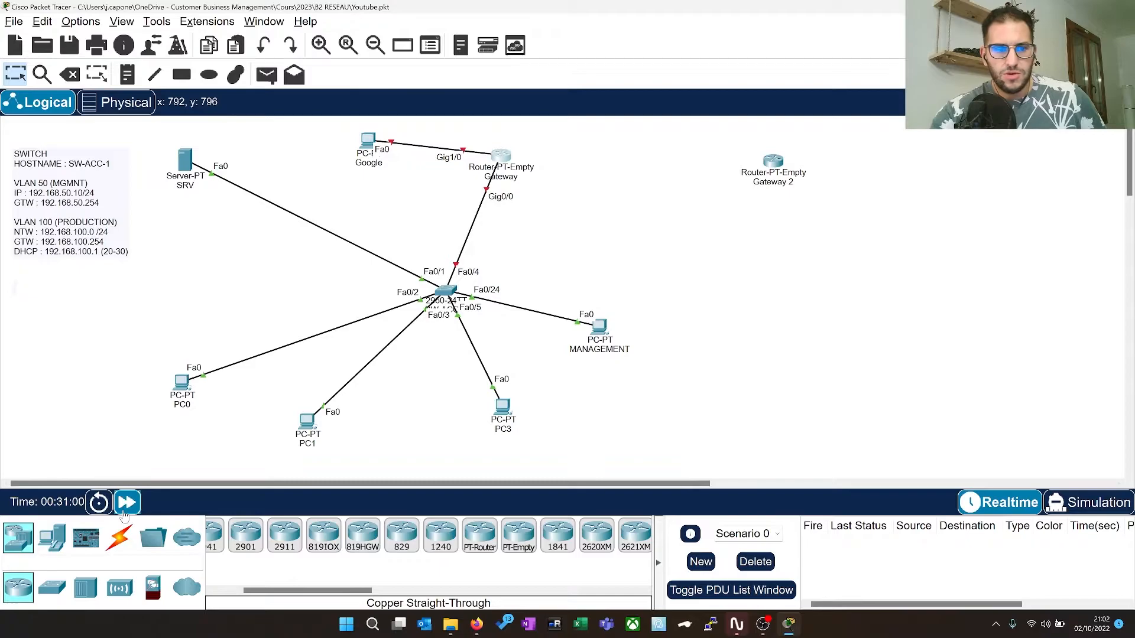
Fast-forward the simulation time and check the Gateway router's interface list for the added Gigabit port
{"action": "left_click", "coordinate": [127, 503]}
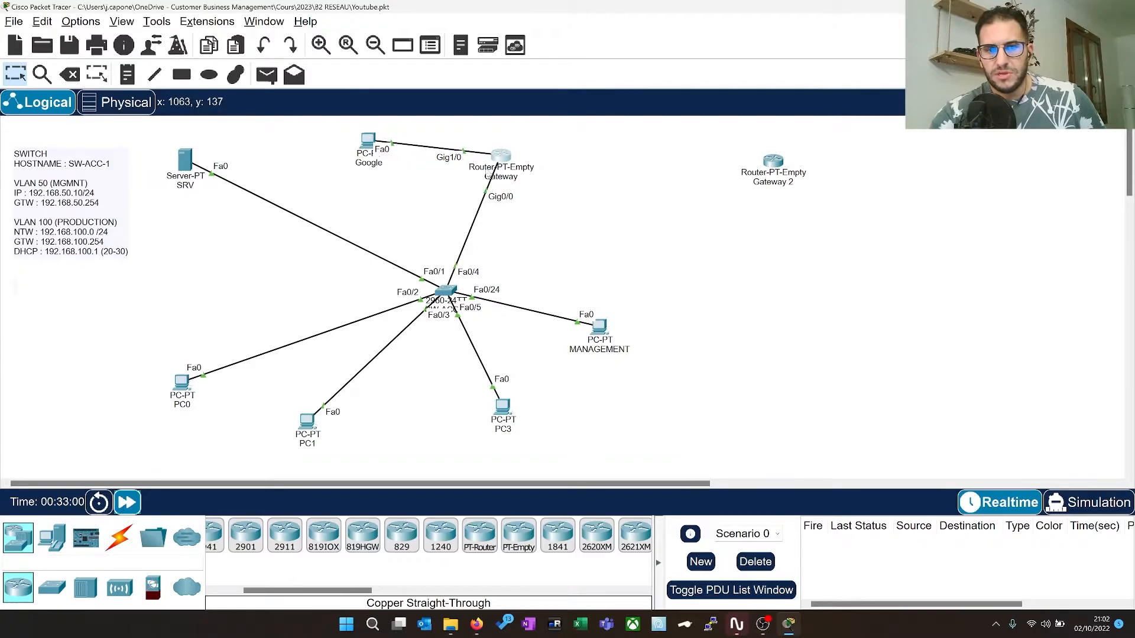
{"action": "left_click", "coordinate": [502, 157]}
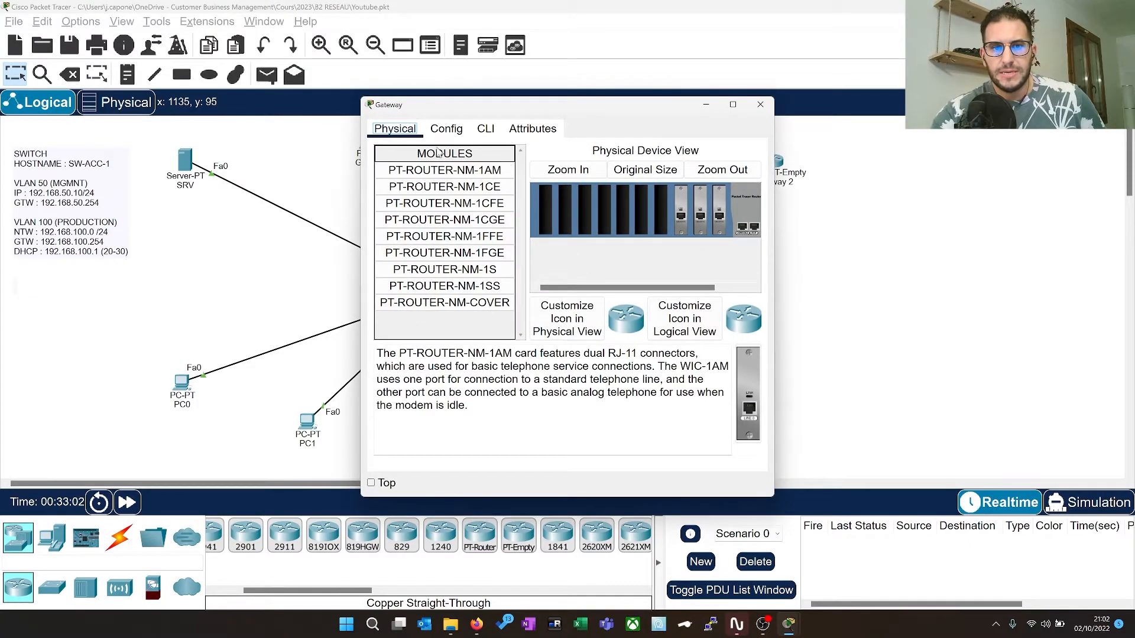
{"action": "left_click", "coordinate": [446, 129]}
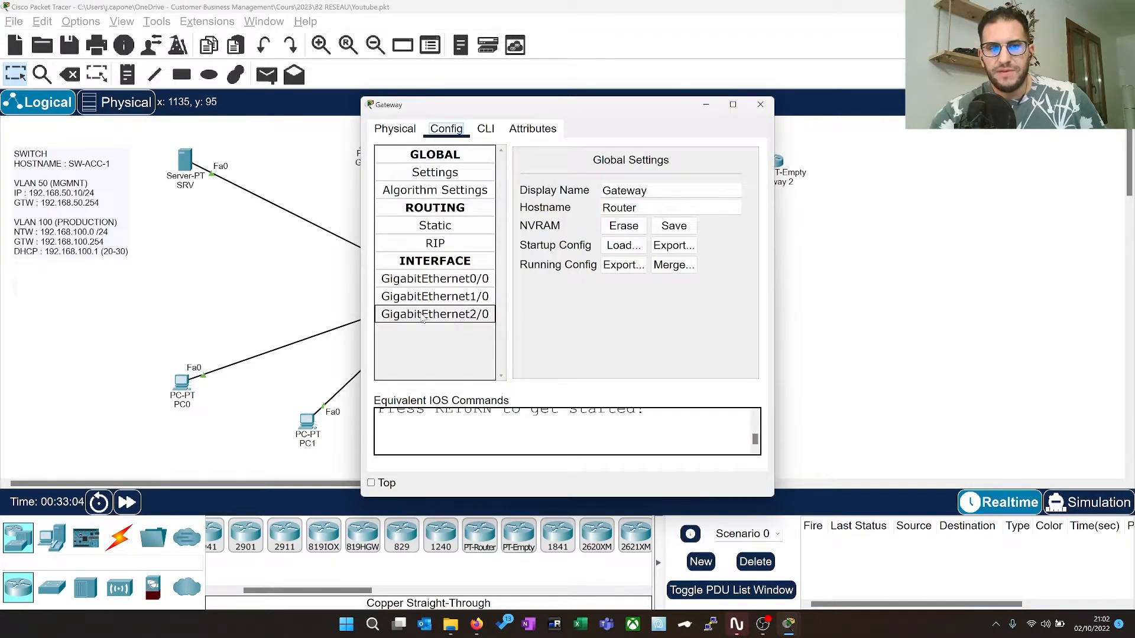
{"action": "left_click", "coordinate": [760, 105]}
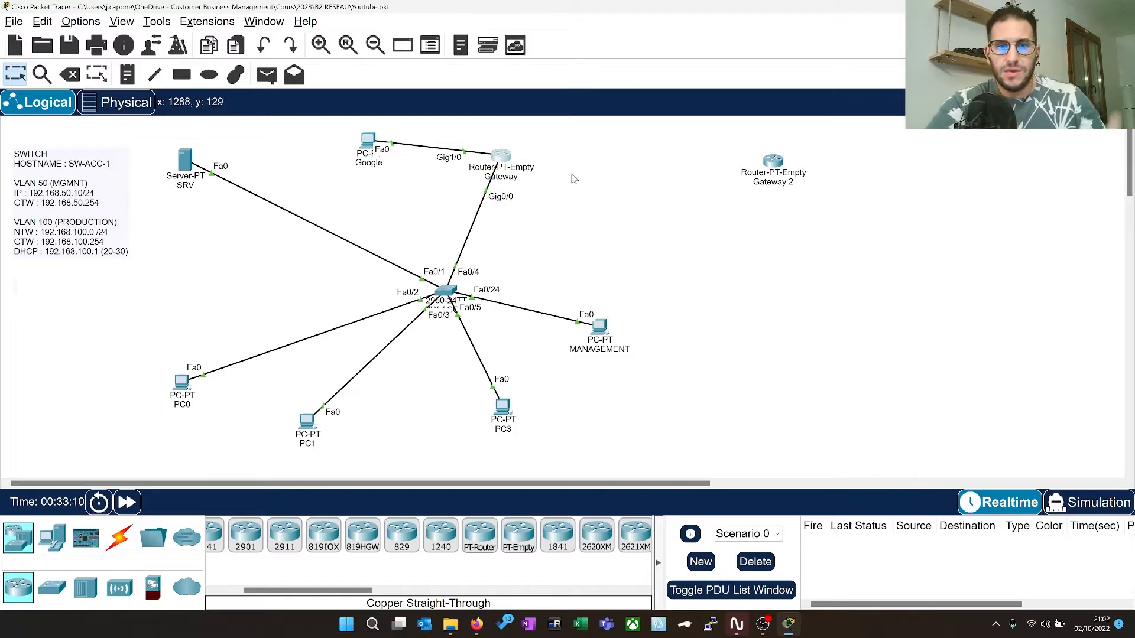
Connect the Gateway router to Gateway 2 with an automatically chosen cable
{"action": "mouse_move", "coordinate": [516, 178]}
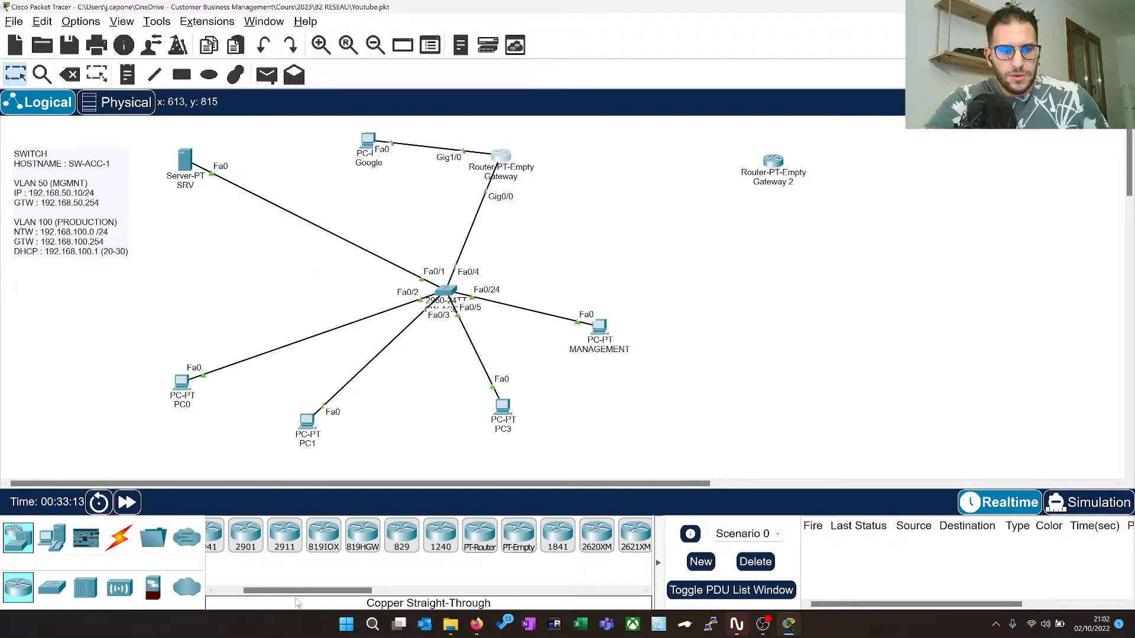
{"action": "scroll", "coordinate": [298, 591], "scroll_direction": "left", "scroll_amount": 2}
{"action": "left_click", "coordinate": [119, 536]}
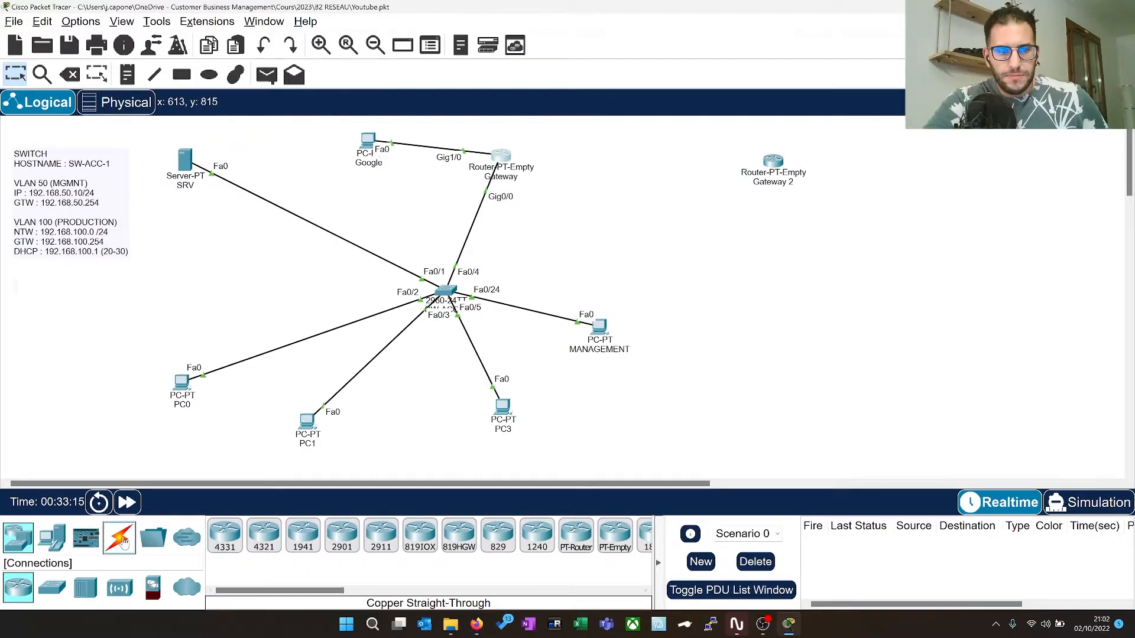
{"action": "left_click", "coordinate": [225, 535]}
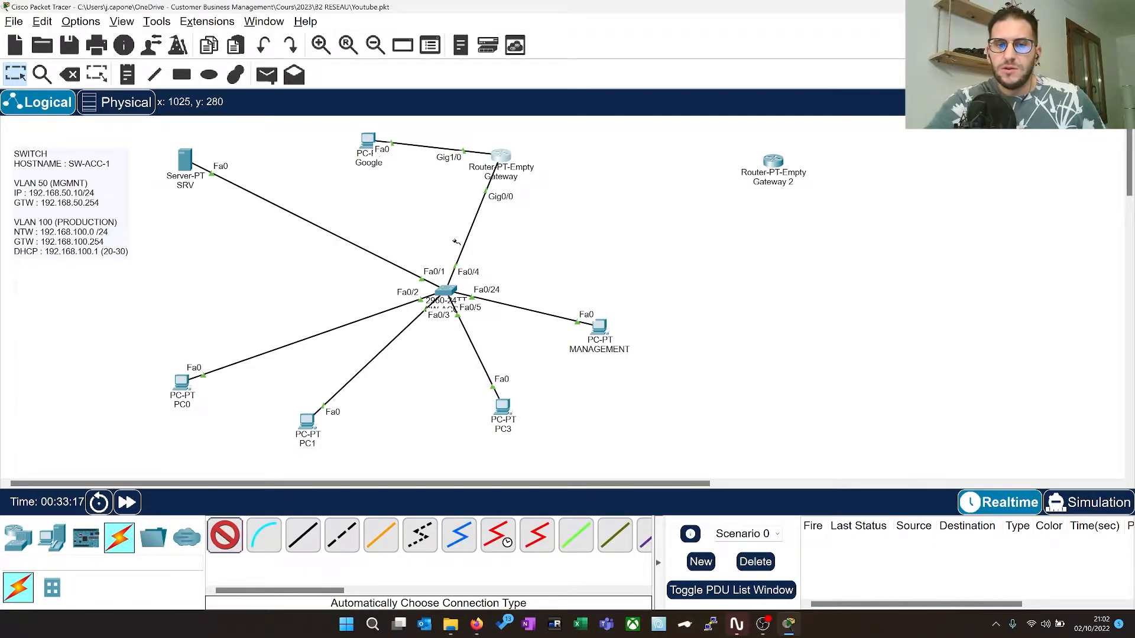
{"action": "mouse_move", "coordinate": [507, 156]}
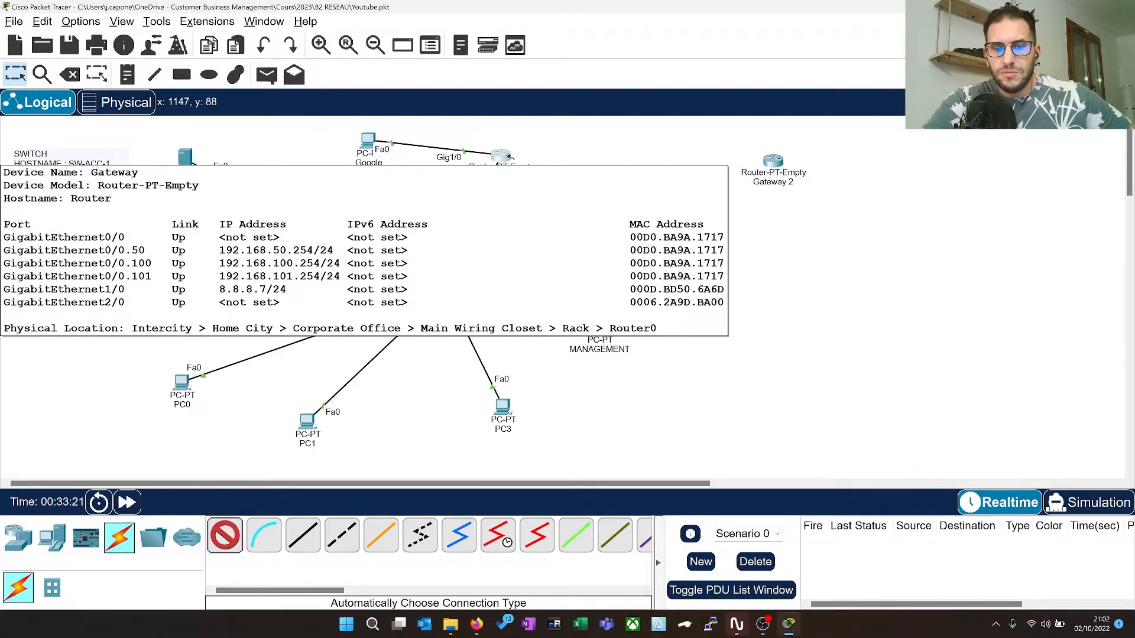
{"action": "left_click", "coordinate": [507, 156]}
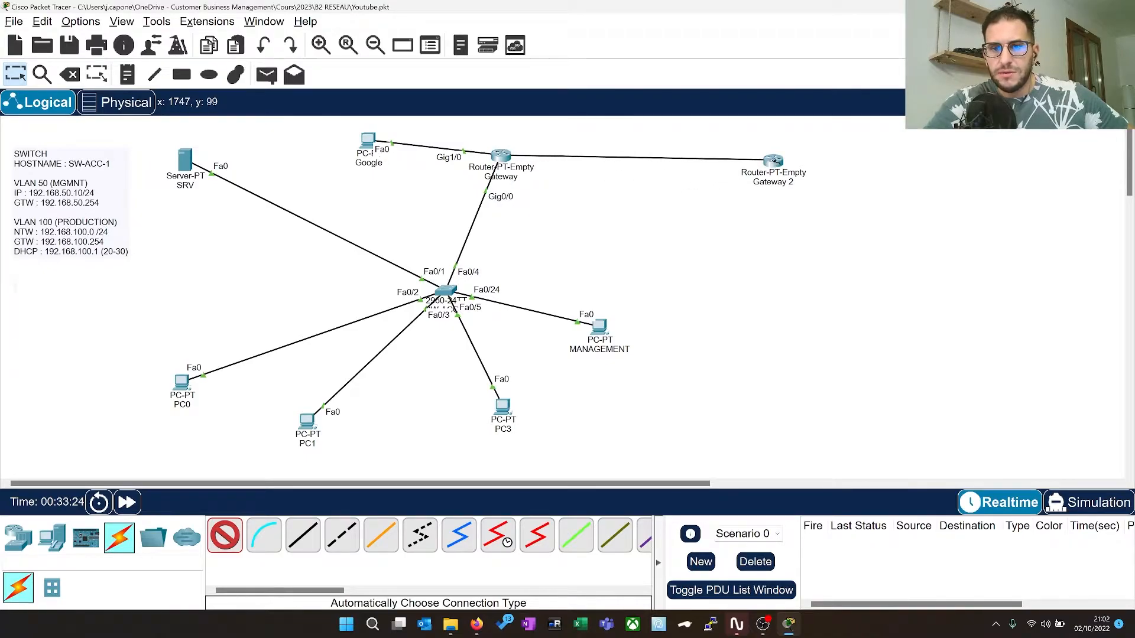
{"action": "left_click", "coordinate": [771, 160]}
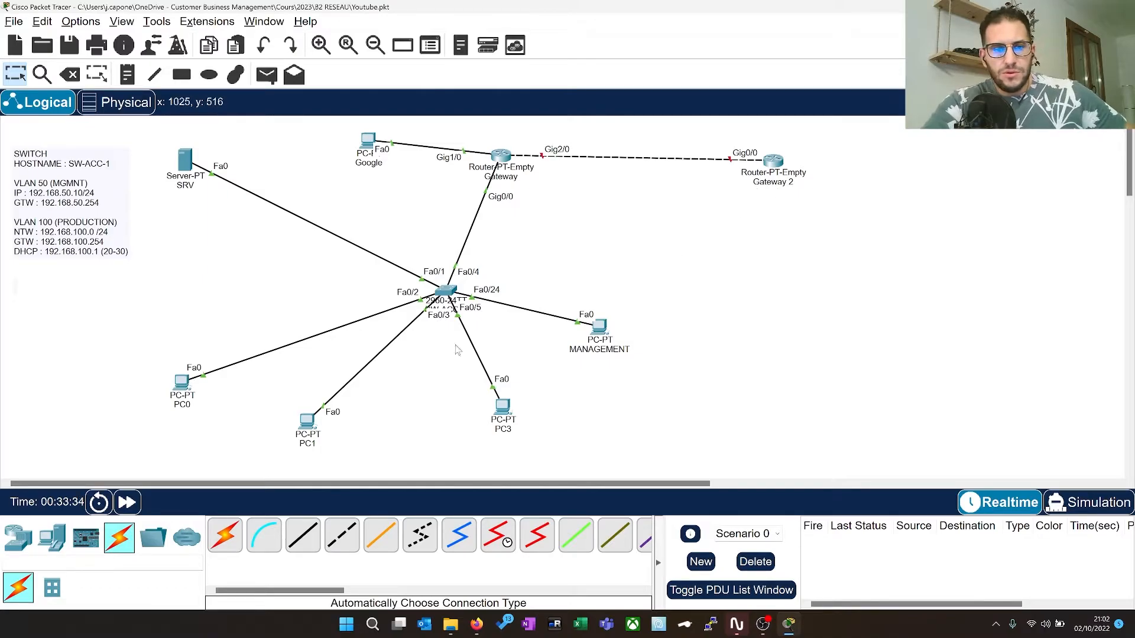
Add a 2960 switch below Gateway 2 and place two PCs side by side beneath it
{"action": "left_click", "coordinate": [17, 537]}
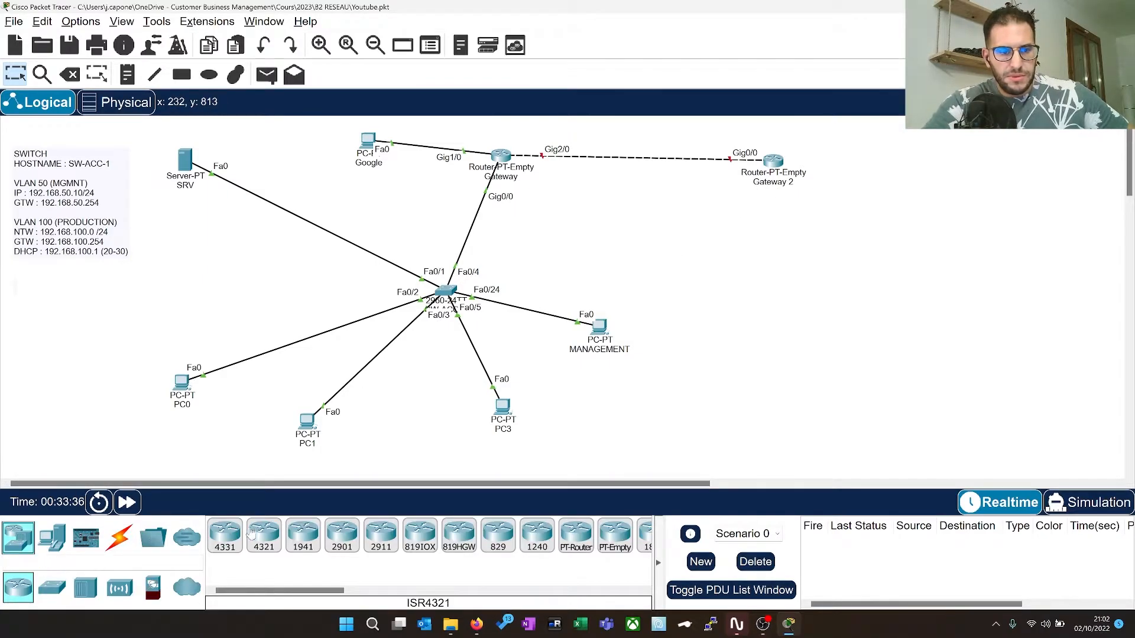
{"action": "left_click", "coordinate": [52, 587]}
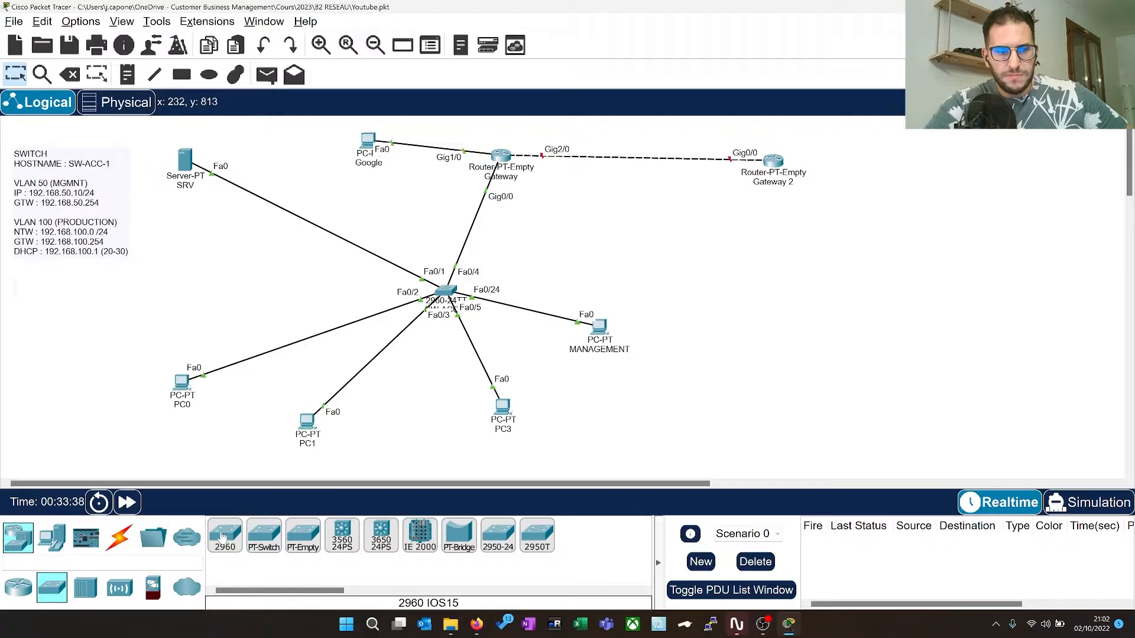
{"action": "left_click_drag", "start_coordinate": [231, 538], "coordinate": [789, 287]}
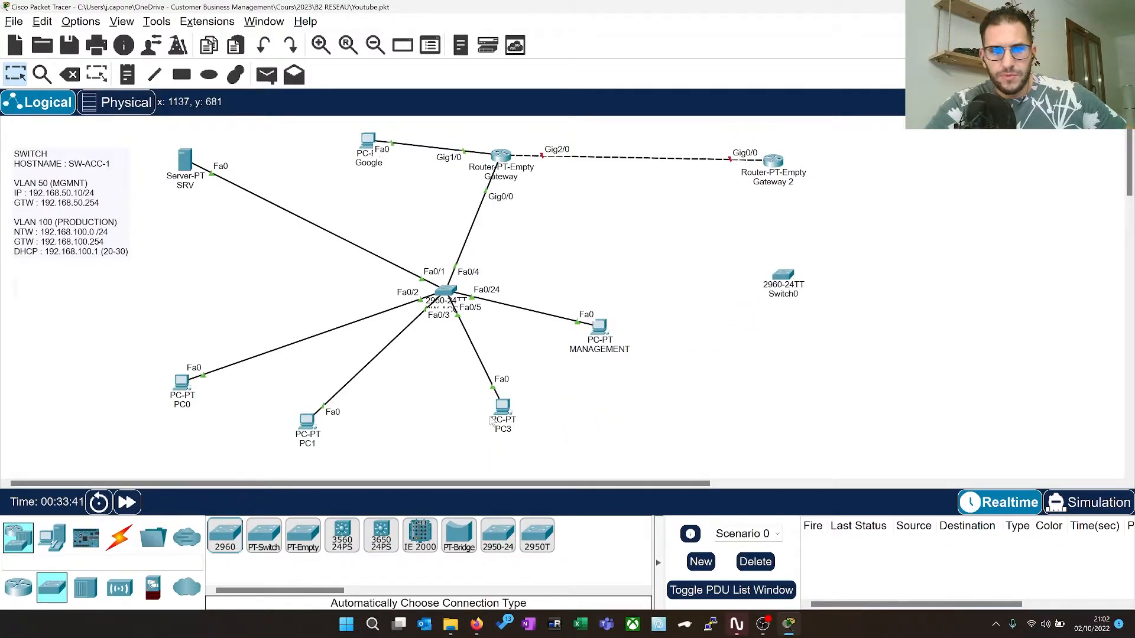
{"action": "left_click", "coordinate": [48, 539]}
{"action": "left_click_drag", "start_coordinate": [225, 535], "coordinate": [807, 376]}
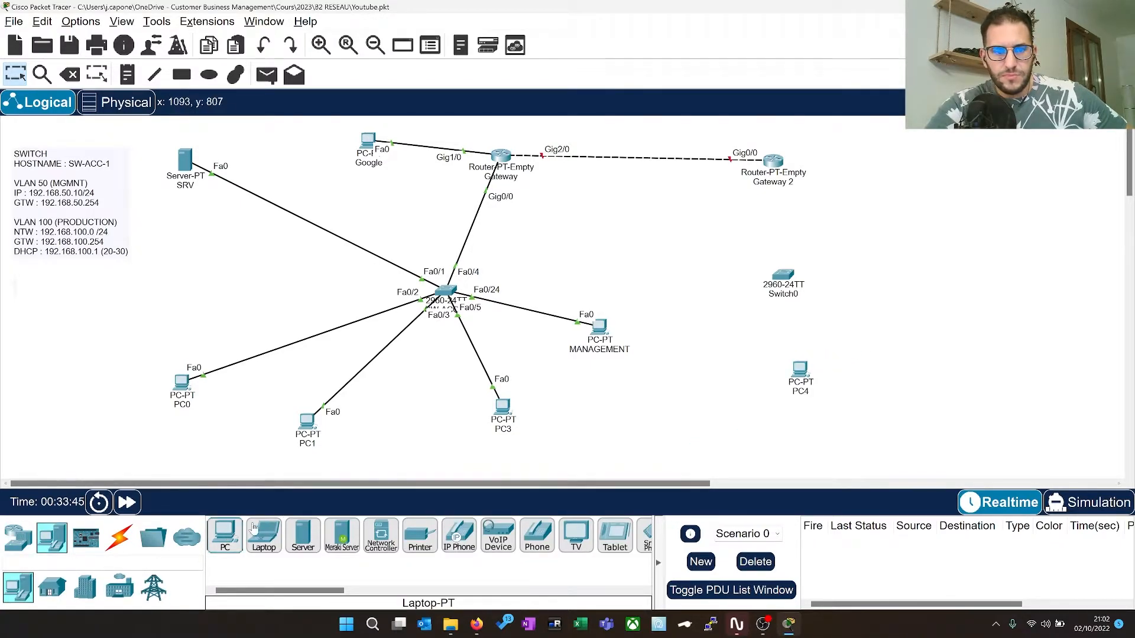
{"action": "left_click_drag", "start_coordinate": [226, 530], "coordinate": [937, 364]}
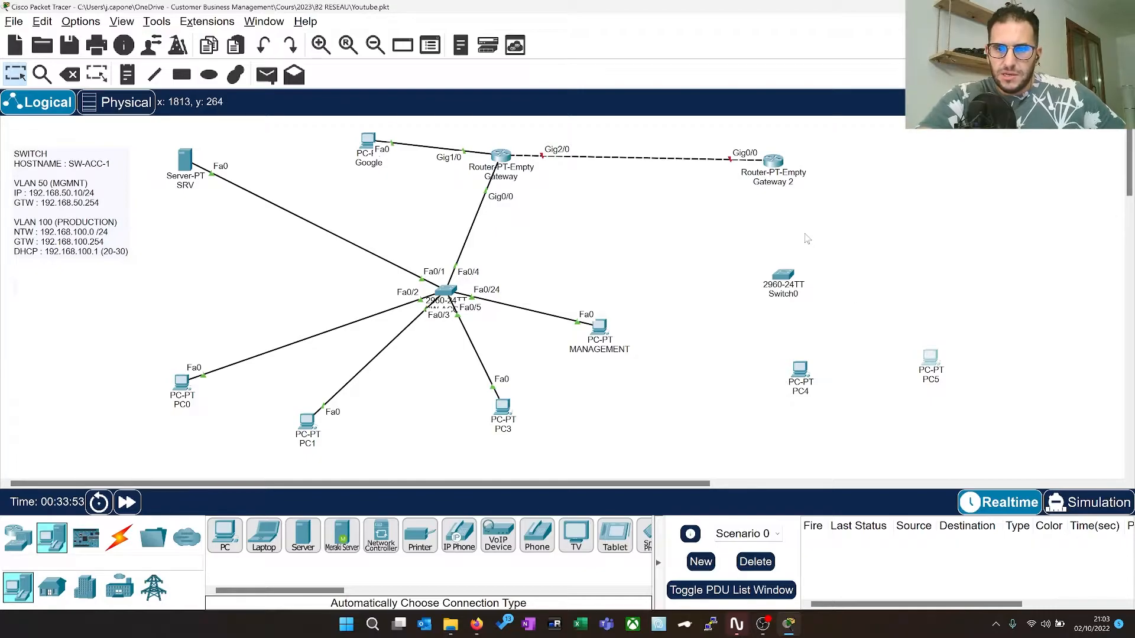
Connect PC4 and PC5 to Switch0 with automatically chosen cables
{"action": "left_click", "coordinate": [121, 536]}
{"action": "left_click", "coordinate": [224, 536]}
{"action": "left_click", "coordinate": [800, 371]}
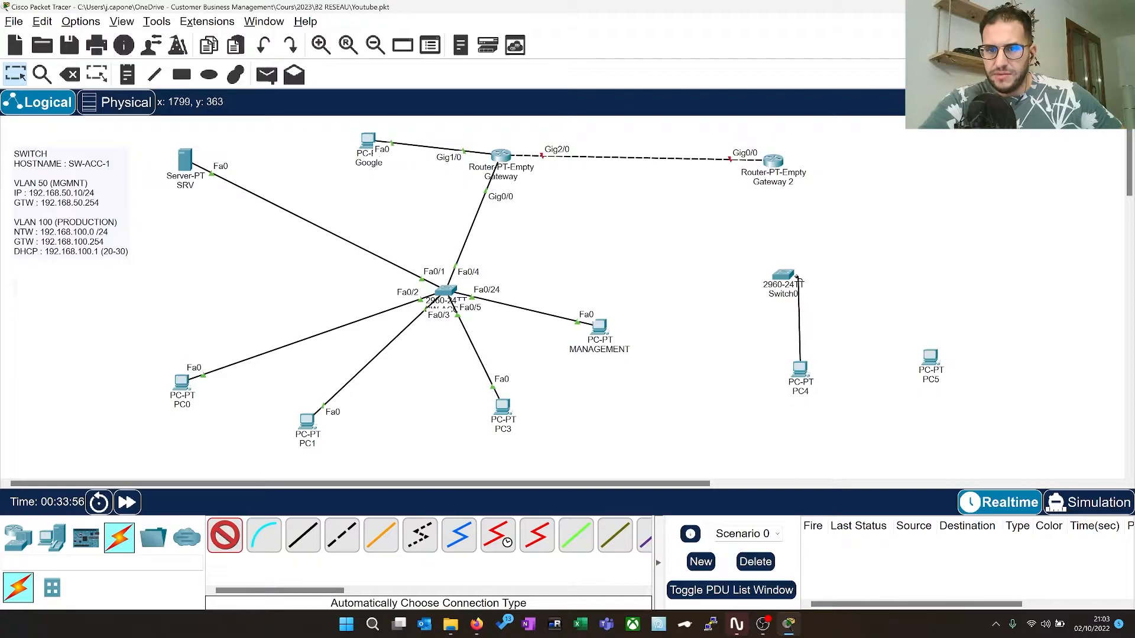
{"action": "left_click", "coordinate": [787, 273]}
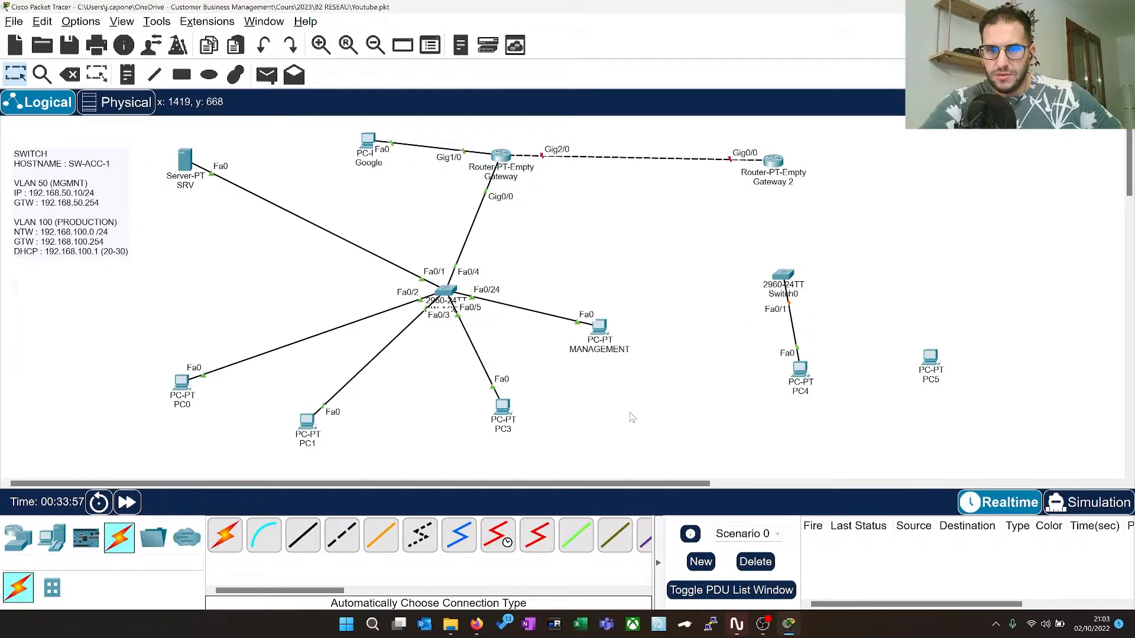
{"action": "left_click", "coordinate": [225, 535]}
{"action": "left_click", "coordinate": [932, 357]}
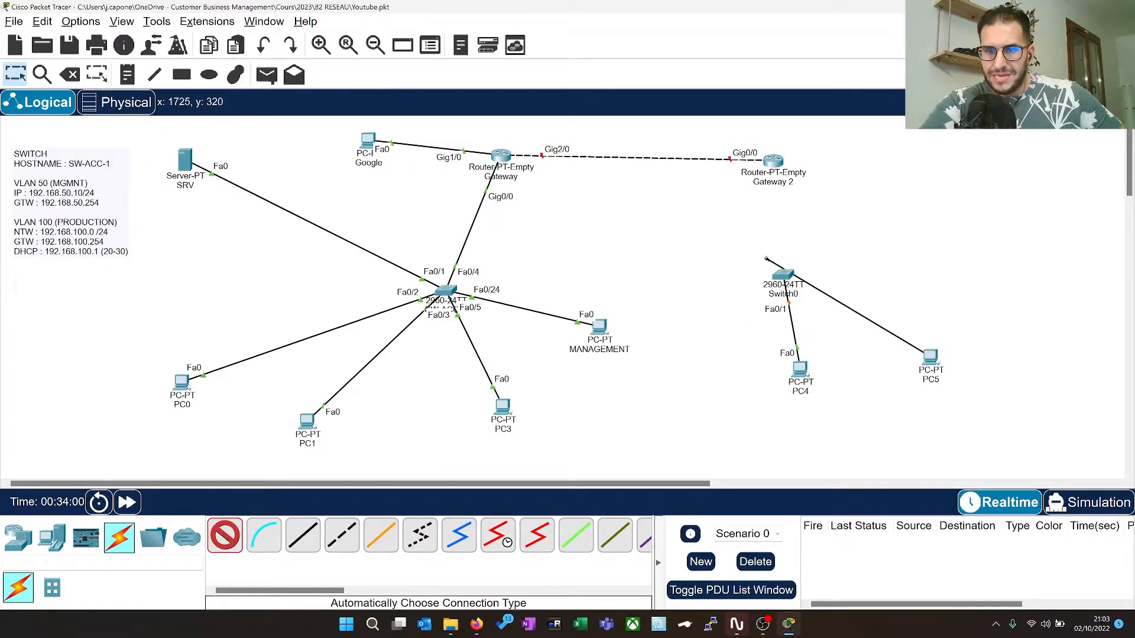
{"action": "left_click", "coordinate": [784, 274]}
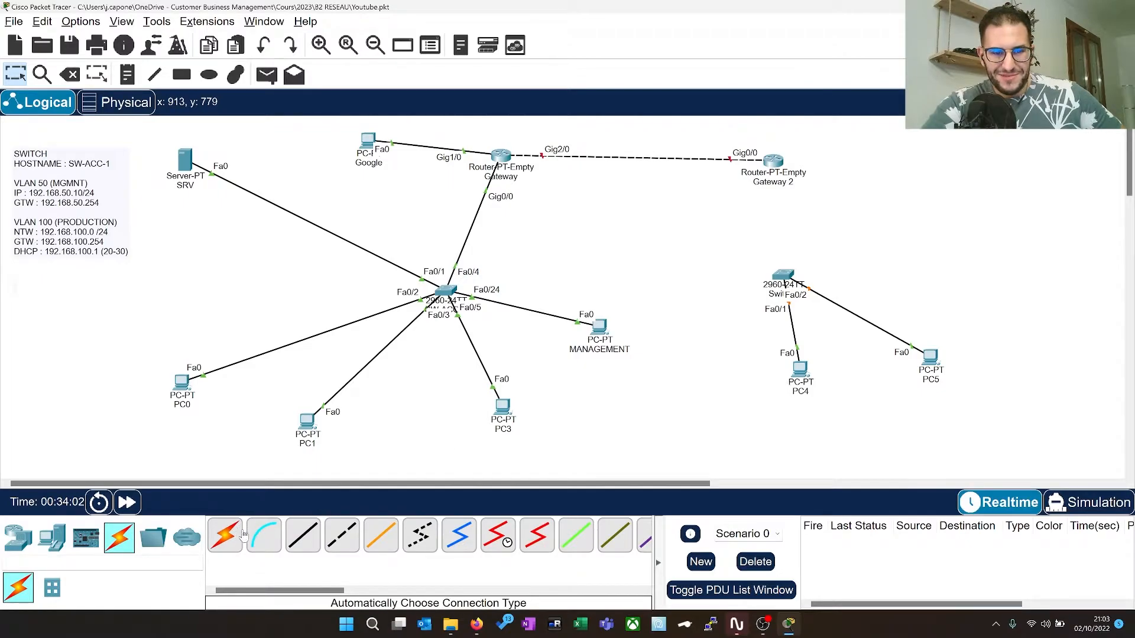
Link Switch0's GigabitEthernet0/1 to Gateway 2's GigabitEthernet1/0 with a copper straight-through cable, and spread PC4 and PC5 apart below the switch
{"action": "left_click", "coordinate": [296, 531]}
{"action": "left_click", "coordinate": [784, 277]}
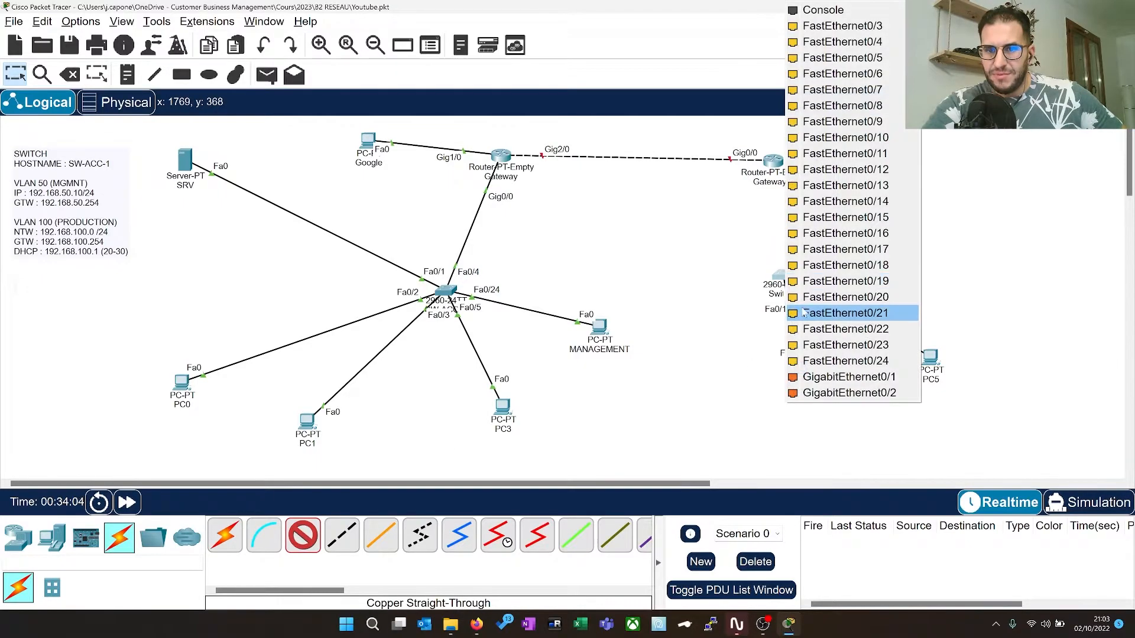
{"action": "left_click", "coordinate": [823, 377]}
{"action": "left_click", "coordinate": [777, 161]}
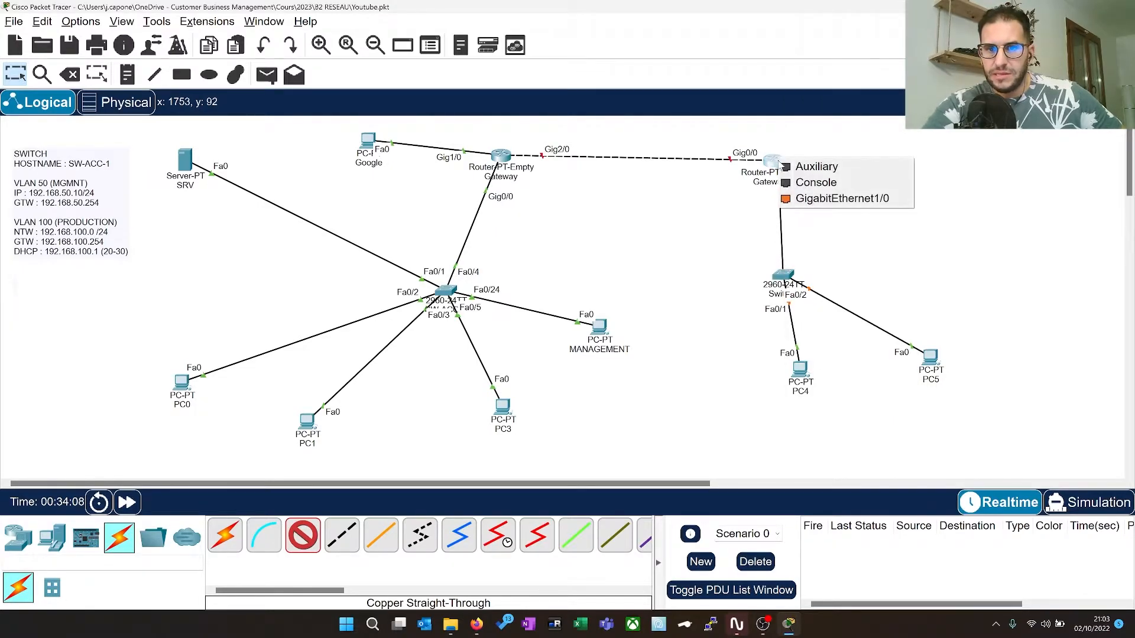
{"action": "left_click", "coordinate": [833, 199]}
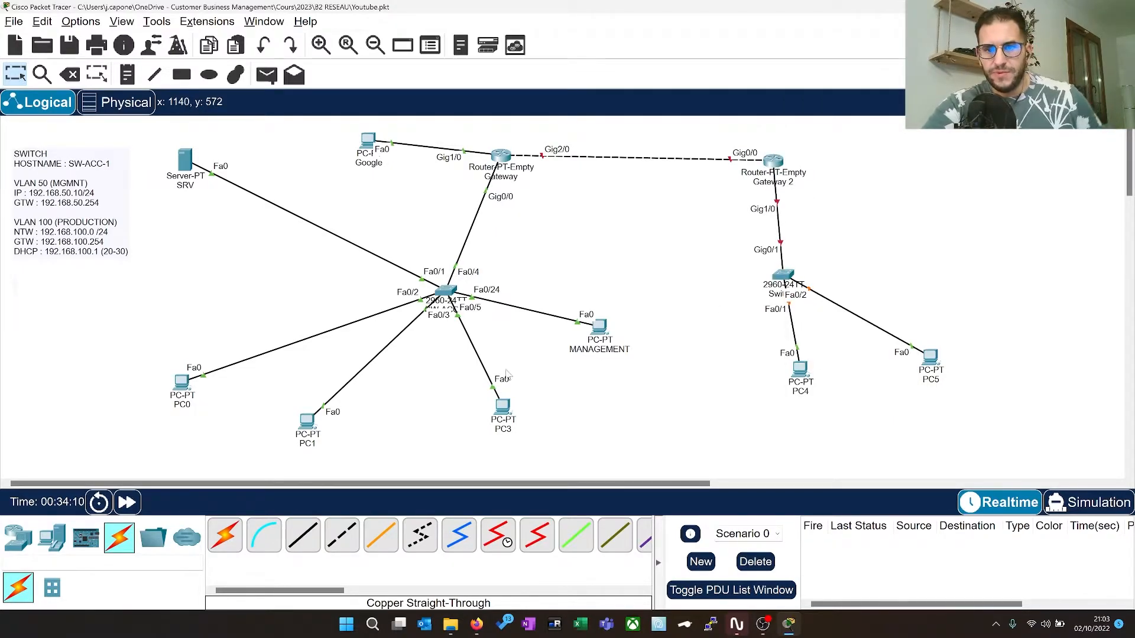
{"action": "left_click_drag", "start_coordinate": [799, 370], "coordinate": [692, 390]}
{"action": "left_click_drag", "start_coordinate": [920, 375], "coordinate": [925, 422]}
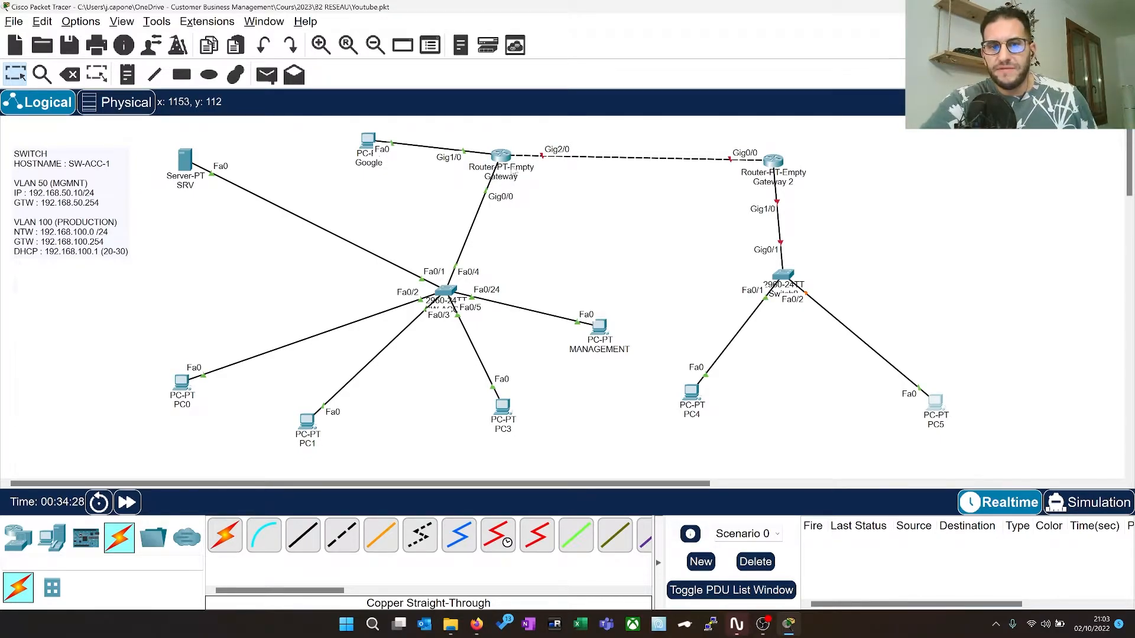
Set the Gateway router's GigabitEthernet2/0 to IPv4 address 10.0.0.1 with subnet mask 255.255.255.252
{"action": "mouse_move", "coordinate": [500, 156]}
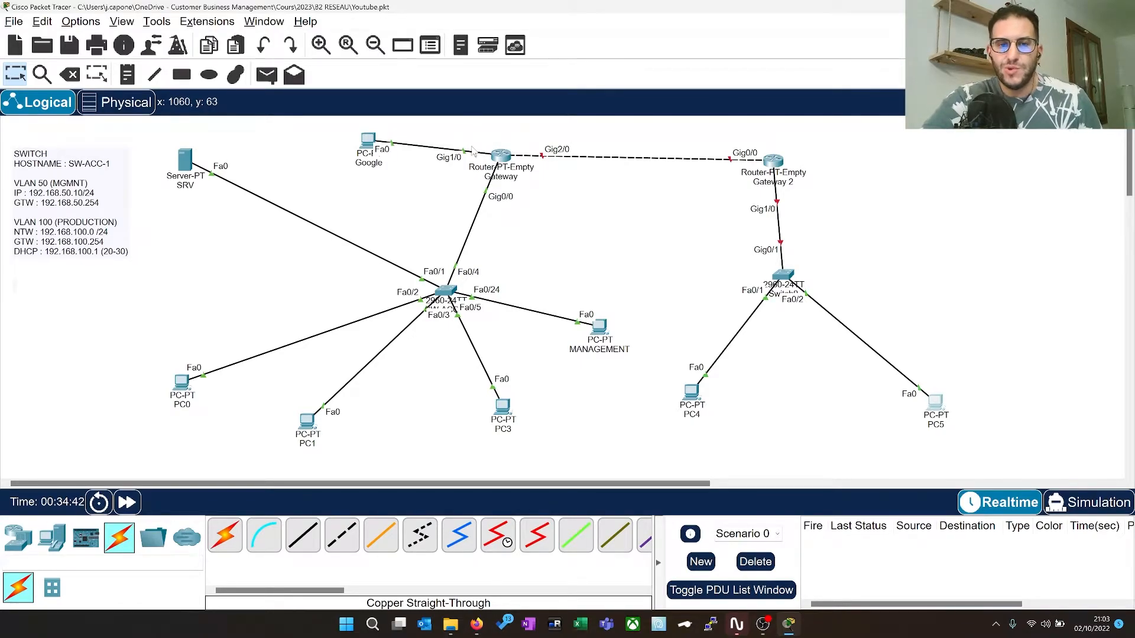
{"action": "left_click", "coordinate": [499, 166]}
{"action": "left_click", "coordinate": [466, 313]}
{"action": "left_click_drag", "start_coordinate": [594, 110], "coordinate": [408, 210]}
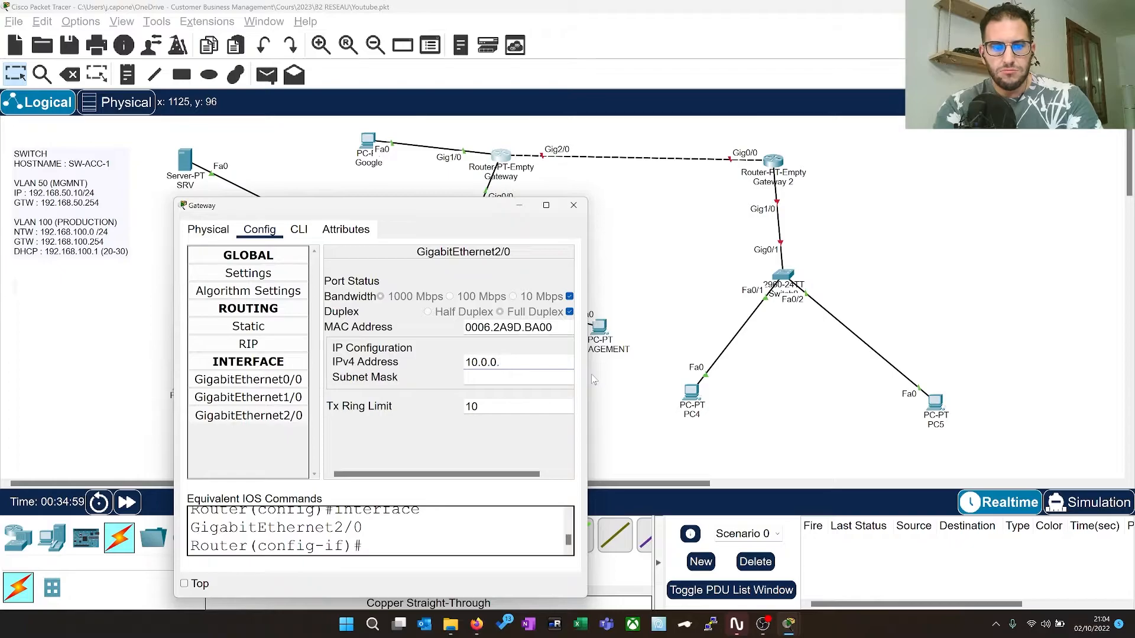
{"action": "type", "text": "1"}
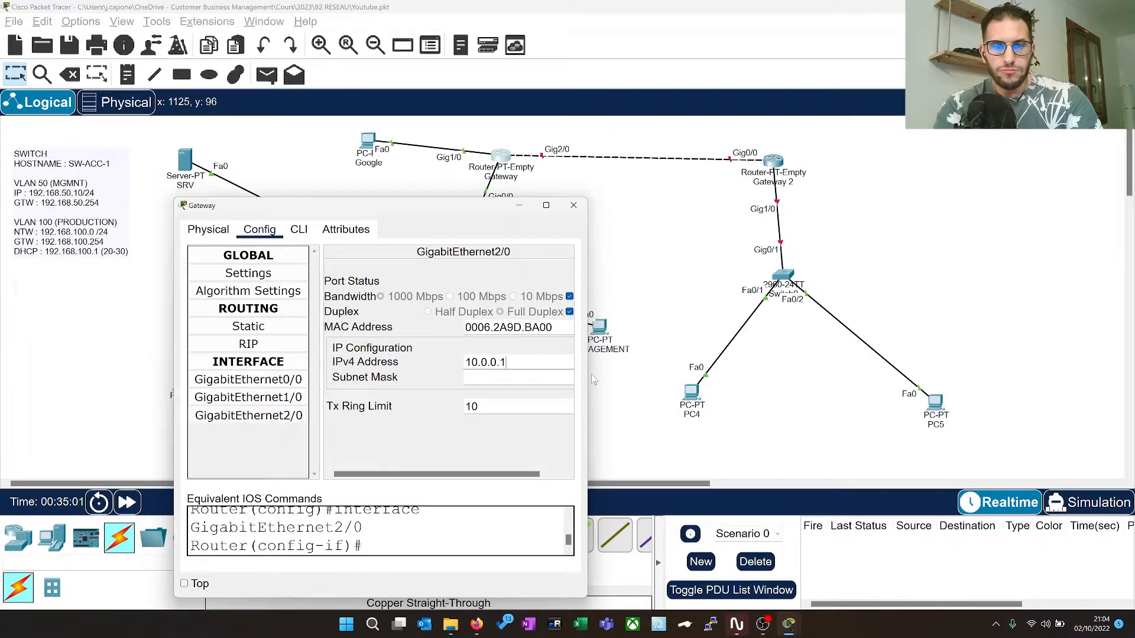
{"action": "key", "text": "Tab"}
{"action": "type", "text": "255.255.255."}
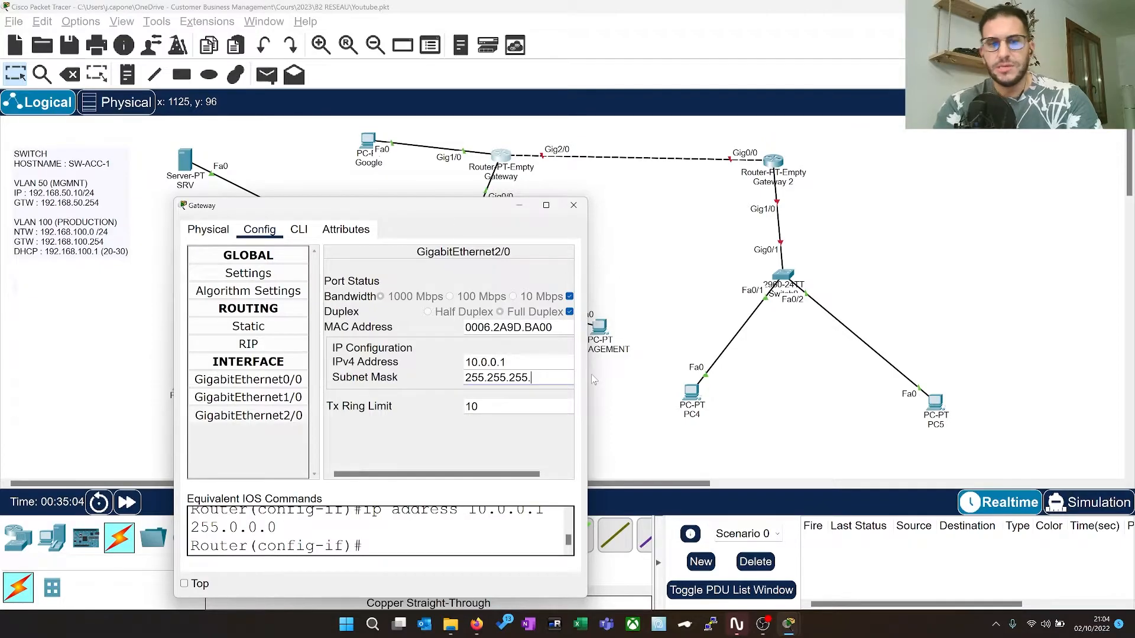
{"action": "type", "text": "252"}
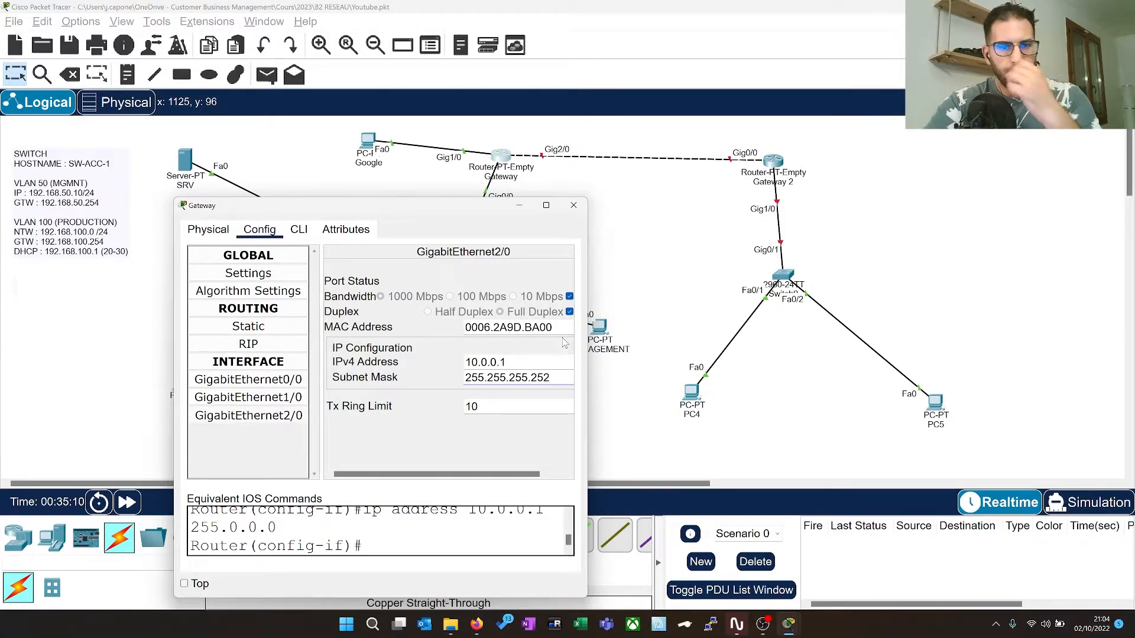
{"action": "left_click_drag", "start_coordinate": [587, 342], "coordinate": [677, 331]}
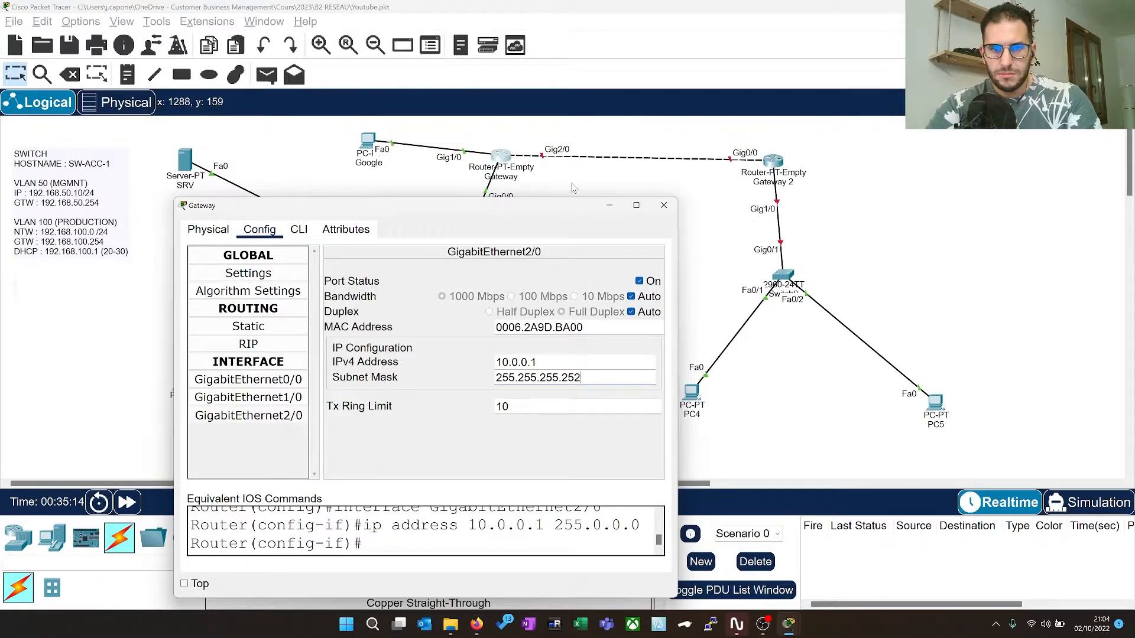
{"action": "left_click", "coordinate": [663, 205]}
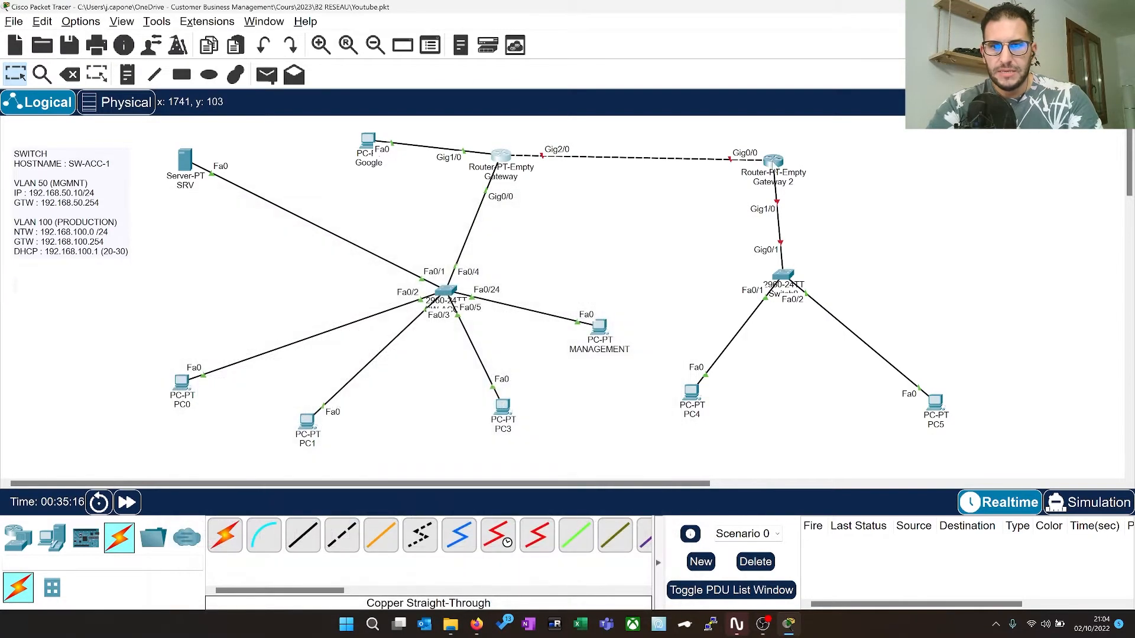
Set Gateway 2's GigabitEthernet0/0 to IPv4 address 10.0.0.2 with subnet mask 255.255.255.252 and switch the port on
{"action": "left_click", "coordinate": [773, 160]}
{"action": "left_click_drag", "start_coordinate": [645, 121], "coordinate": [545, 233]}
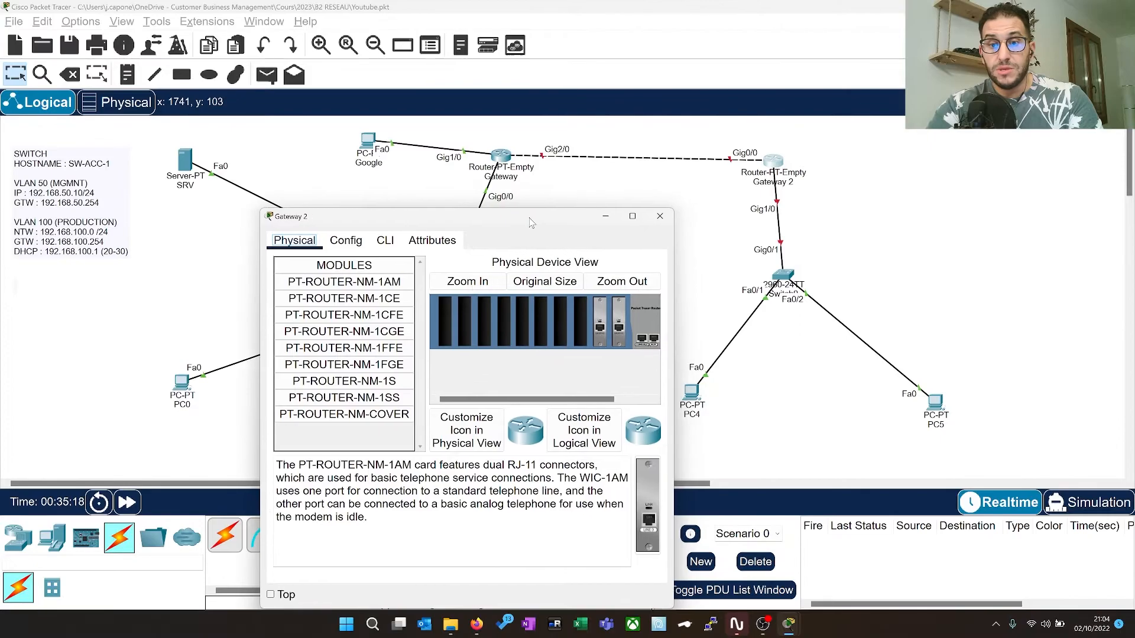
{"action": "left_click", "coordinate": [349, 243]}
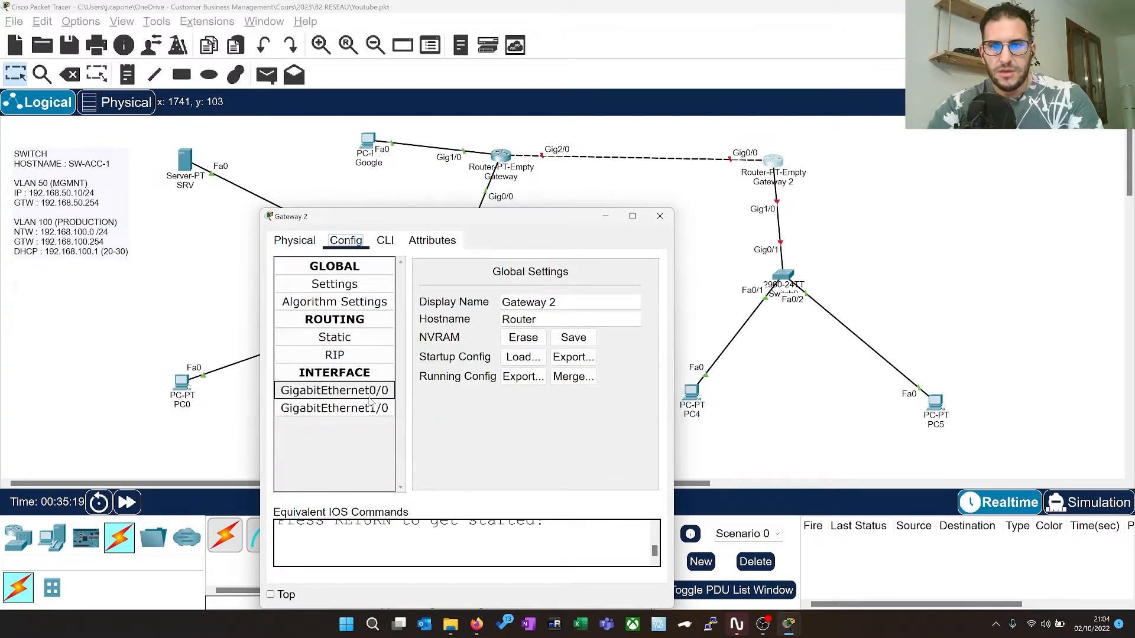
{"action": "left_click", "coordinate": [334, 390]}
{"action": "type", "text": "10.0.0.2"}
{"action": "key", "text": "Tab"}
{"action": "type", "text": "255"}
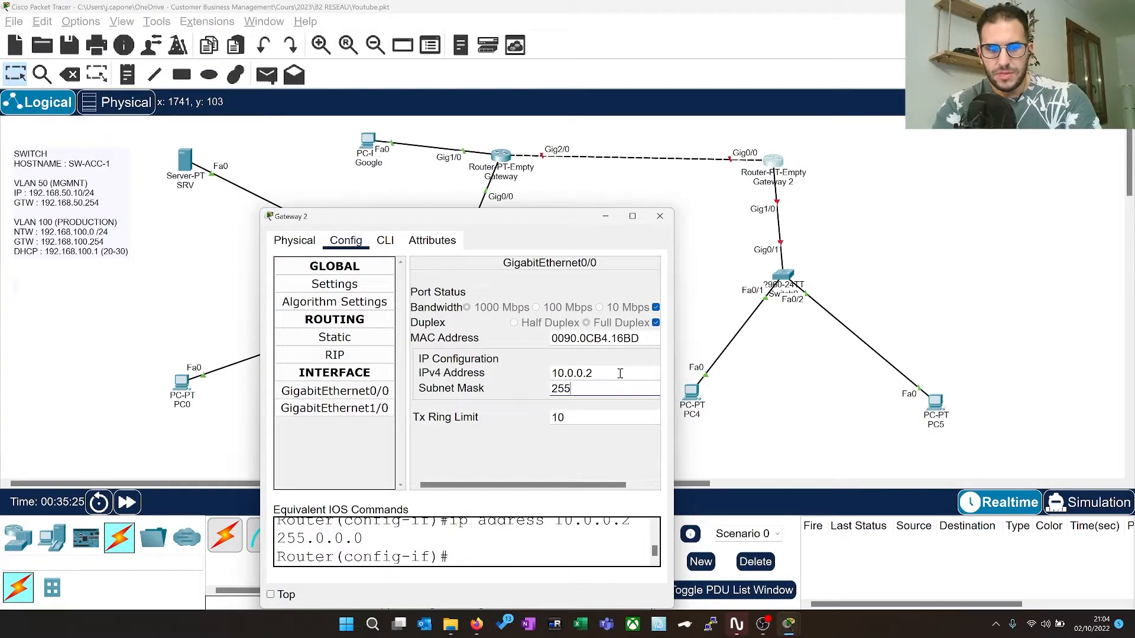
{"action": "type", "text": ".255.255.2"}
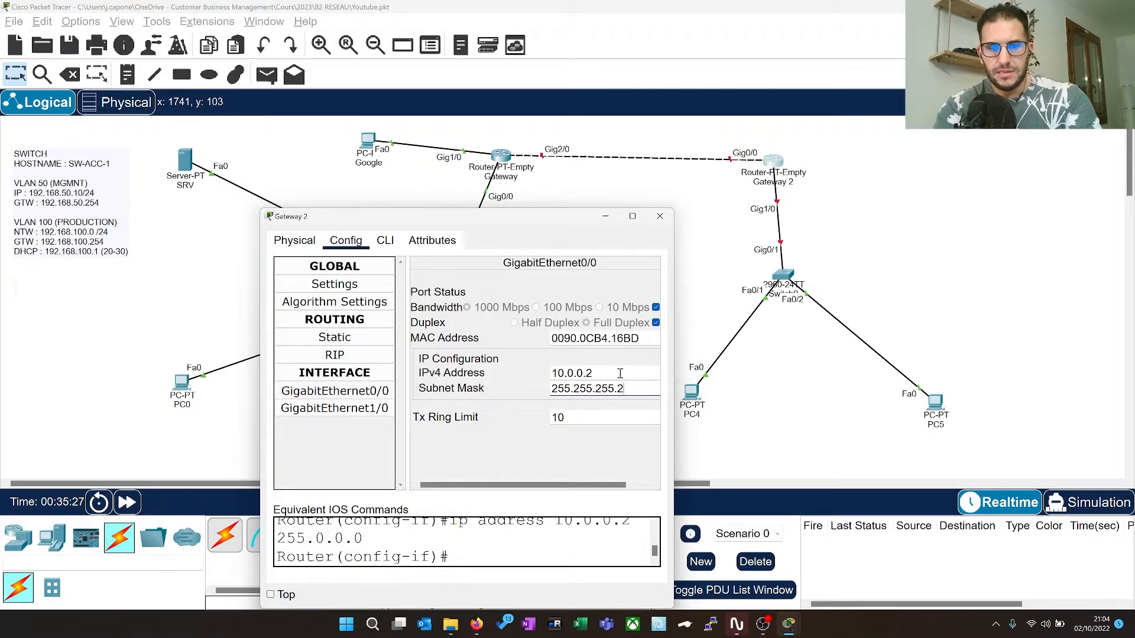
{"action": "type", "text": "52"}
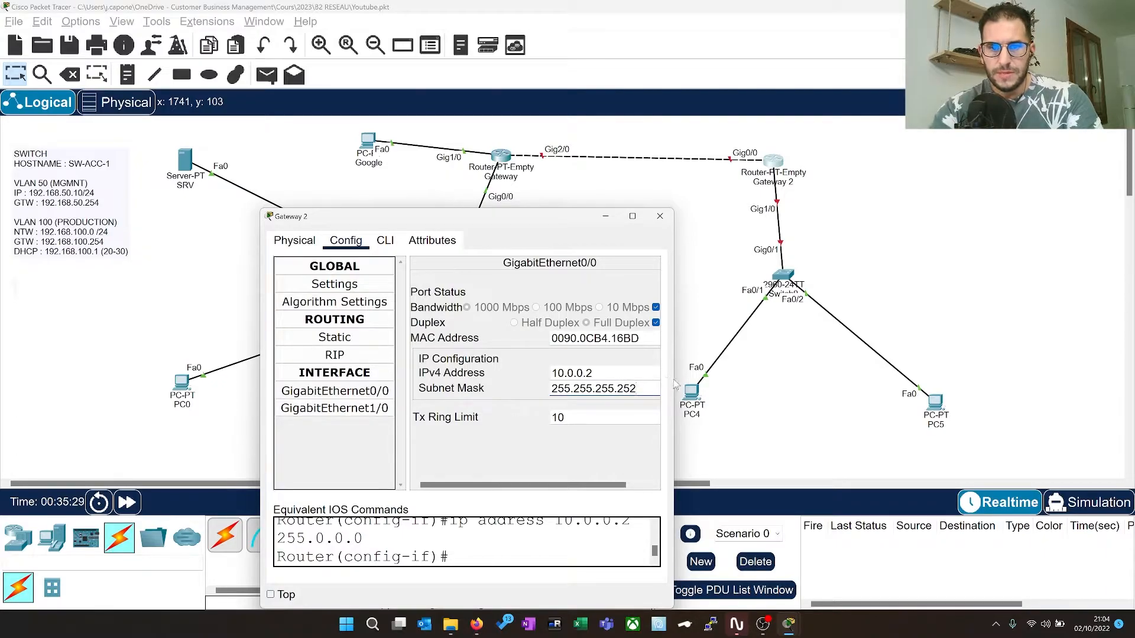
{"action": "left_click_drag", "start_coordinate": [674, 384], "coordinate": [734, 366]}
{"action": "left_click", "coordinate": [712, 294]}
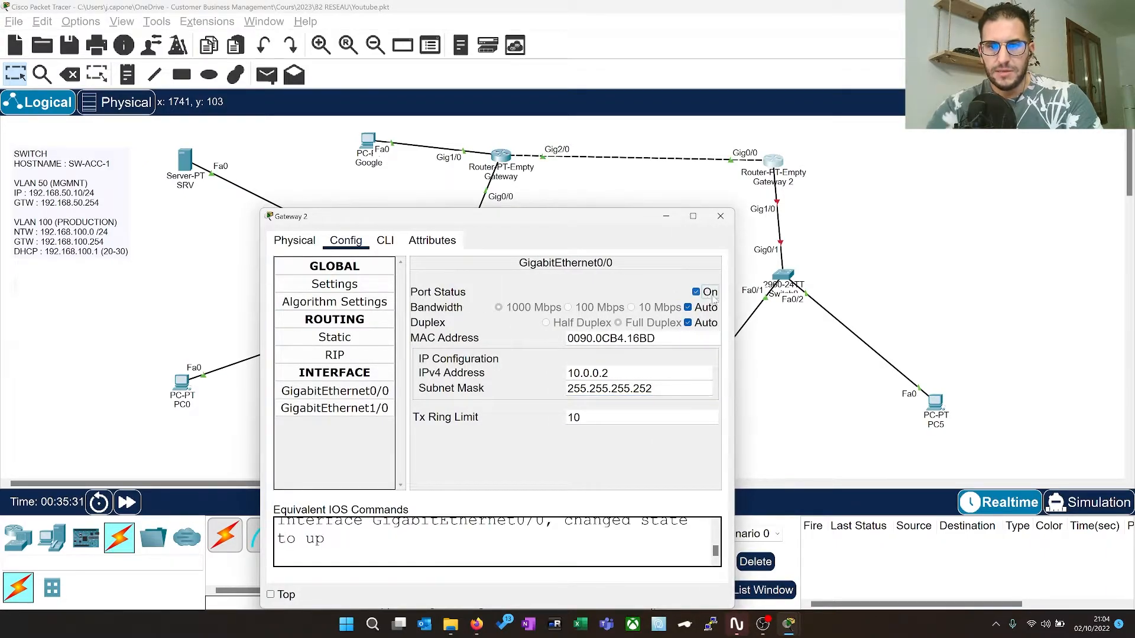
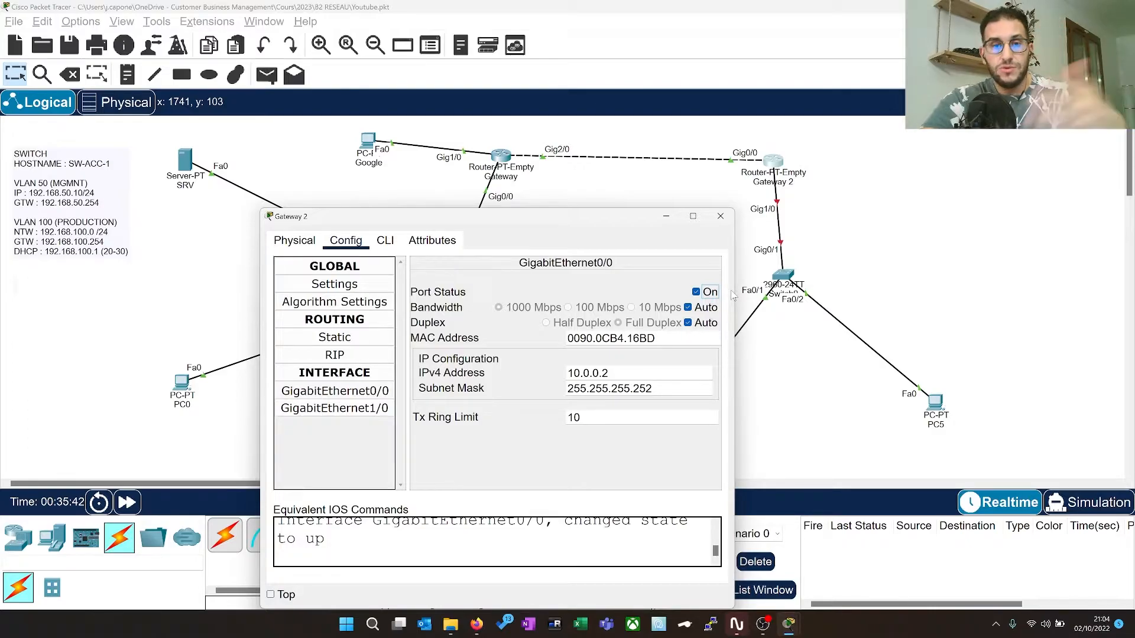
{"action": "left_click", "coordinate": [720, 216]}
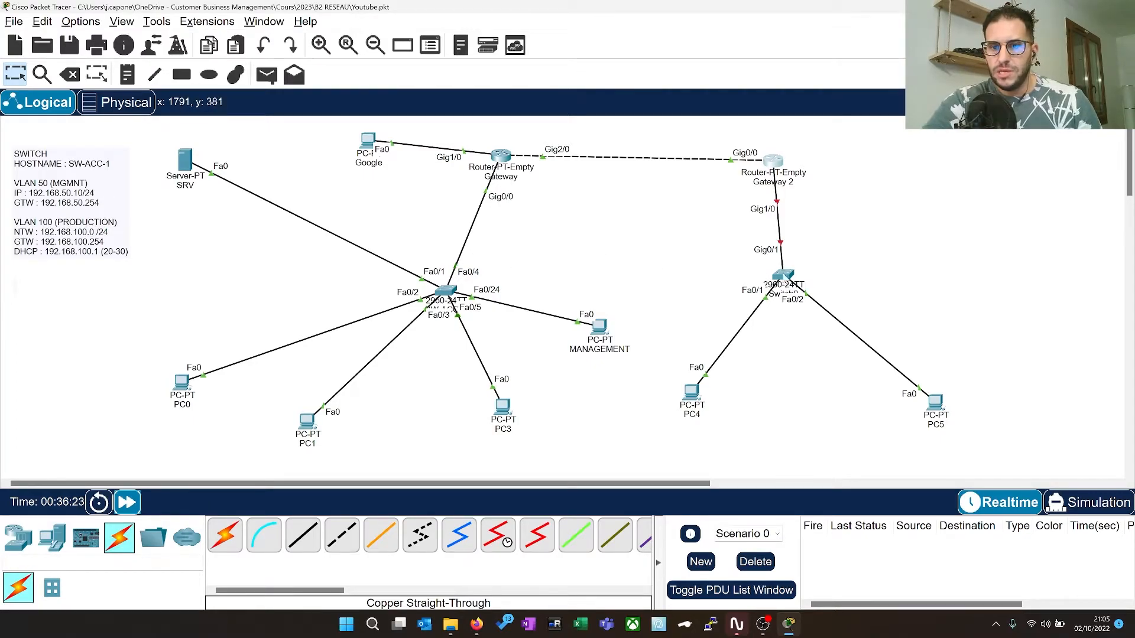
Add VLAN 102 named USINE to Switch0's VLAN database
{"action": "double_click", "coordinate": [783, 276]}
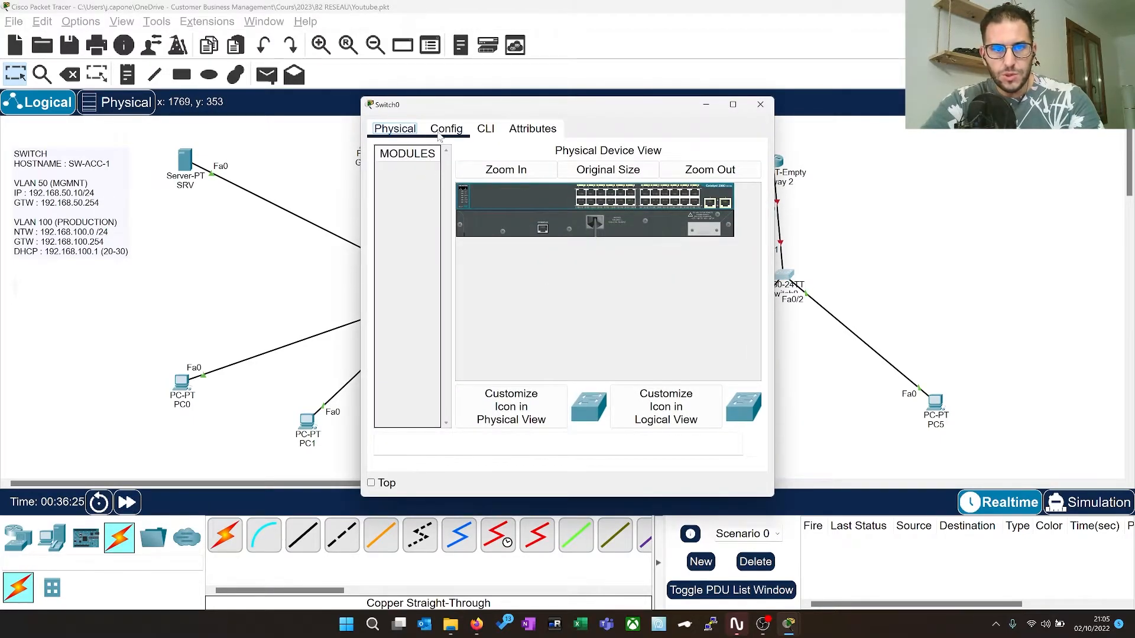
{"action": "left_click", "coordinate": [440, 132]}
{"action": "left_click", "coordinate": [427, 226]}
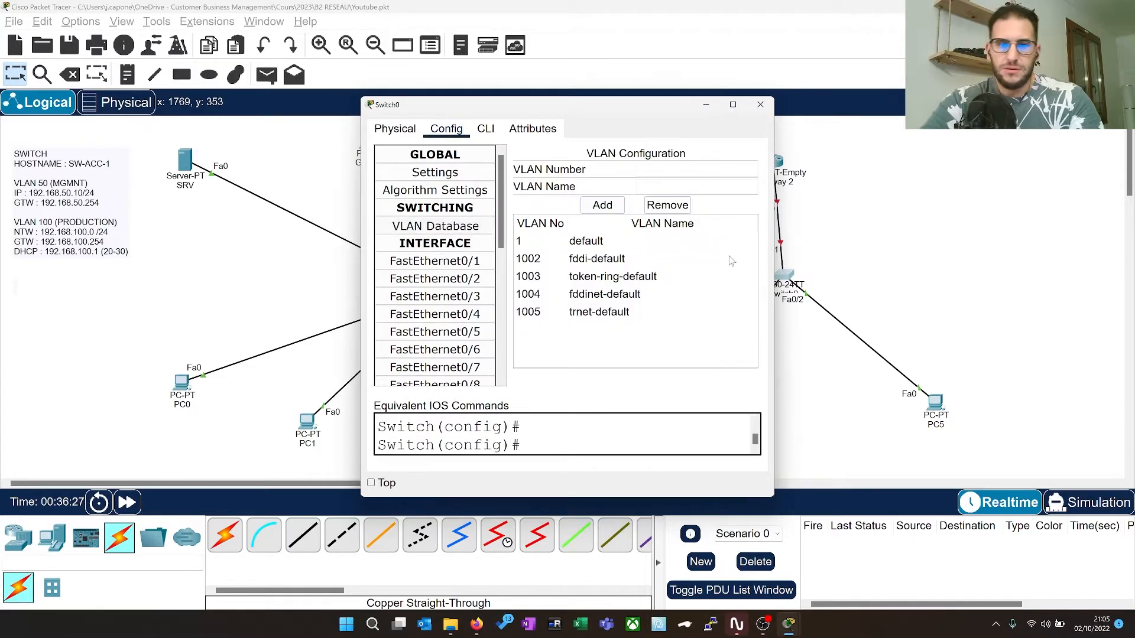
{"action": "left_click", "coordinate": [733, 176]}
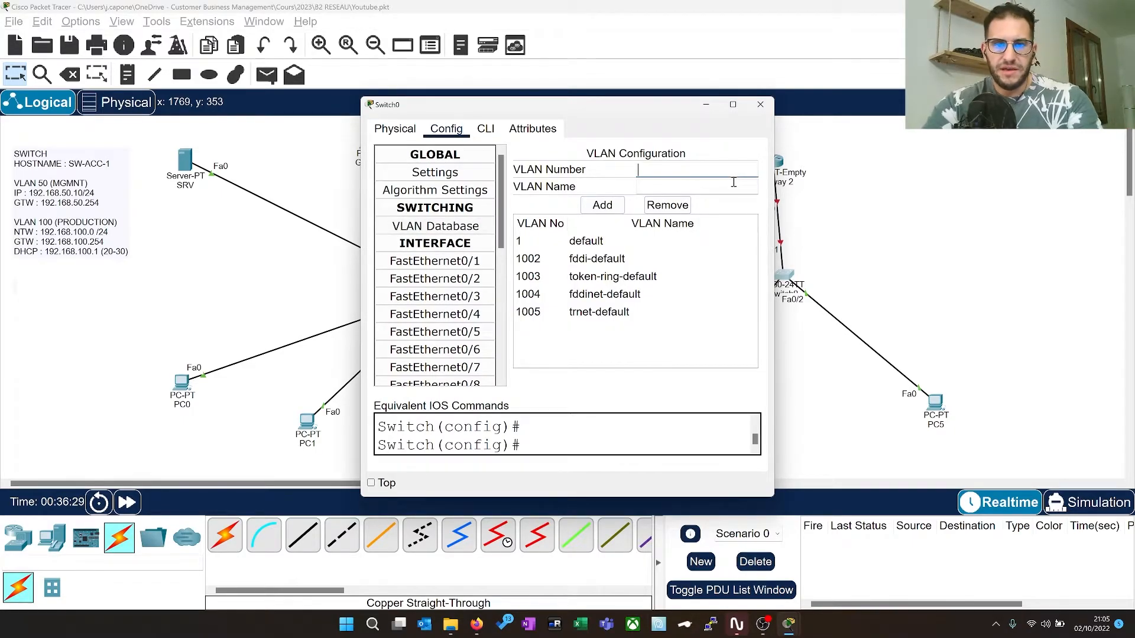
{"action": "type", "text": "102"}
{"action": "key", "text": "Tab"}
{"action": "type", "text": "US"}
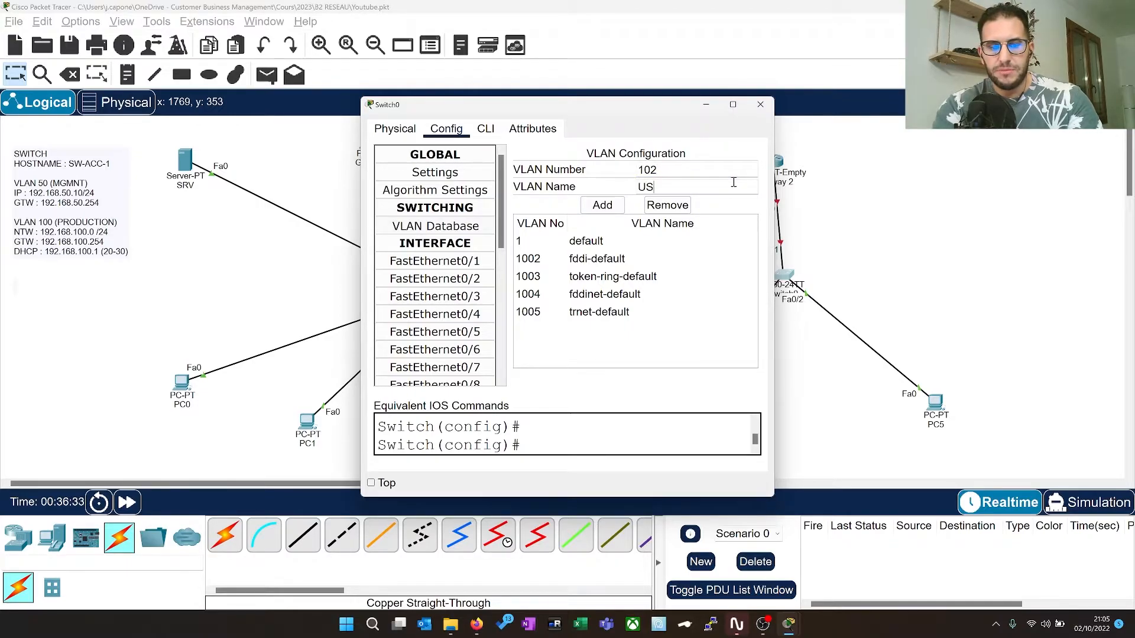
{"action": "type", "text": "EI"}
{"action": "key", "text": "BackSpace"}
{"action": "type", "text": "INE"}
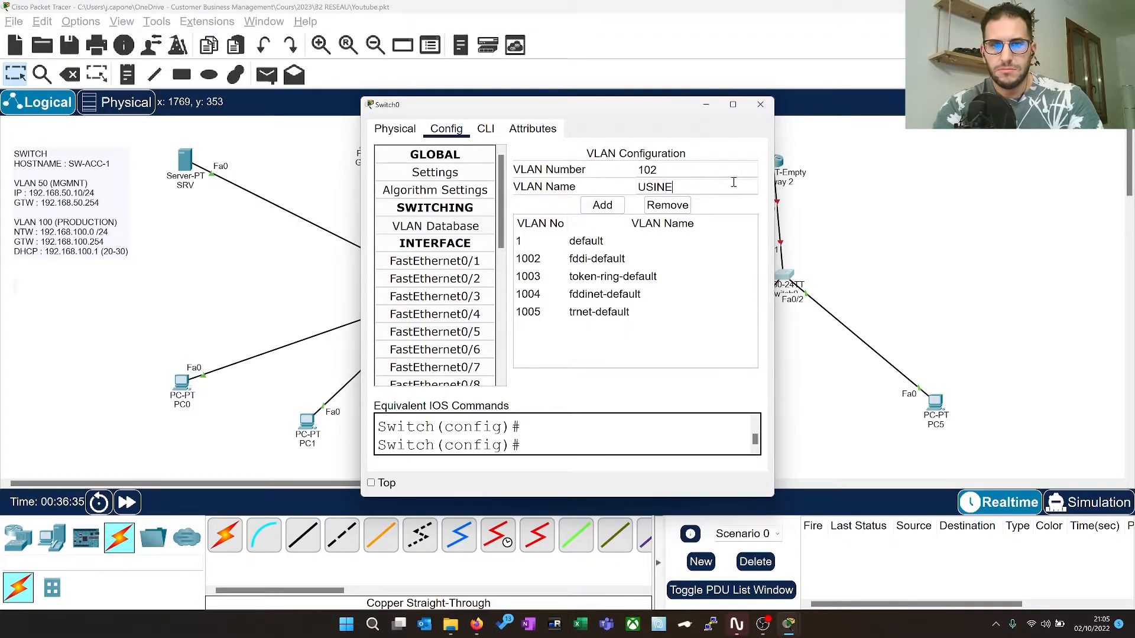
{"action": "left_click", "coordinate": [602, 205]}
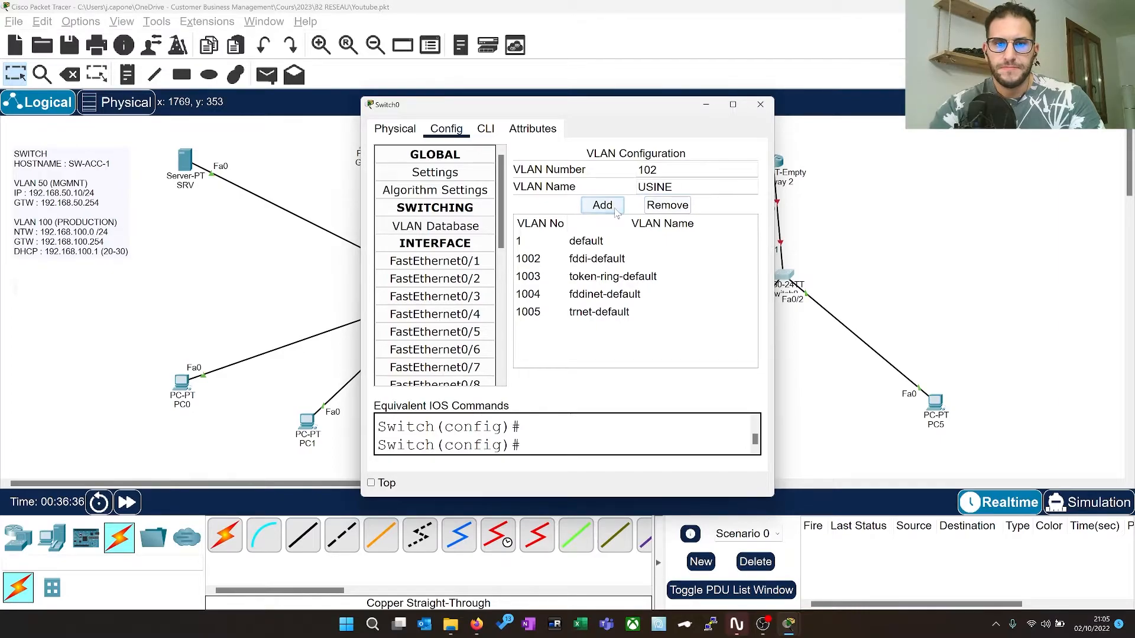
Add VLAN 103 named MARKETING to Switch0's VLAN database
{"action": "type", "text": "3"}
{"action": "left_click", "coordinate": [683, 185]}
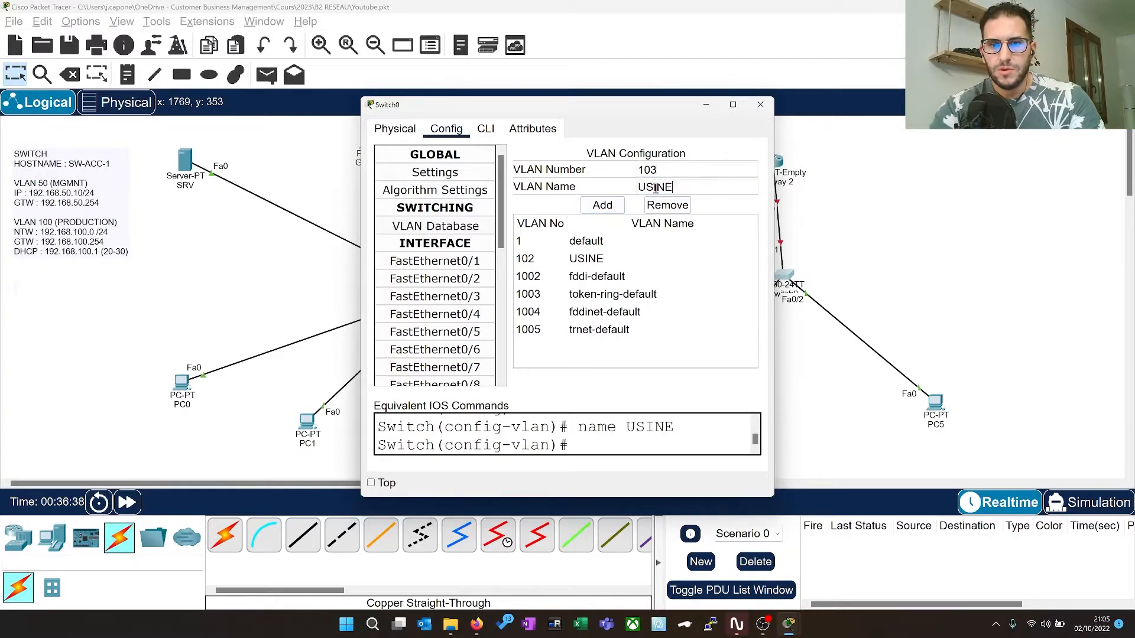
{"action": "key", "text": "BackSpace"}
{"action": "key", "text": "BackSpace"}
{"action": "key", "text": "BackSpace"}
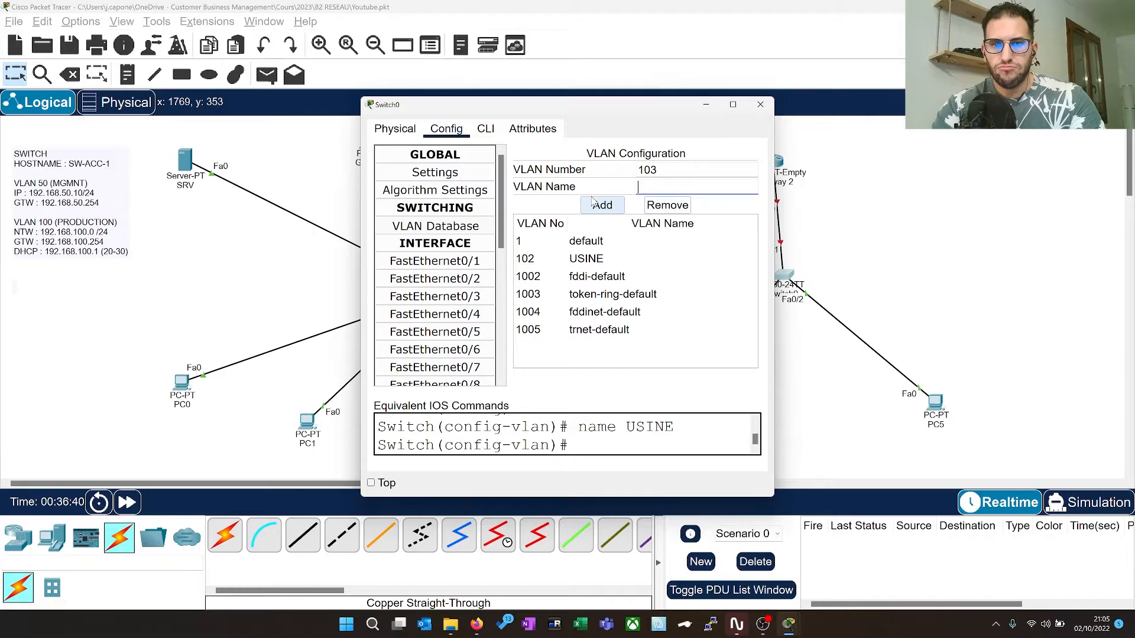
{"action": "type", "text": "MARKETING"}
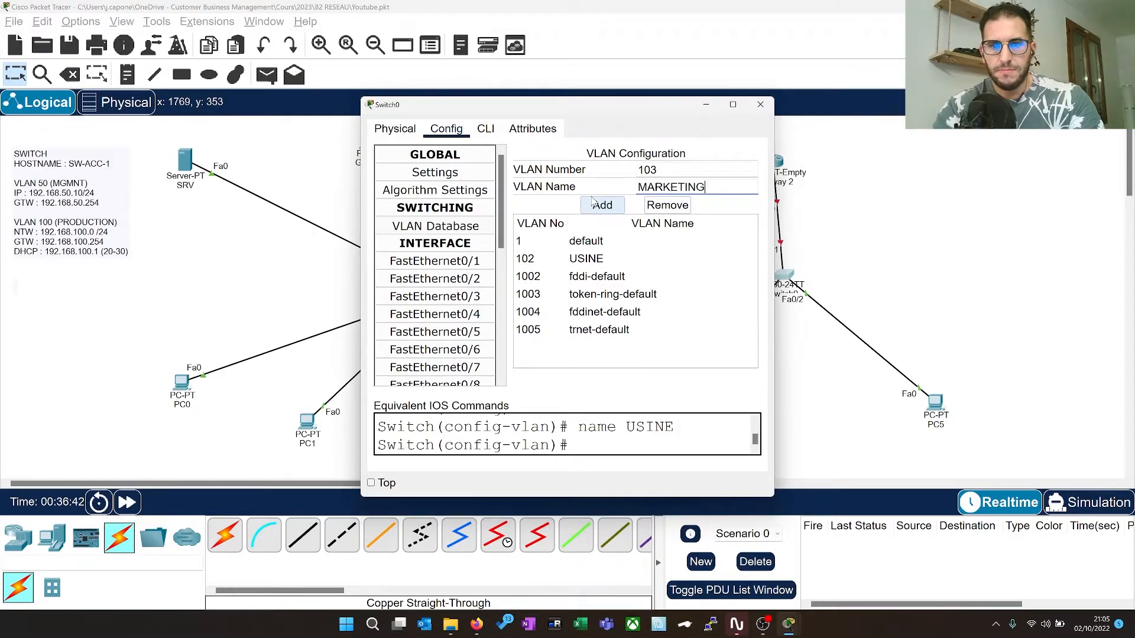
{"action": "left_click", "coordinate": [597, 206]}
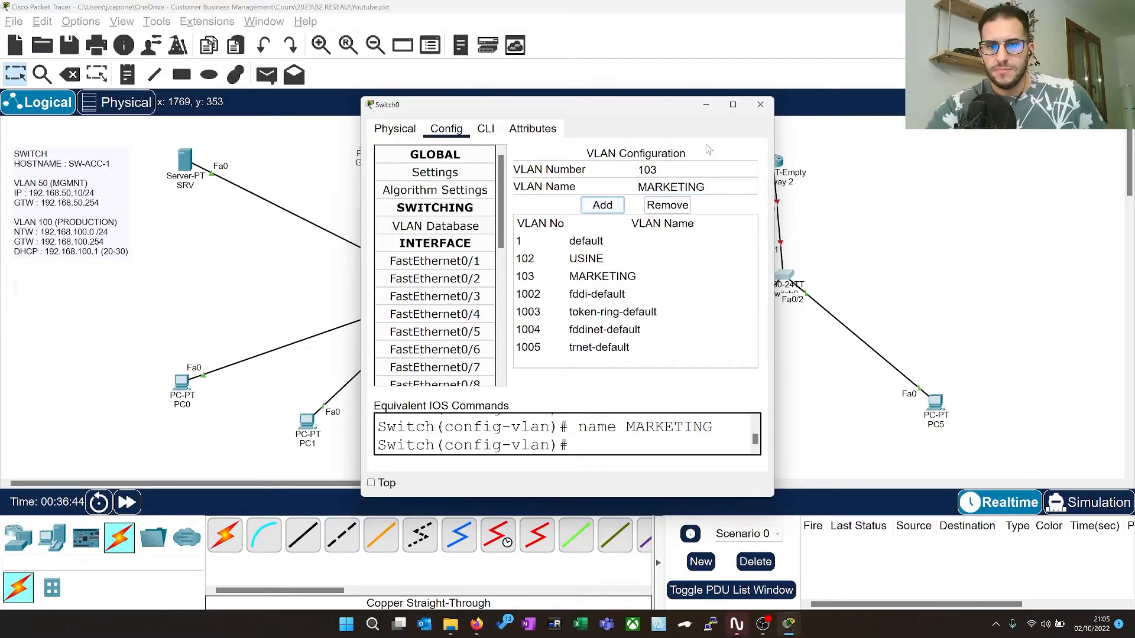
Assign Switch0's access port FastEthernet0/1 to VLAN 102 and FastEthernet0/2 to VLAN 103
{"action": "left_click_drag", "start_coordinate": [661, 104], "coordinate": [548, 125]}
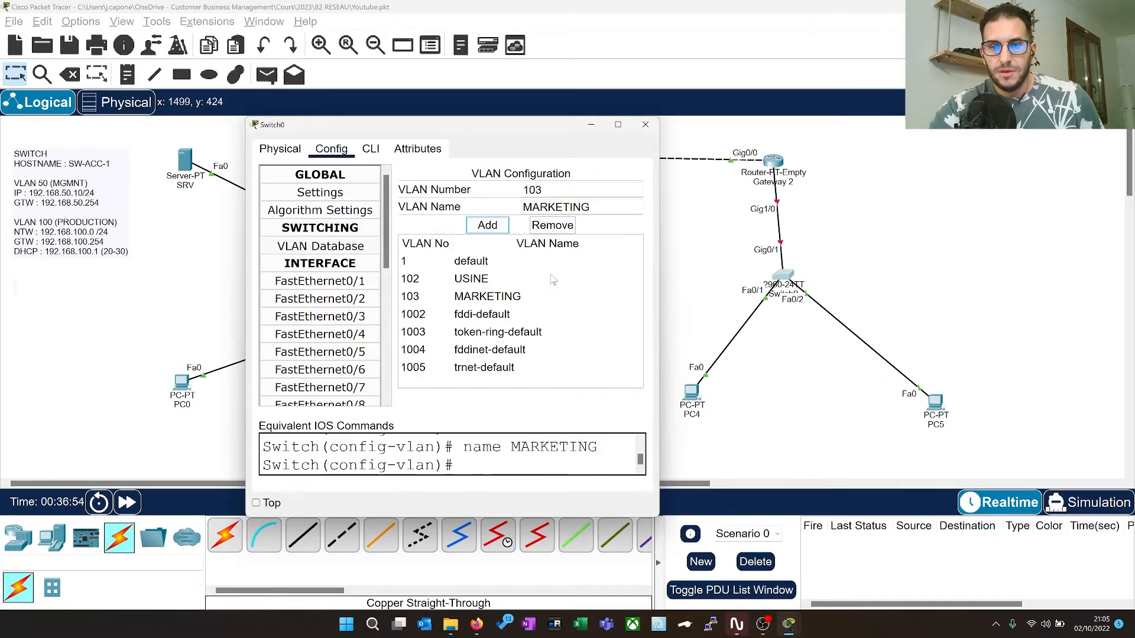
{"action": "left_click", "coordinate": [326, 282]}
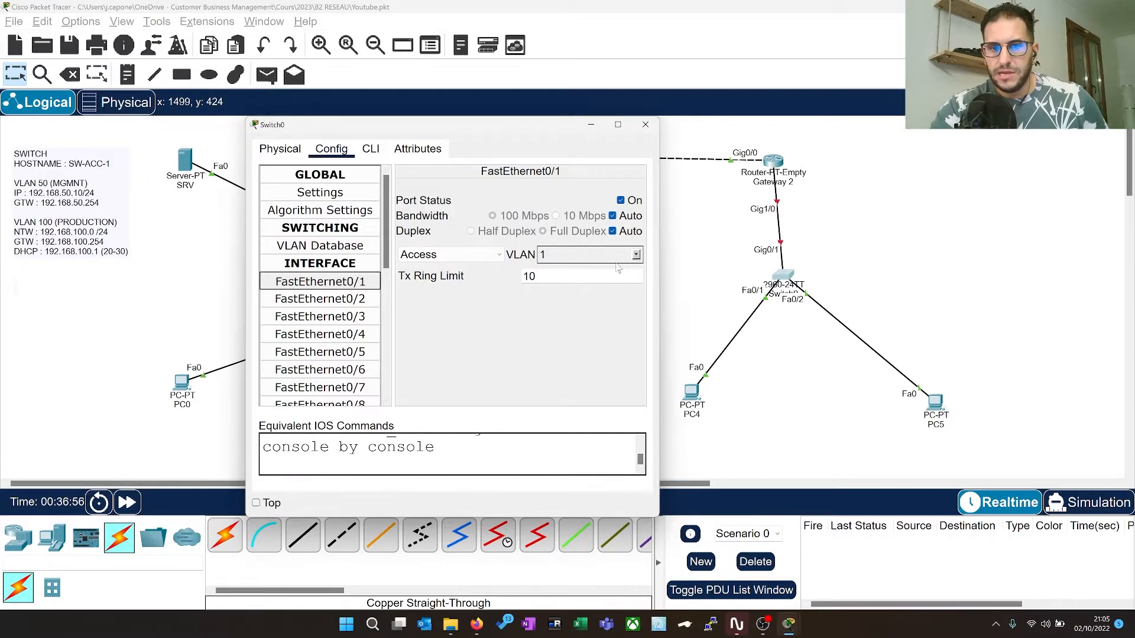
{"action": "left_click", "coordinate": [636, 254]}
{"action": "left_click", "coordinate": [543, 289]}
{"action": "left_click", "coordinate": [473, 319]}
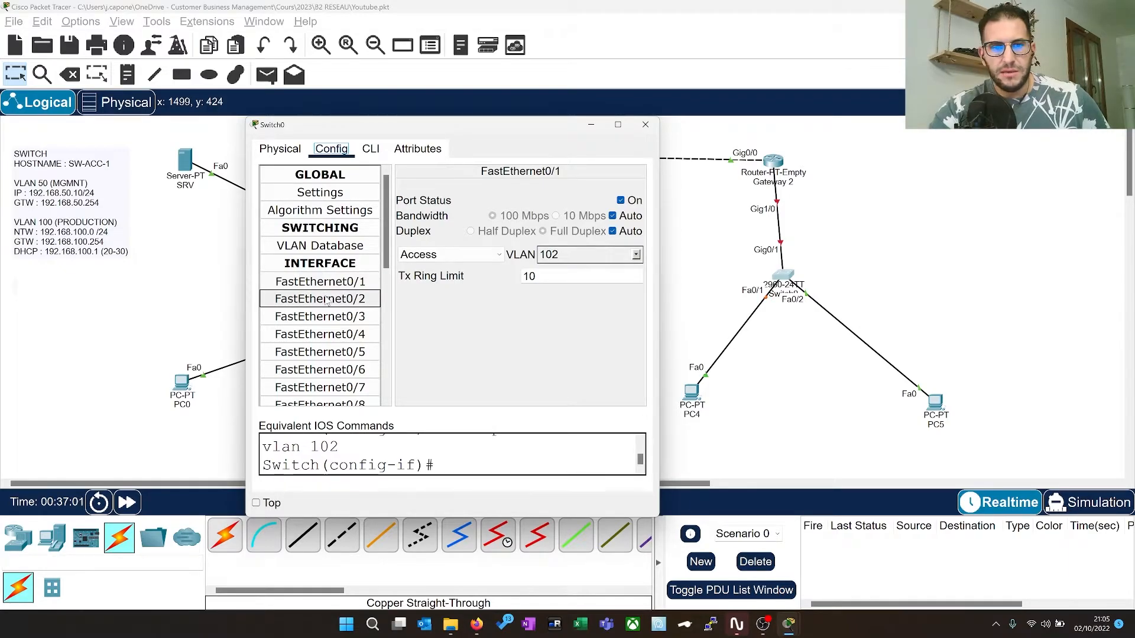
{"action": "left_click", "coordinate": [326, 299]}
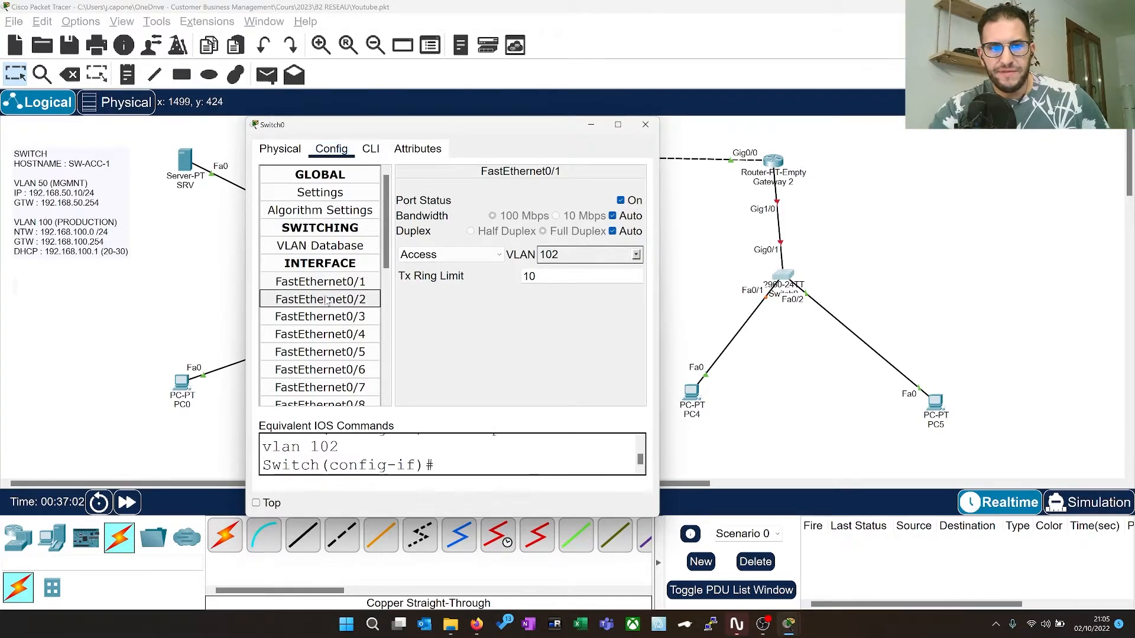
{"action": "left_click", "coordinate": [636, 255]}
{"action": "left_click", "coordinate": [597, 305]}
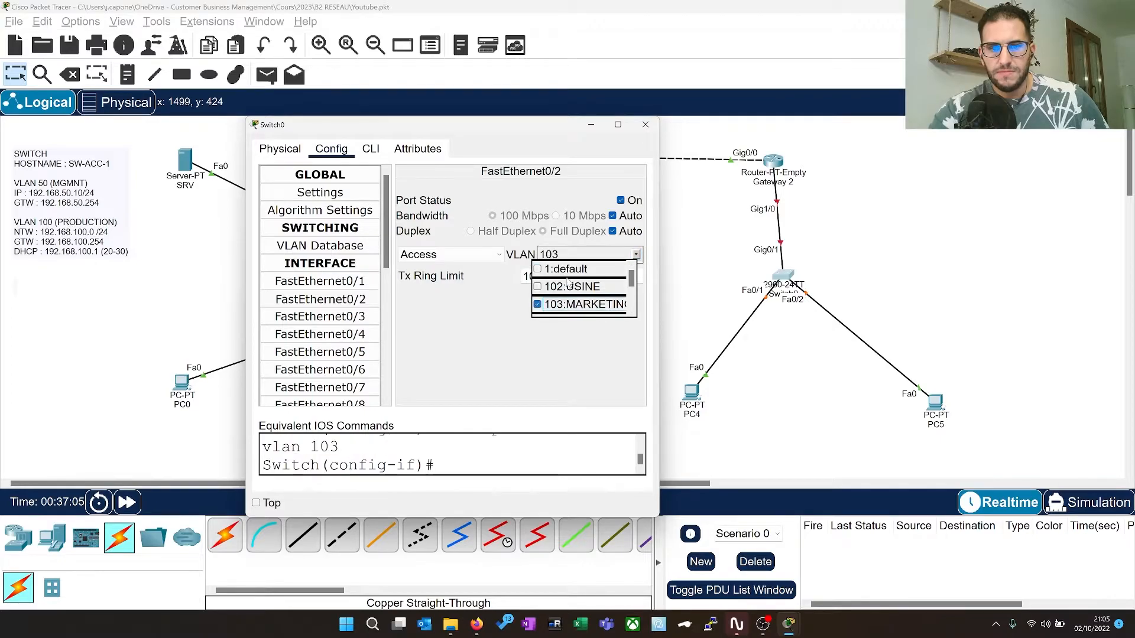
{"action": "left_click", "coordinate": [645, 124]}
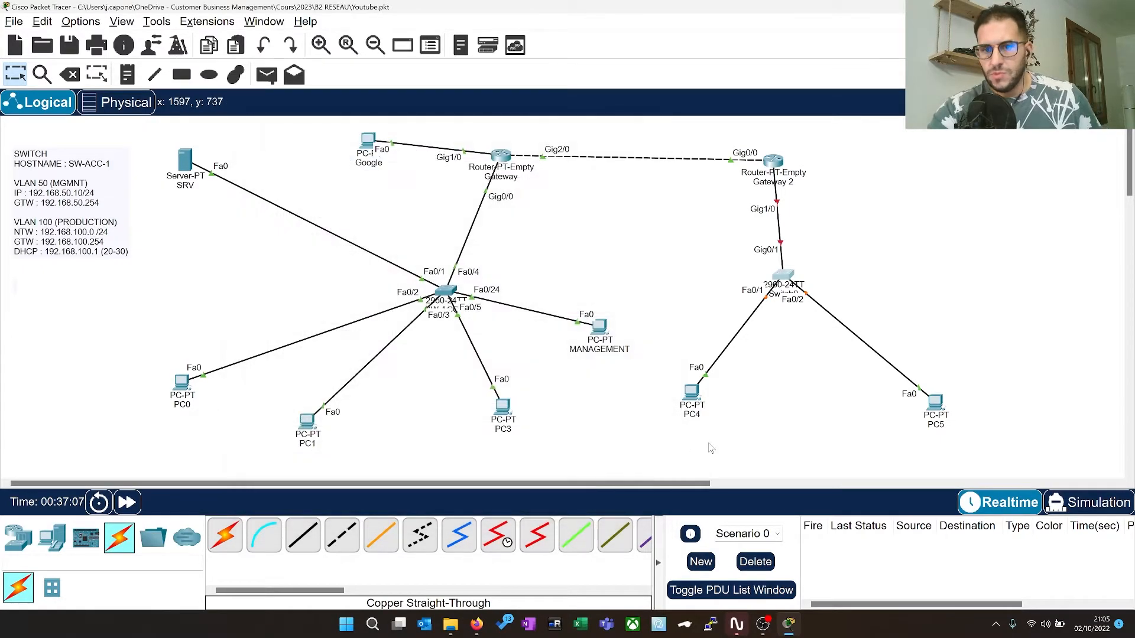
Rename PC4 as USINE and PC5 as MARKETING in the topology
{"action": "left_click", "coordinate": [705, 417]}
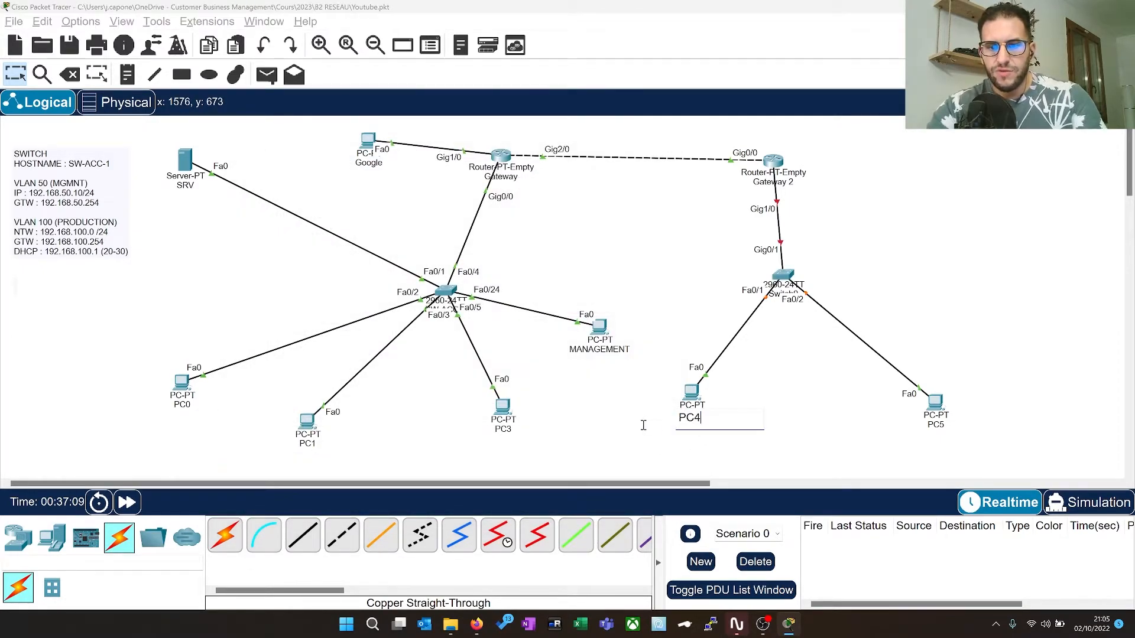
{"action": "key", "text": "BackSpace"}
{"action": "key", "text": "BackSpace"}
{"action": "type", "text": "USINE"}
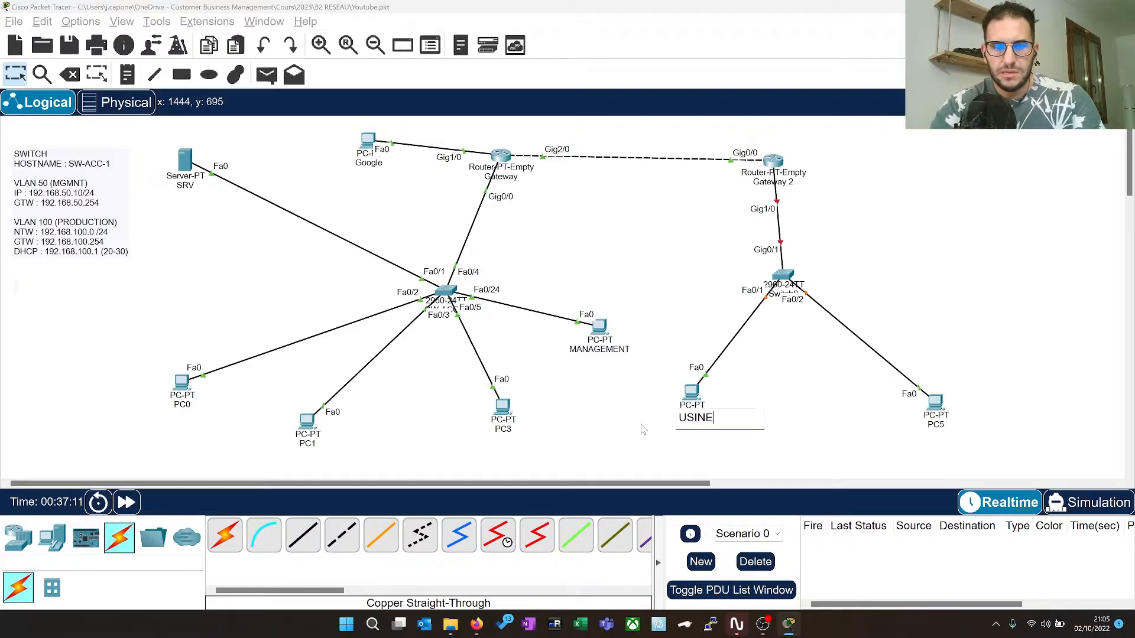
{"action": "key", "text": "Return"}
{"action": "left_click", "coordinate": [934, 427]}
{"action": "key", "text": "ctrl+a"}
{"action": "type", "text": "MARKETING"}
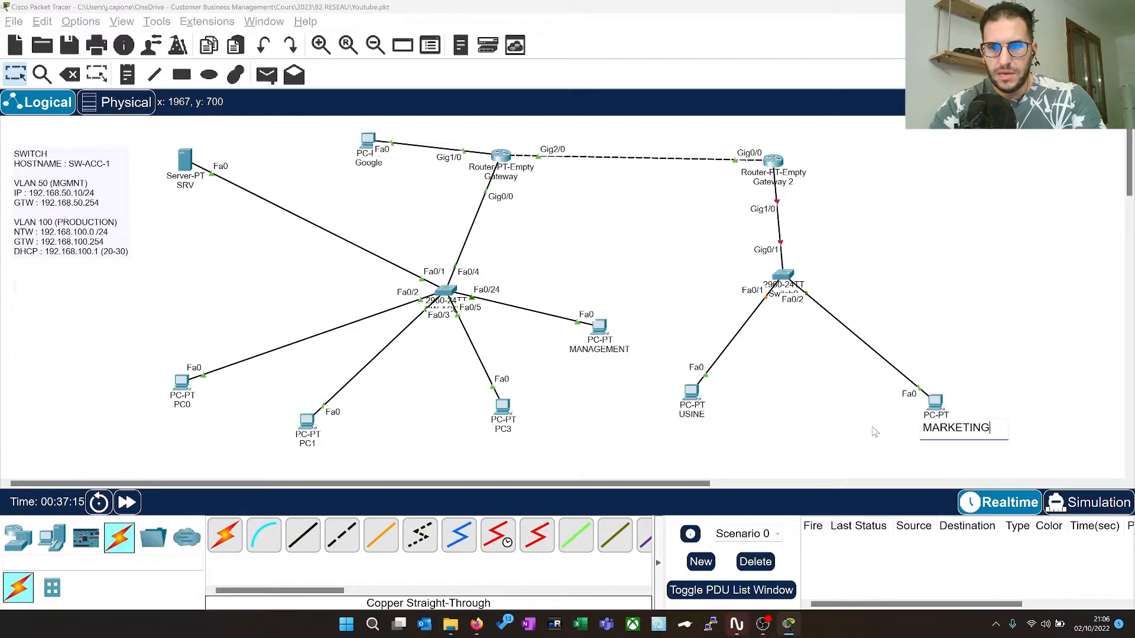
{"action": "key", "text": "Return"}
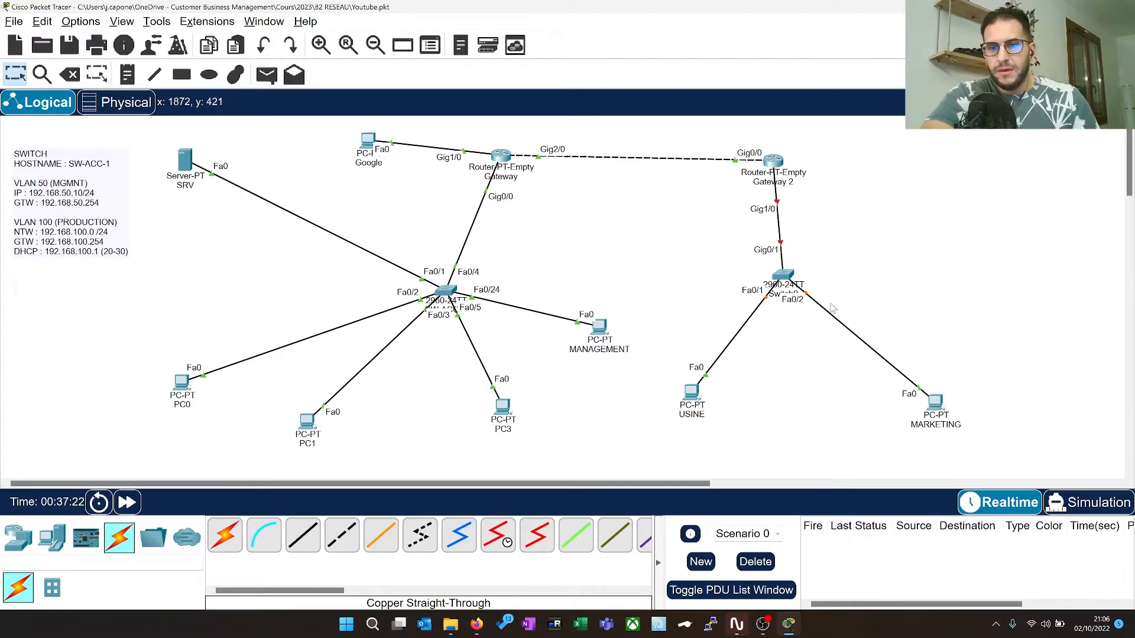
Create subinterface gi1/0.102 on Gateway 2 from its command line, leaving the current interface configuration first
{"action": "left_click", "coordinate": [772, 164]}
{"action": "left_click_drag", "start_coordinate": [657, 108], "coordinate": [539, 135]}
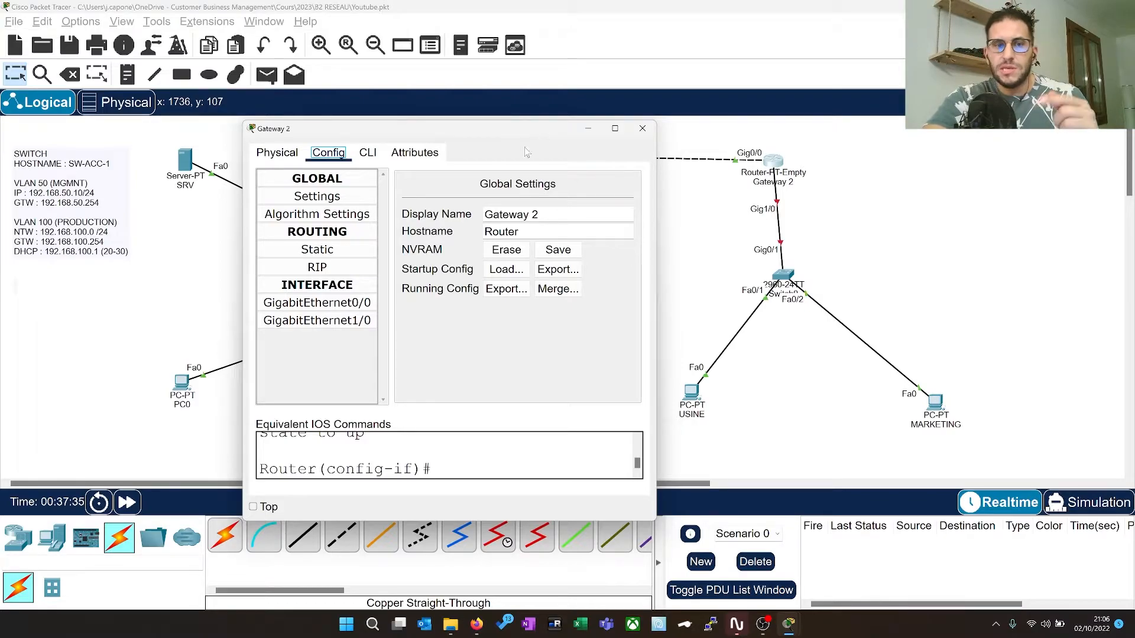
{"action": "left_click", "coordinate": [367, 153]}
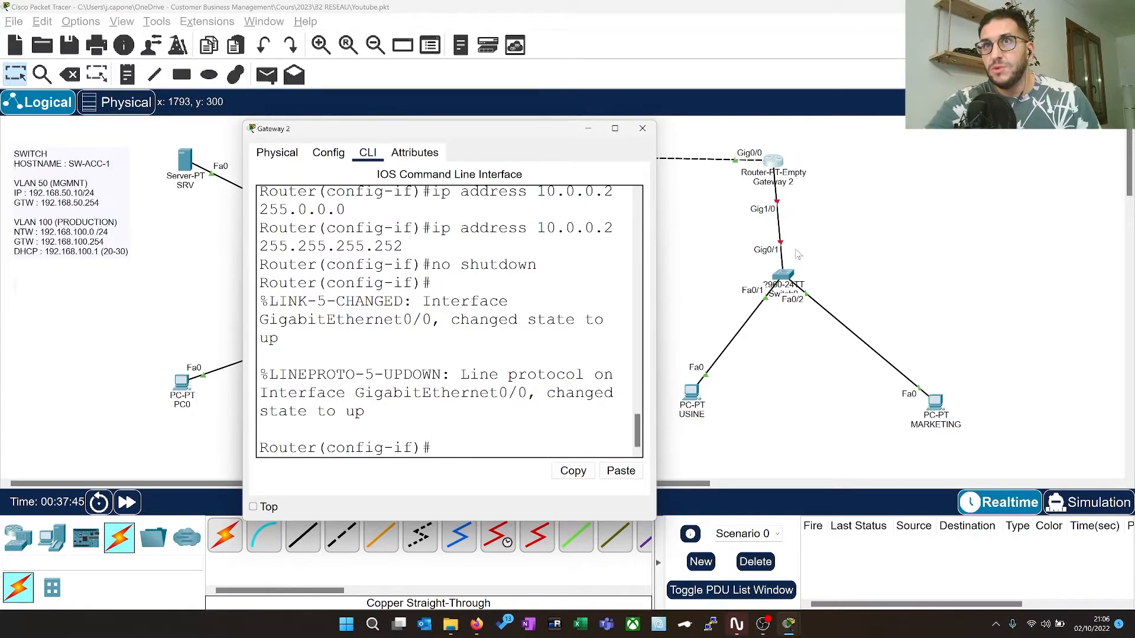
{"action": "type", "text": "e"}
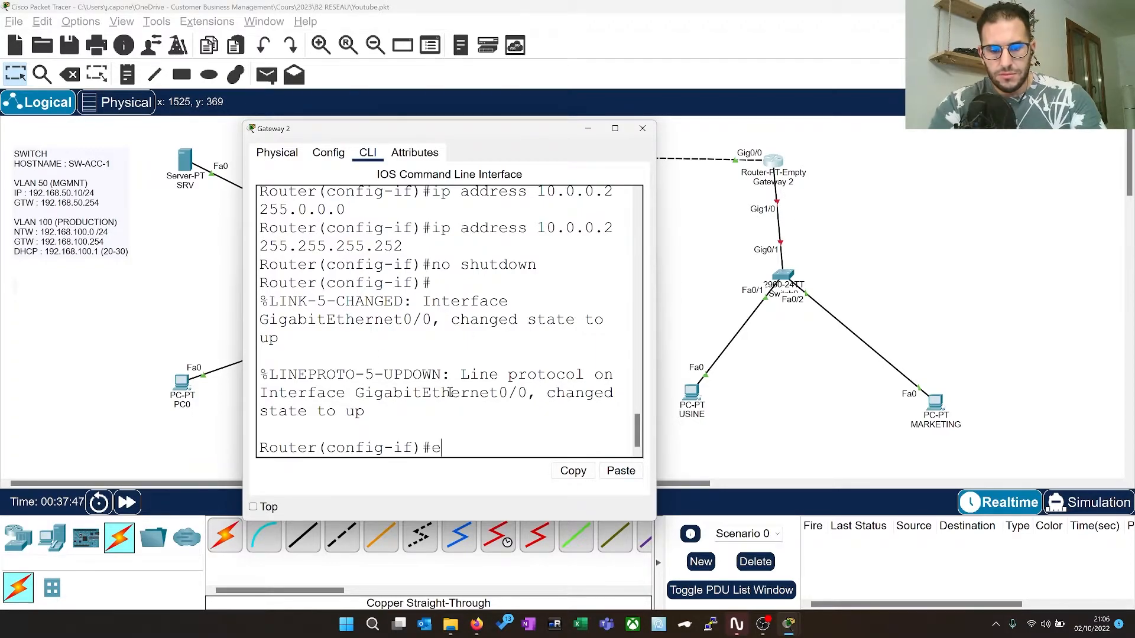
{"action": "type", "text": "xit"}
{"action": "key", "text": "Return"}
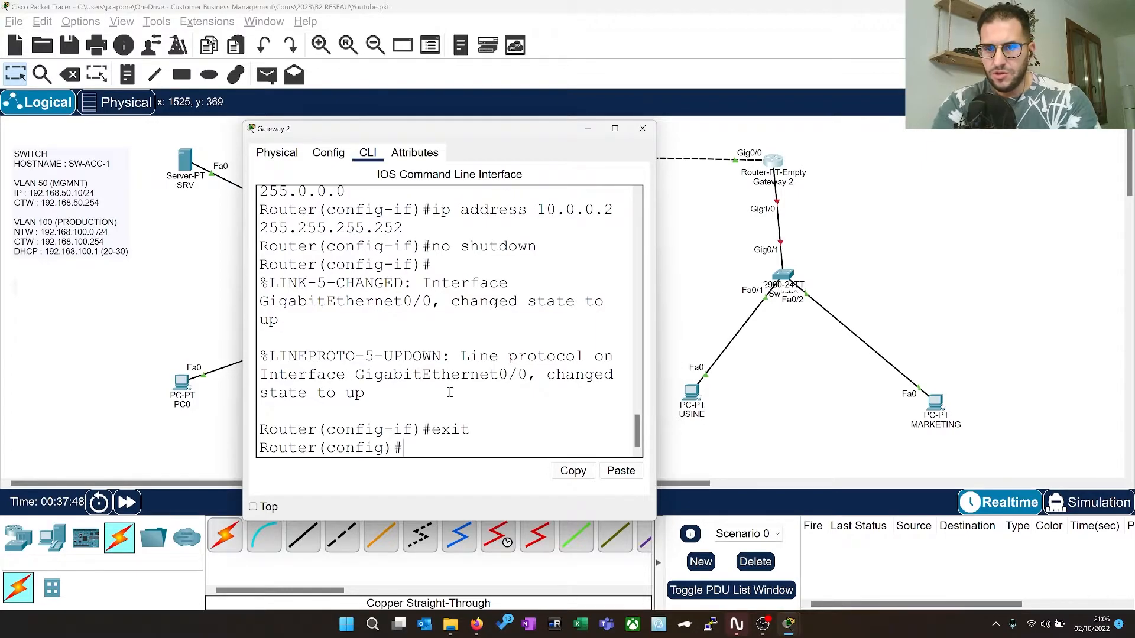
{"action": "type", "text": "int"}
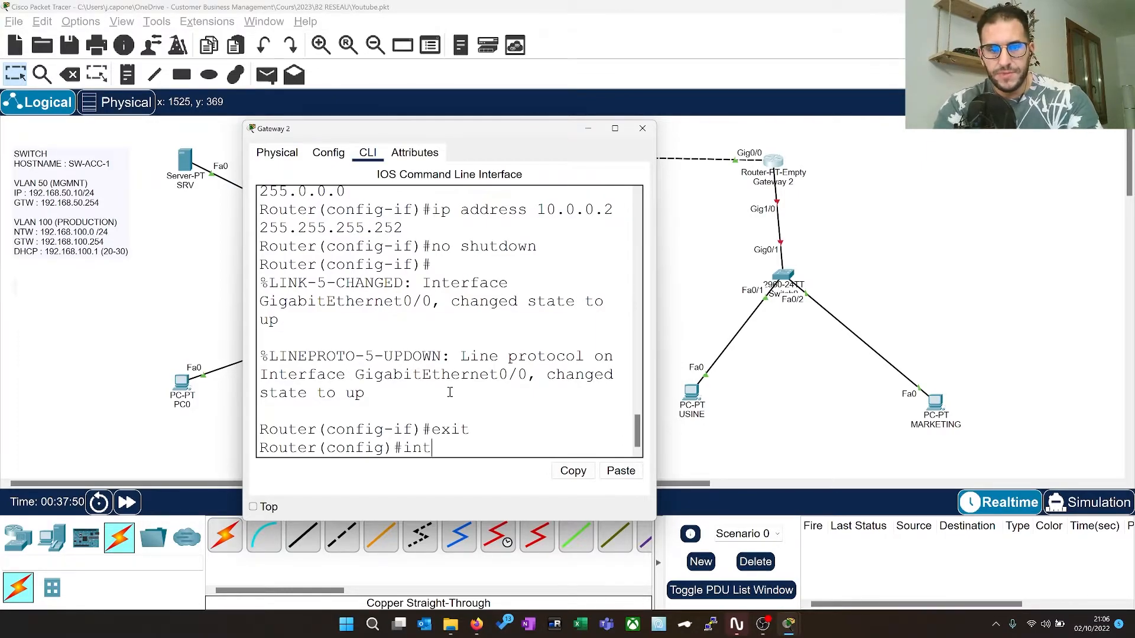
{"action": "type", "text": " gi1/0"}
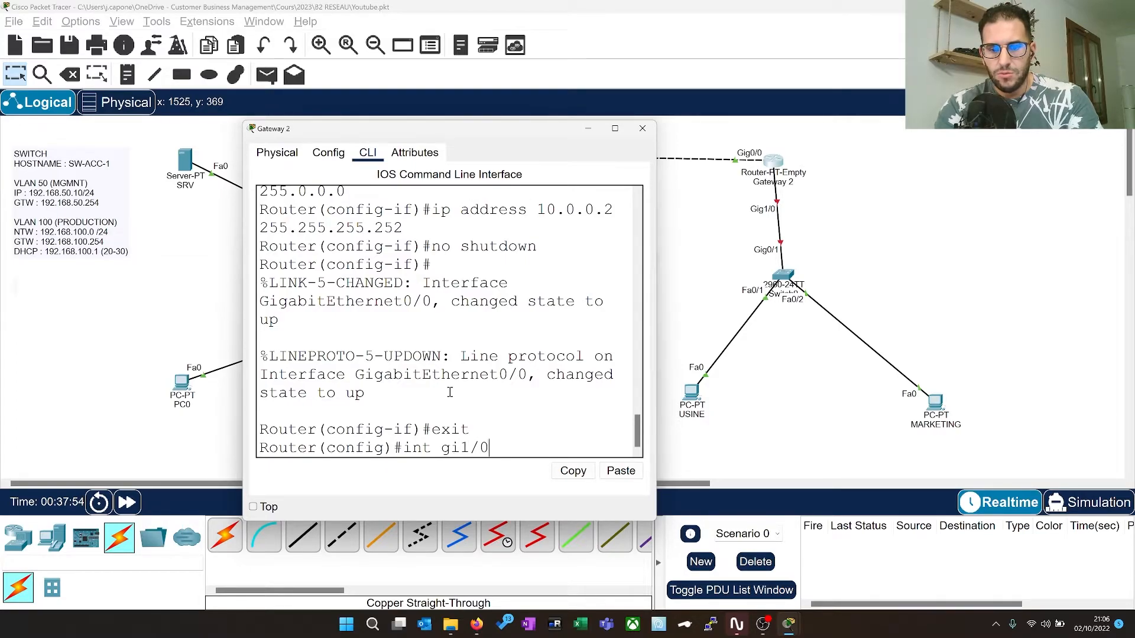
{"action": "type", "text": ".102"}
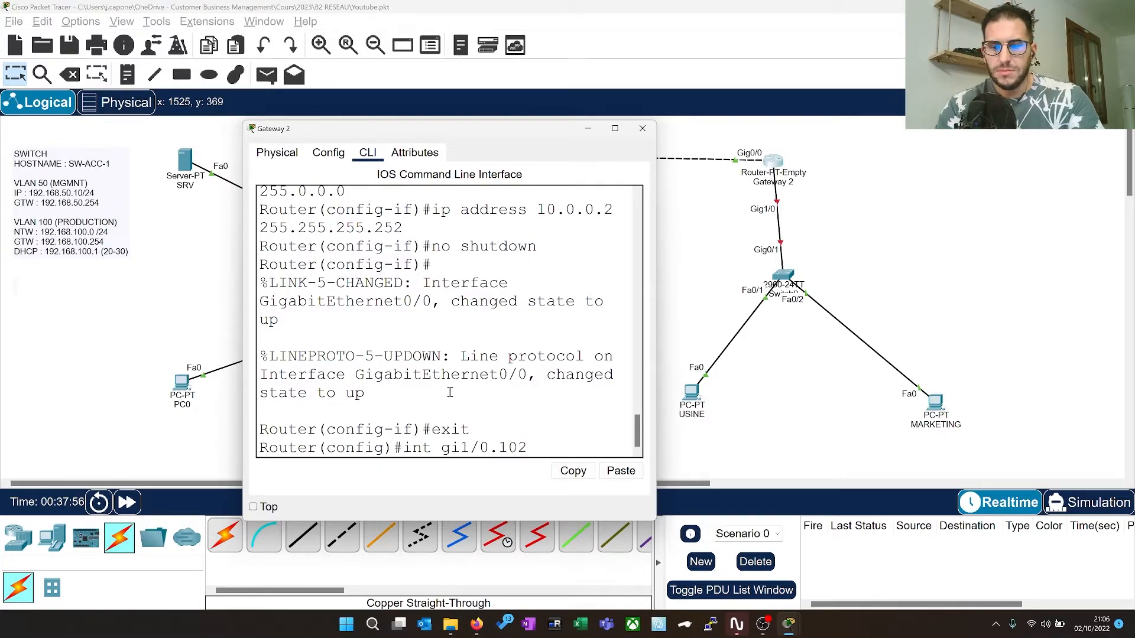
{"action": "key", "text": "Return"}
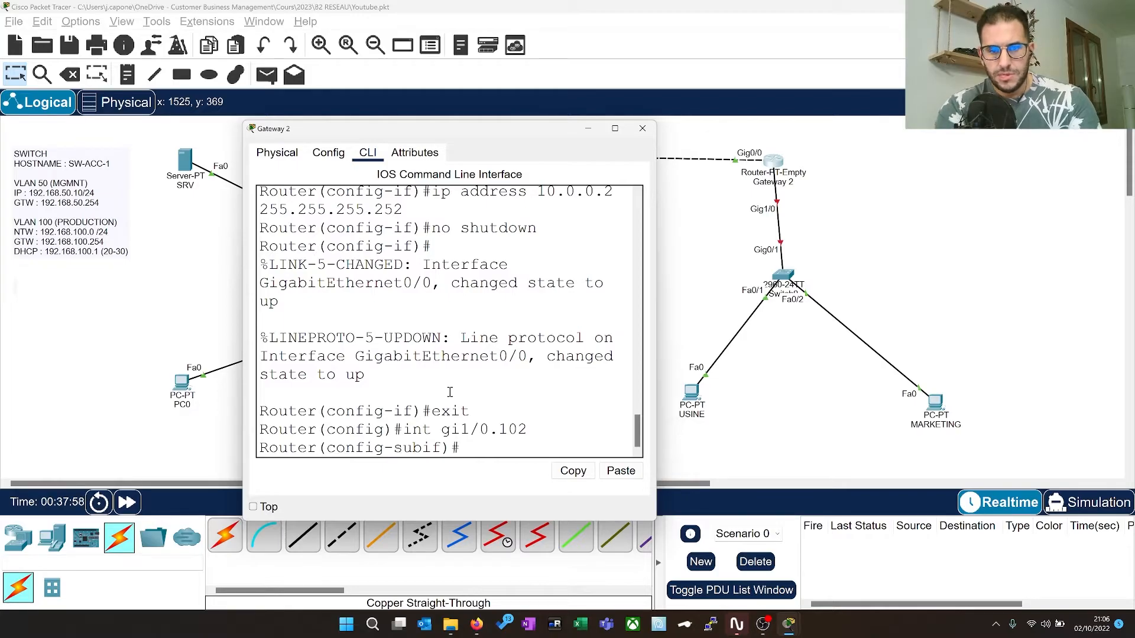
Set dot1Q encapsulation with VLAN 102 on Gateway 2's gi1/0.102 subinterface
{"action": "type", "text": "encaps"}
{"action": "key", "text": "Tab"}
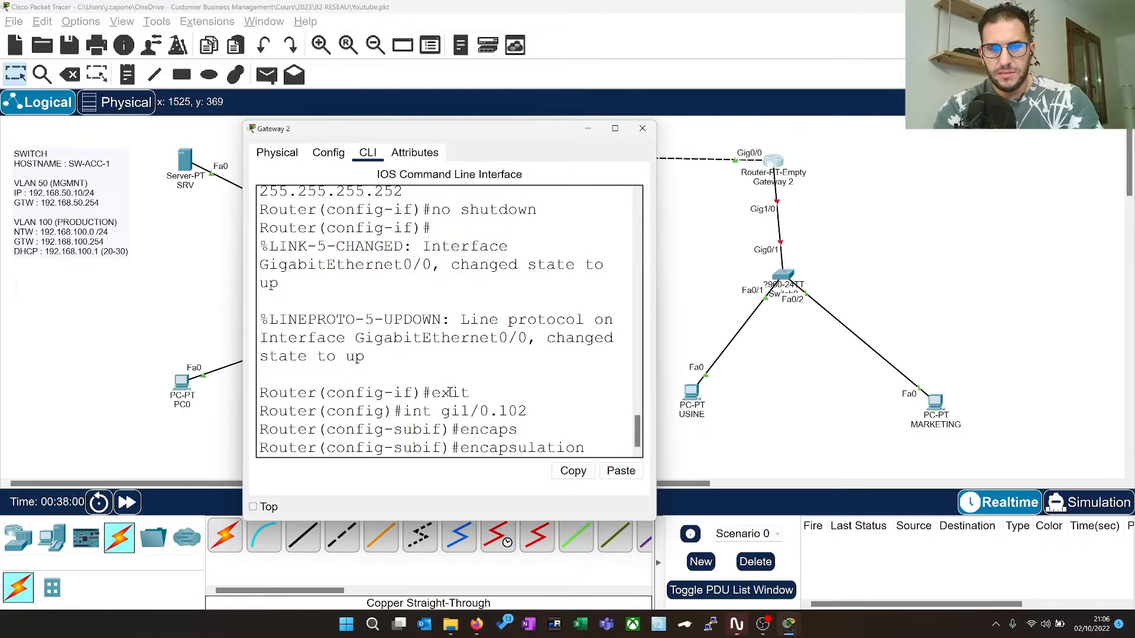
{"action": "type", "text": "dot"}
{"action": "key", "text": "Tab"}
{"action": "type", "text": "102"}
{"action": "key", "text": "Return"}
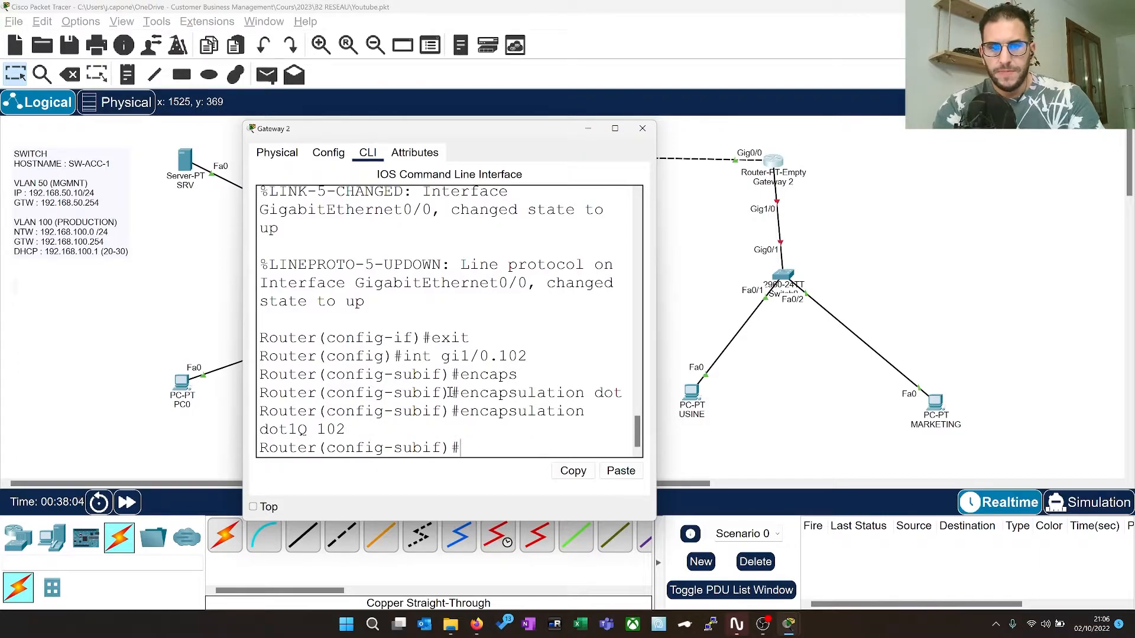
Give Gateway 2's gi1/0.102 subinterface the IP address 192.168.102.254 with subnet mask 255.255.255.0
{"action": "type", "text": "ip add"}
{"action": "key", "text": "Tab"}
{"action": "type", "text": "192.168.10"}
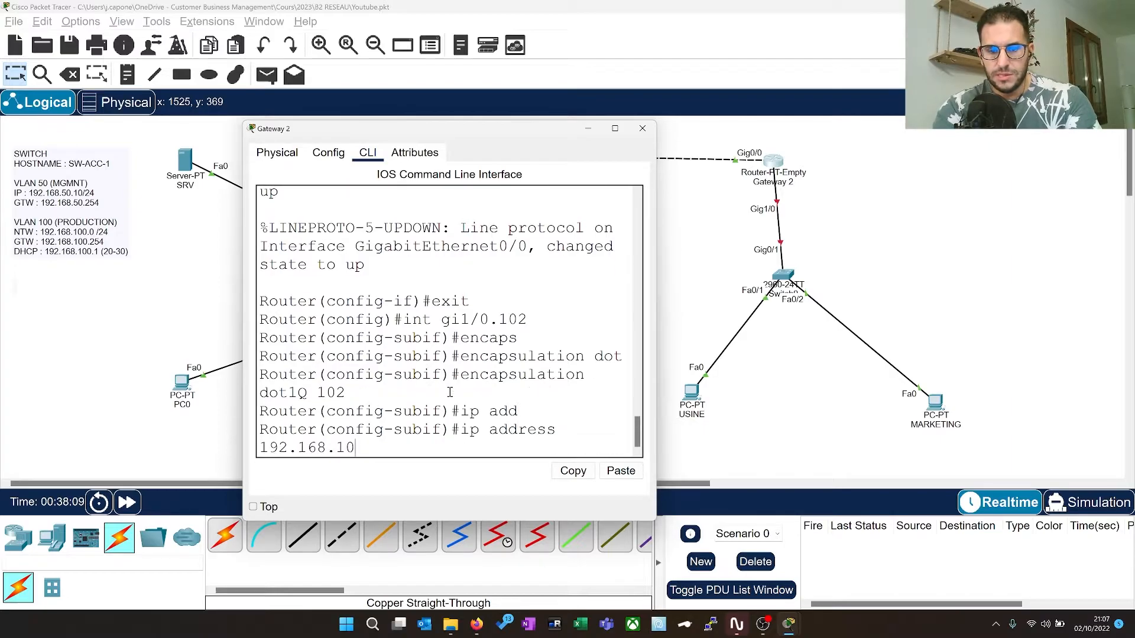
{"action": "type", "text": "2.254 255.2"}
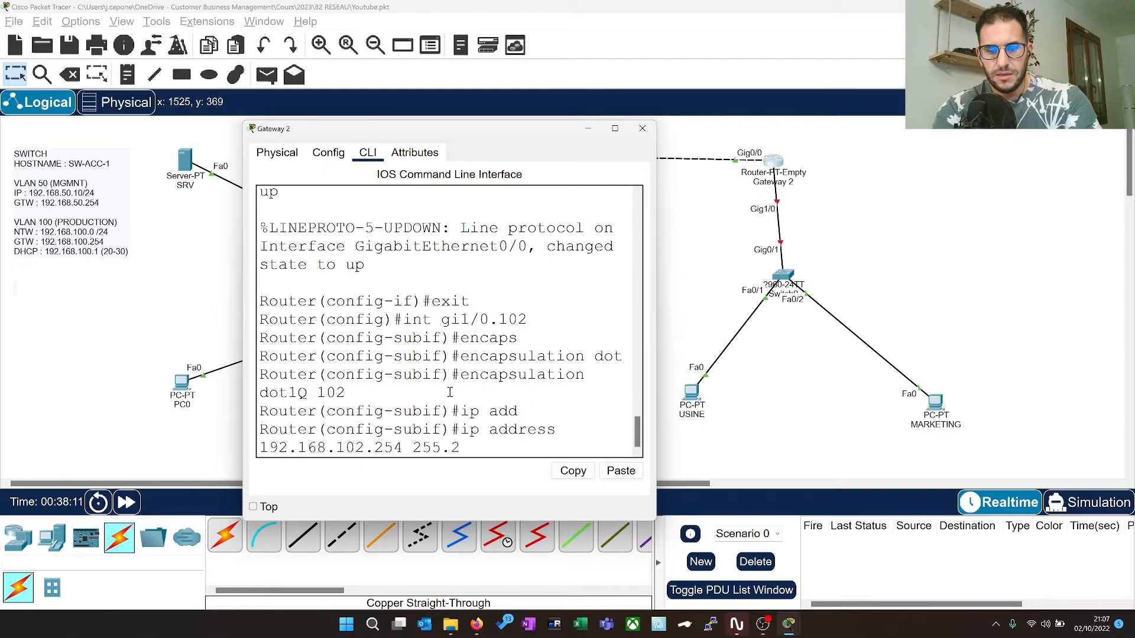
{"action": "type", "text": "55.255.0"}
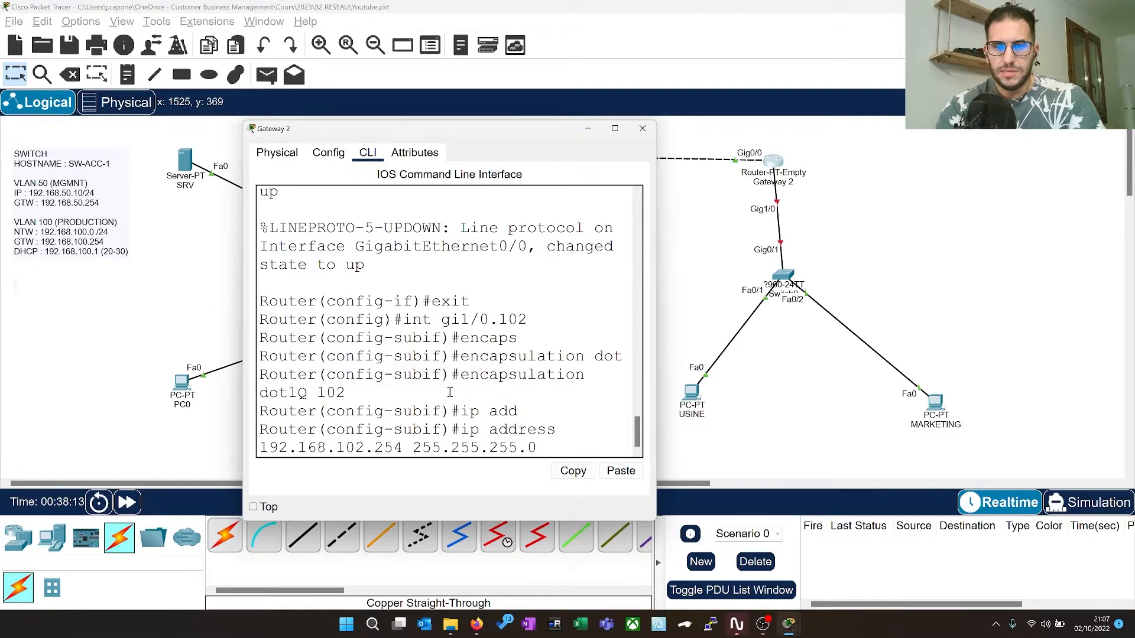
{"action": "key", "text": "Return"}
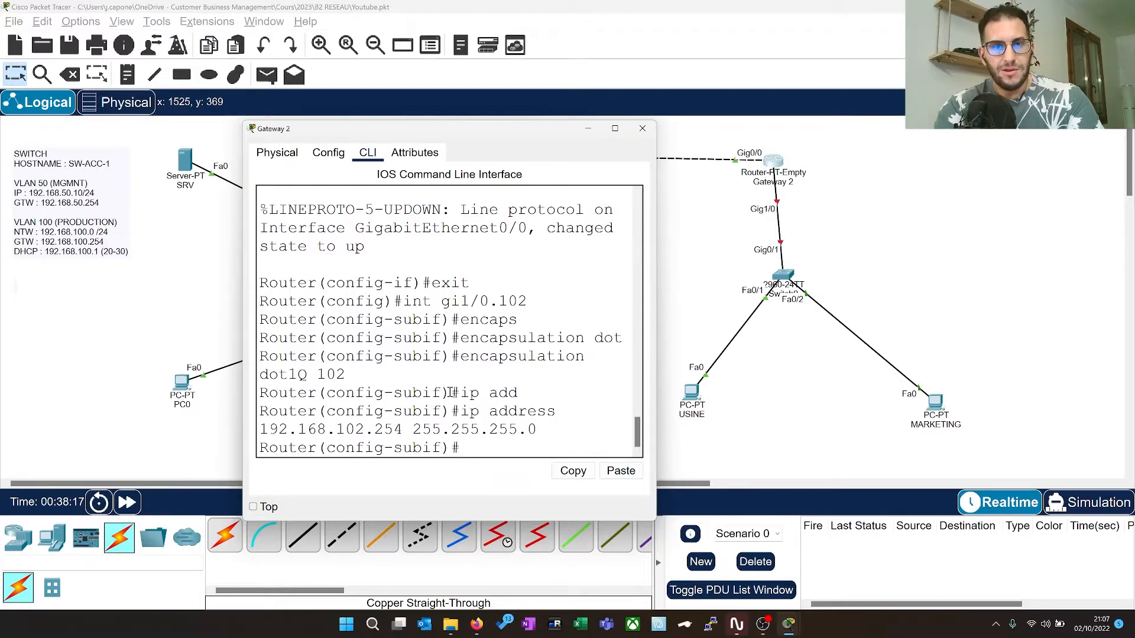
Set the IP helper address of Gateway 2's gi1/0.102 subinterface to 192.168.100.1
{"action": "type", "text": "ip hel"}
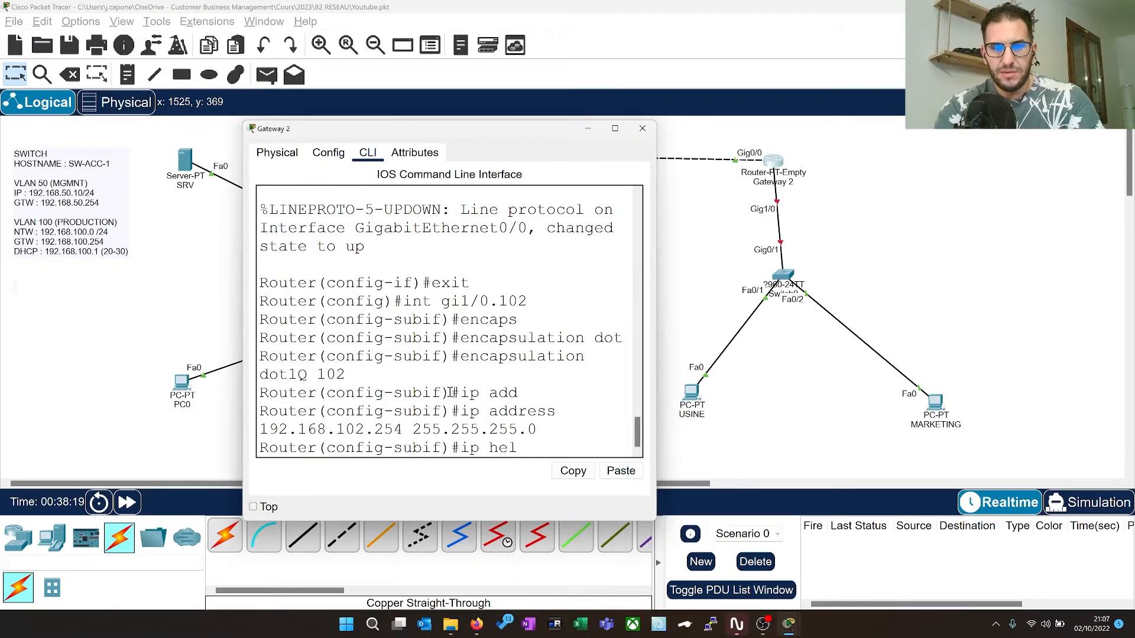
{"action": "key", "text": "Tab"}
{"action": "type", "text": "p"}
{"action": "key", "text": "Tab"}
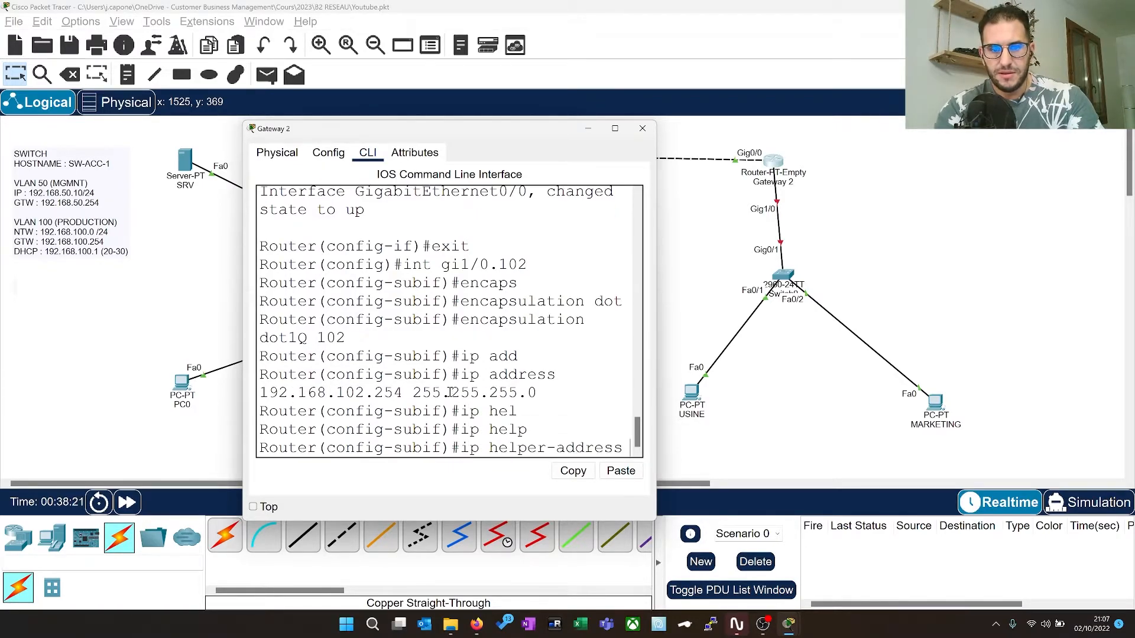
{"action": "type", "text": "192.168.100.1"}
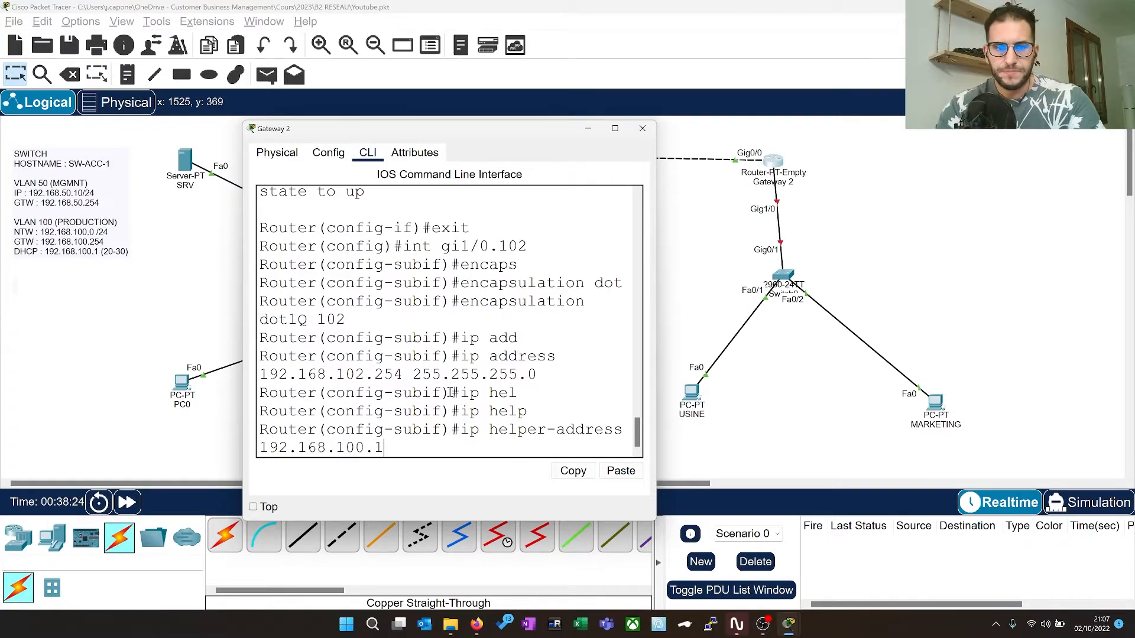
{"action": "key", "text": "Return"}
Leave the gi1/0.102 configuration and create subinterface gi1/0.103 on Gateway 2
{"action": "type", "text": "exi"}
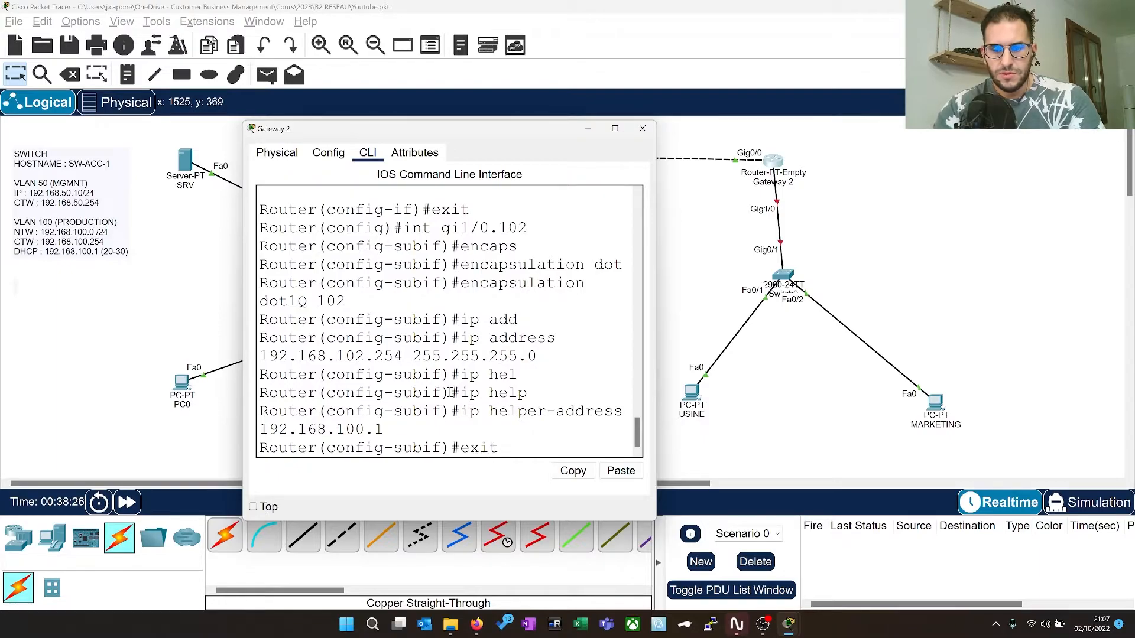
{"action": "type", "text": "t"}
{"action": "key", "text": "Return"}
{"action": "key", "text": "Up"}
{"action": "key", "text": "Up"}
{"action": "key", "text": "Up"}
{"action": "key", "text": "Up"}
{"action": "key", "text": "Up"}
{"action": "key", "text": "BackSpace"}
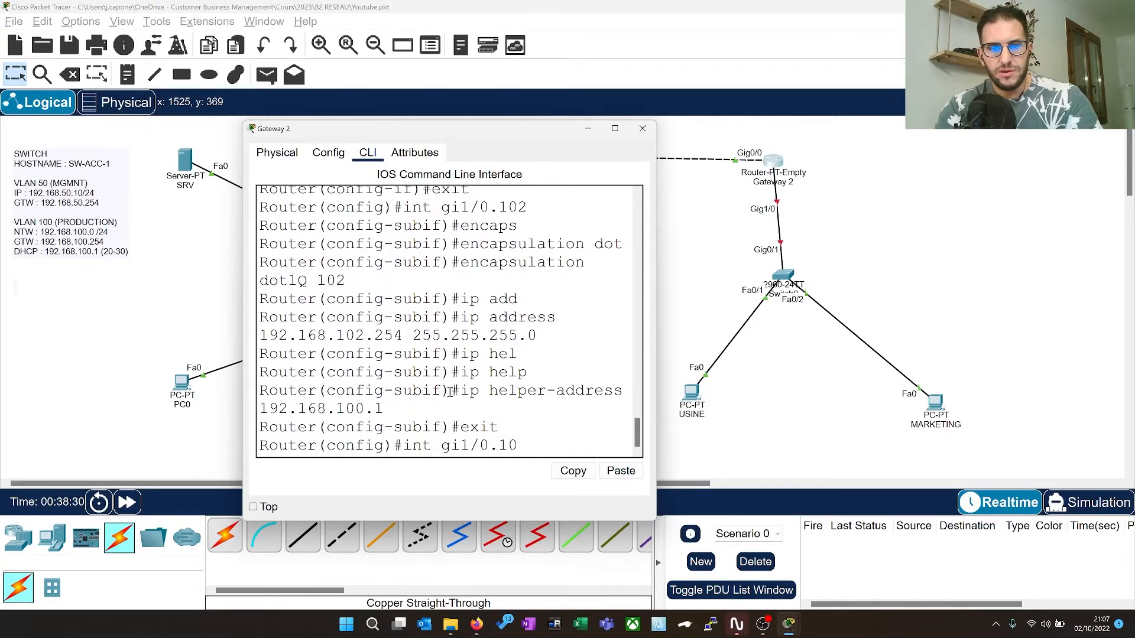
{"action": "type", "text": "3"}
{"action": "key", "text": "Return"}
Set dot1Q encapsulation with VLAN 103 on Gateway 2's gi1/0.103 subinterface
{"action": "key", "text": "Up"}
{"action": "key", "text": "Up"}
{"action": "key", "text": "Up"}
{"action": "key", "text": "Up"}
{"action": "key", "text": "Up"}
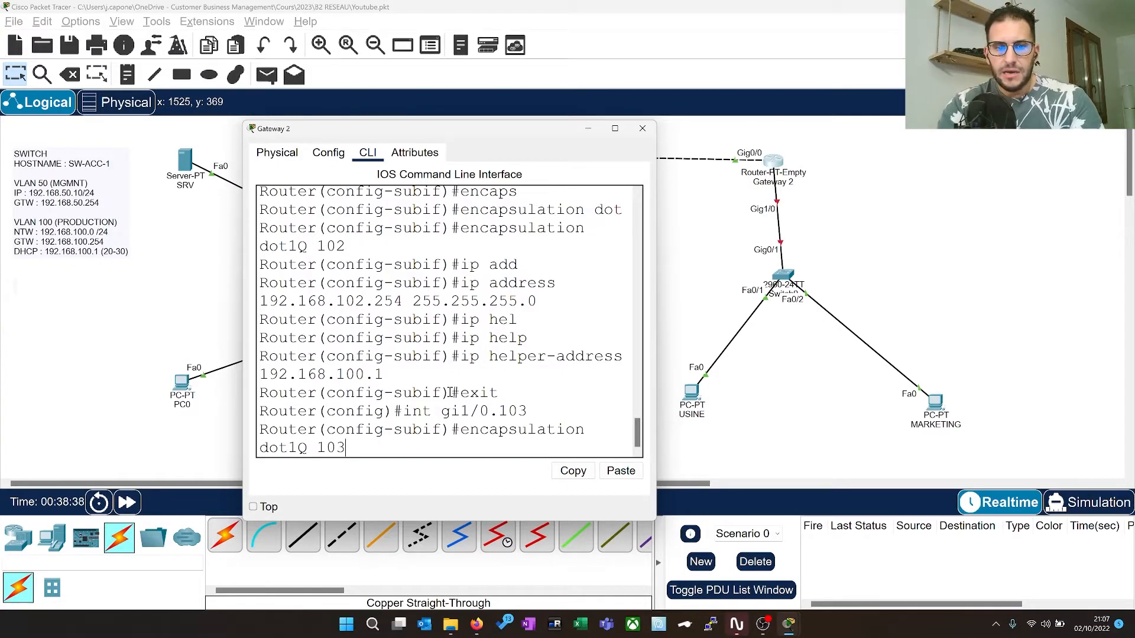
{"action": "key", "text": "Return"}
Give Gateway 2's gi1/0.103 subinterface the IP address 192.168.103.254 with subnet mask 255.255.255.0
{"action": "key", "text": "Up"}
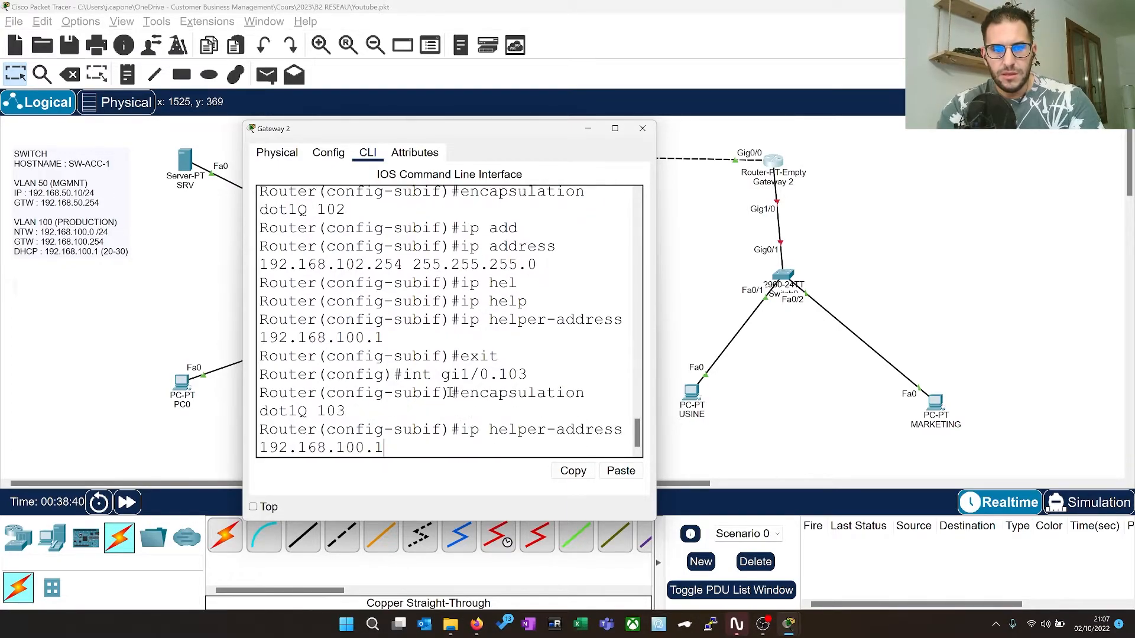
{"action": "key", "text": "Up"}
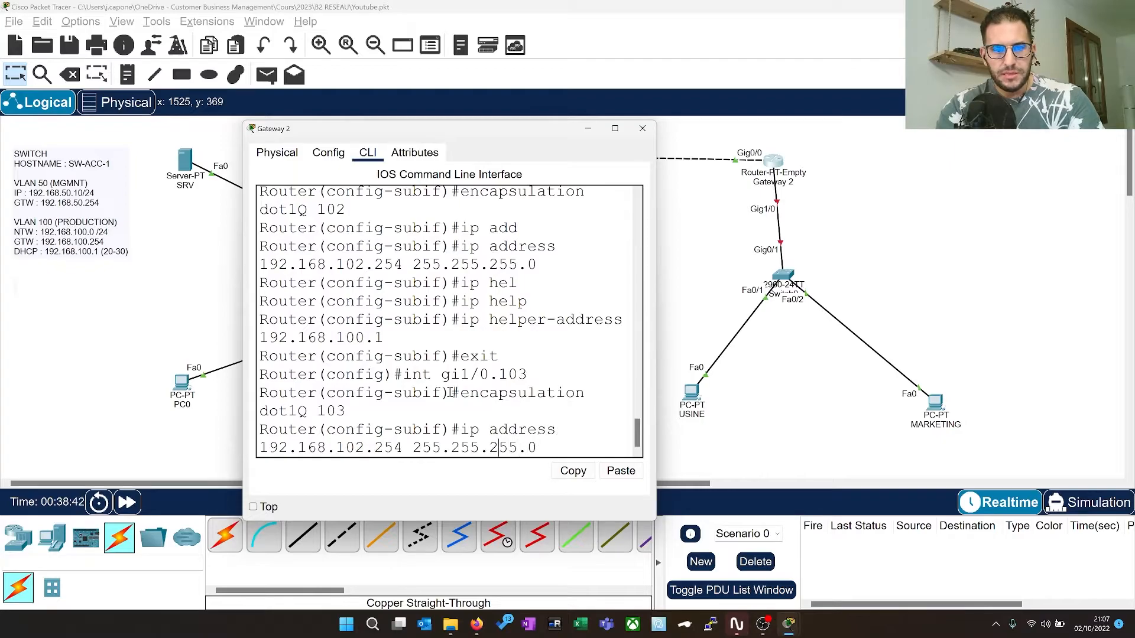
{"action": "key", "text": "Left"}
{"action": "key", "text": "Left"}
{"action": "key", "text": "Left"}
{"action": "key", "text": "Left"}
{"action": "key", "text": "Left"}
{"action": "key", "text": "Left"}
{"action": "key", "text": "Left"}
{"action": "key", "text": "Left"}
{"action": "key", "text": "Left"}
{"action": "key", "text": "Left"}
{"action": "key", "text": "Left"}
{"action": "key", "text": "Left"}
{"action": "key", "text": "Left"}
{"action": "key", "text": "Left"}
{"action": "key", "text": "Left"}
{"action": "key", "text": "Left"}
{"action": "key", "text": "Left"}
{"action": "key", "text": "Left"}
{"action": "key", "text": "BackSpace"}
{"action": "type", "text": "3"}
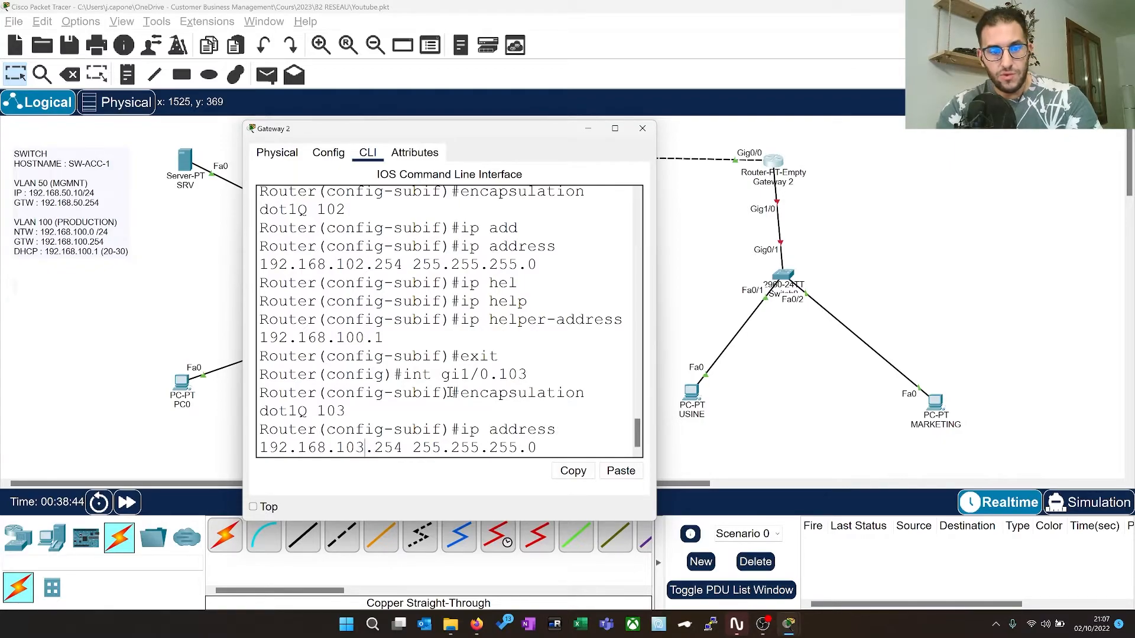
{"action": "key", "text": "Return"}
Set the IP helper address of Gateway 2's gi1/0.103 subinterface to 192.168.100.1
{"action": "key", "text": "Up"}
{"action": "key", "text": "Up"}
{"action": "key", "text": "Up"}
{"action": "key", "text": "Up"}
{"action": "key", "text": "Up"}
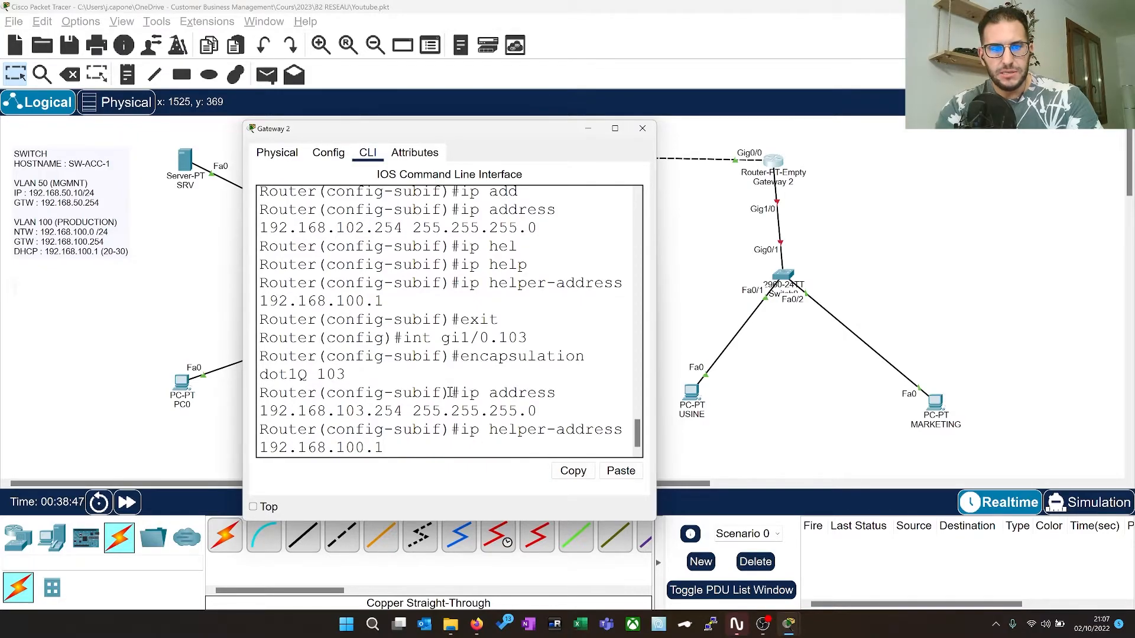
{"action": "key", "text": "Return"}
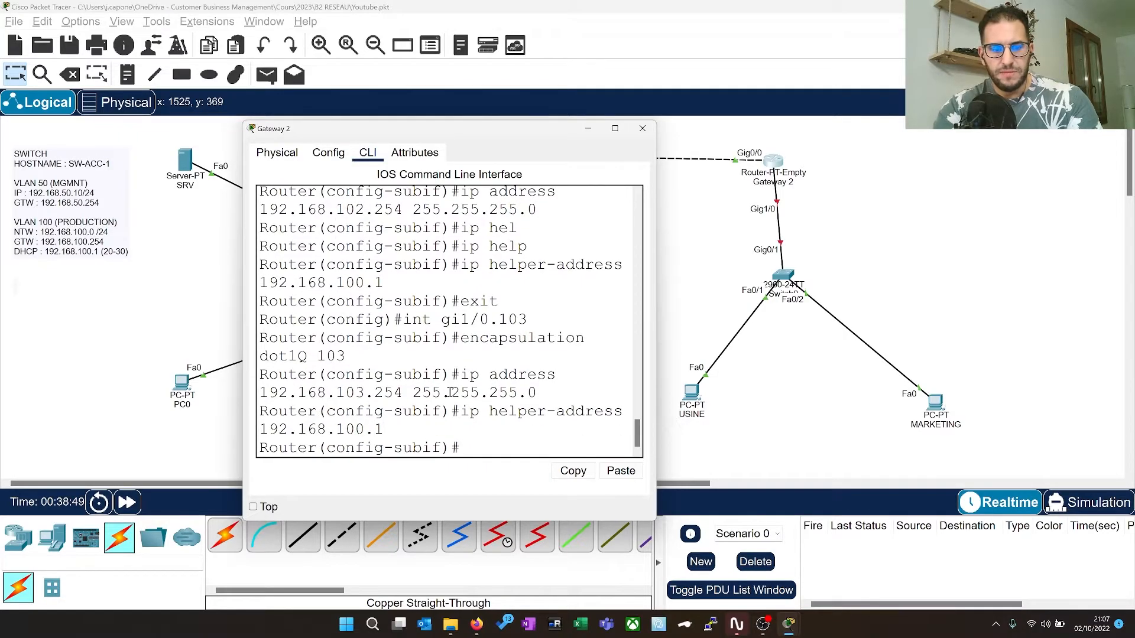
End configuration mode on Gateway 2 and save its configuration with wr mem
{"action": "type", "text": "end"}
{"action": "key", "text": "Return"}
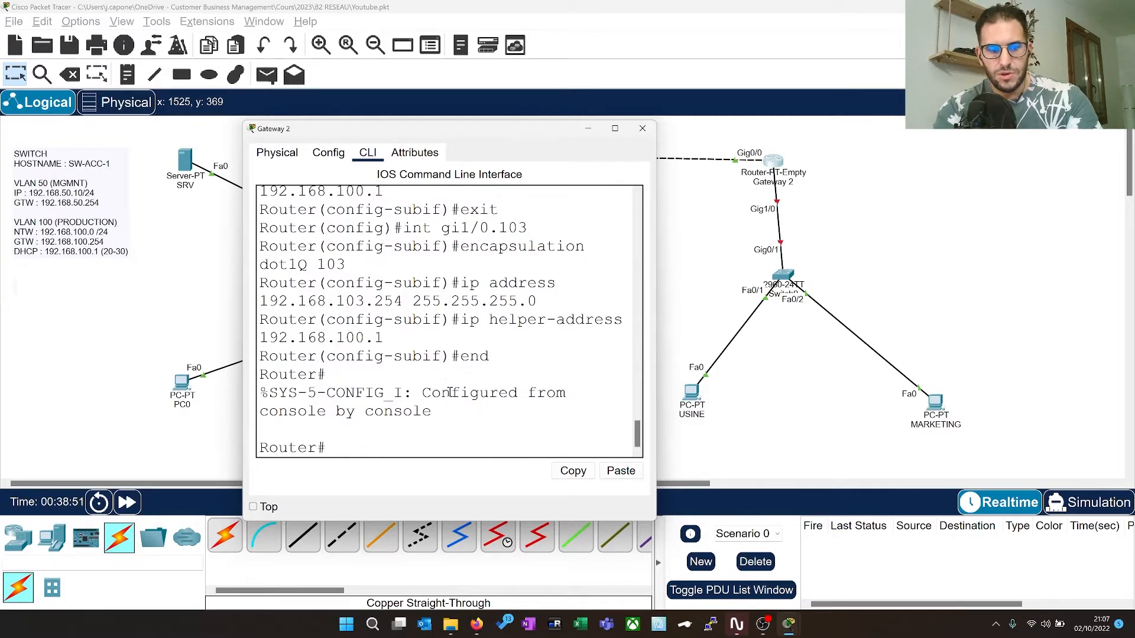
{"action": "type", "text": "wr mem"}
{"action": "key", "text": "Return"}
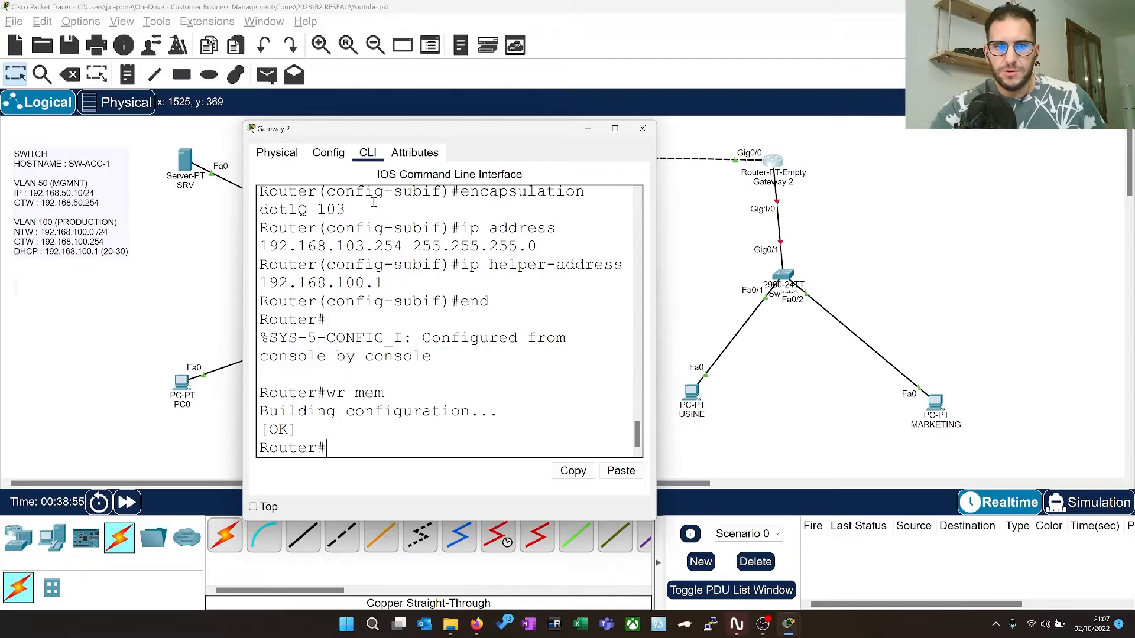
Turn on Gateway 2's GigabitEthernet1/0 port and close the router's window
{"action": "left_click", "coordinate": [329, 162]}
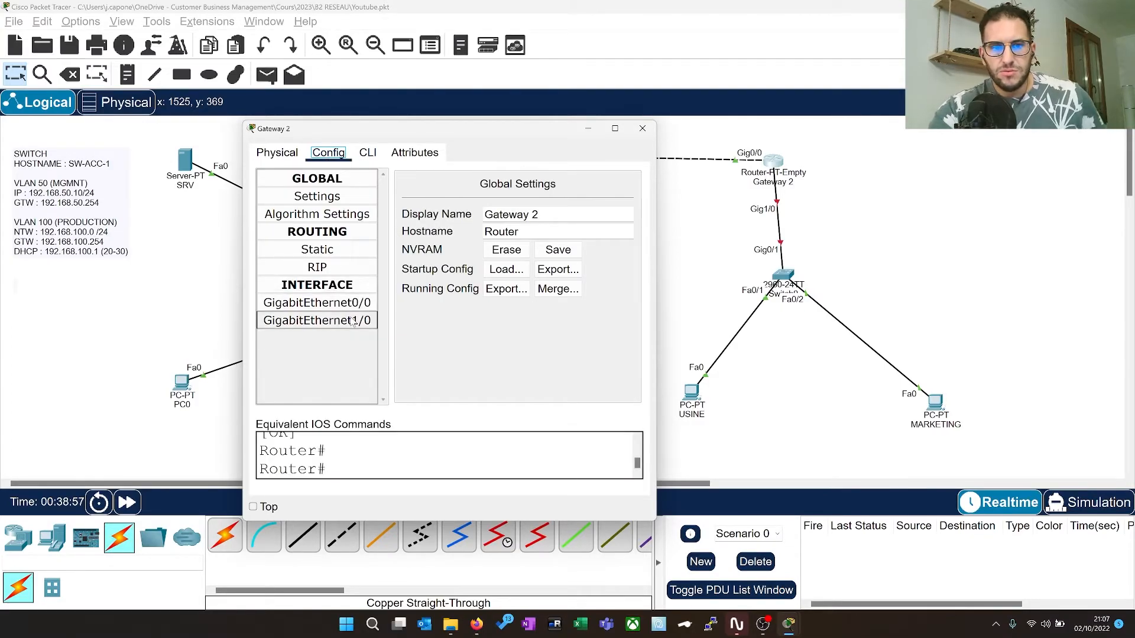
{"action": "left_click", "coordinate": [373, 320]}
{"action": "left_click_drag", "start_coordinate": [655, 257], "coordinate": [717, 266]}
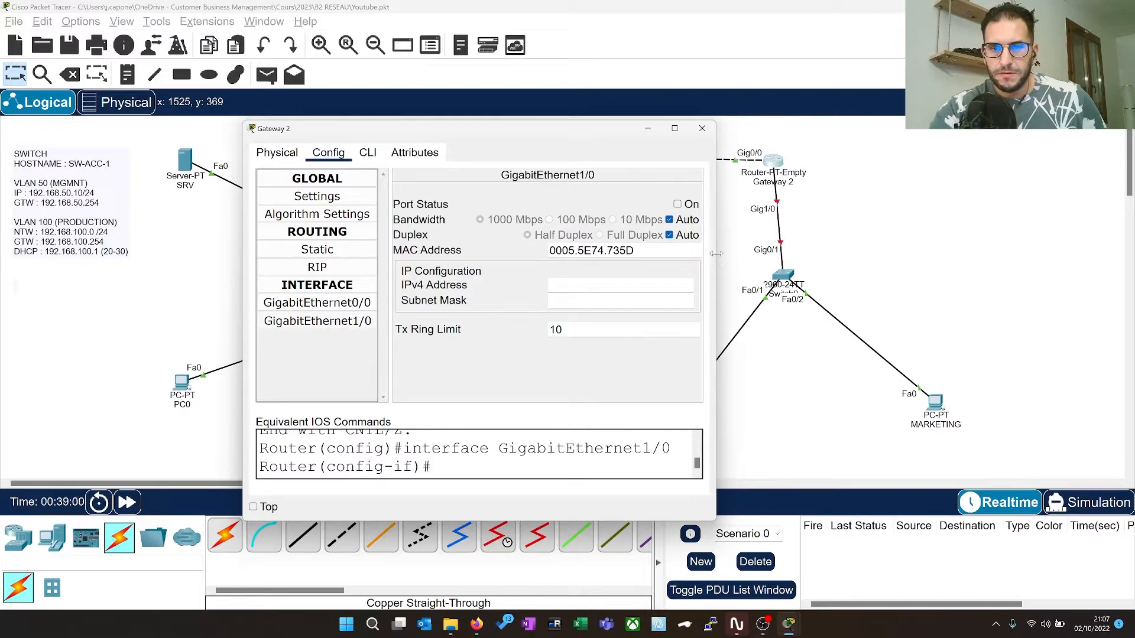
{"action": "left_click", "coordinate": [684, 205]}
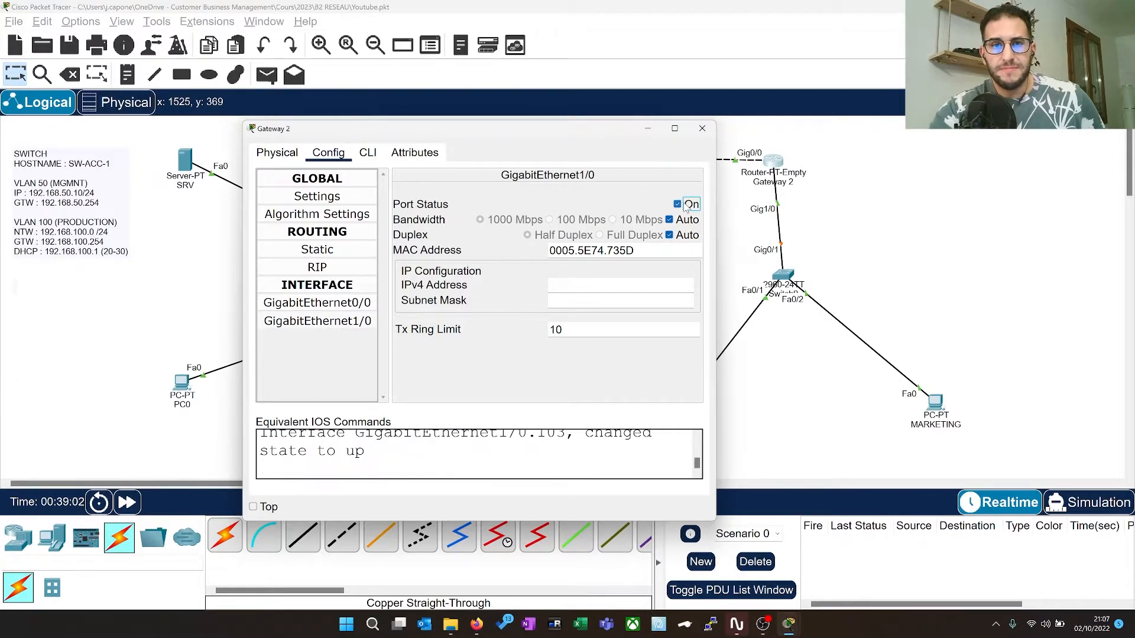
{"action": "left_click", "coordinate": [702, 128]}
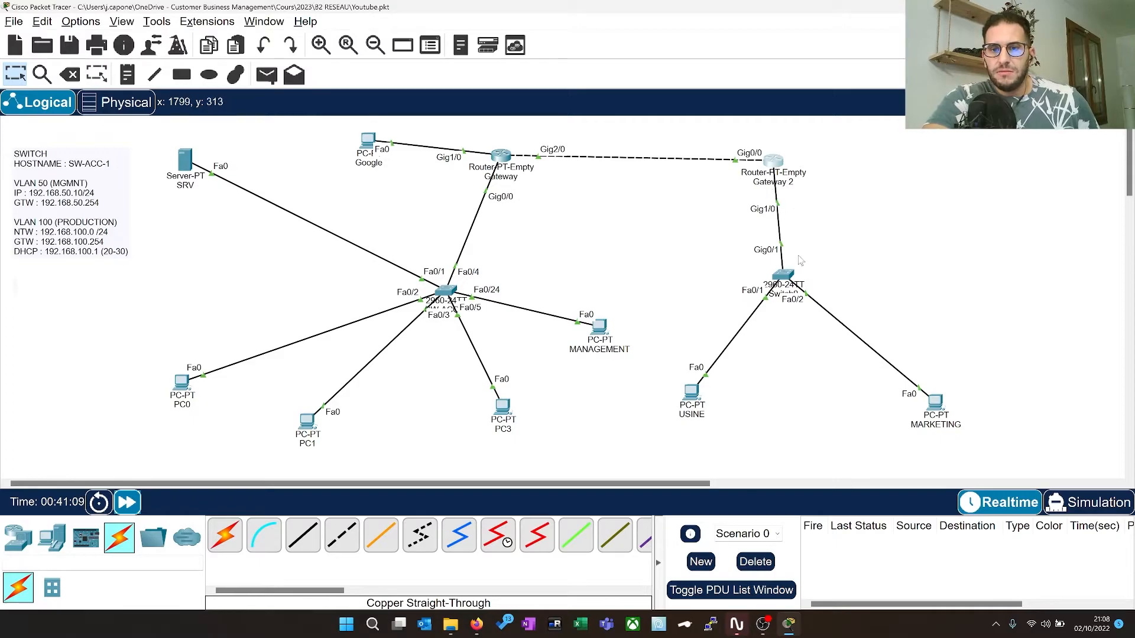
Switch the USINE PC's IPv4 gateway and DNS configuration to DHCP and close its window
{"action": "mouse_move", "coordinate": [785, 162]}
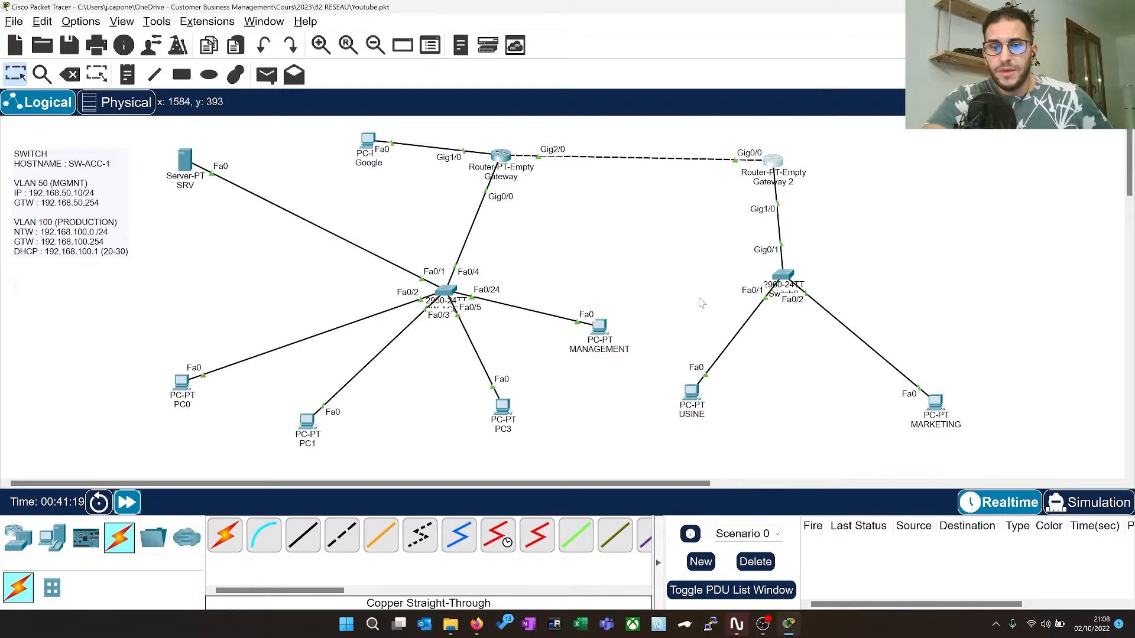
{"action": "mouse_move", "coordinate": [690, 409]}
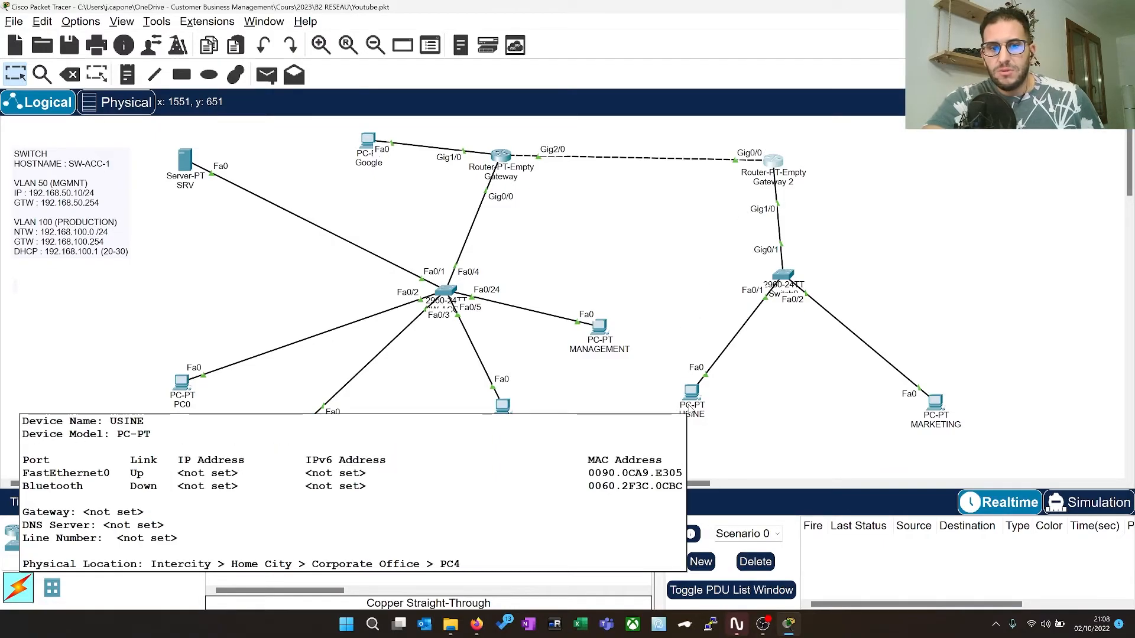
{"action": "left_click", "coordinate": [698, 390]}
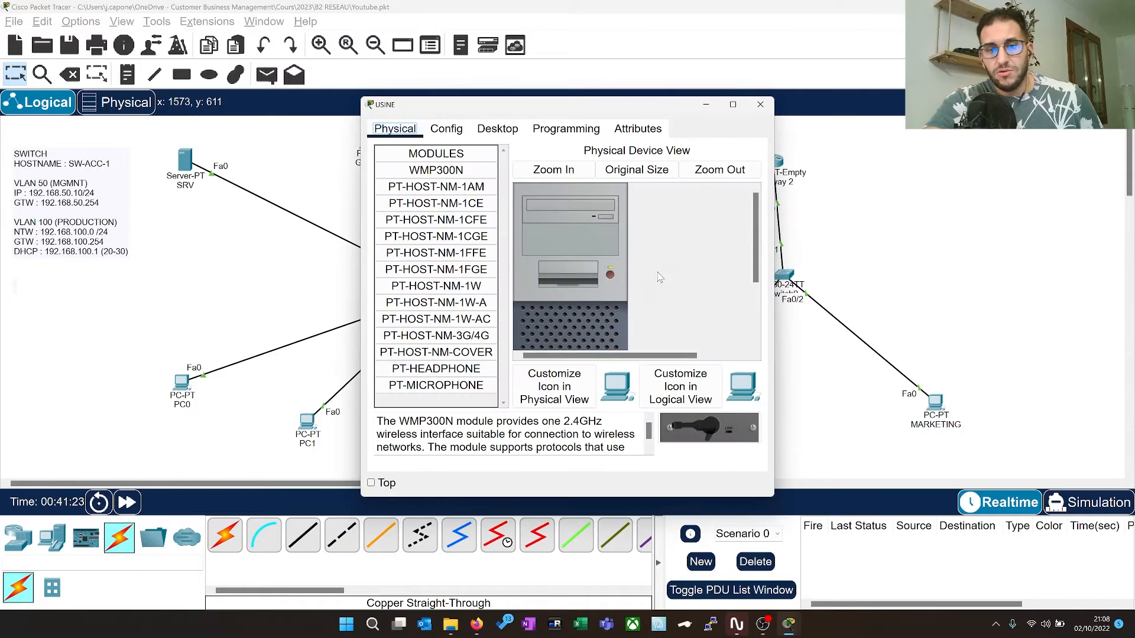
{"action": "left_click", "coordinate": [447, 129]}
{"action": "left_click", "coordinate": [527, 251]}
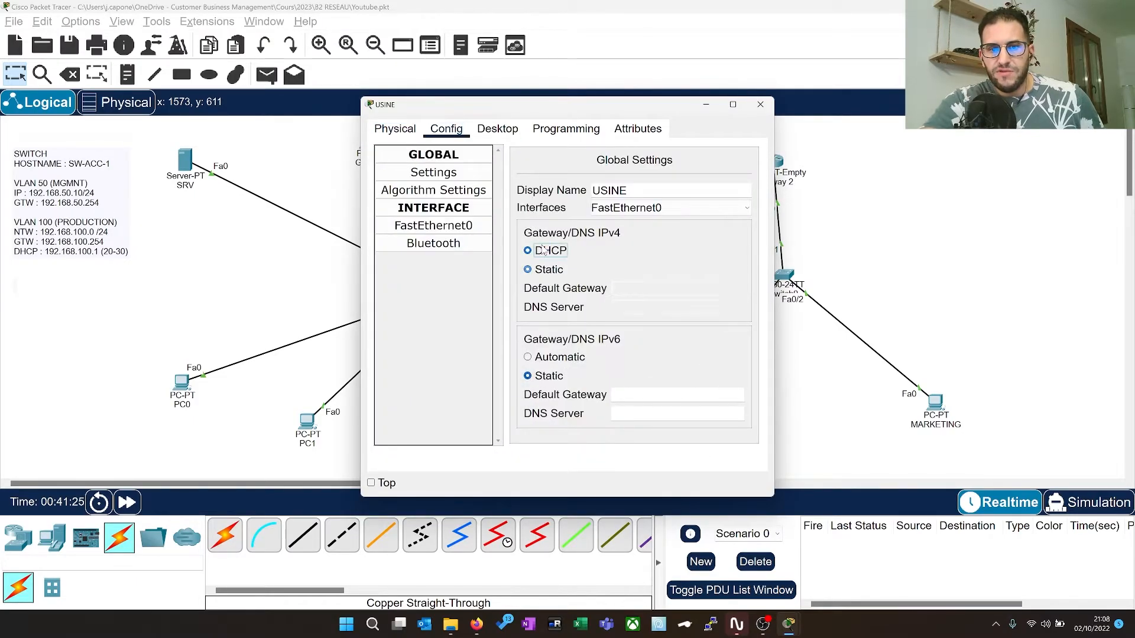
{"action": "left_click", "coordinate": [760, 105]}
Switch the MARKETING PC's IPv4 gateway and DNS configuration to DHCP and close its window
{"action": "left_click", "coordinate": [936, 408]}
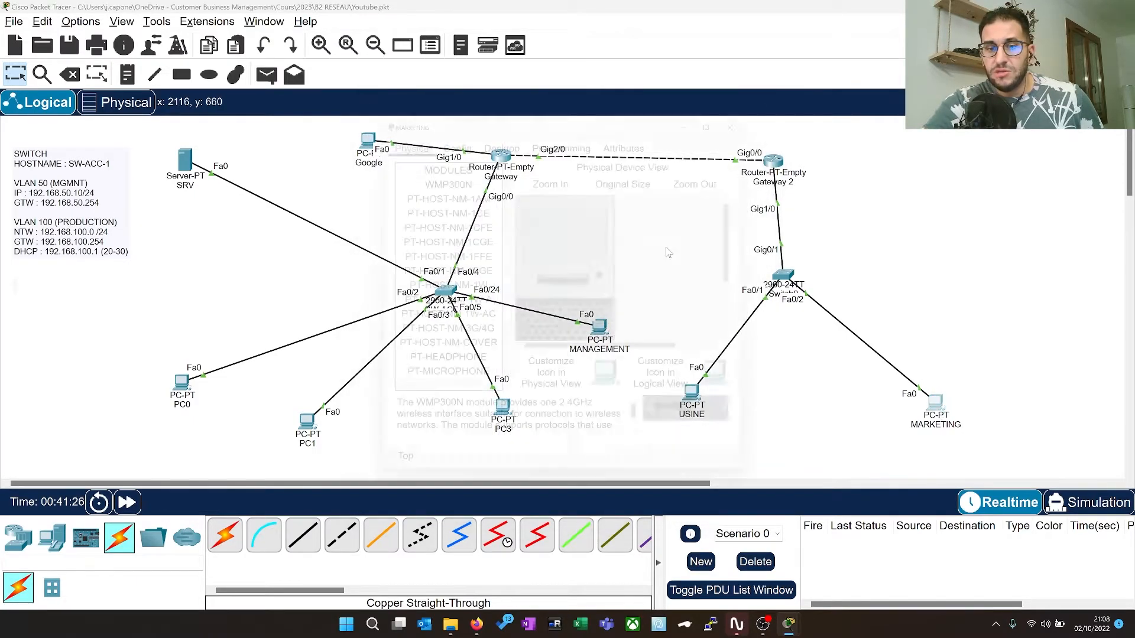
{"action": "left_click", "coordinate": [446, 129]}
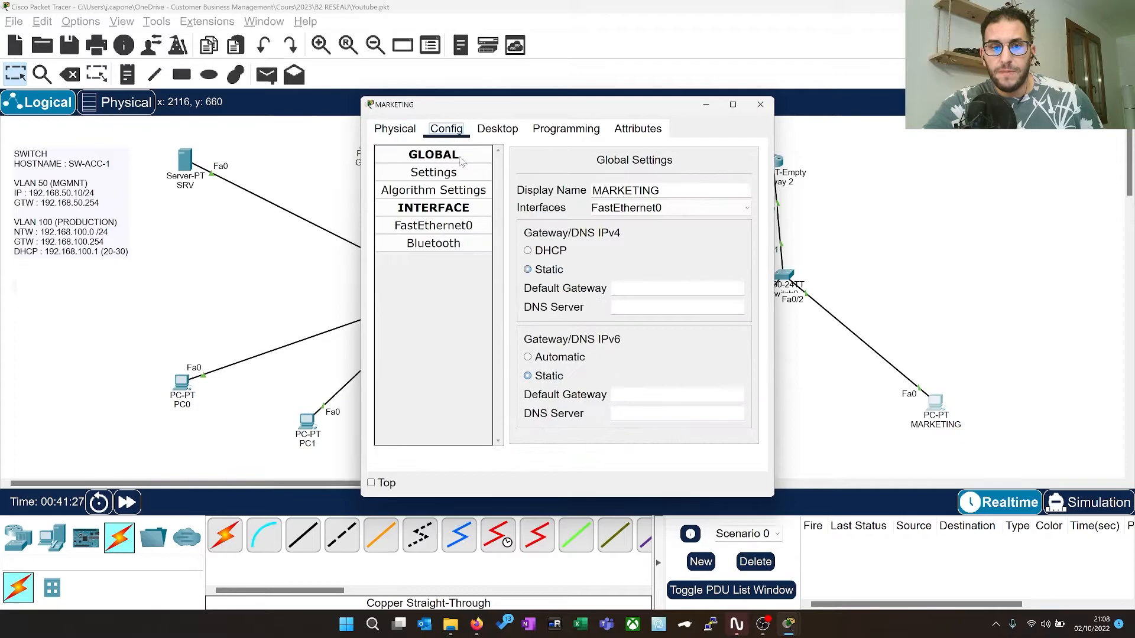
{"action": "left_click", "coordinate": [527, 251]}
{"action": "left_click", "coordinate": [760, 105]}
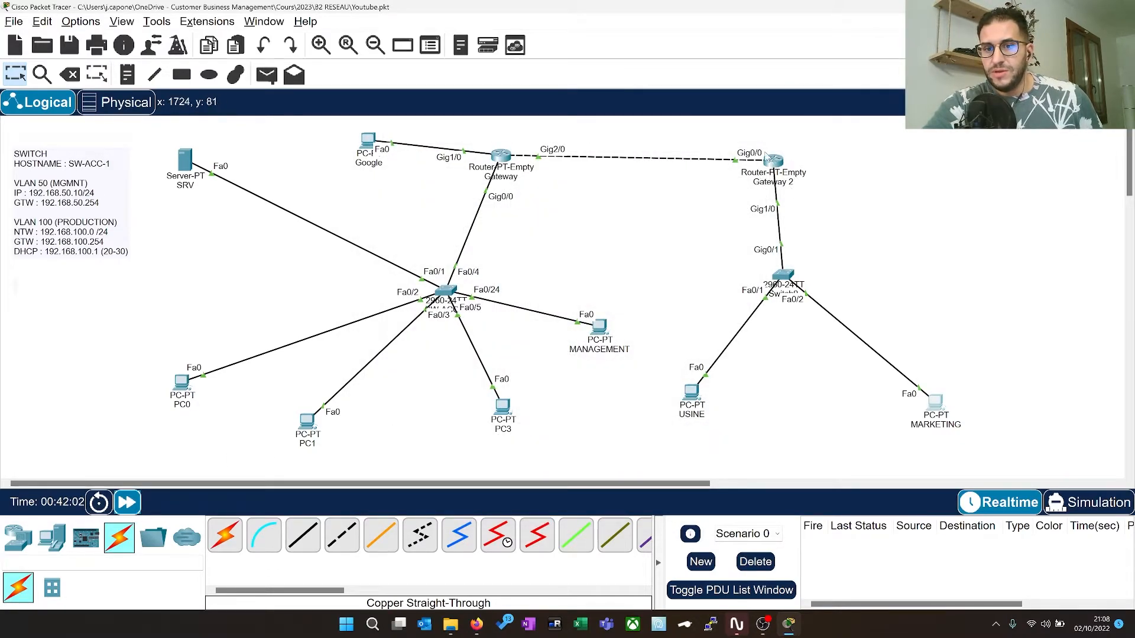
Open Gateway 2's command line, widen its window and exit from interface configuration to global configuration mode
{"action": "left_click", "coordinate": [775, 162]}
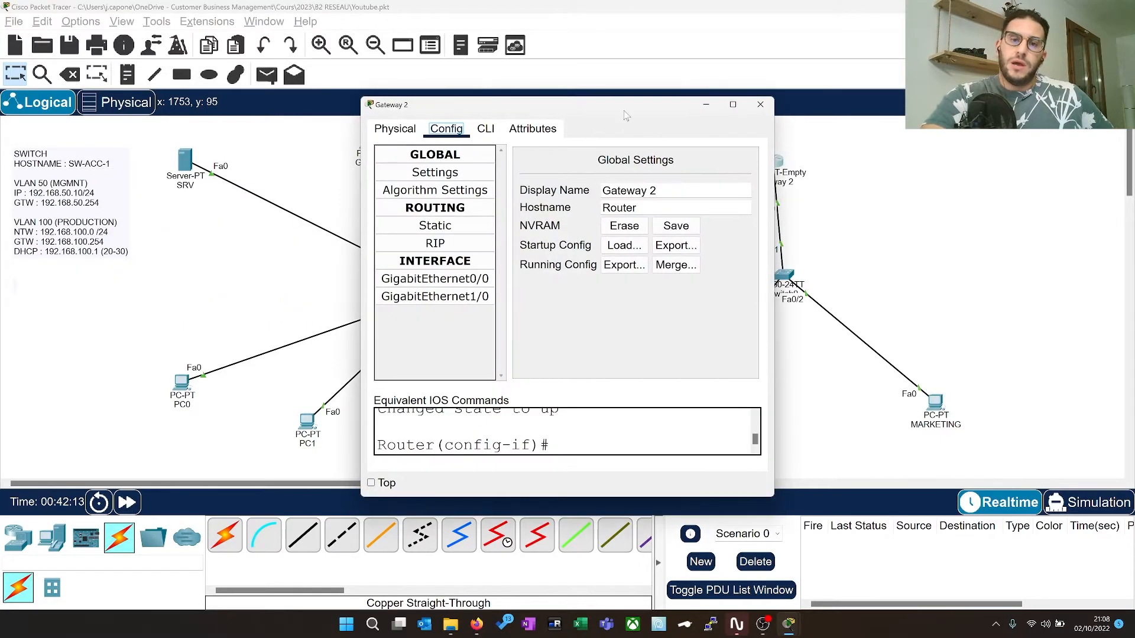
{"action": "left_click_drag", "start_coordinate": [639, 106], "coordinate": [629, 188]}
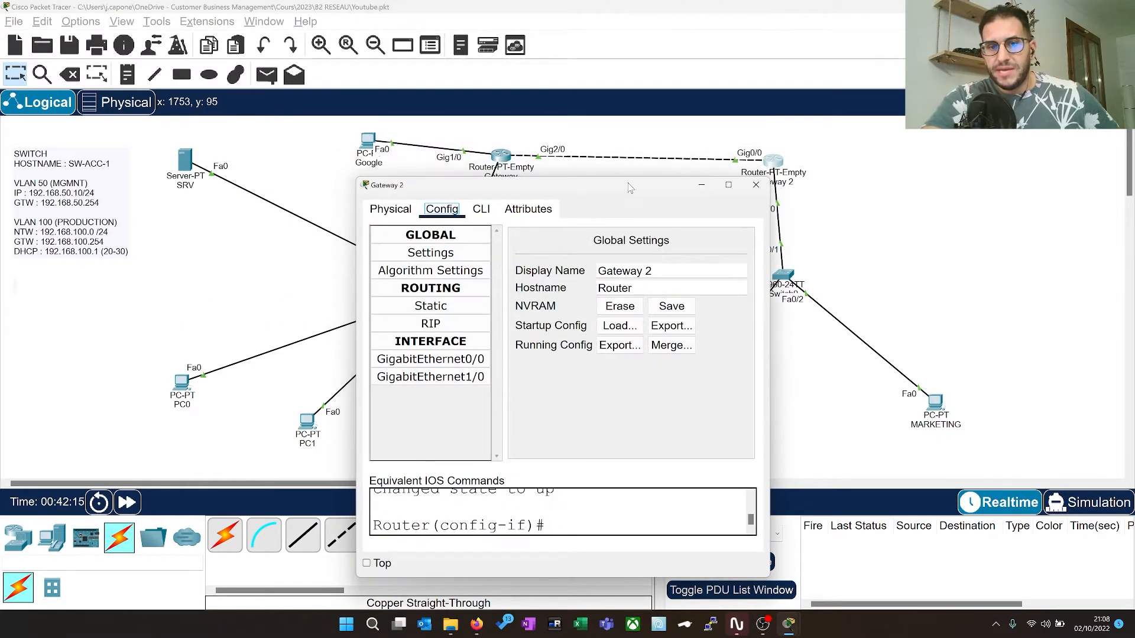
{"action": "left_click", "coordinate": [482, 211]}
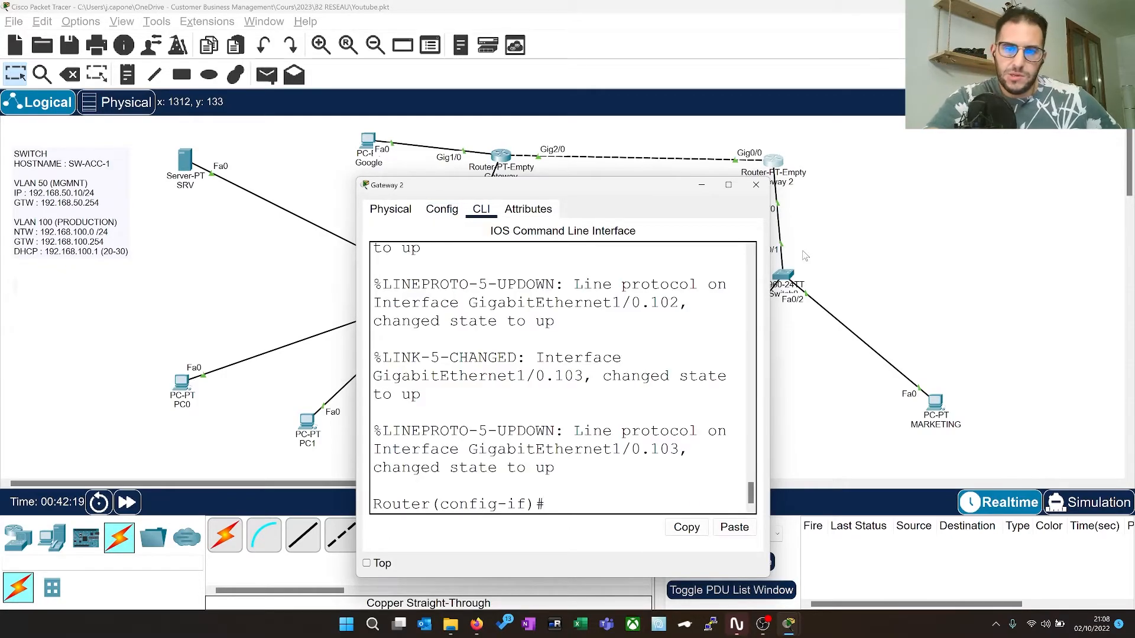
{"action": "left_click_drag", "start_coordinate": [768, 249], "coordinate": [950, 251]}
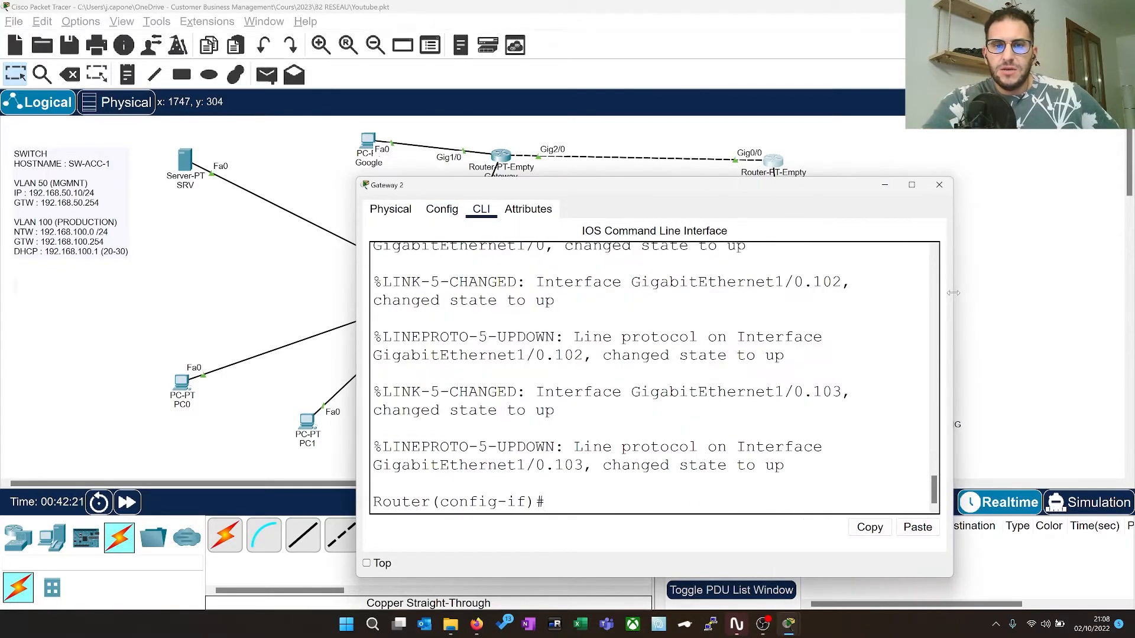
{"action": "type", "text": "e"}
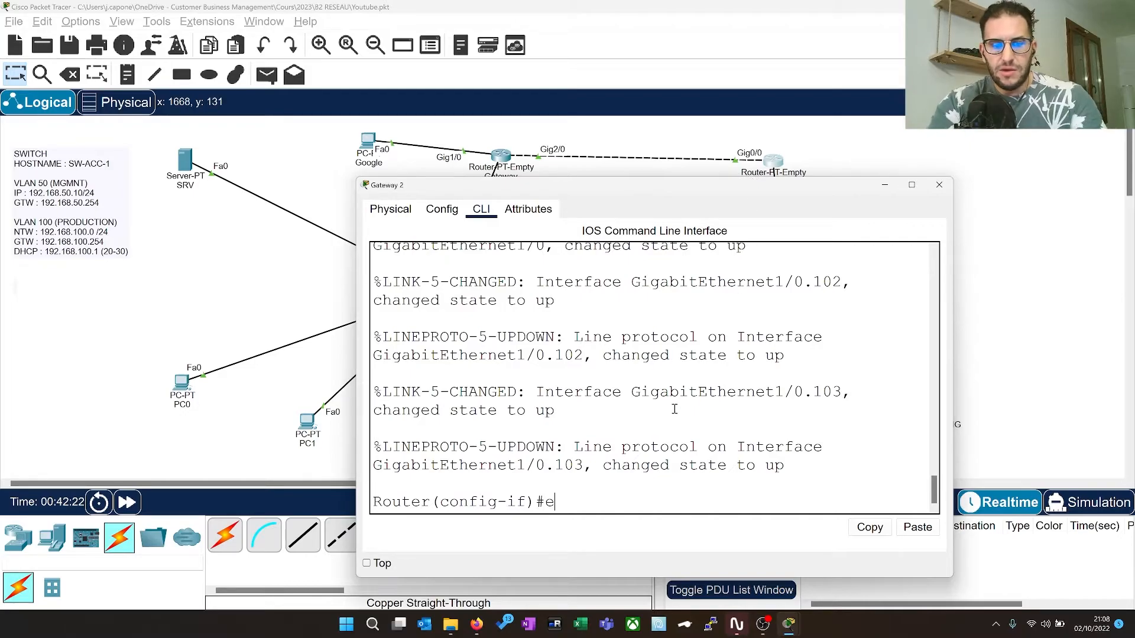
{"action": "type", "text": "xt"}
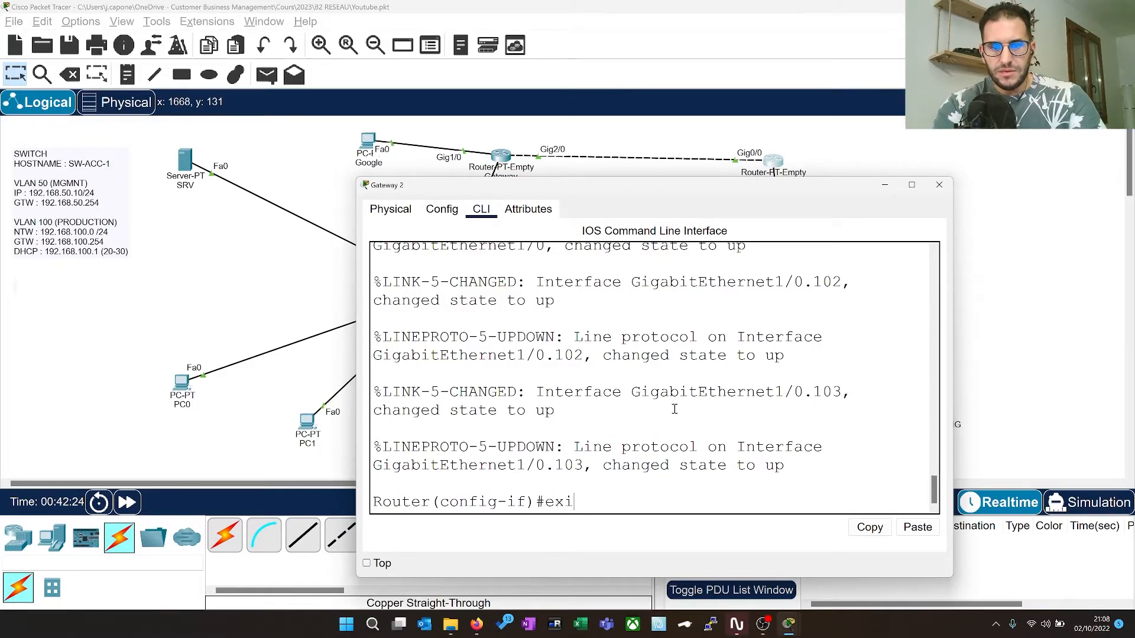
{"action": "type", "text": "t"}
{"action": "key", "text": "Return"}
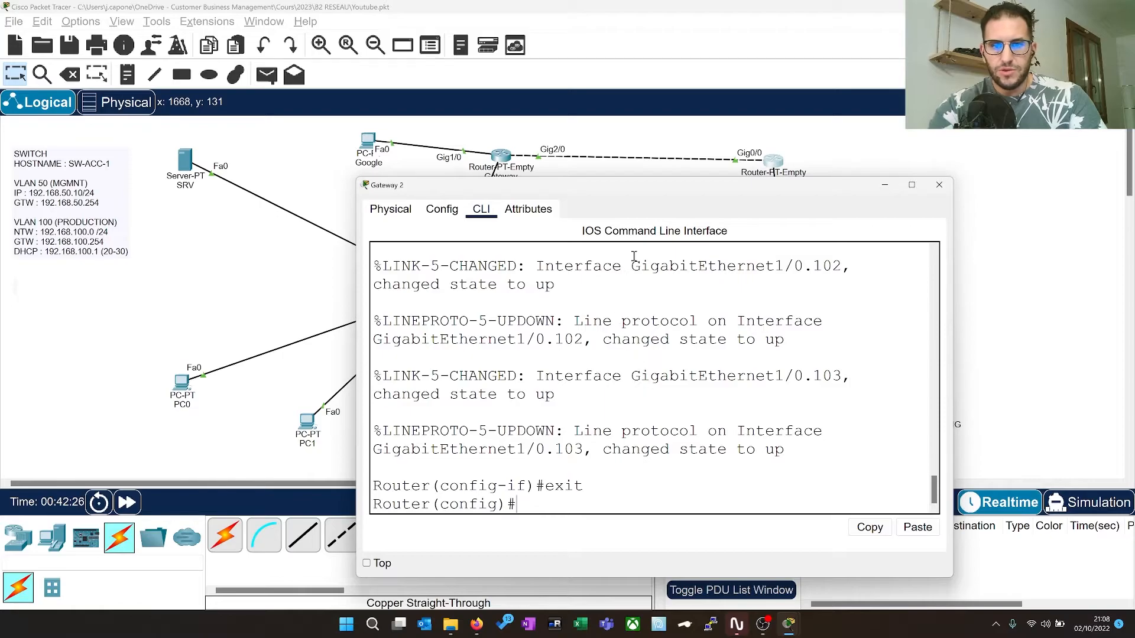
Add a static route on Gateway 2 to 192.168.100.0 with mask 255.255.255.0 via 10.0.0.1
{"action": "left_click_drag", "start_coordinate": [633, 187], "coordinate": [582, 197]}
{"action": "type", "text": "ip route "}
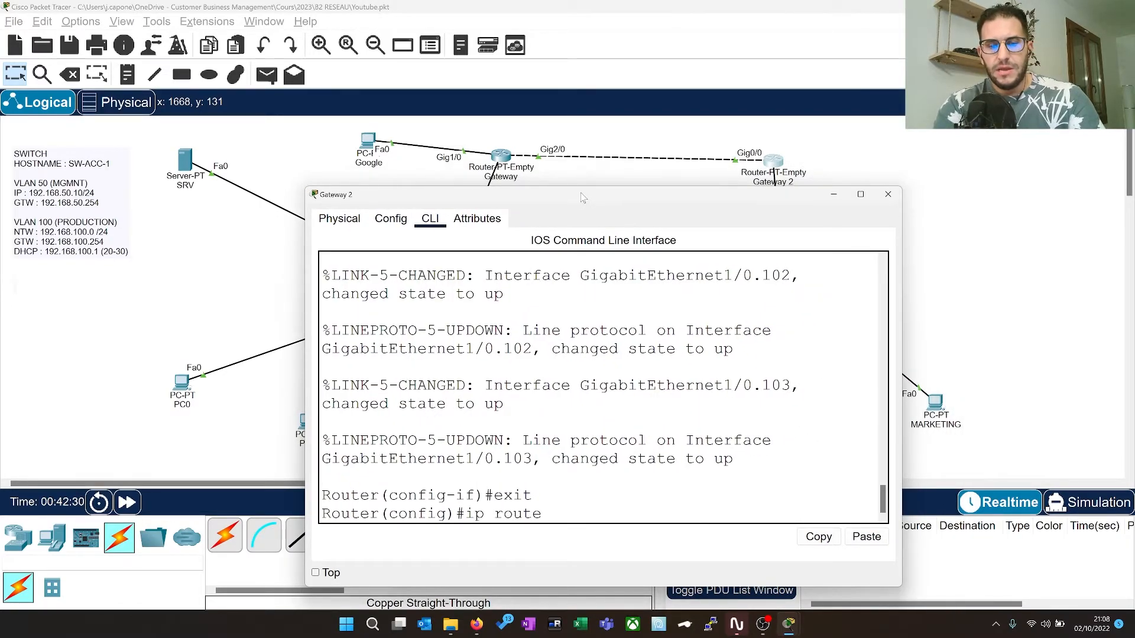
{"action": "type", "text": "192.168.100.0 255.25"}
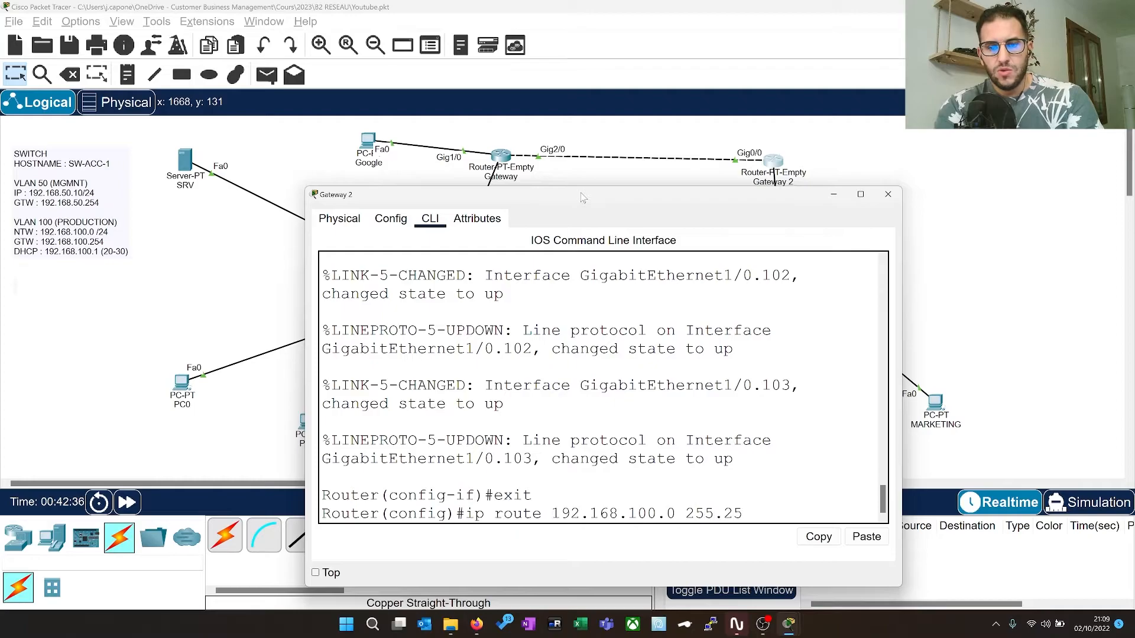
{"action": "type", "text": "5.255.0"}
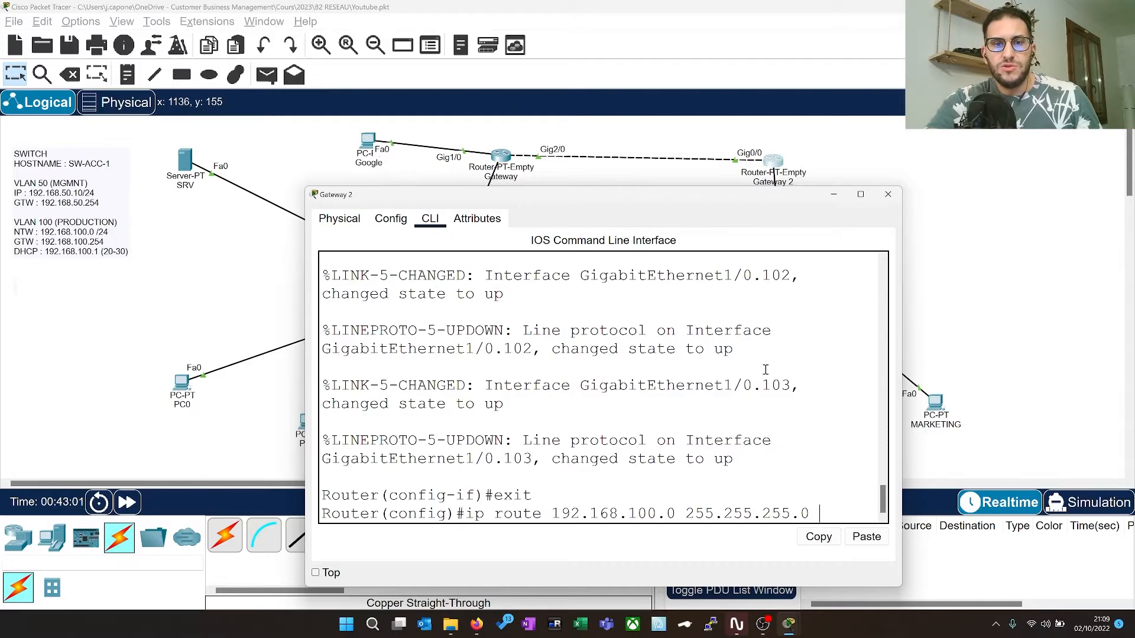
{"action": "type", "text": "10.0.0.1"}
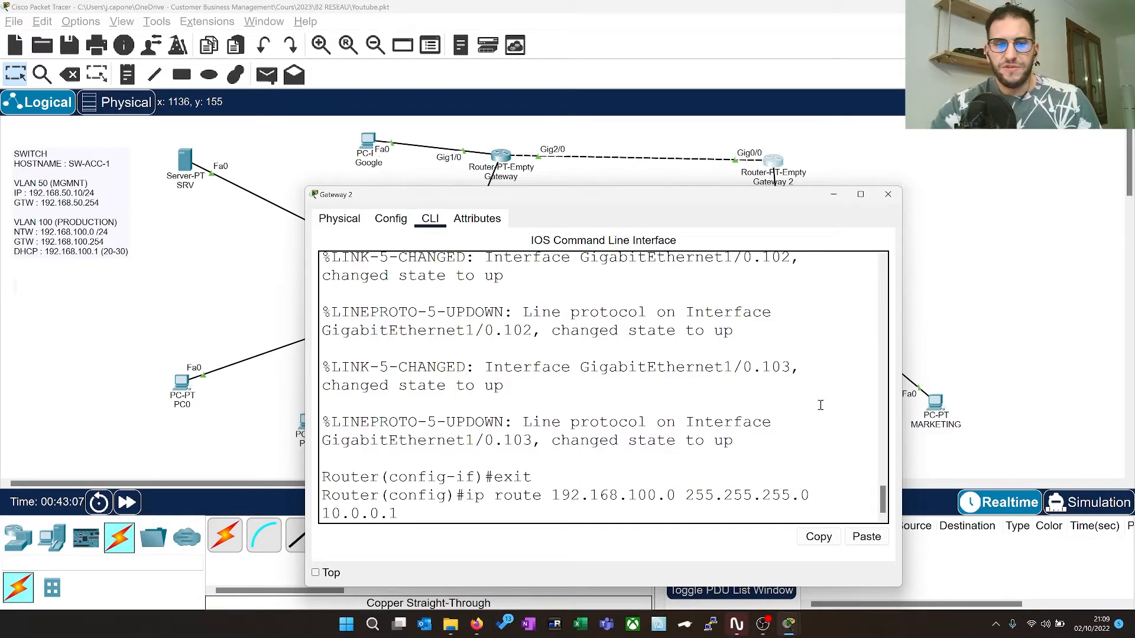
{"action": "key", "text": "Return"}
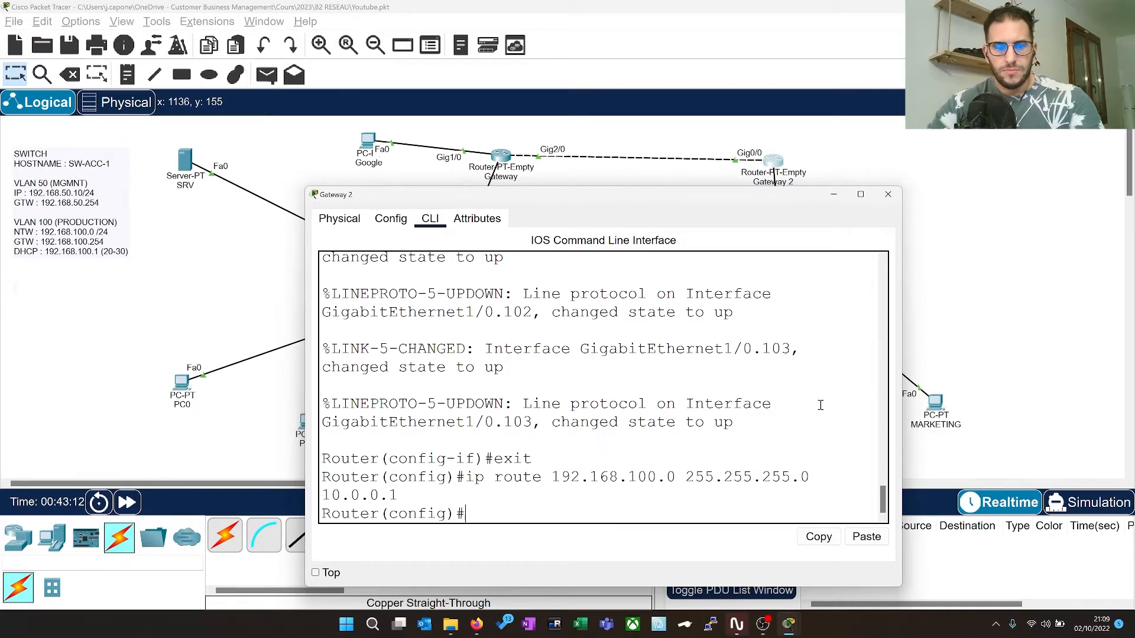
Save Gateway 2's configuration with do wr mem and dismiss the router's window
{"action": "type", "text": "do wr mem"}
{"action": "key", "text": "Return"}
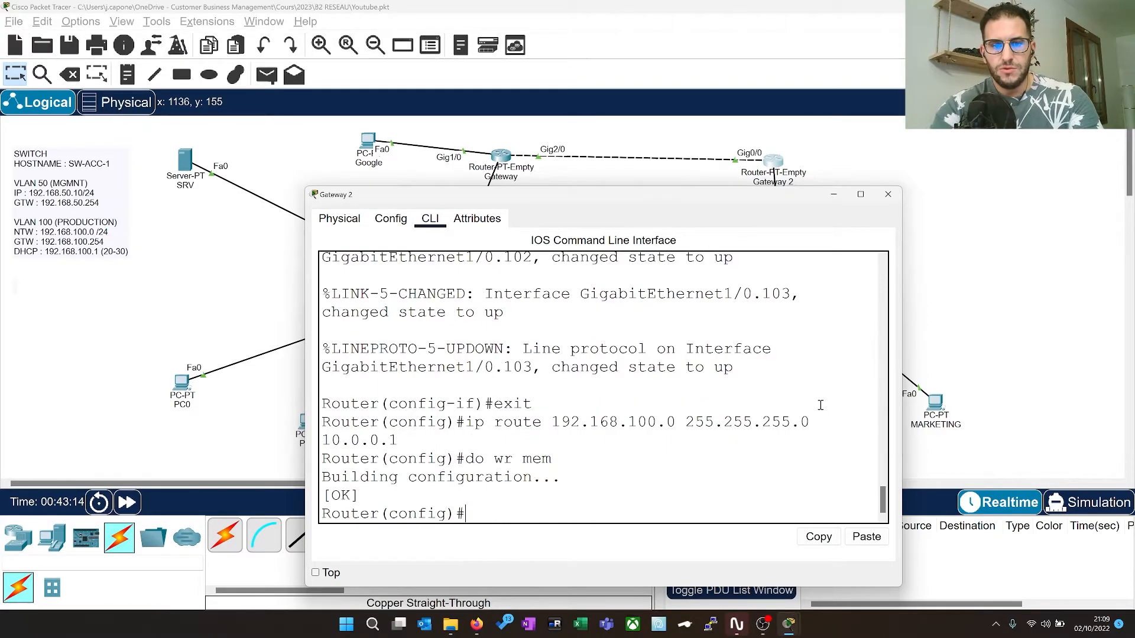
{"action": "left_click", "coordinate": [821, 196]}
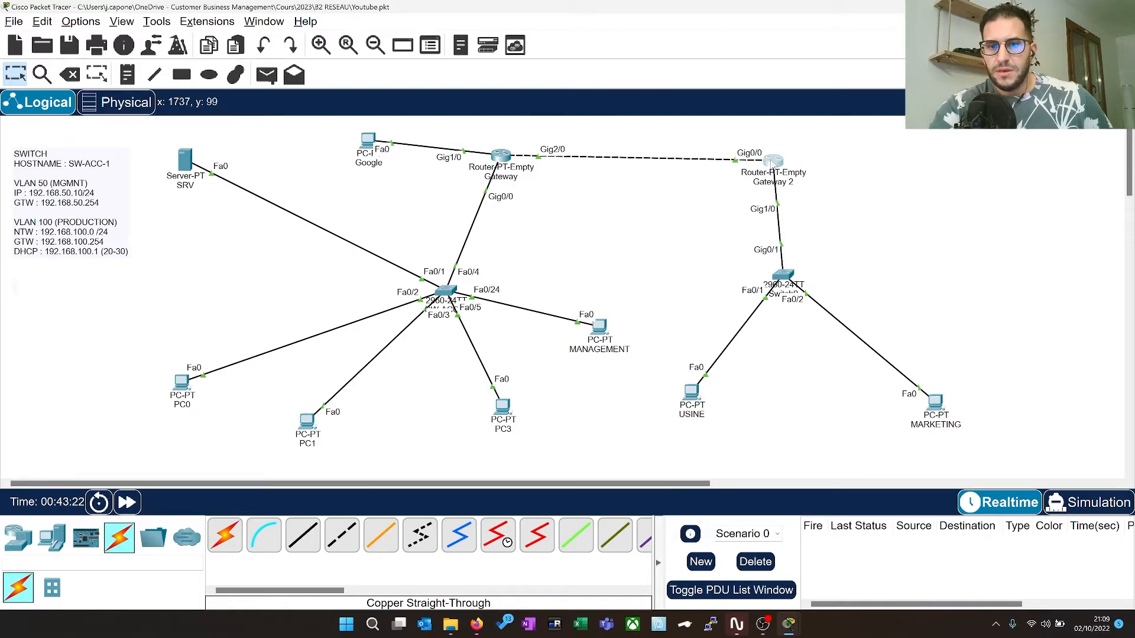
{"action": "mouse_move", "coordinate": [772, 162]}
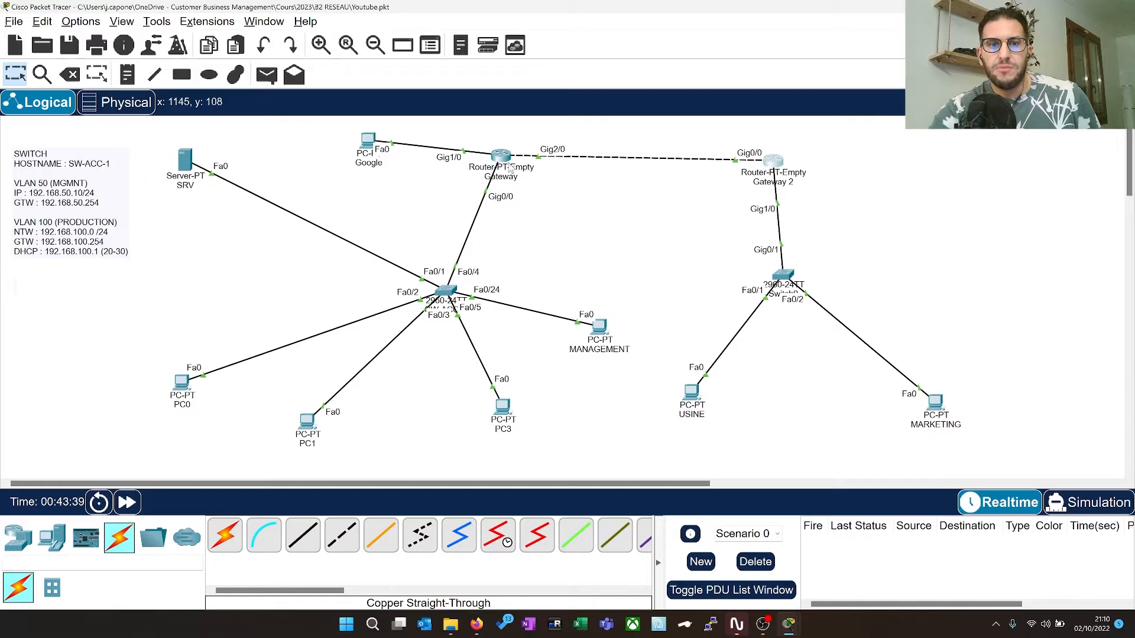
{"action": "mouse_move", "coordinate": [507, 167]}
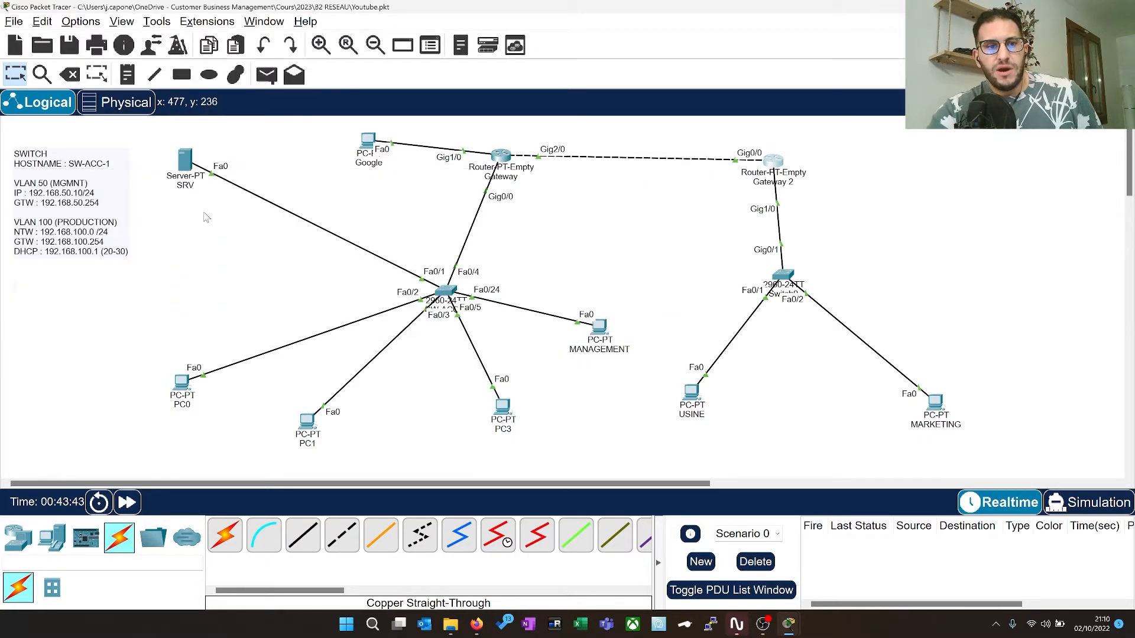
{"action": "mouse_move", "coordinate": [187, 173]}
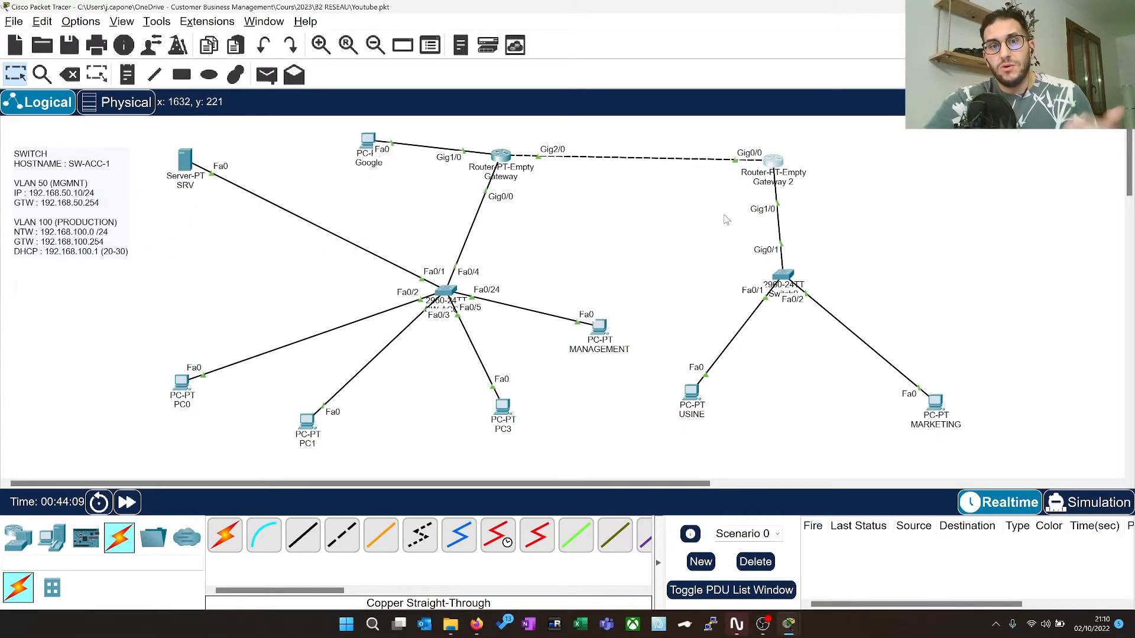
Add a static route on the Gateway router to network 192.168.102.0, mask 255.255.255.0, with next hop 10.0.0.2
{"action": "left_click", "coordinate": [501, 156]}
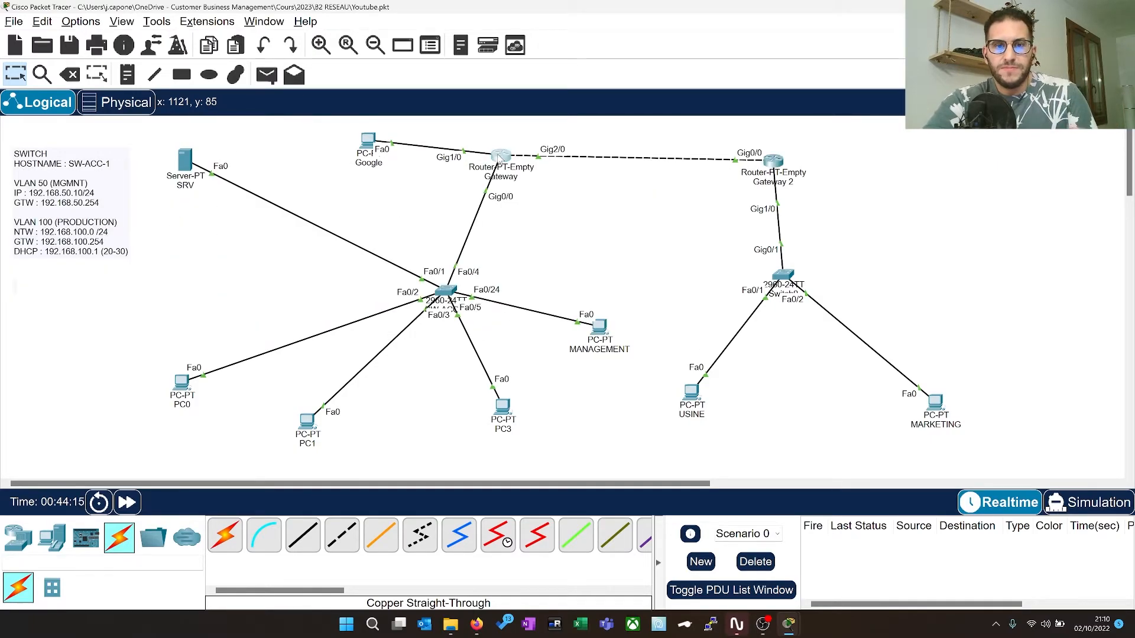
{"action": "left_click_drag", "start_coordinate": [546, 112], "coordinate": [531, 205]}
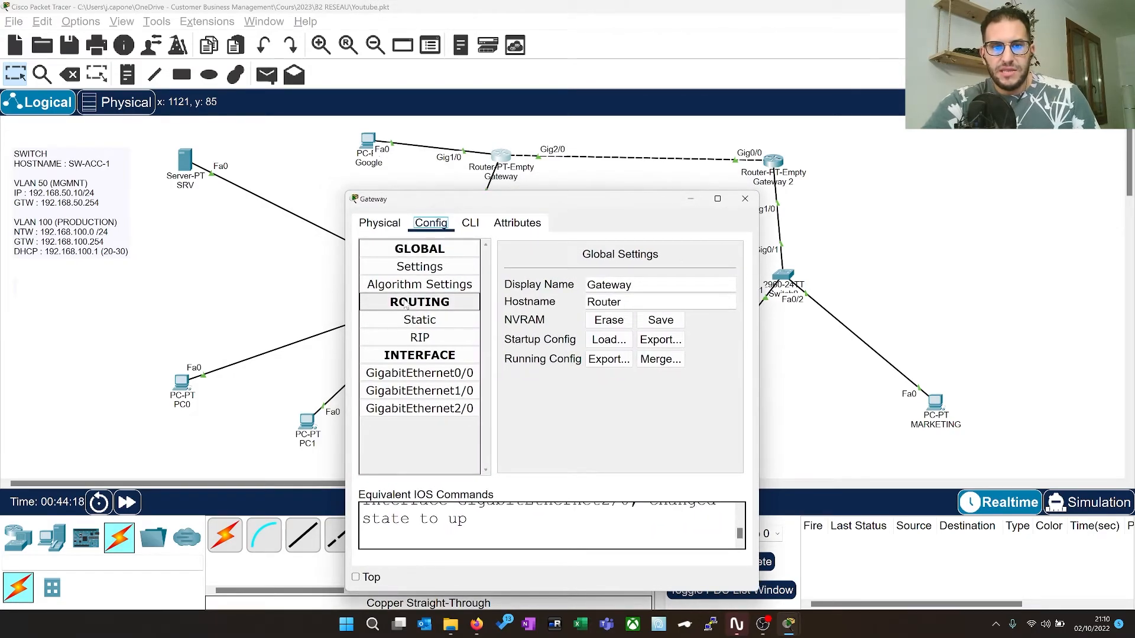
{"action": "left_click", "coordinate": [420, 320]}
{"action": "left_click", "coordinate": [635, 269]}
{"action": "type", "text": "192.168.10."}
{"action": "key", "text": "Tab"}
{"action": "type", "text": "255.255.255.0"}
{"action": "key", "text": "Tab"}
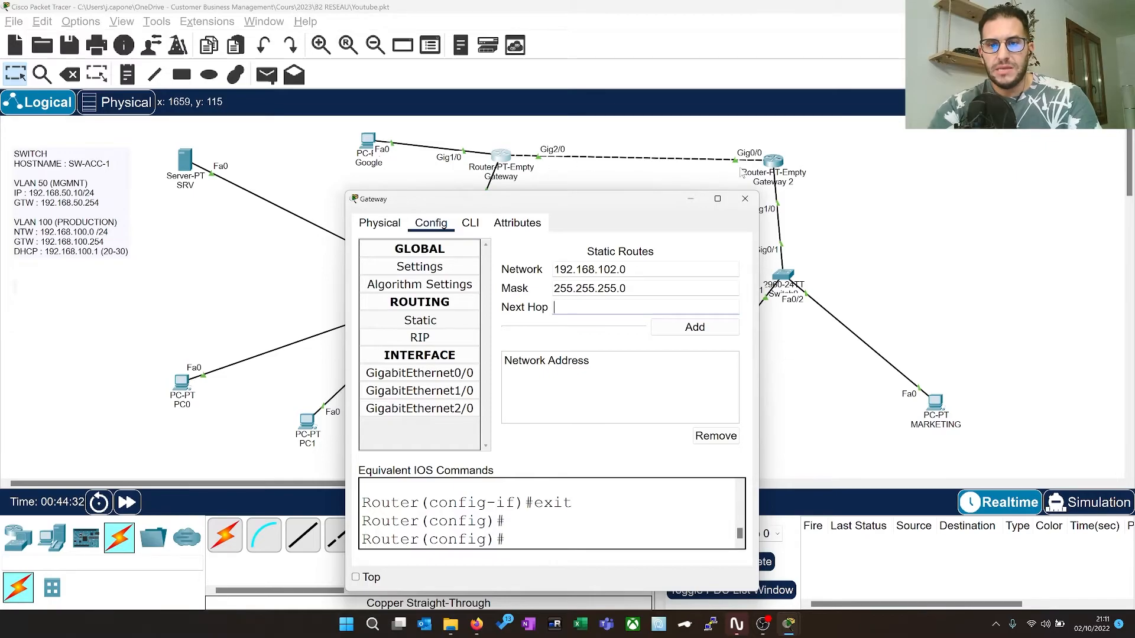
{"action": "left_click", "coordinate": [631, 301]}
{"action": "type", "text": "10.0.0."}
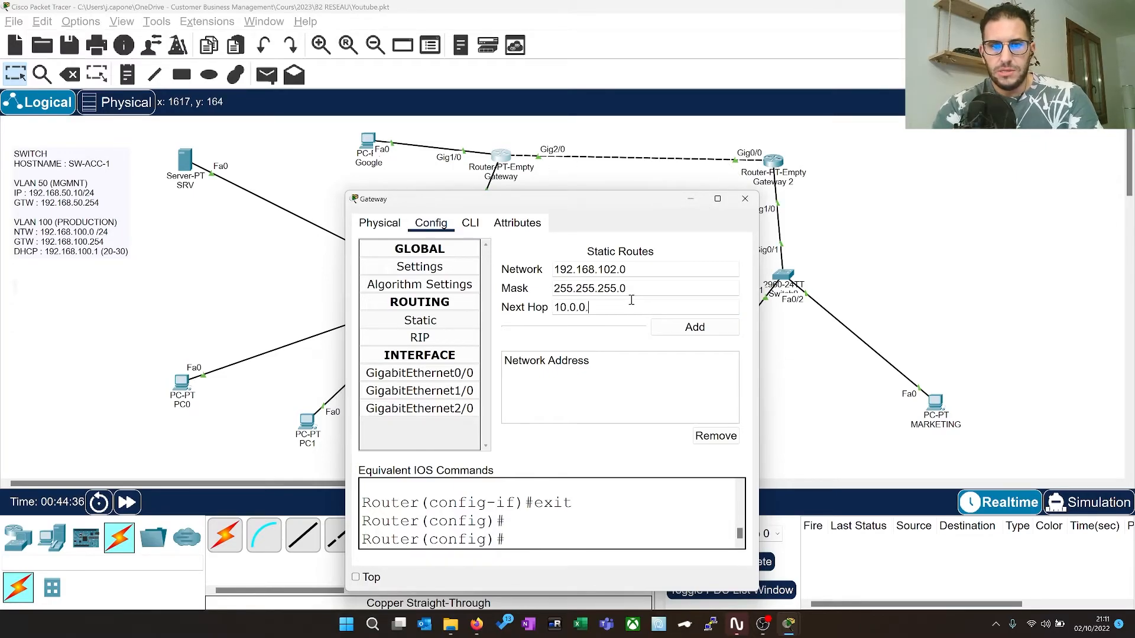
{"action": "type", "text": "2"}
{"action": "left_click", "coordinate": [686, 327]}
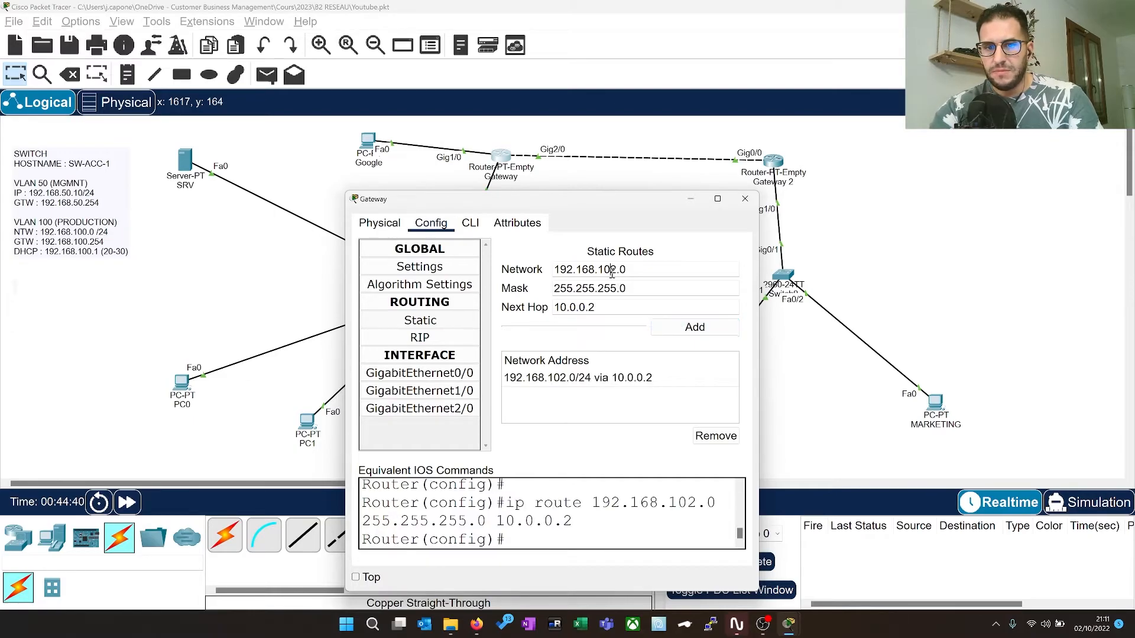
Add a second static route on Gateway to 192.168.103.0, mask 255.255.255.0, via 10.0.0.2 and close the router's window
{"action": "type", "text": "3"}
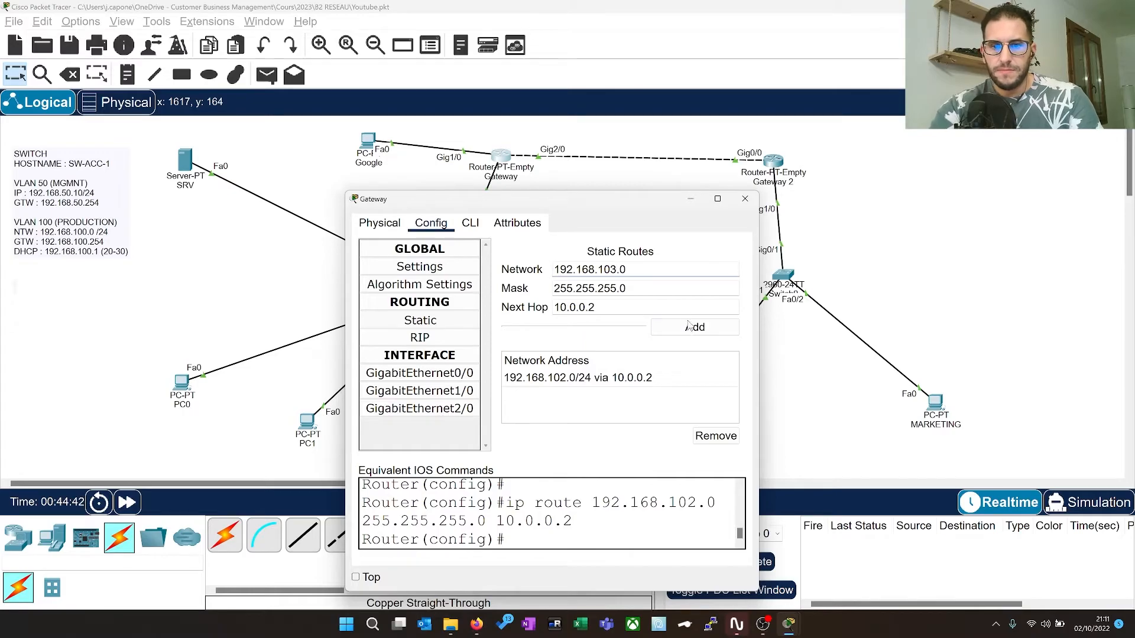
{"action": "left_click", "coordinate": [692, 331]}
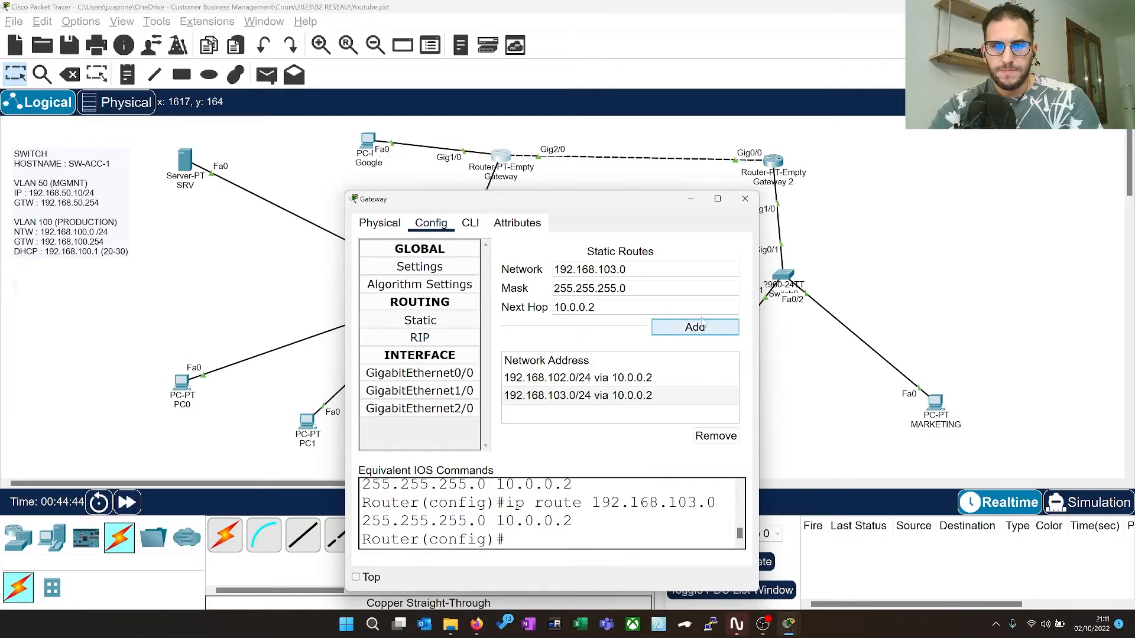
{"action": "left_click", "coordinate": [753, 201]}
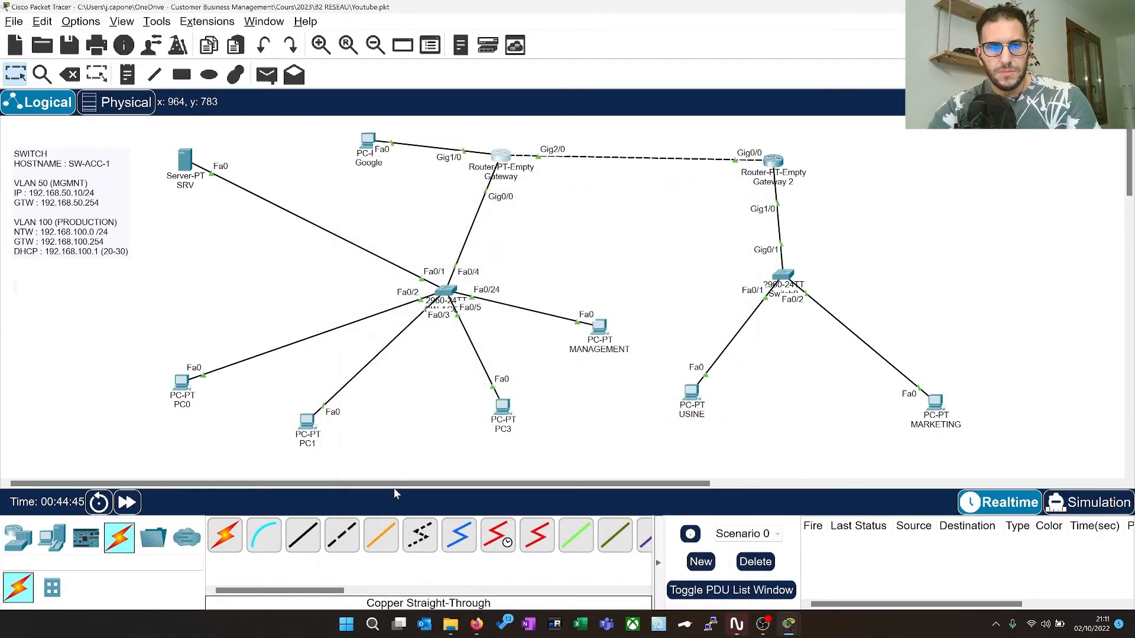
Fast-forward the simulation time several times and check whether the USINE PC has obtained a gateway by DHCP
{"action": "left_click", "coordinate": [120, 512]}
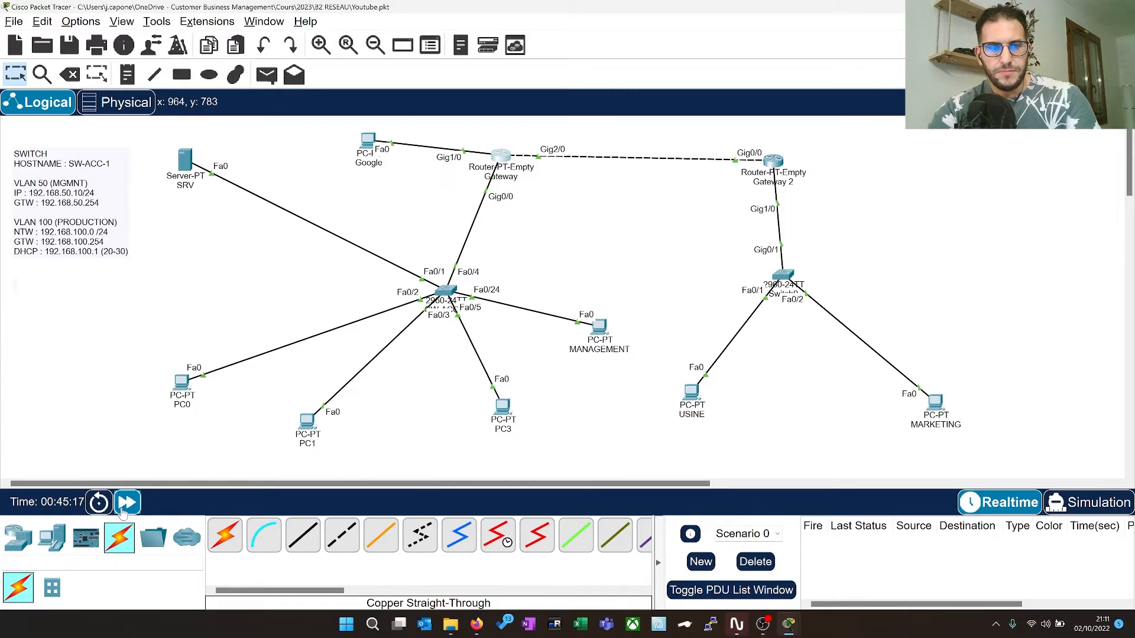
{"action": "left_click", "coordinate": [121, 512]}
{"action": "left_click", "coordinate": [122, 511]}
{"action": "left_click", "coordinate": [123, 512]}
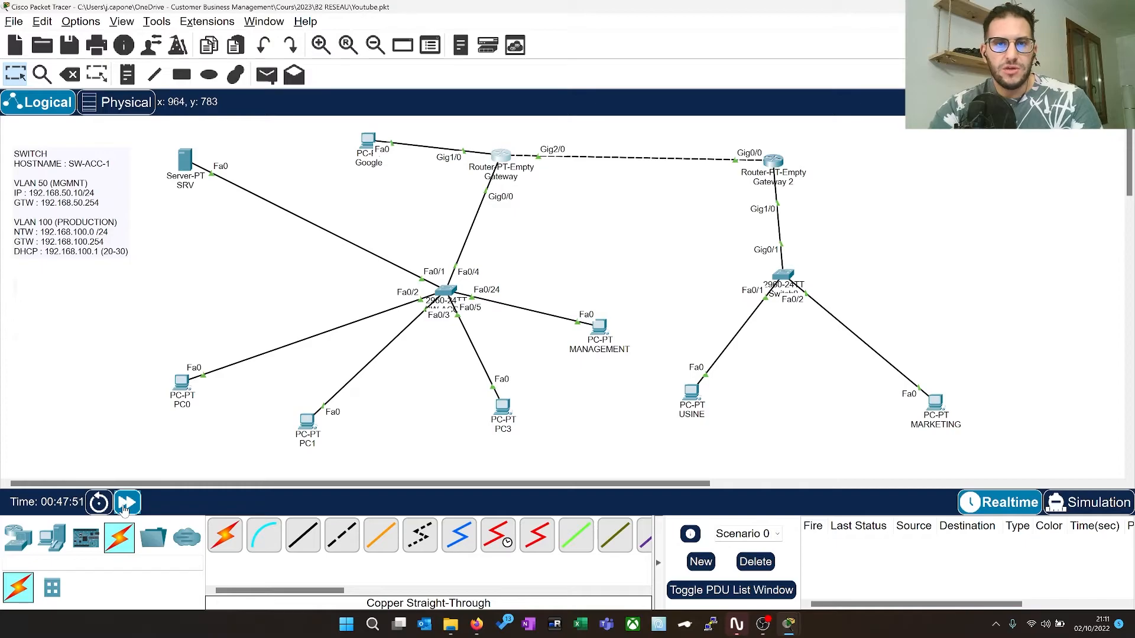
{"action": "left_click", "coordinate": [124, 509]}
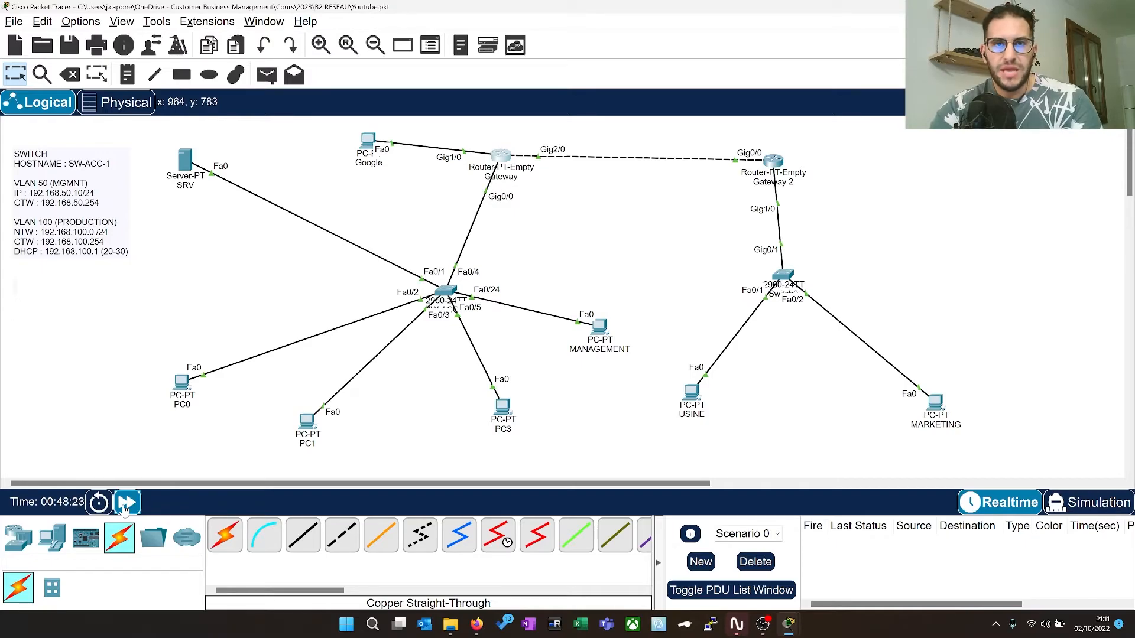
{"action": "left_click", "coordinate": [124, 509]}
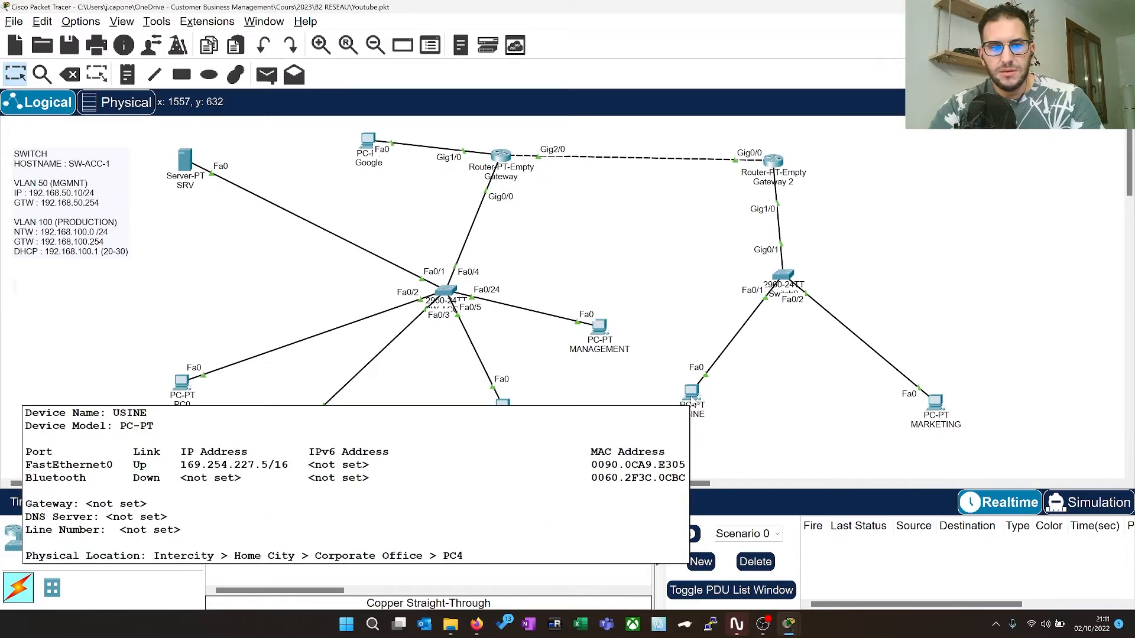
{"action": "left_click", "coordinate": [692, 402]}
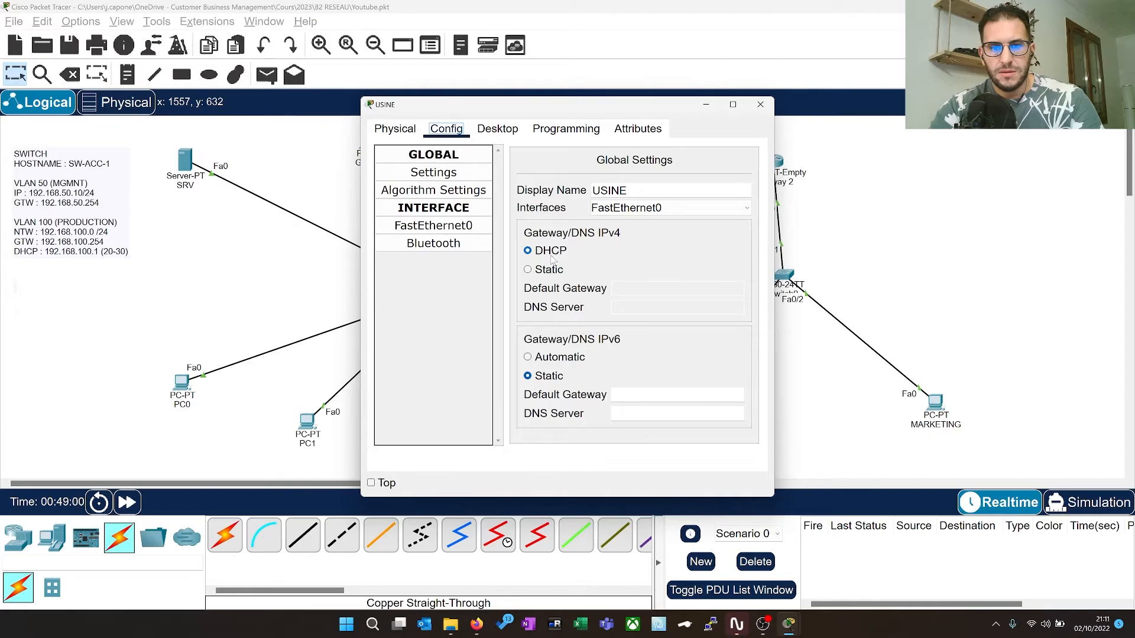
{"action": "left_click", "coordinate": [761, 105]}
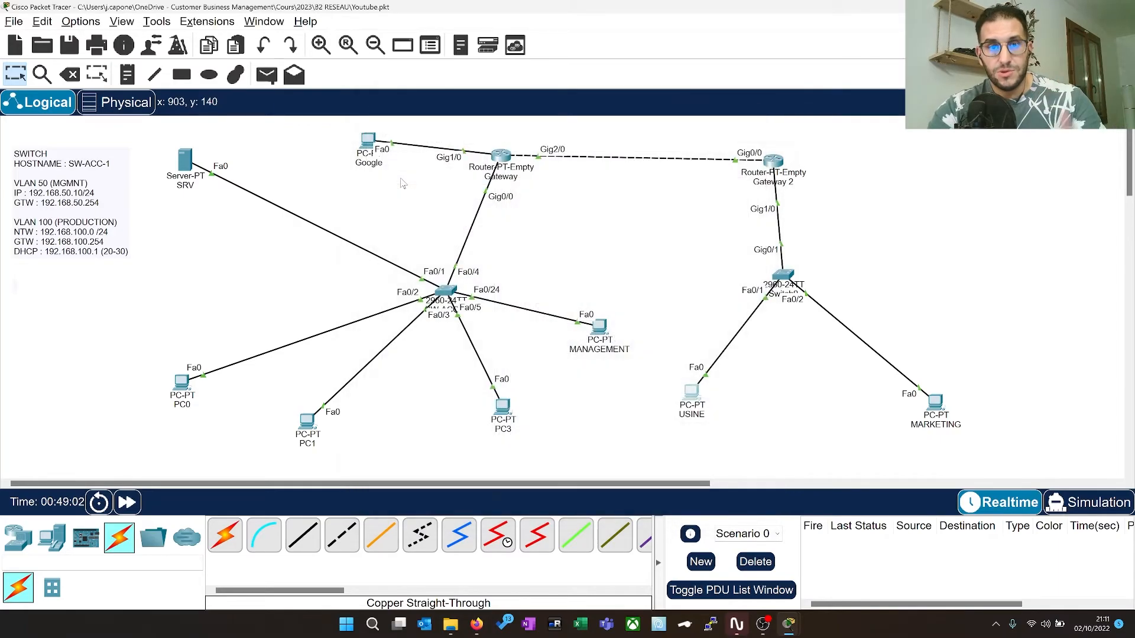
Open SRV's DHCP service settings, load the VLAN101 pool as a basis and change the pool name to VLAN102
{"action": "left_click", "coordinate": [180, 162]}
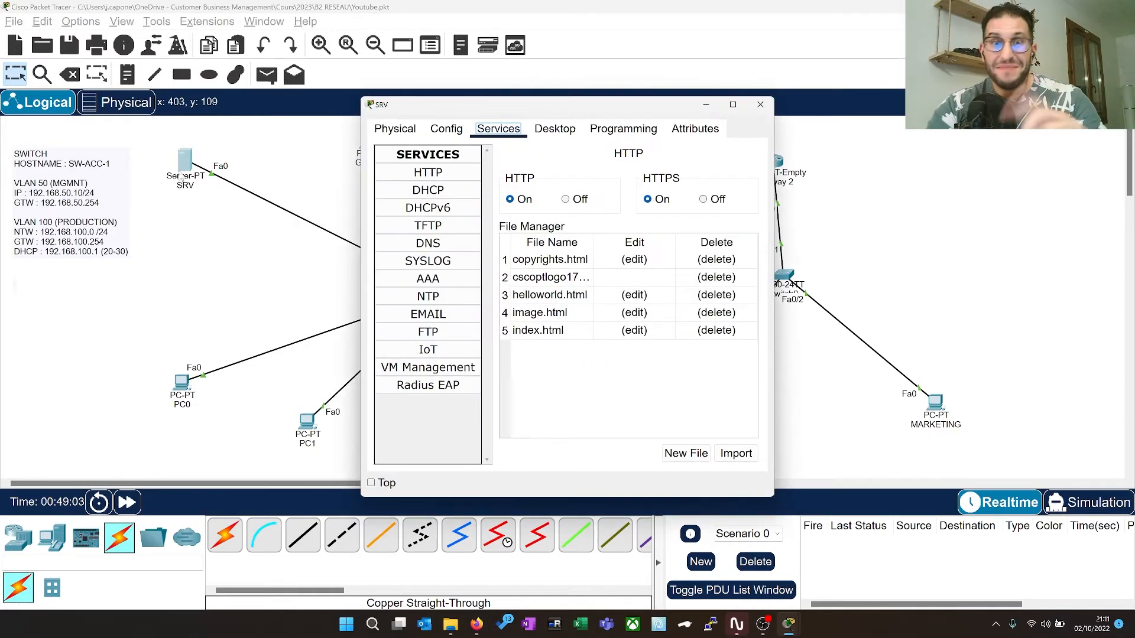
{"action": "left_click", "coordinate": [428, 190]}
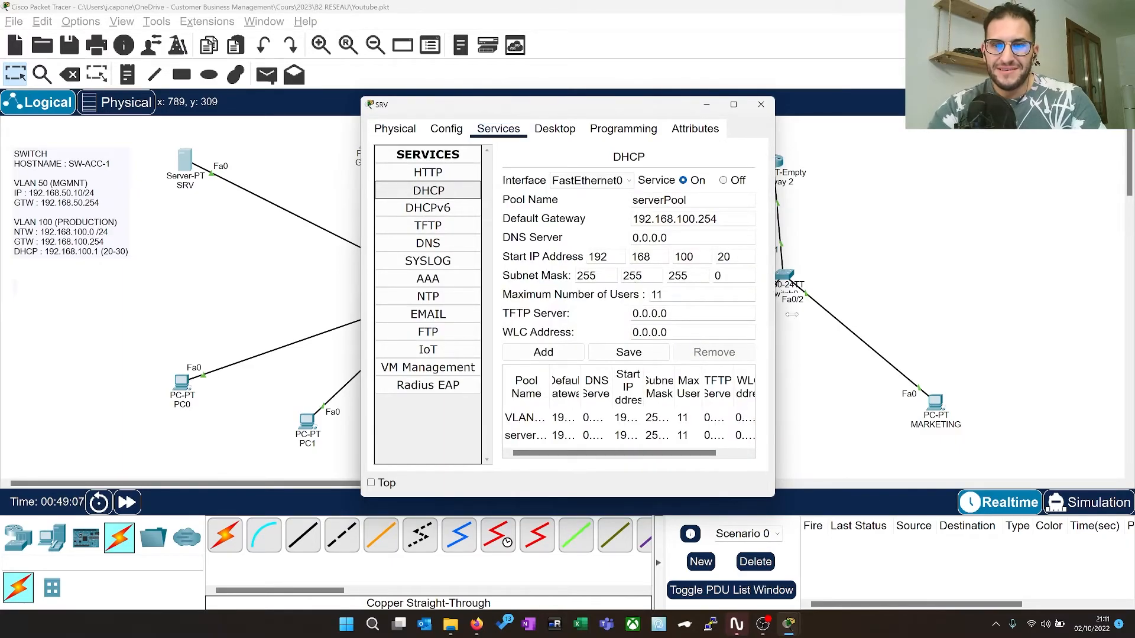
{"action": "left_click_drag", "start_coordinate": [774, 313], "coordinate": [1102, 313]}
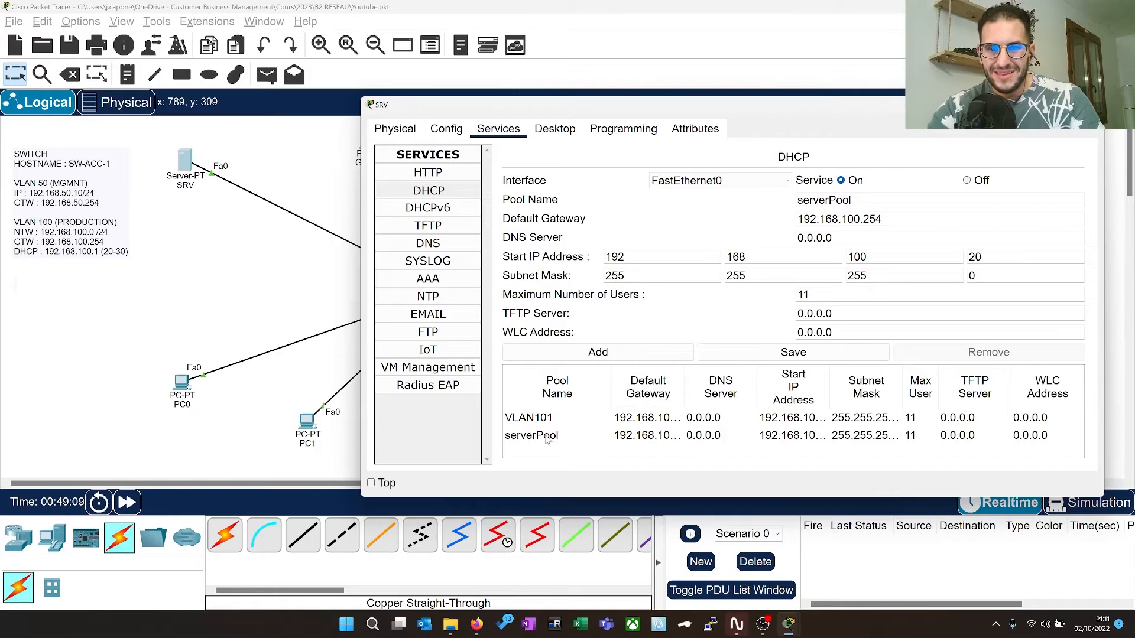
{"action": "left_click", "coordinate": [541, 419]}
{"action": "left_click", "coordinate": [859, 201]}
{"action": "key", "text": "BackSpace"}
{"action": "type", "text": "2"}
Set the default gateway to 192.168.102.254 and the start IP address to 192.168.102.20, and add VLAN102 as a new pool
{"action": "key", "text": "Tab"}
{"action": "key", "text": "End"}
{"action": "key", "text": "BackSpace"}
{"action": "type", "text": "2"}
{"action": "key", "text": "Tab"}
{"action": "key", "text": "Tab"}
{"action": "key", "text": "Tab"}
{"action": "key", "text": "End"}
{"action": "key", "text": "BackSpace"}
{"action": "type", "text": "2"}
{"action": "left_click", "coordinate": [579, 351]}
Add a VLAN103 DHCP pool on SRV with default gateway 192.168.103.254 and start IP address 192.168.103.20, and close the server's window
{"action": "left_click", "coordinate": [850, 201]}
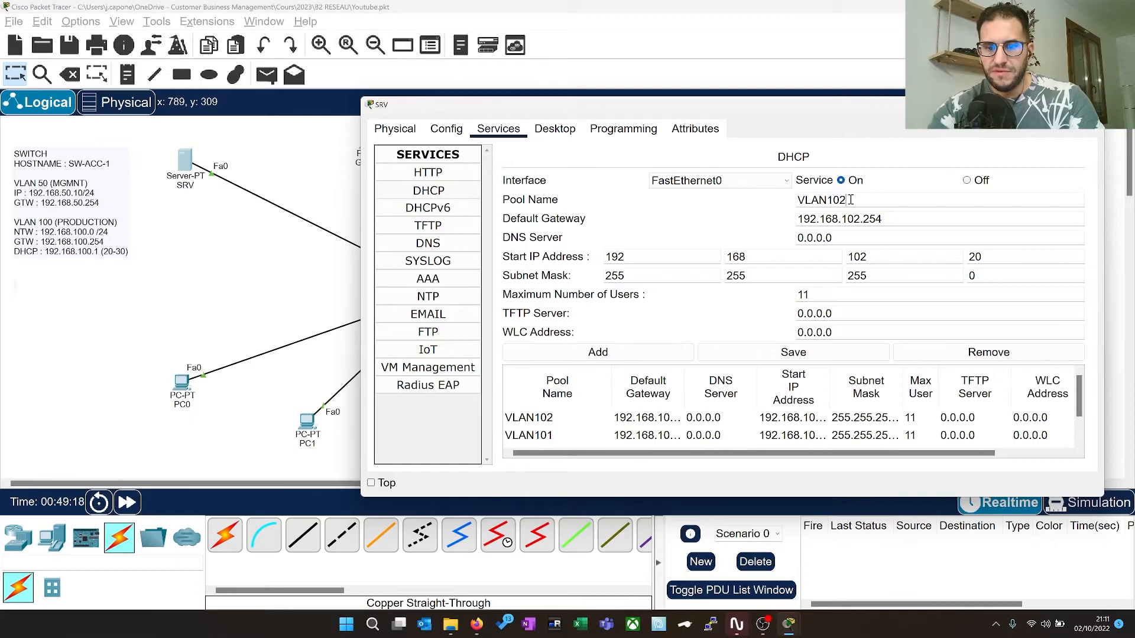
{"action": "key", "text": "Tab"}
{"action": "key", "text": "End"}
{"action": "key", "text": "Left"}
{"action": "key", "text": "Left"}
{"action": "key", "text": "BackSpace"}
{"action": "type", "text": "3"}
{"action": "key", "text": "Tab"}
{"action": "key", "text": "Tab"}
{"action": "key", "text": "Tab"}
{"action": "key", "text": "Tab"}
{"action": "type", "text": "103"}
{"action": "left_click", "coordinate": [609, 356]}
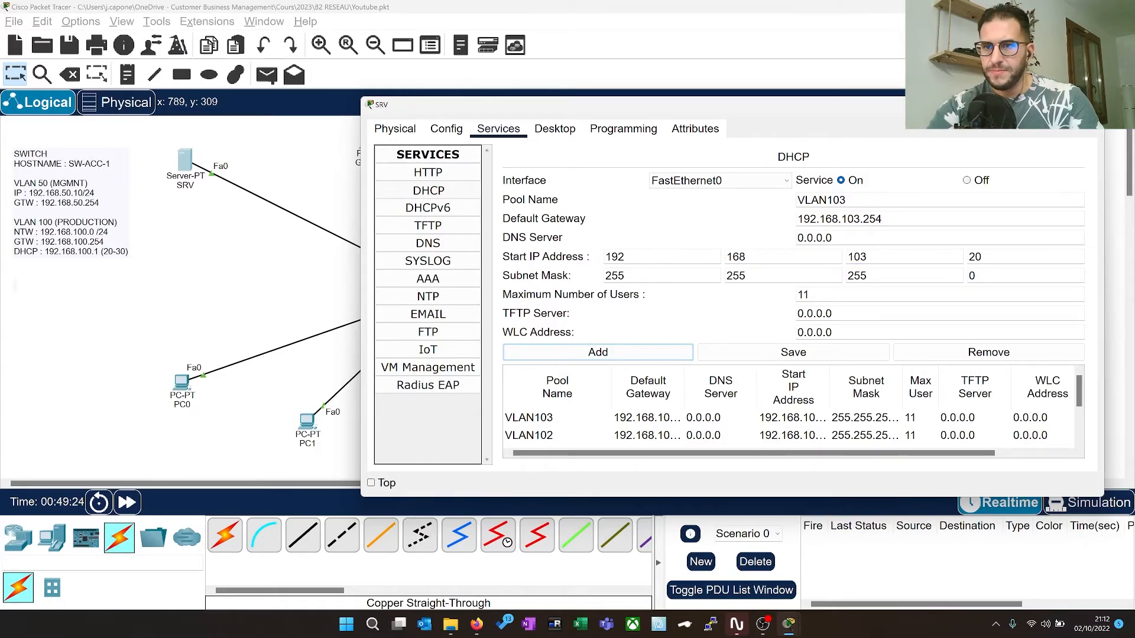
{"action": "left_click", "coordinate": [1089, 105]}
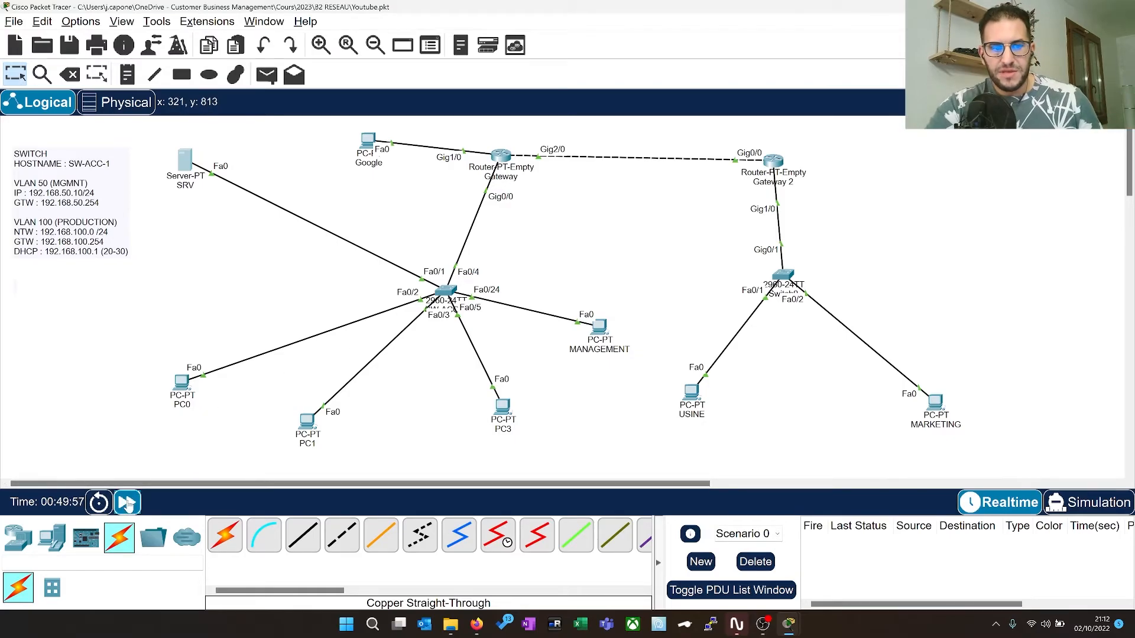
Fast-forward the simulation and renew USINE's DHCP request by switching its IPv4 gateway setting to Static and back to DHCP
{"action": "left_click", "coordinate": [127, 502]}
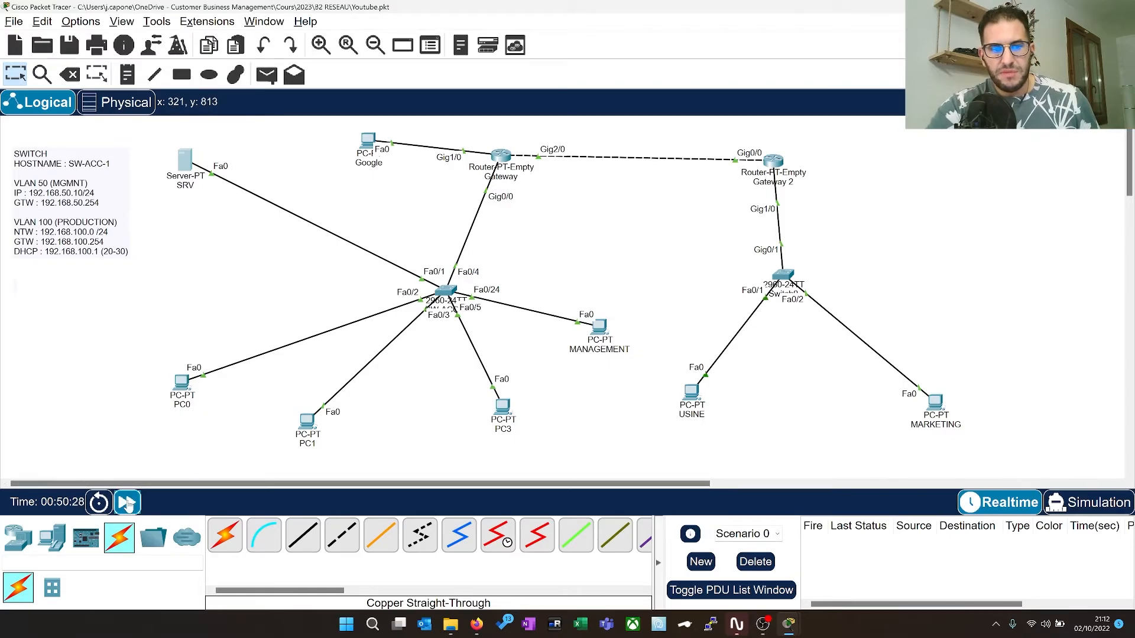
{"action": "left_click", "coordinate": [129, 505]}
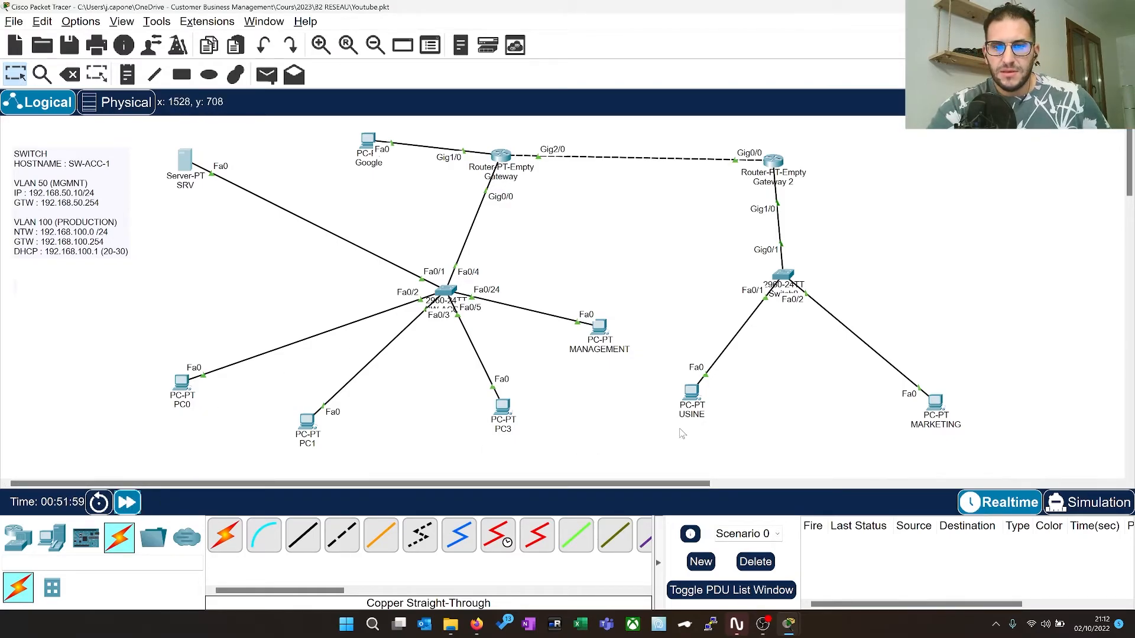
{"action": "left_click", "coordinate": [690, 396]}
{"action": "left_click", "coordinate": [550, 270]}
{"action": "left_click", "coordinate": [558, 251]}
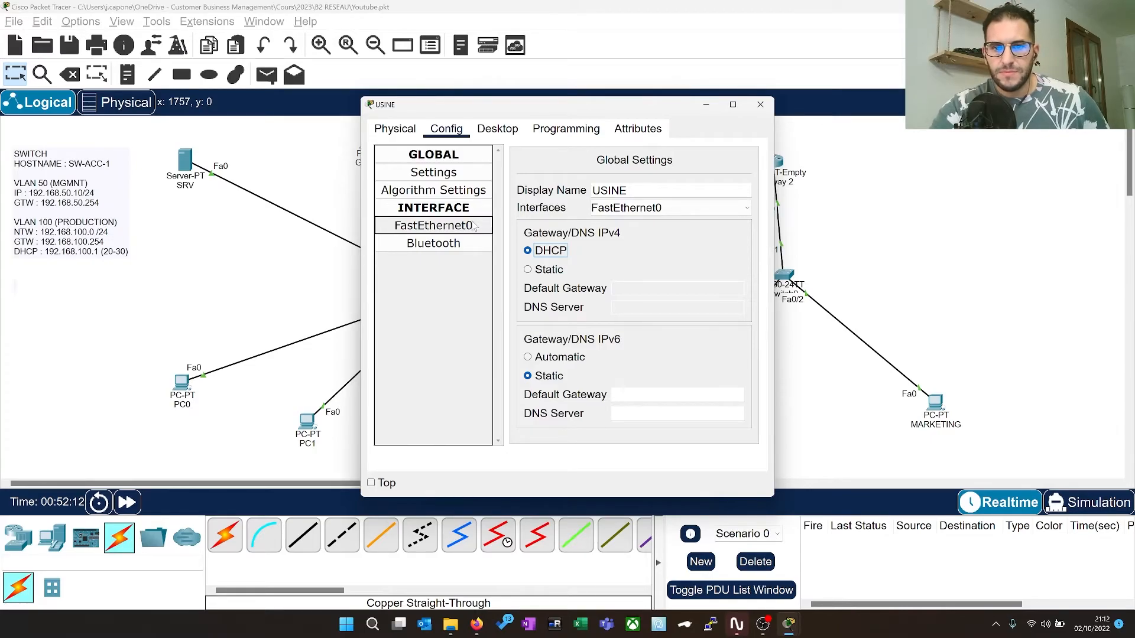
{"action": "left_click", "coordinate": [760, 105]}
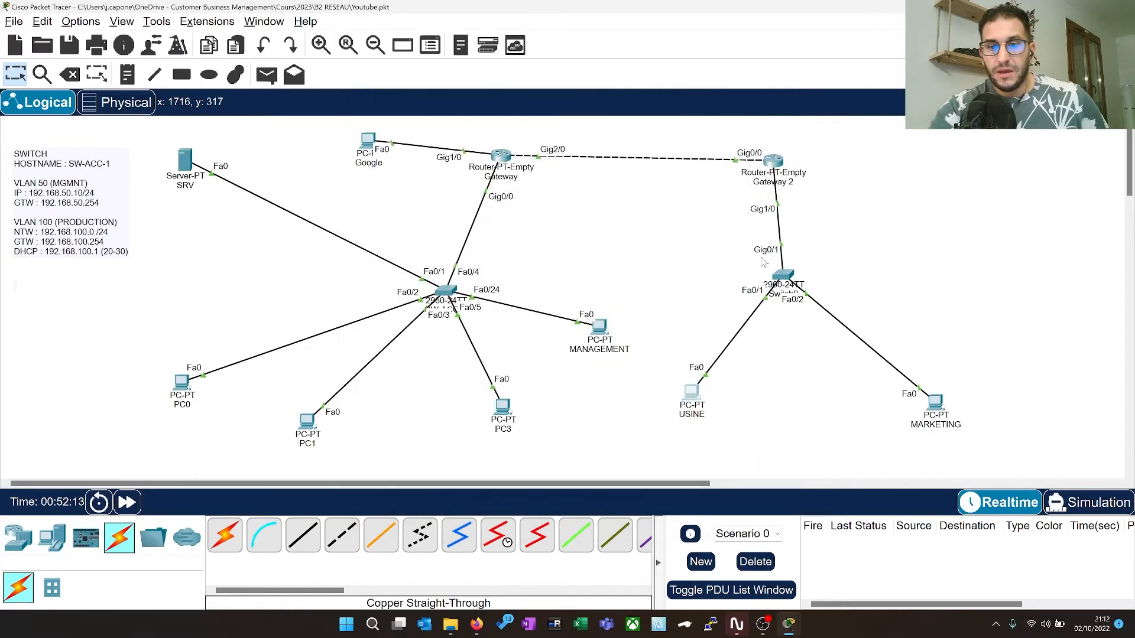
Set Switch0's GigabitEthernet0/1 port to Trunk mode and close the switch's window
{"action": "mouse_move", "coordinate": [786, 273]}
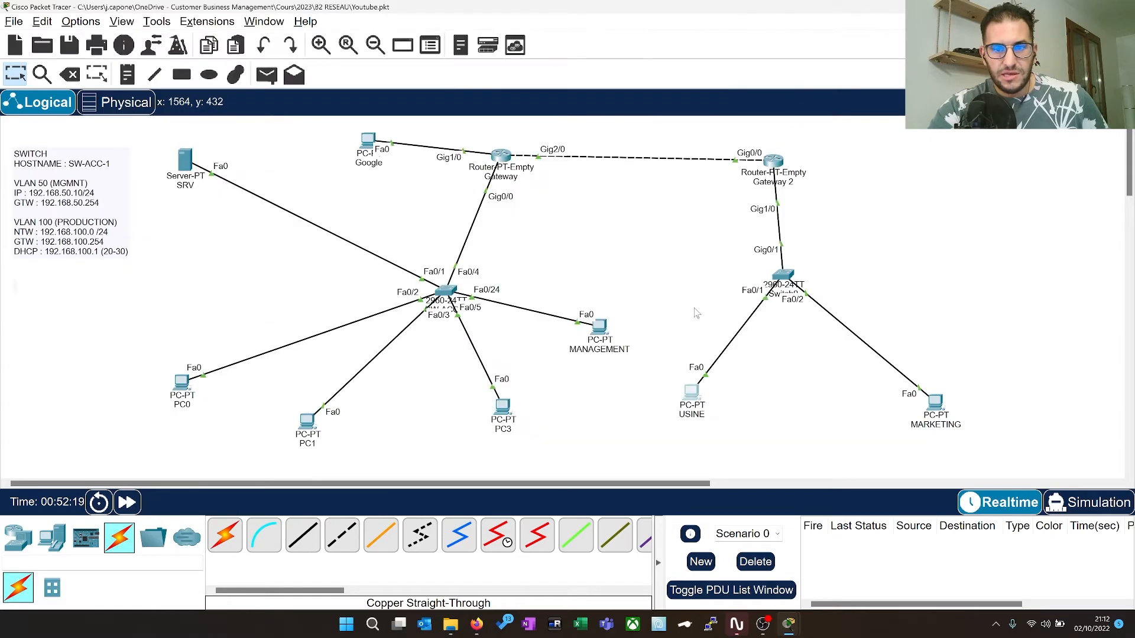
{"action": "left_click", "coordinate": [780, 279]}
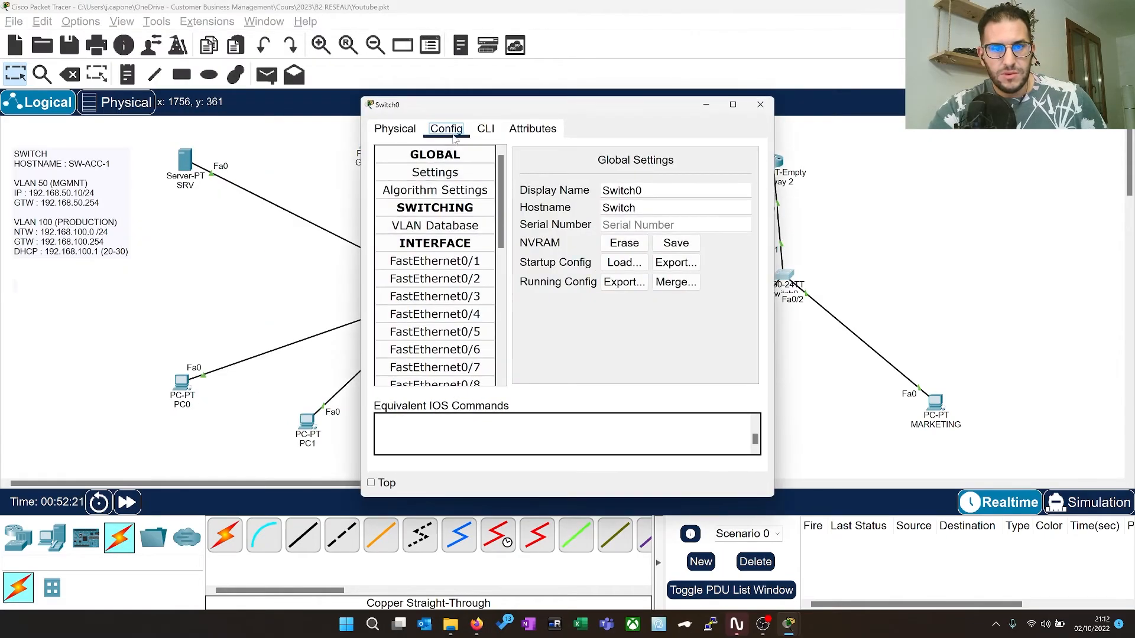
{"action": "left_click", "coordinate": [483, 130]}
{"action": "left_click", "coordinate": [445, 130]}
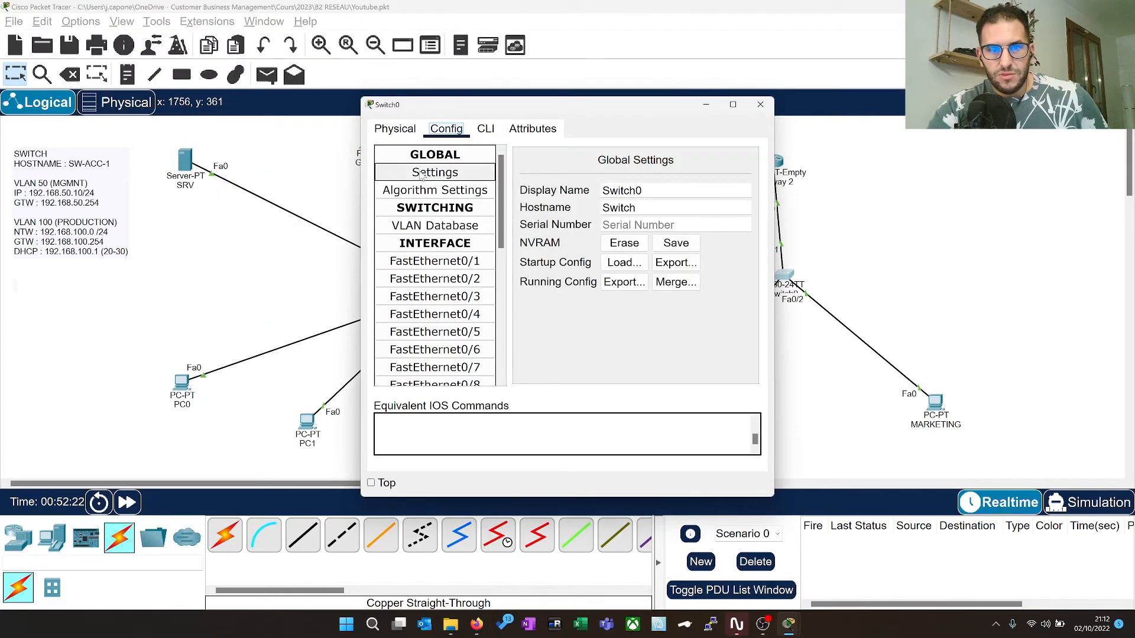
{"action": "scroll", "coordinate": [433, 266], "scroll_direction": "down", "scroll_amount": 6}
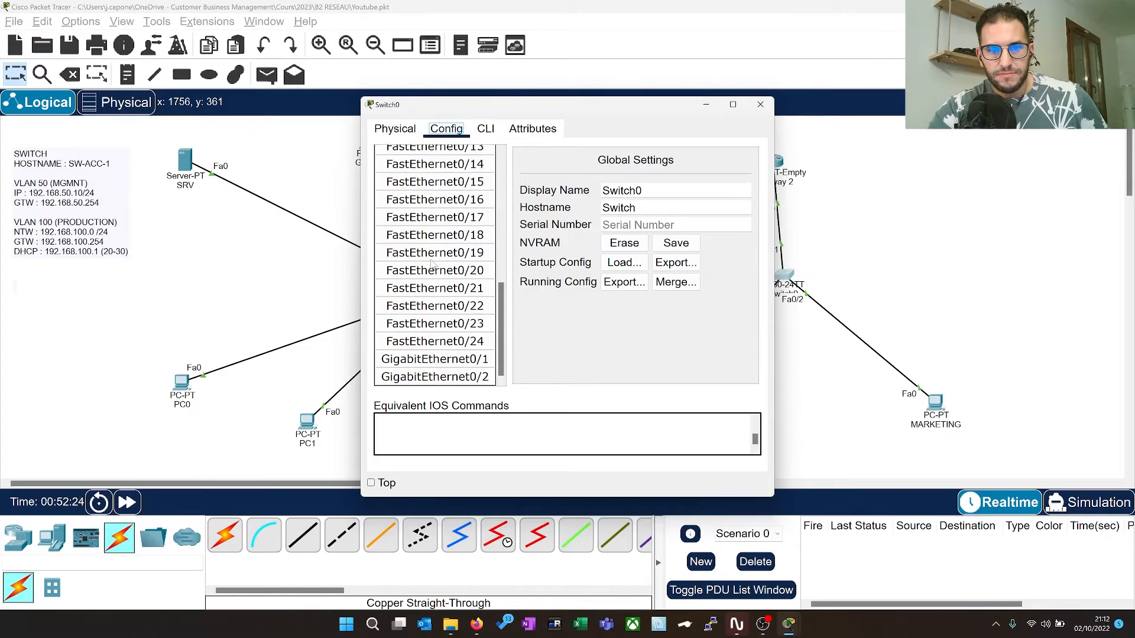
{"action": "left_click", "coordinate": [452, 361]}
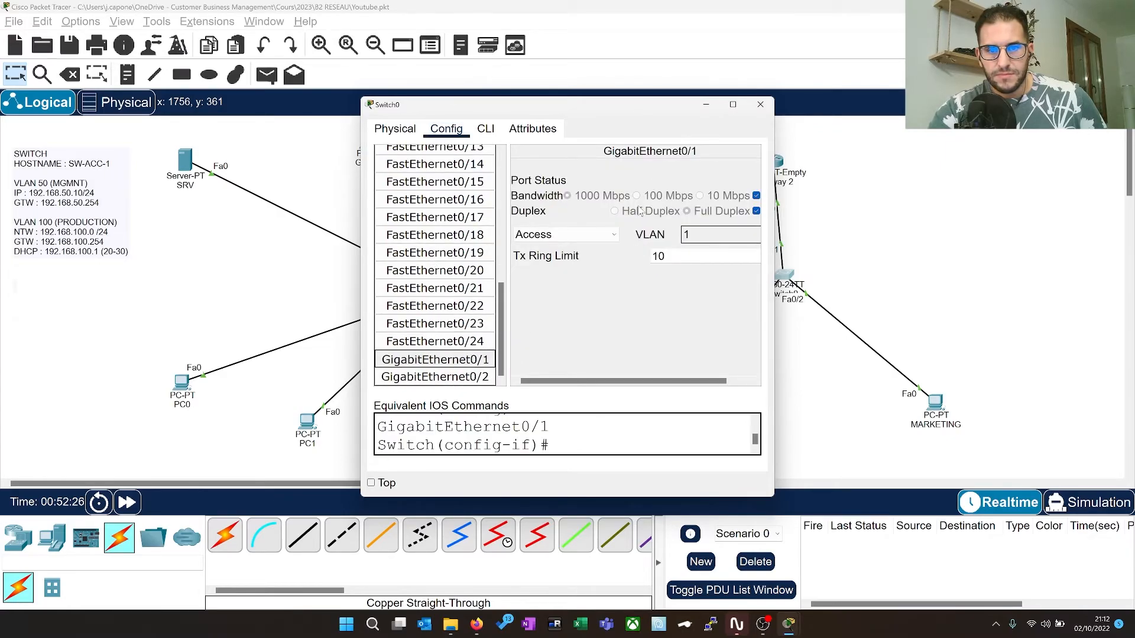
{"action": "left_click", "coordinate": [614, 234]}
{"action": "left_click", "coordinate": [585, 248]}
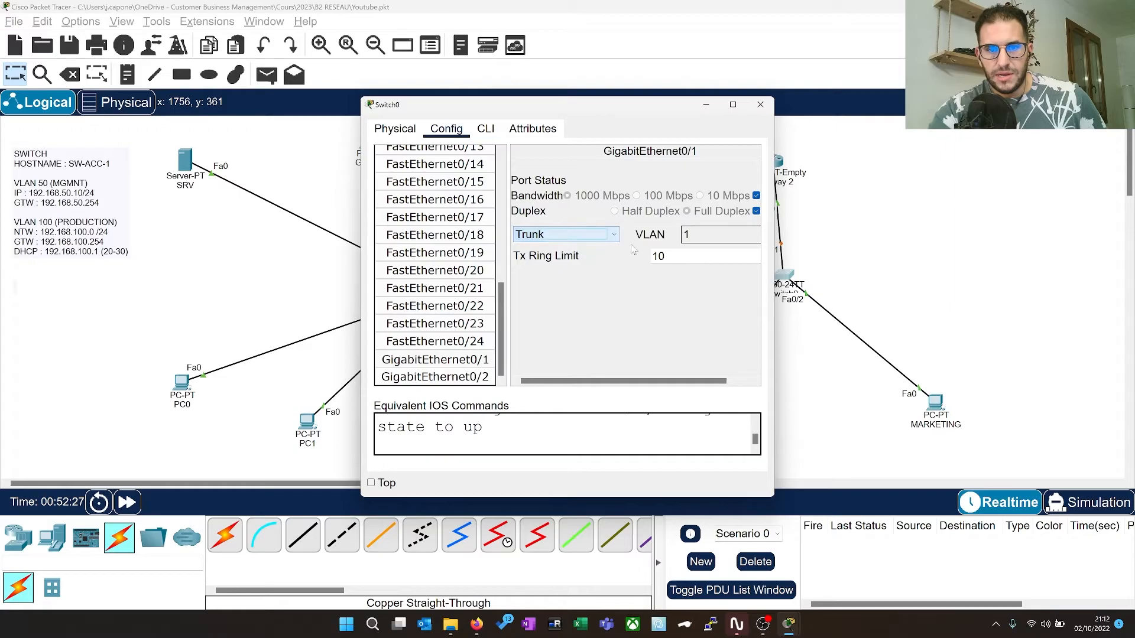
{"action": "left_click", "coordinate": [759, 104]}
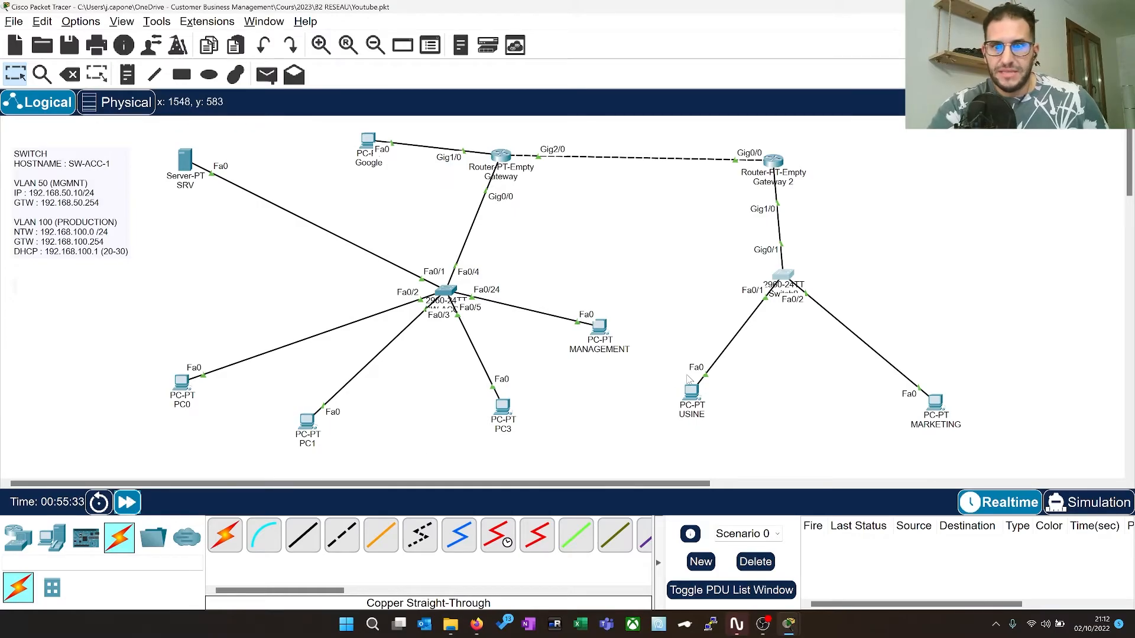
Add a static route on Gateway 2 to 8.8.8.0, mask 255.255.255.0, via 10.0.0.1 and close the router's window
{"action": "mouse_move", "coordinate": [692, 390]}
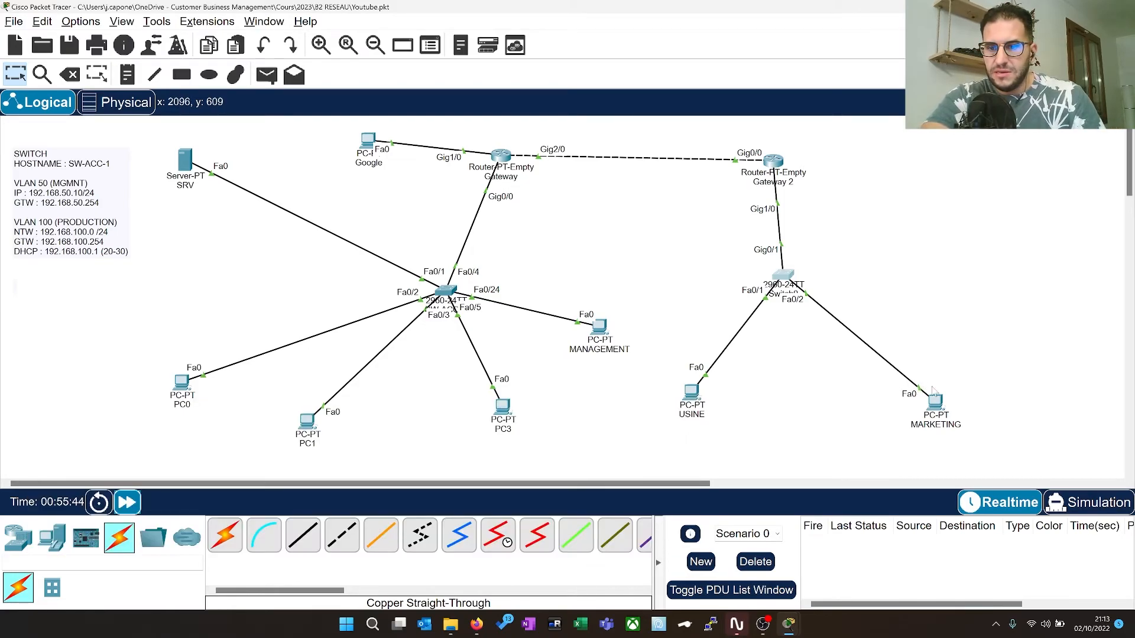
{"action": "mouse_move", "coordinate": [938, 402]}
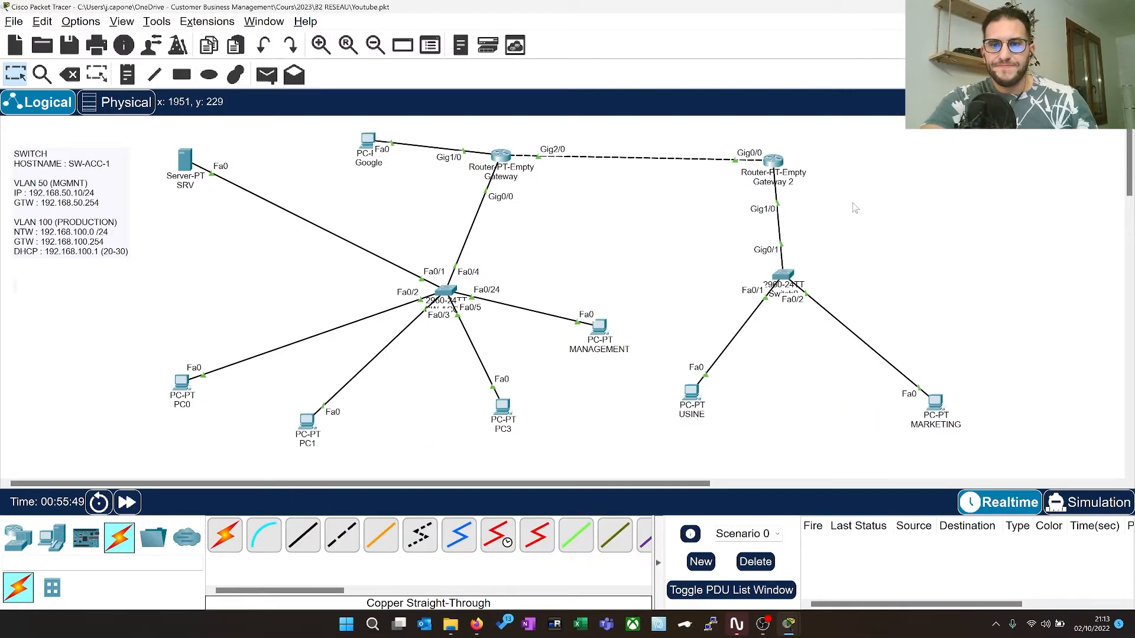
{"action": "mouse_move", "coordinate": [773, 165]}
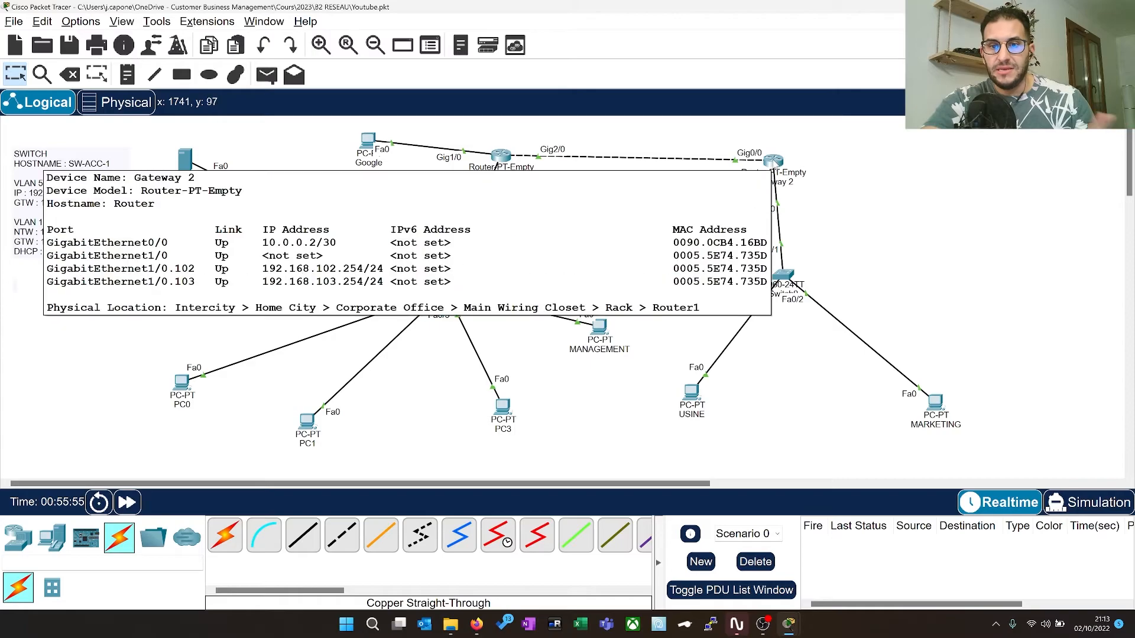
{"action": "left_click", "coordinate": [774, 161]}
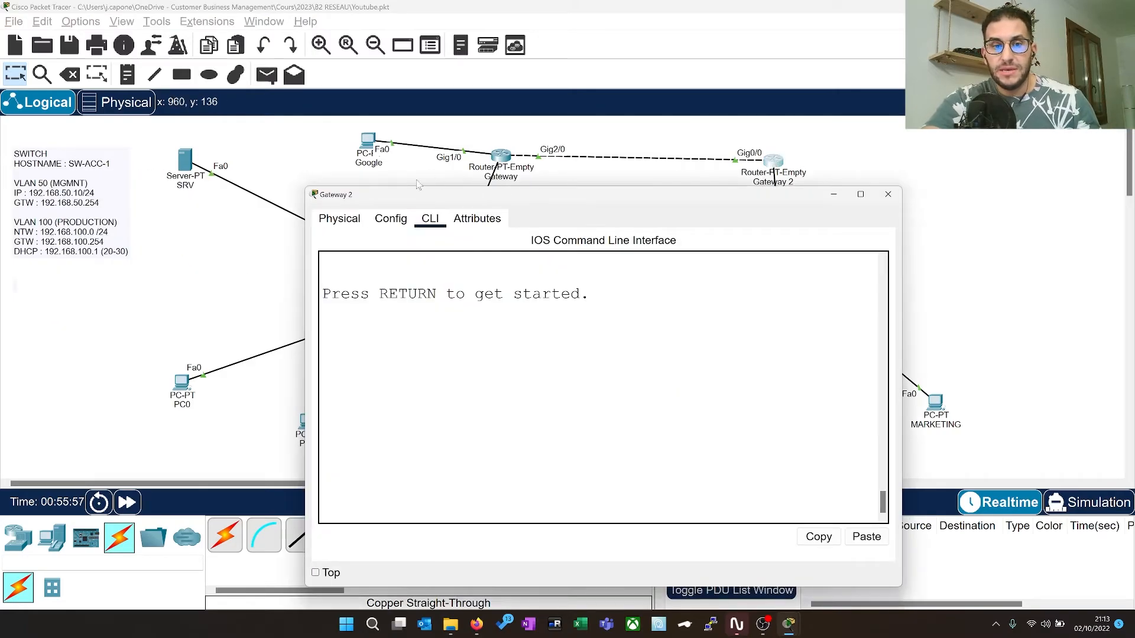
{"action": "left_click", "coordinate": [396, 219]}
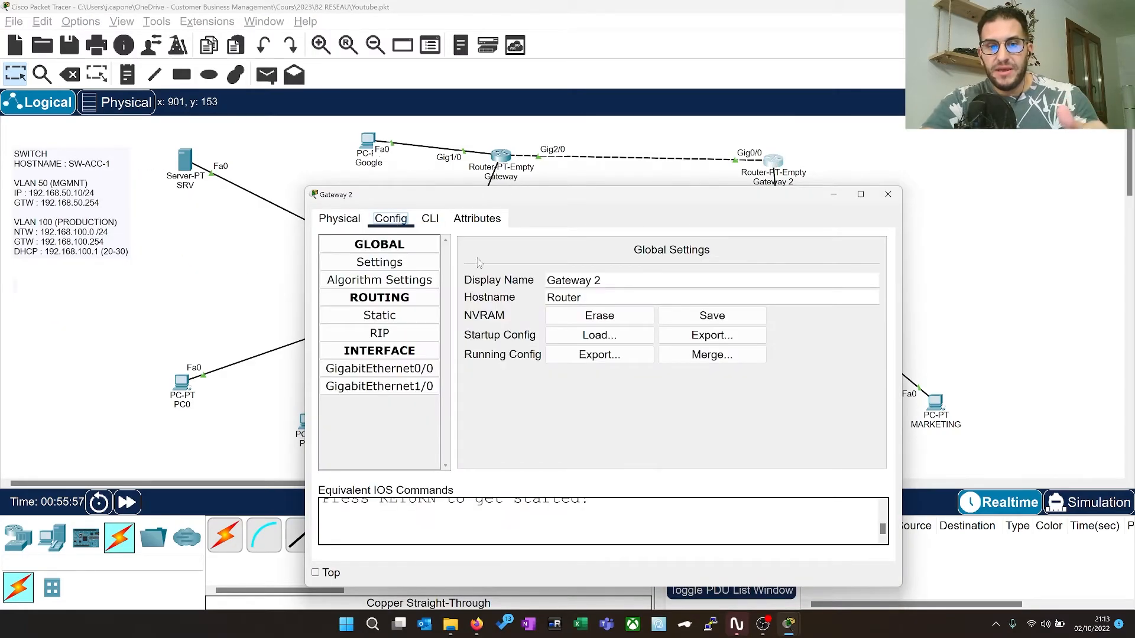
{"action": "left_click", "coordinate": [384, 318]}
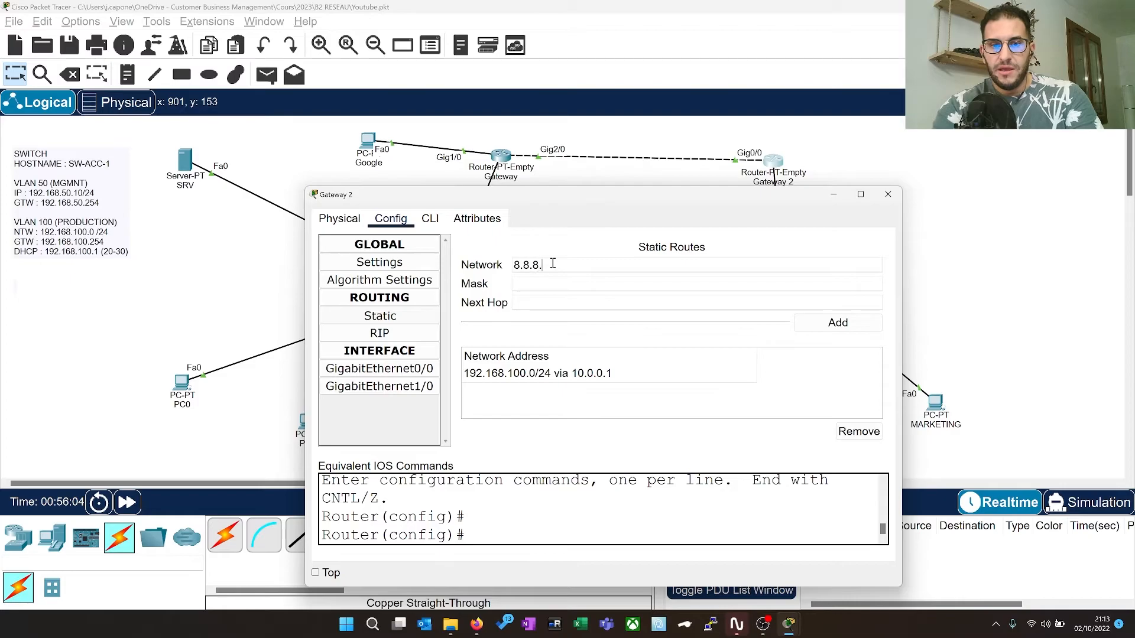
{"action": "type", "text": "0"}
{"action": "key", "text": "Tab"}
{"action": "type", "text": "255.255.255.0"}
{"action": "key", "text": "Tab"}
{"action": "type", "text": "10.0."}
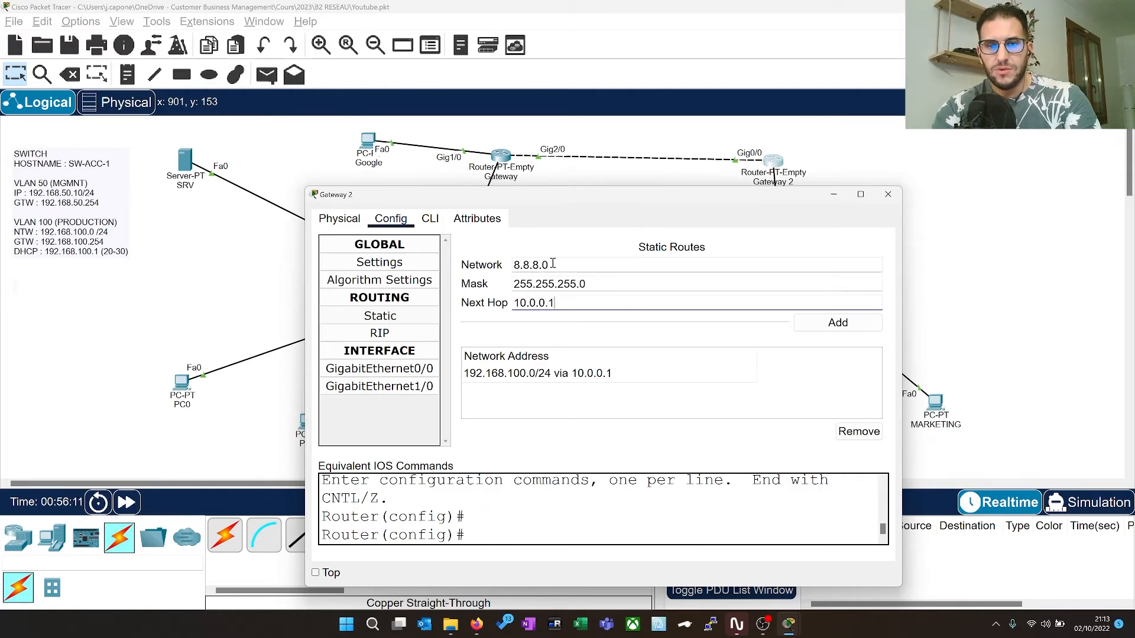
{"action": "left_click", "coordinate": [838, 328]}
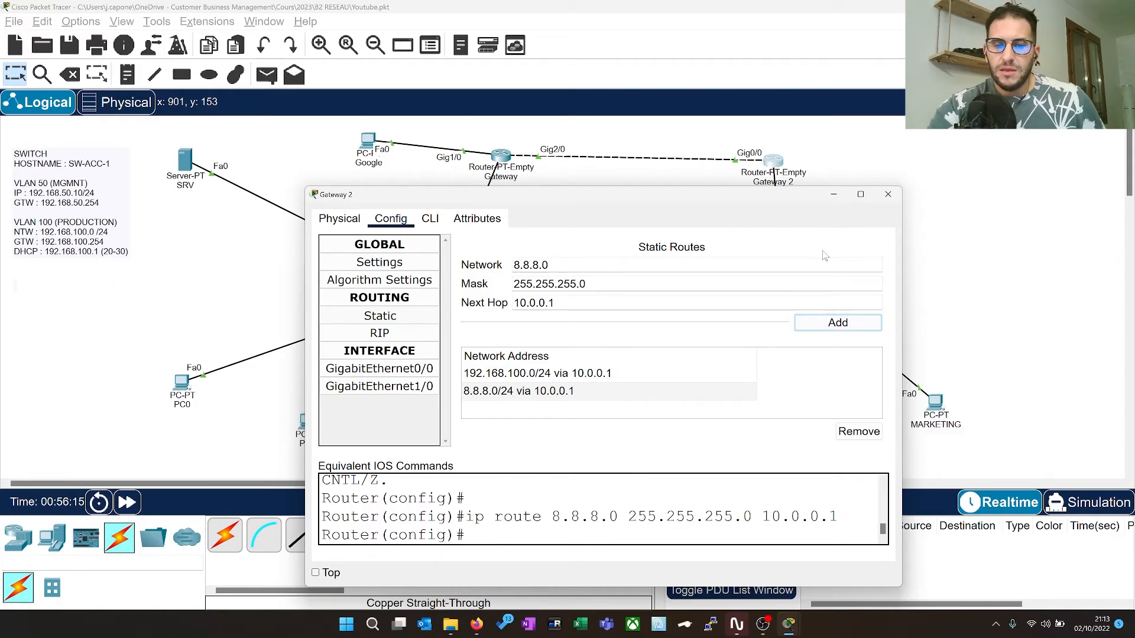
{"action": "left_click", "coordinate": [886, 195]}
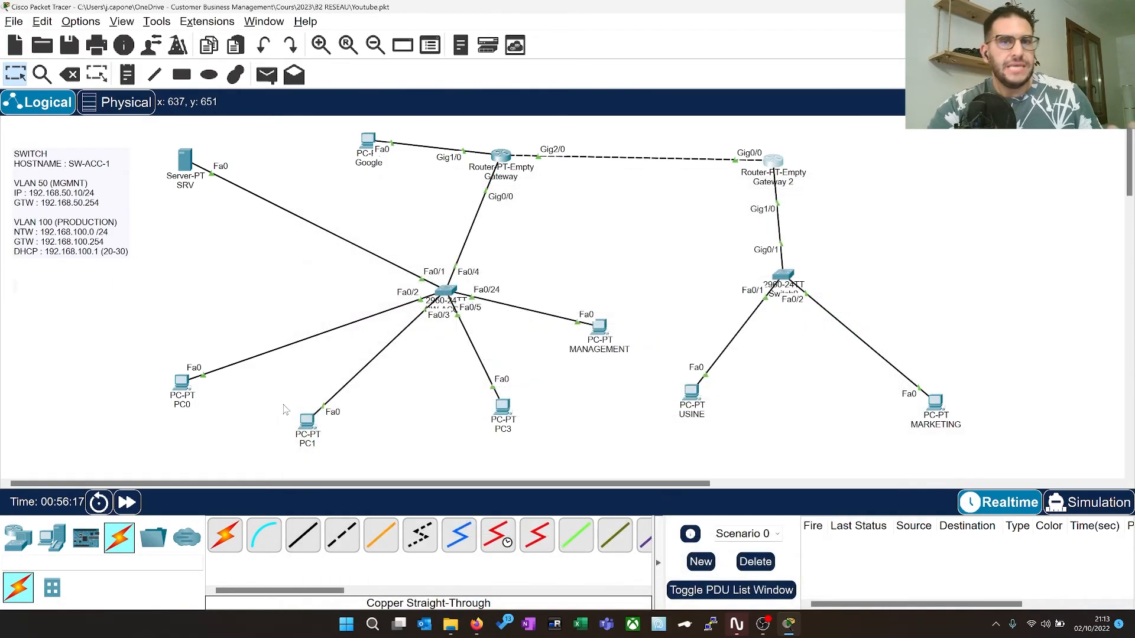
Fast-forward the simulation, ping 8.8.8.8 from USINE's command prompt and close the PC's window
{"action": "left_click", "coordinate": [127, 502]}
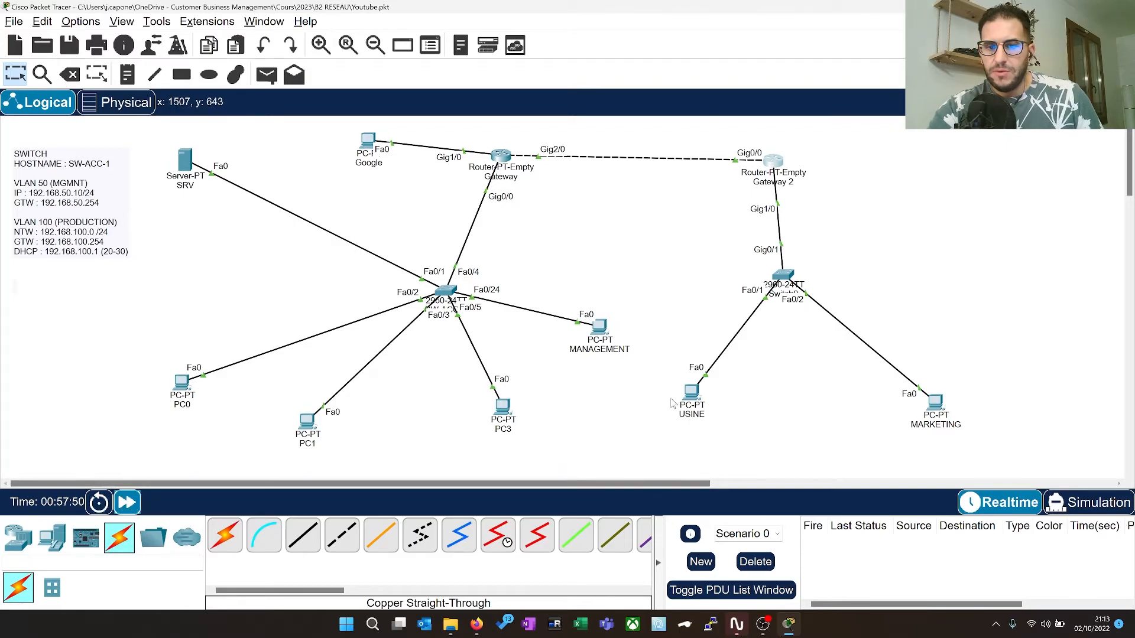
{"action": "left_click", "coordinate": [691, 393]}
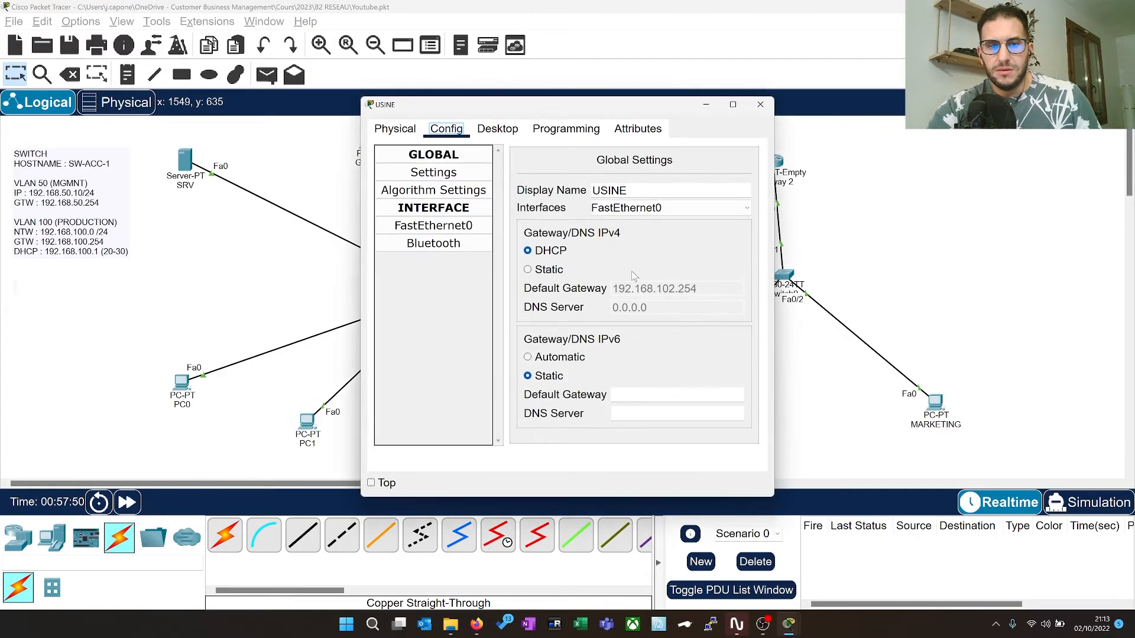
{"action": "left_click", "coordinate": [496, 129]}
{"action": "left_click", "coordinate": [630, 201]}
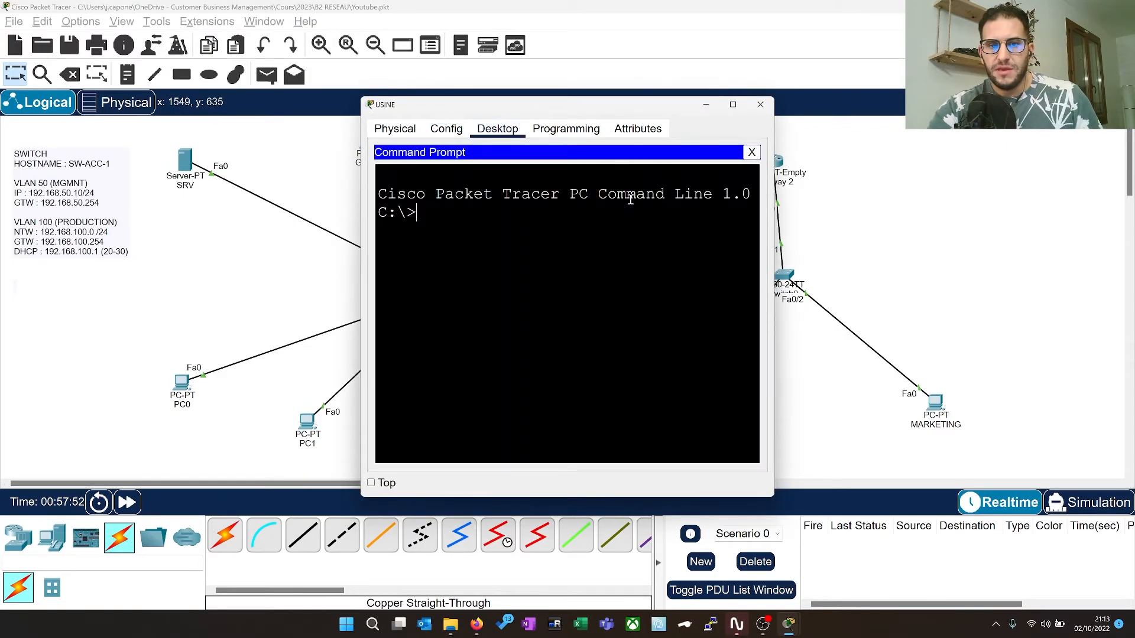
{"action": "type", "text": "ping 8.8.8"}
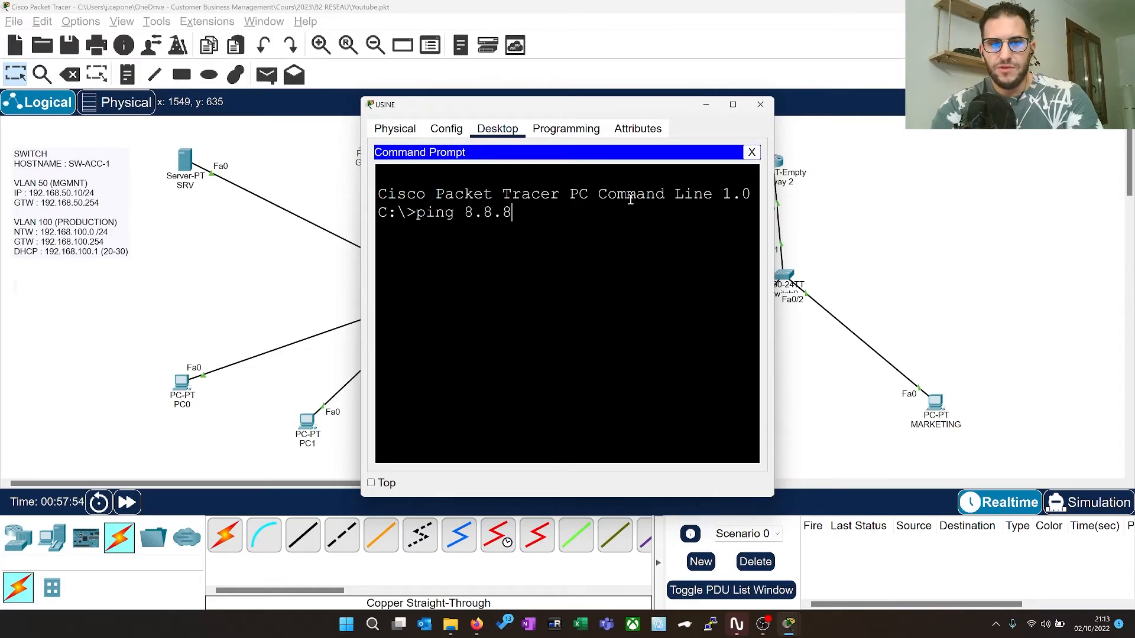
{"action": "type", "text": ".8"}
{"action": "key", "text": "Return"}
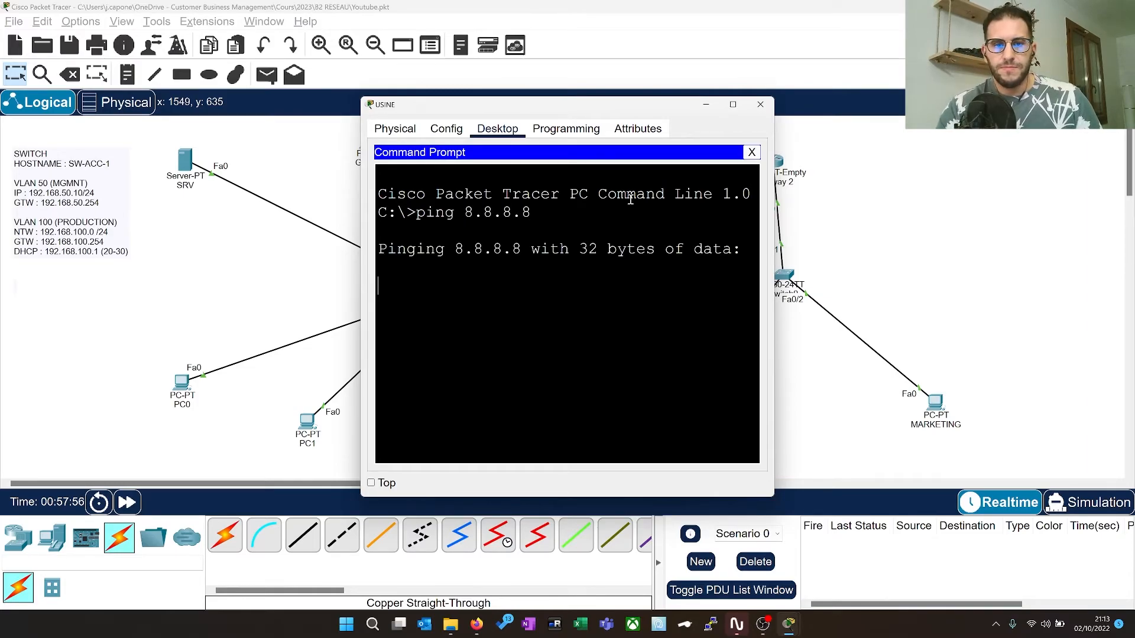
{"action": "left_click_drag", "start_coordinate": [635, 106], "coordinate": [690, 207]}
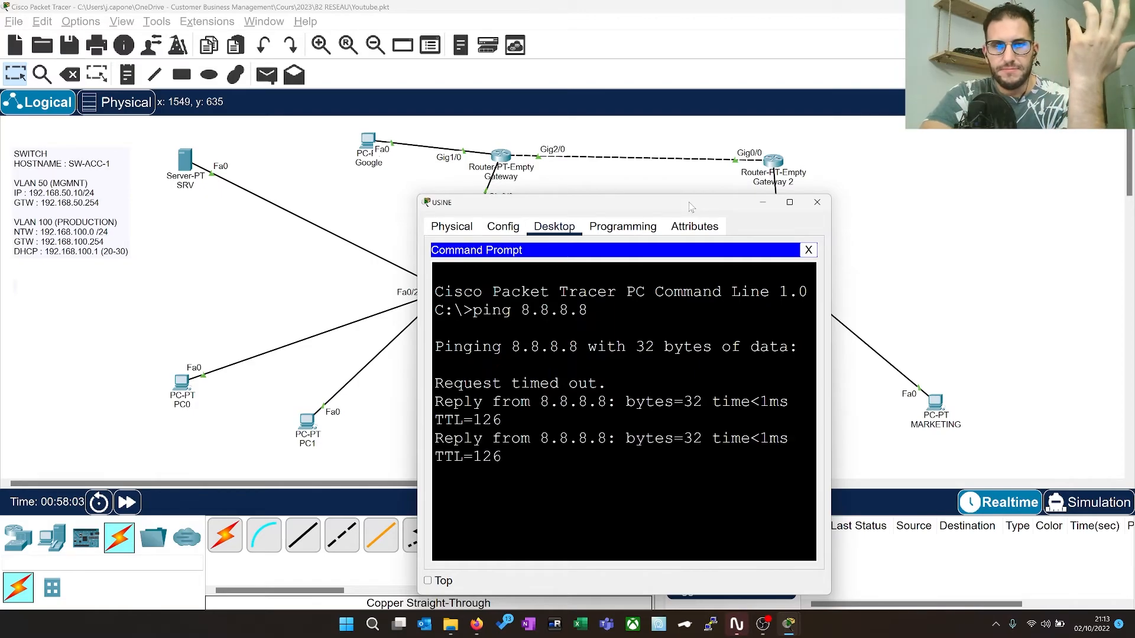
{"action": "left_click", "coordinate": [817, 202]}
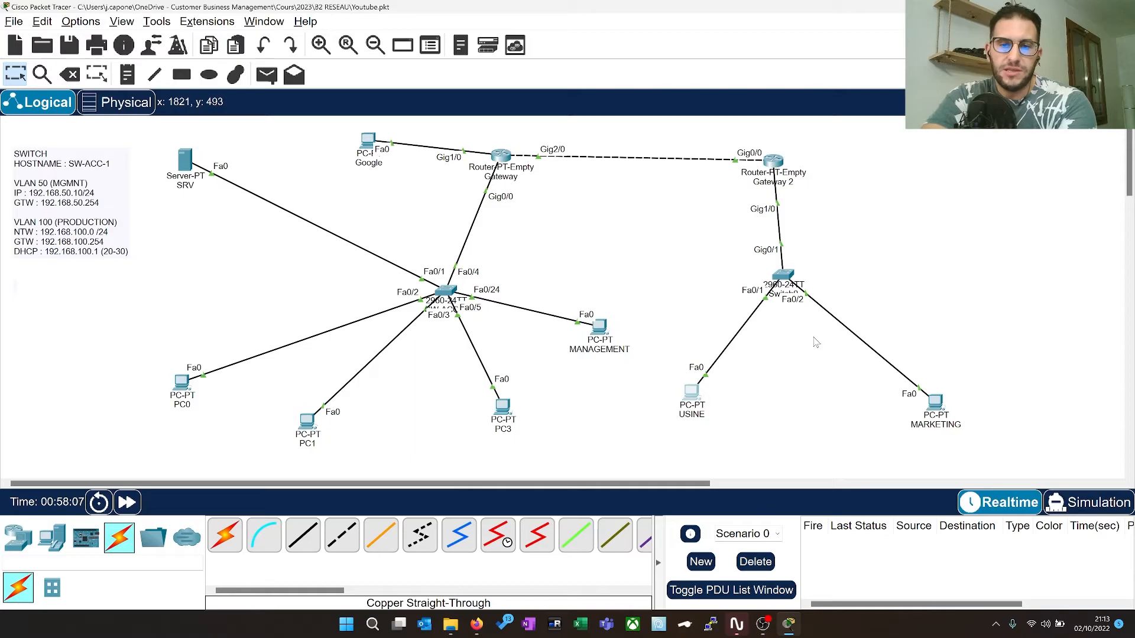
Ping 8.8.8.8 from MARKETING's command prompt and close the PC's window
{"action": "left_click", "coordinate": [930, 404]}
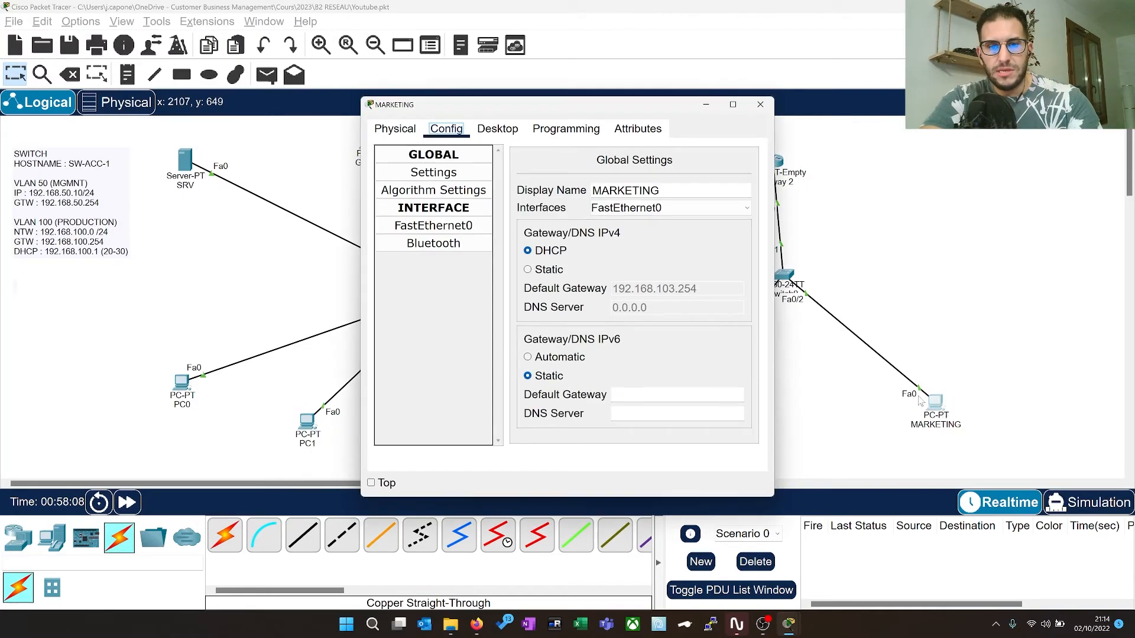
{"action": "left_click", "coordinate": [497, 129]}
{"action": "left_click", "coordinate": [623, 182]}
{"action": "type", "text": "ping 8.8.8.8"}
{"action": "key", "text": "Return"}
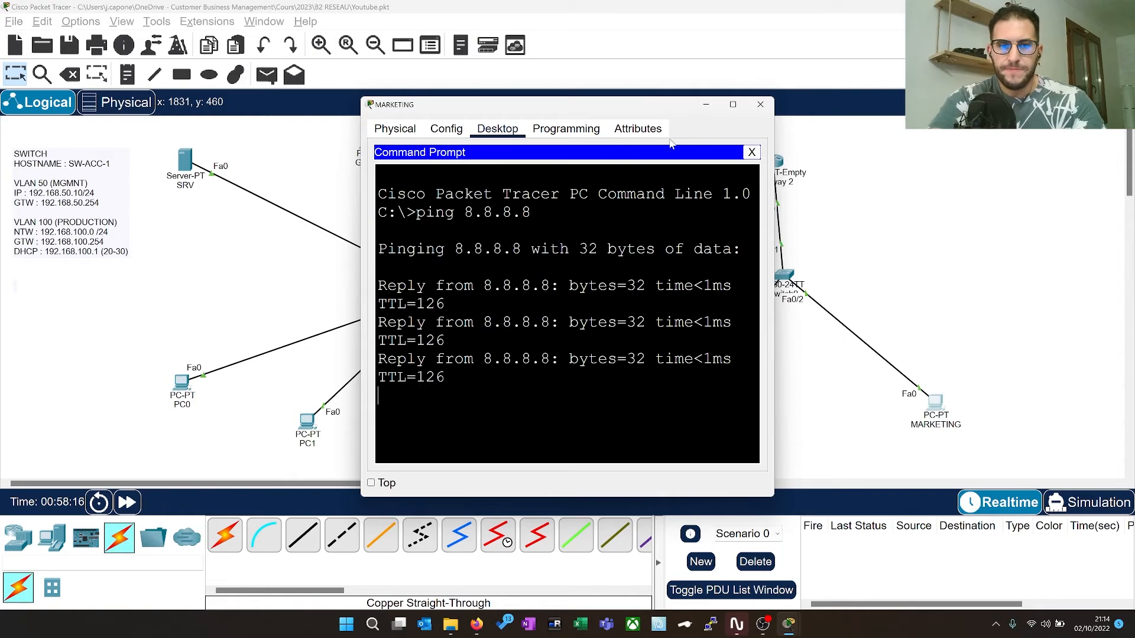
{"action": "left_click", "coordinate": [760, 105]}
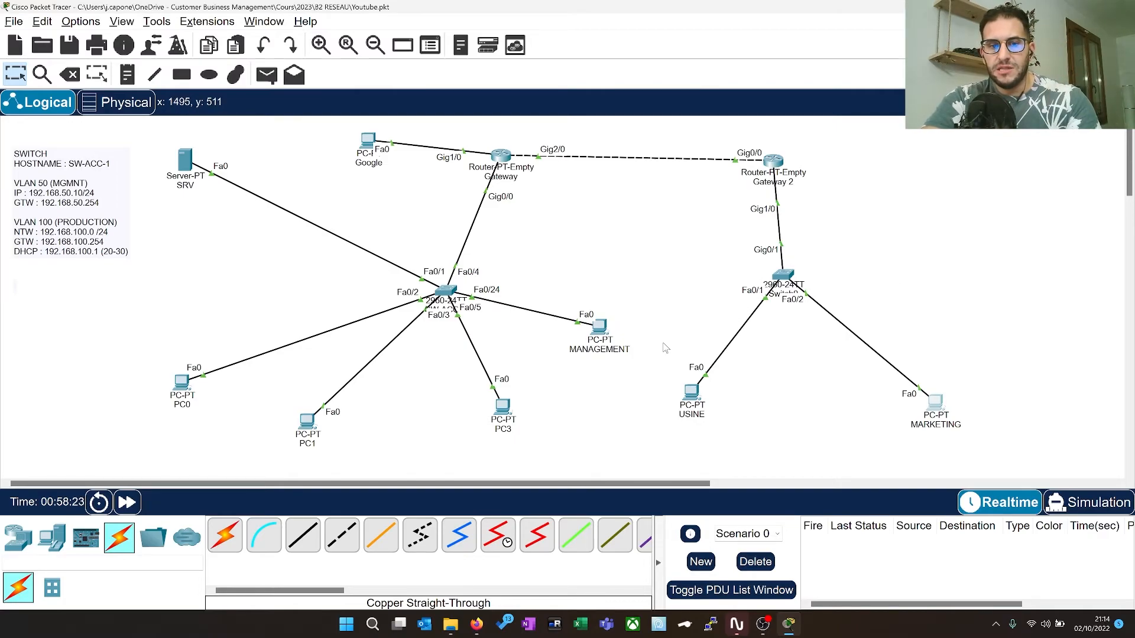
Review the static routes configured on Gateway 2, select the 192.168.100.0/24 entry and close the router's window
{"action": "left_click", "coordinate": [774, 161]}
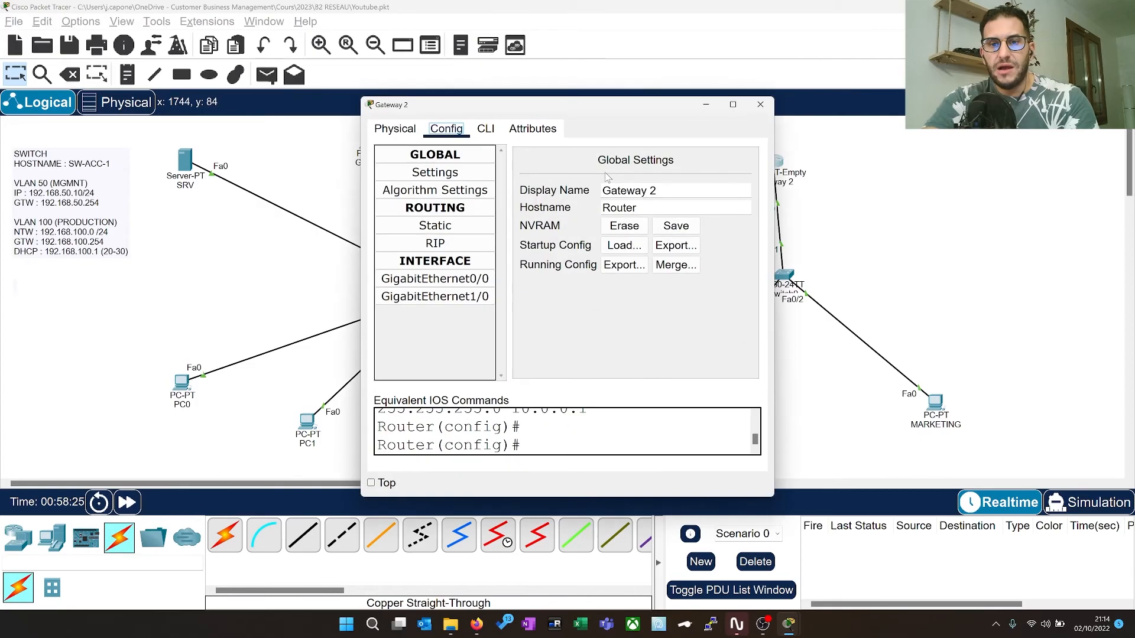
{"action": "left_click", "coordinate": [435, 226]}
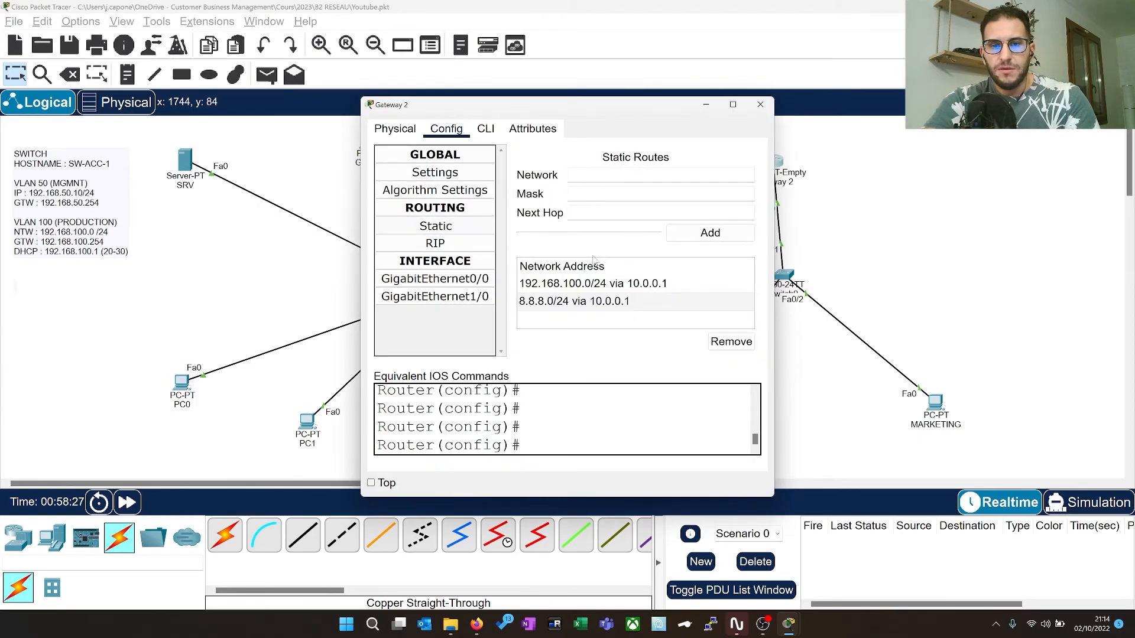
{"action": "left_click", "coordinate": [573, 285]}
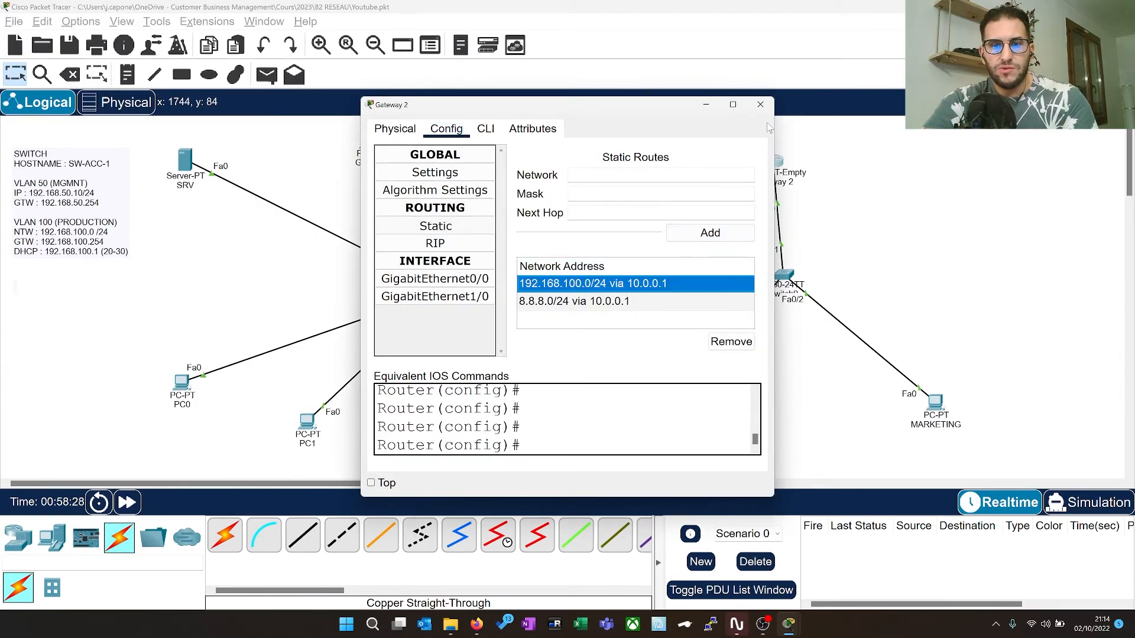
{"action": "left_click", "coordinate": [763, 108]}
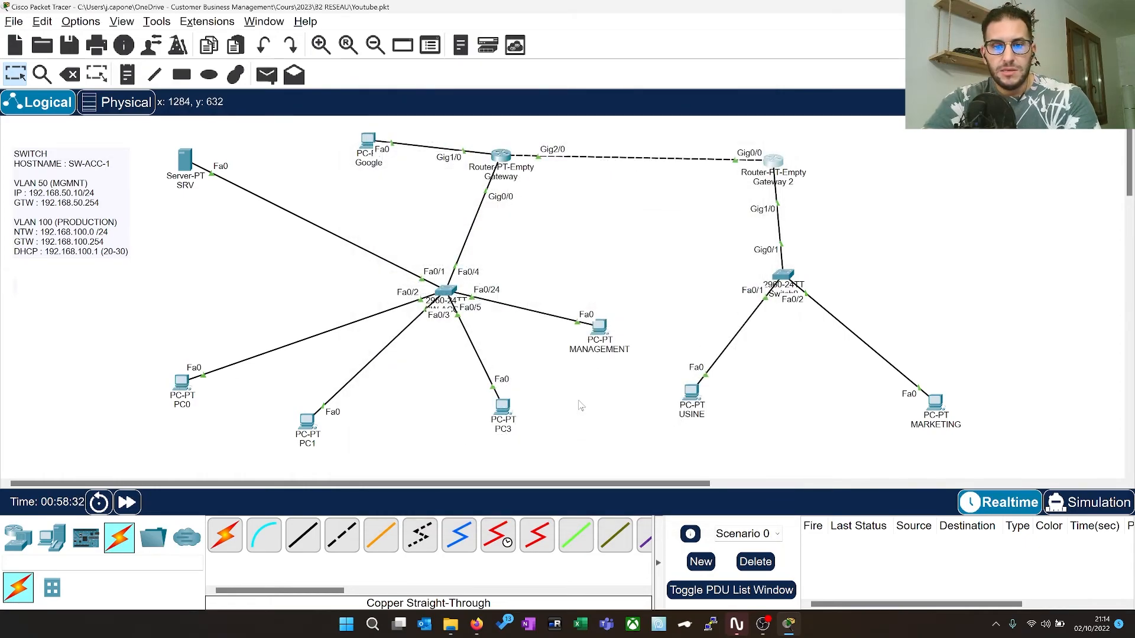
Ping 192.168.100.21 from USINE's command prompt and close the PC's window
{"action": "mouse_move", "coordinate": [180, 381]}
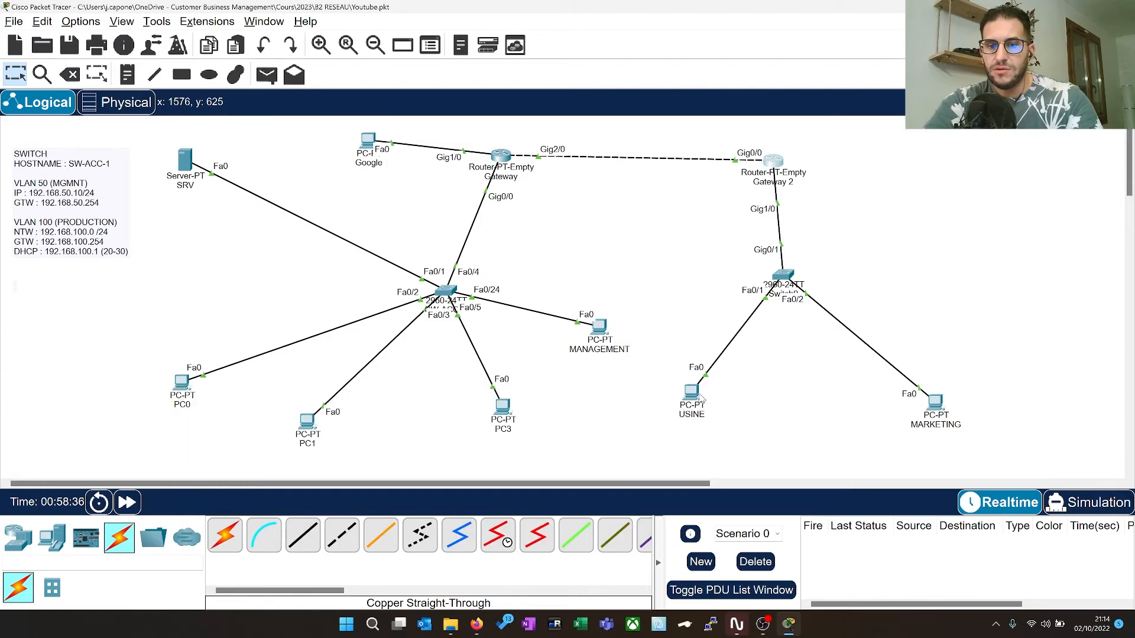
{"action": "left_click", "coordinate": [692, 391]}
{"action": "left_click", "coordinate": [640, 179]}
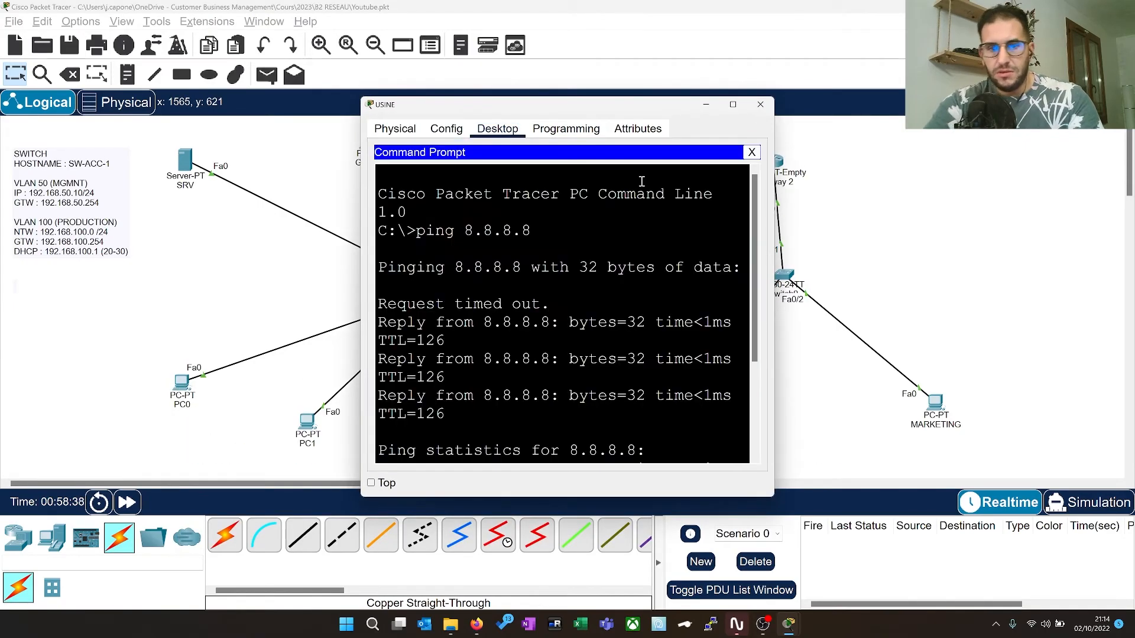
{"action": "key", "text": "Up"}
{"action": "key", "text": "BackSpace"}
{"action": "key", "text": "BackSpace"}
{"action": "key", "text": "BackSpace"}
{"action": "key", "text": "BackSpace"}
{"action": "key", "text": "BackSpace"}
{"action": "key", "text": "BackSpace"}
{"action": "key", "text": "BackSpace"}
{"action": "key", "text": "BackSpace"}
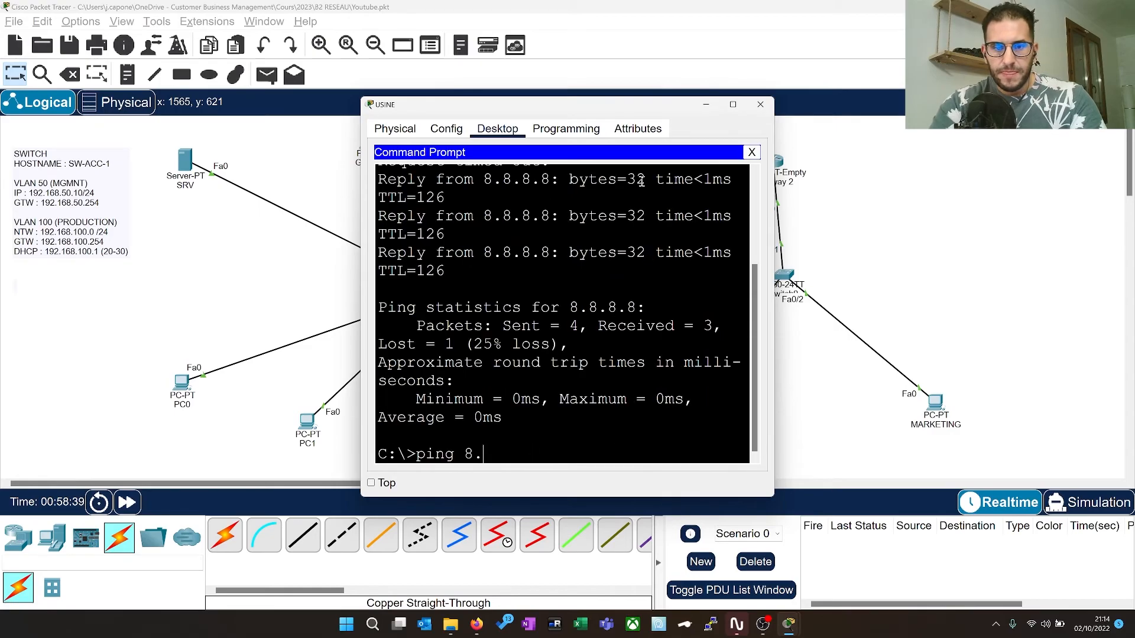
{"action": "type", "text": "192.168.10..21"}
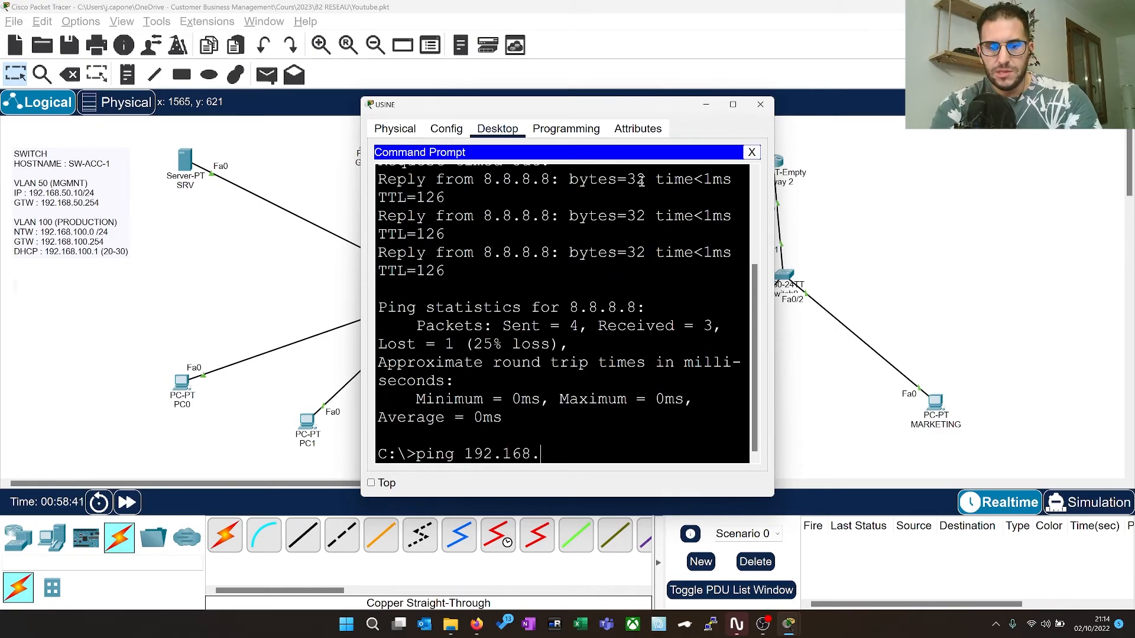
{"action": "key", "text": "BackSpace"}
{"action": "key", "text": "BackSpace"}
{"action": "type", "text": "0.21"}
{"action": "key", "text": "Return"}
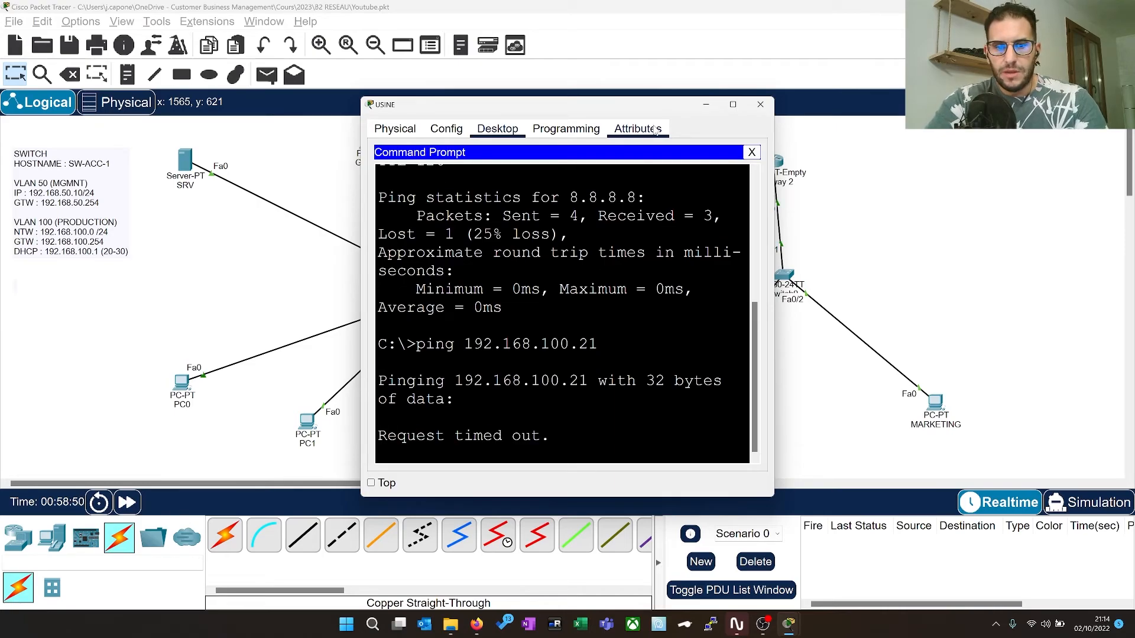
{"action": "left_click", "coordinate": [760, 105]}
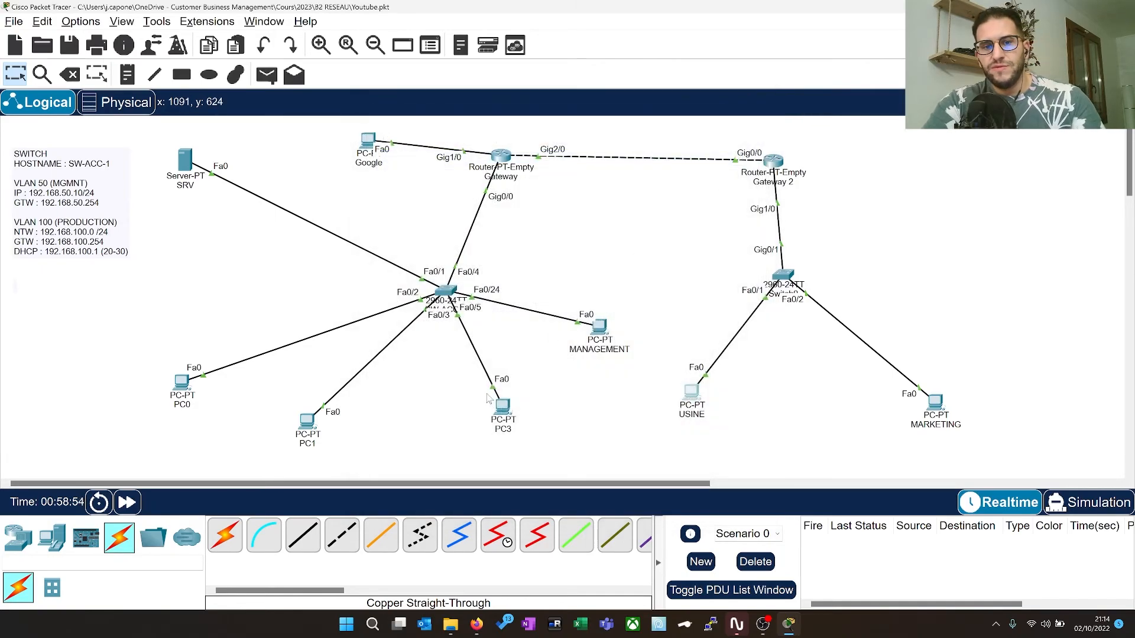
Check PC3's IP address details against the static routes on Gateway 2 and close the router's window
{"action": "mouse_move", "coordinate": [505, 410]}
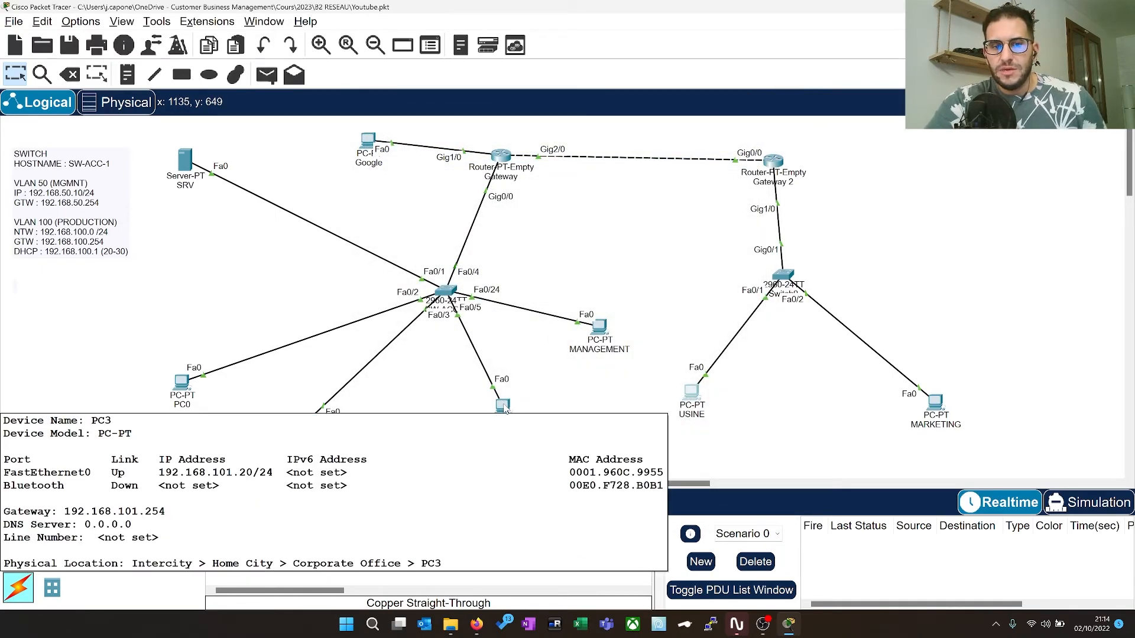
{"action": "left_click", "coordinate": [773, 161]}
{"action": "left_click", "coordinate": [453, 226]}
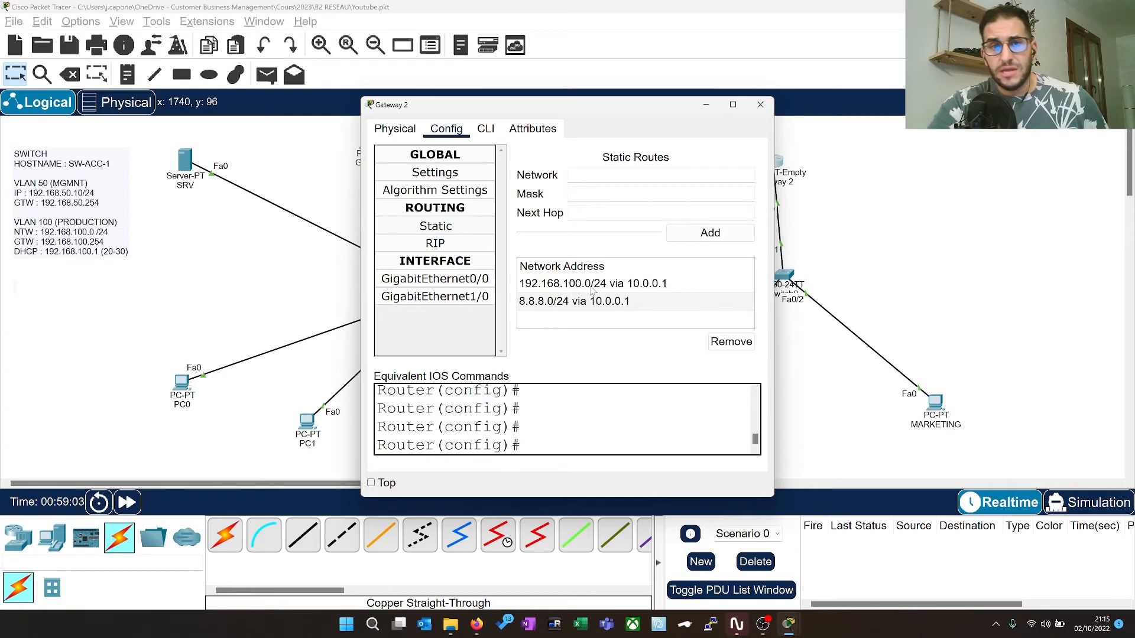
{"action": "left_click", "coordinate": [761, 103]}
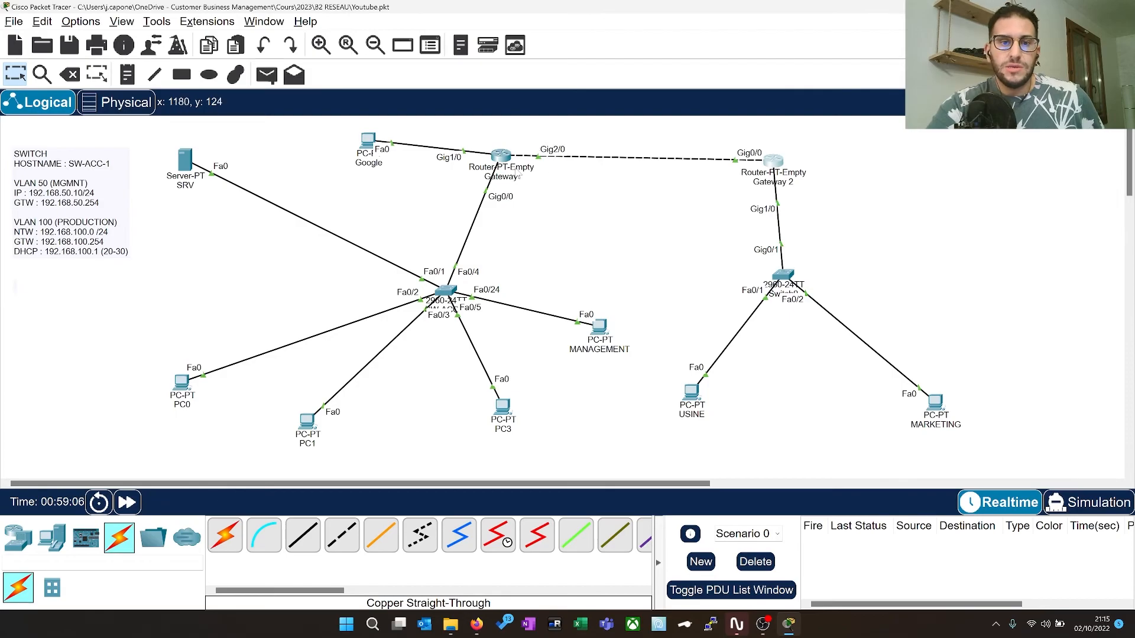
{"action": "mouse_move", "coordinate": [499, 174]}
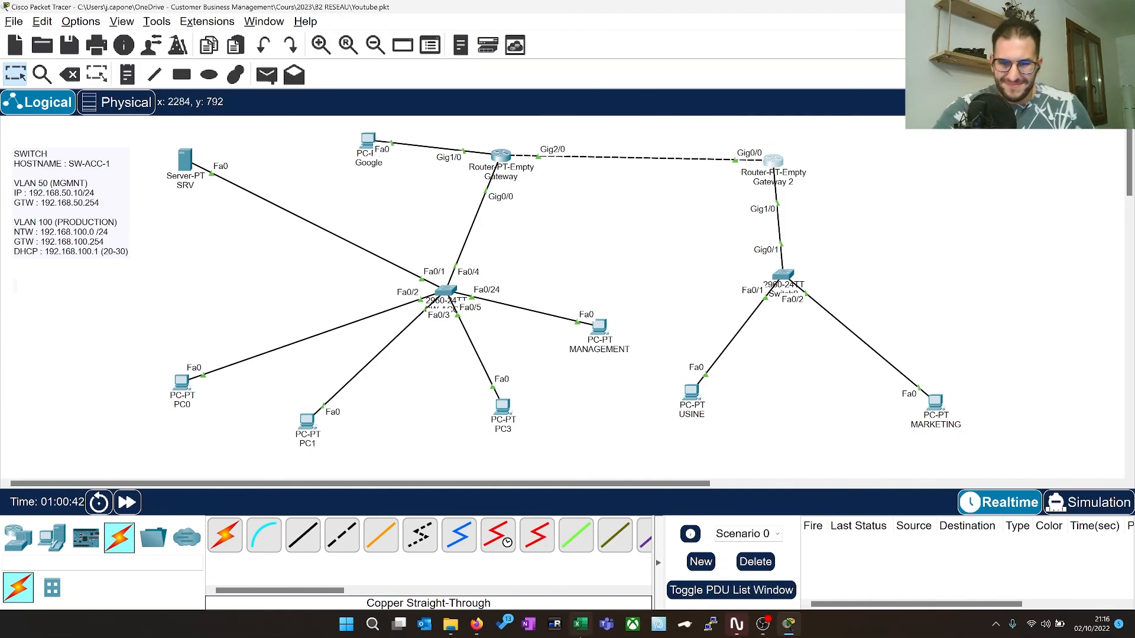
{"action": "left_click", "coordinate": [763, 624]}
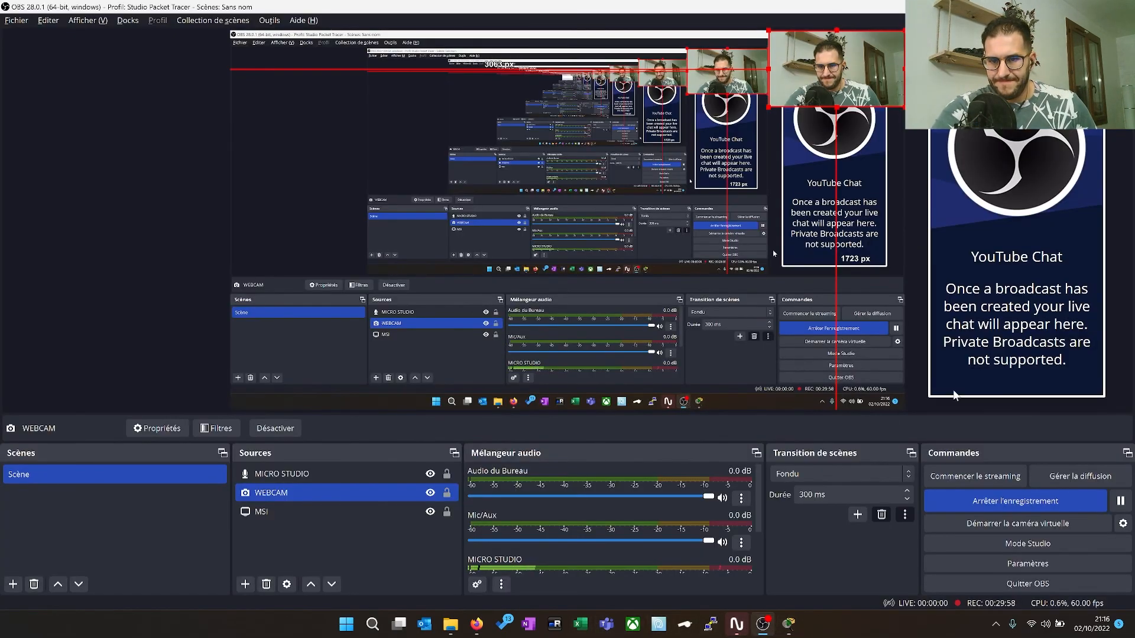